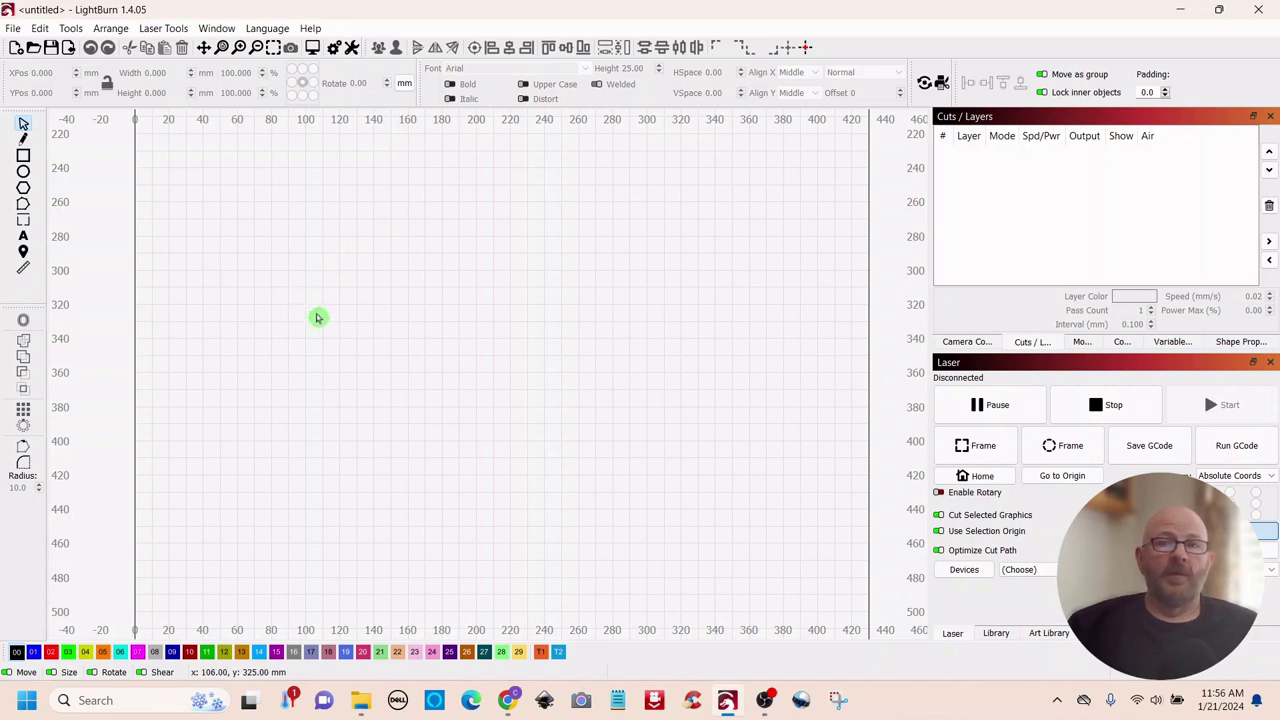
# Draw a hexagon about 84 mm wide on the canvas and leave it selected
pyautogui.click(25, 189)
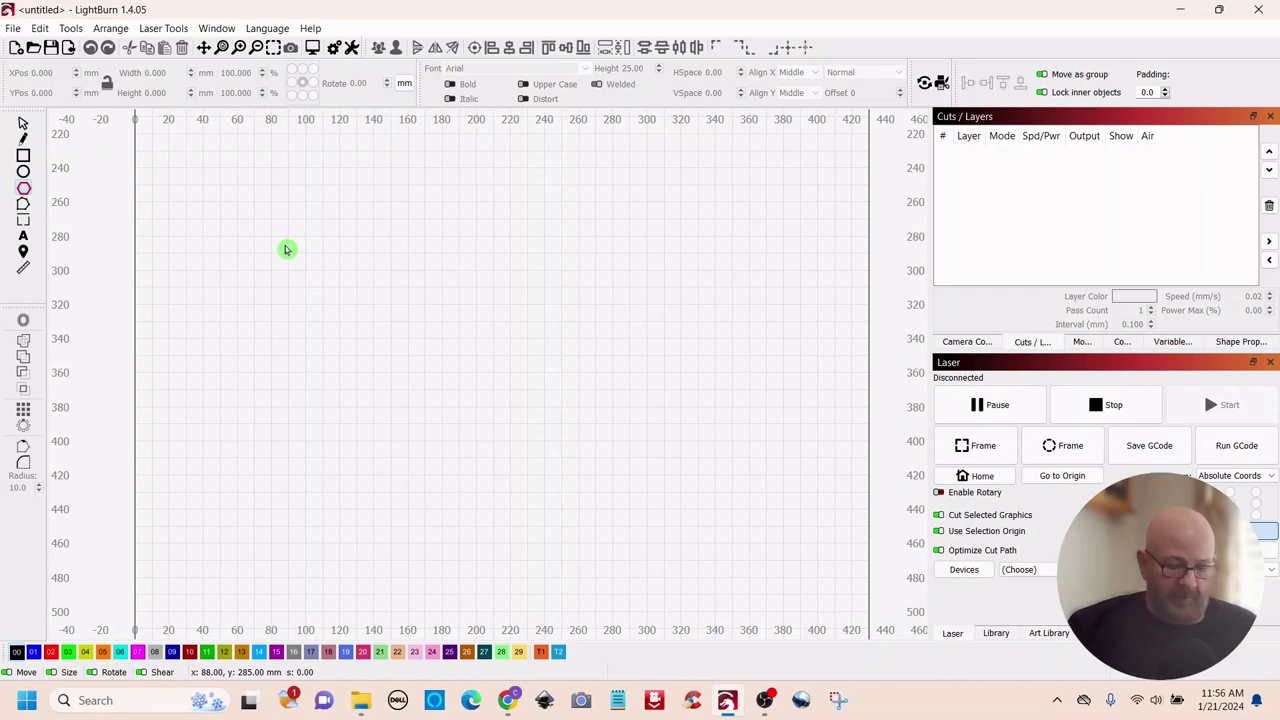
pyautogui.moveTo(286, 250); pyautogui.dragTo(429, 340)
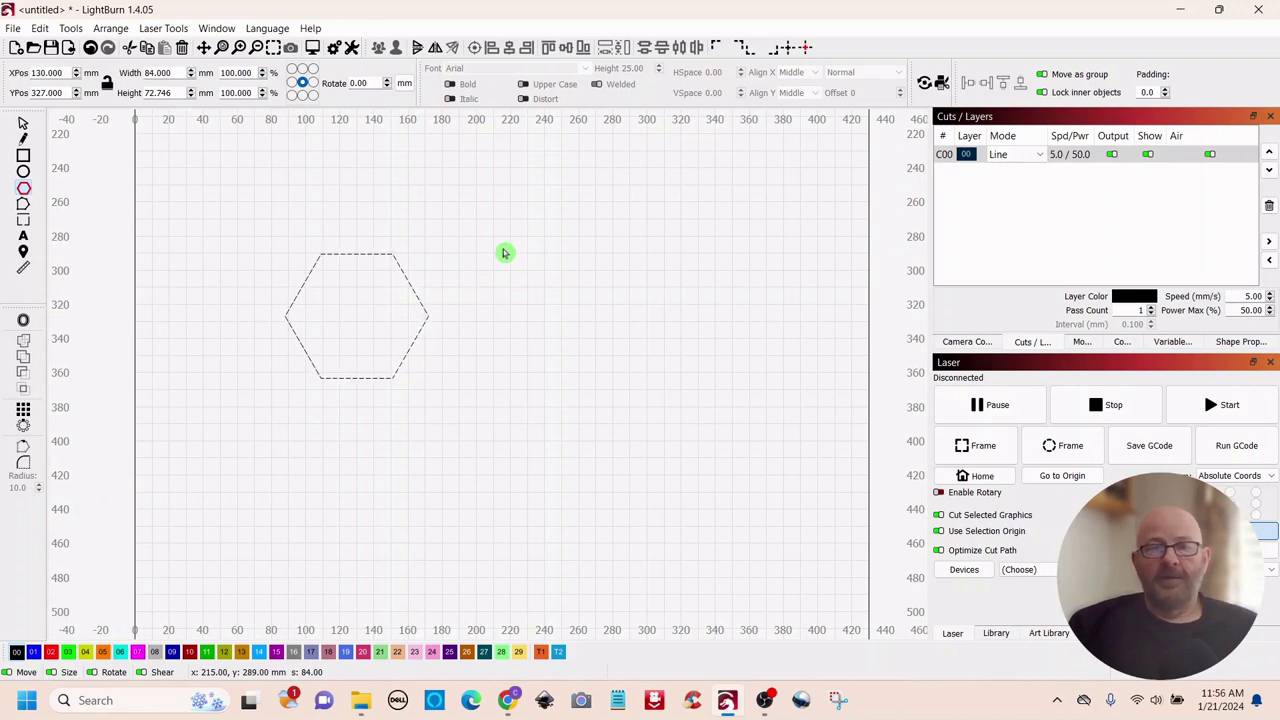
pyautogui.click(215, 30)
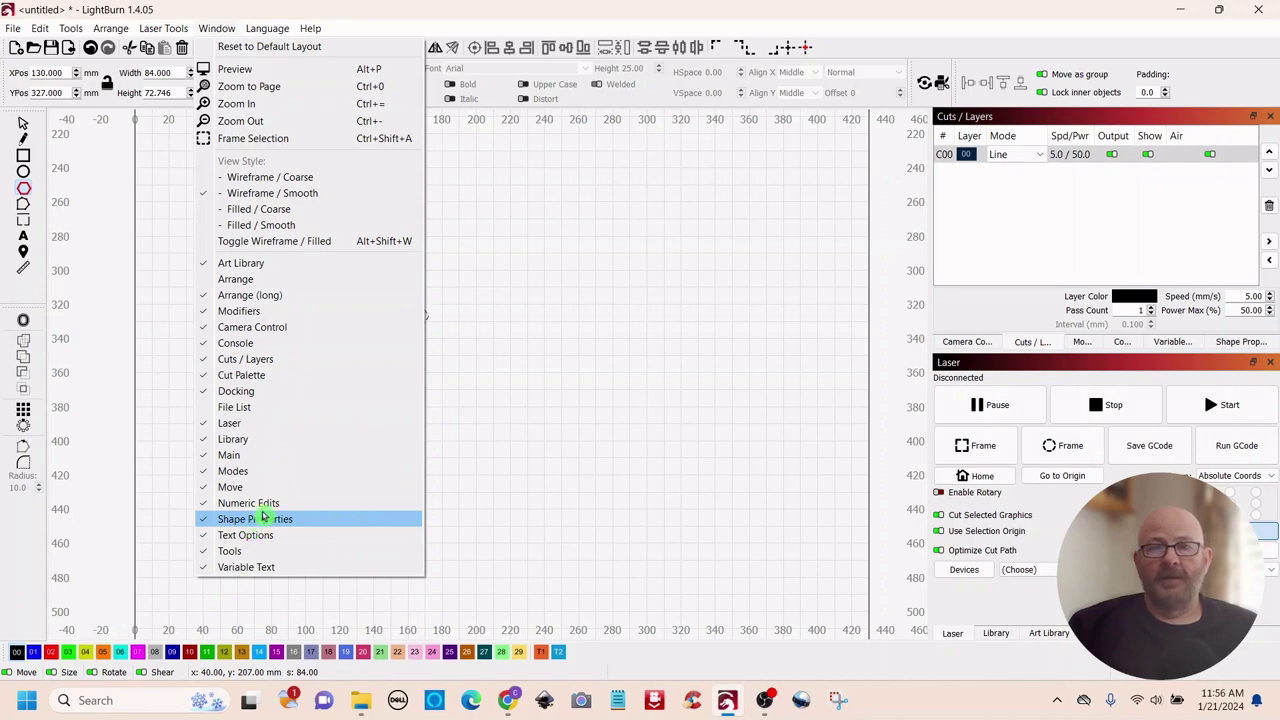
pyautogui.click(571, 317)
pyautogui.click(23, 123)
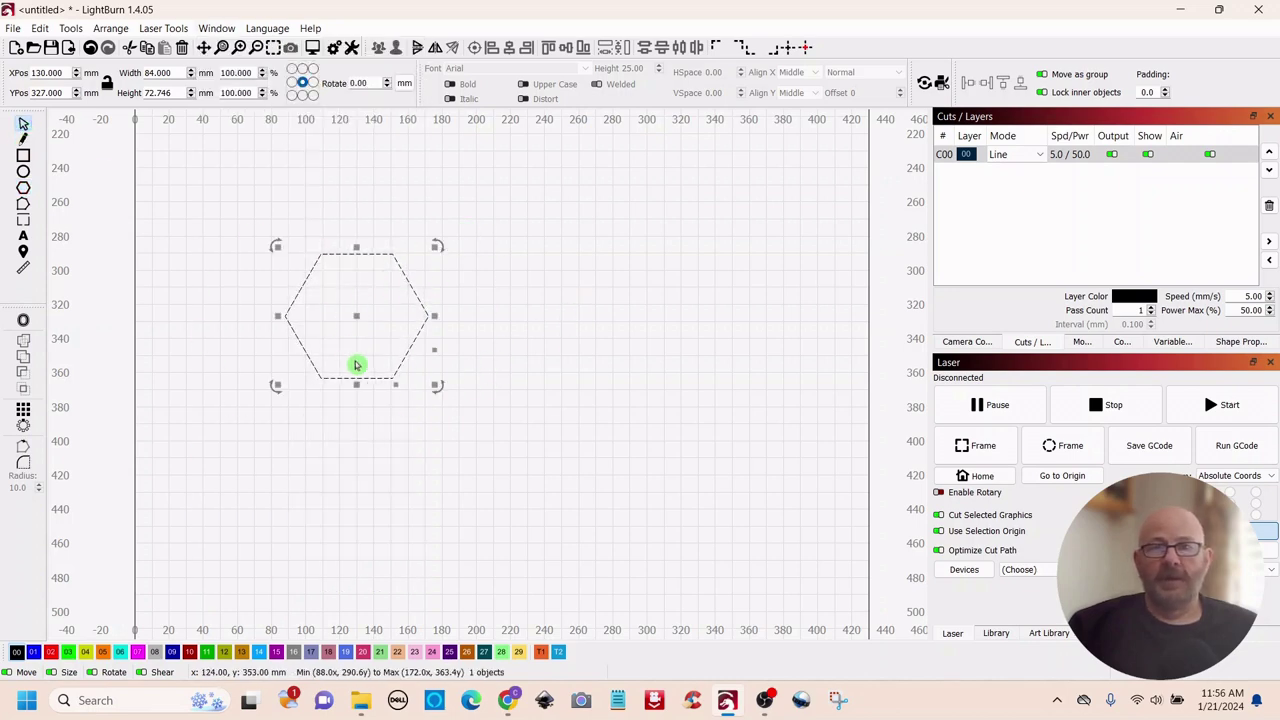
# Turn the hexagon into a triangle by setting its number of sides to 3 in the shape properties
pyautogui.click(1241, 343)
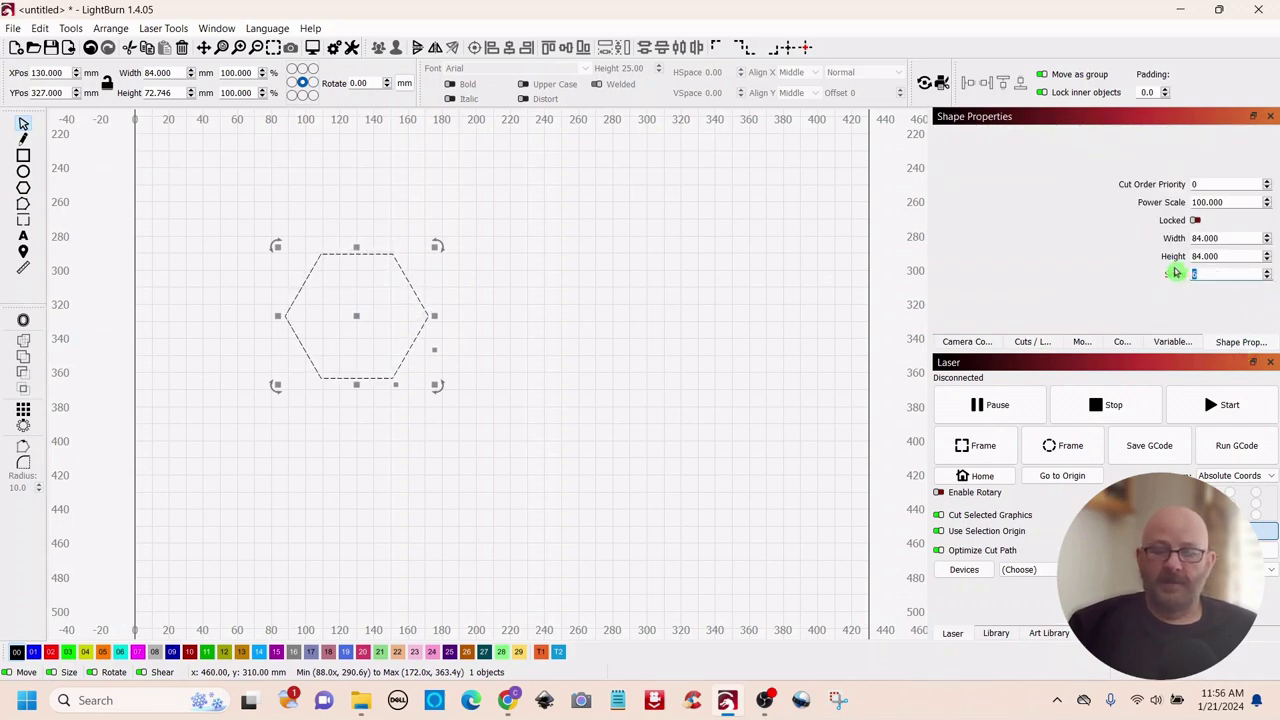
pyautogui.write('3')
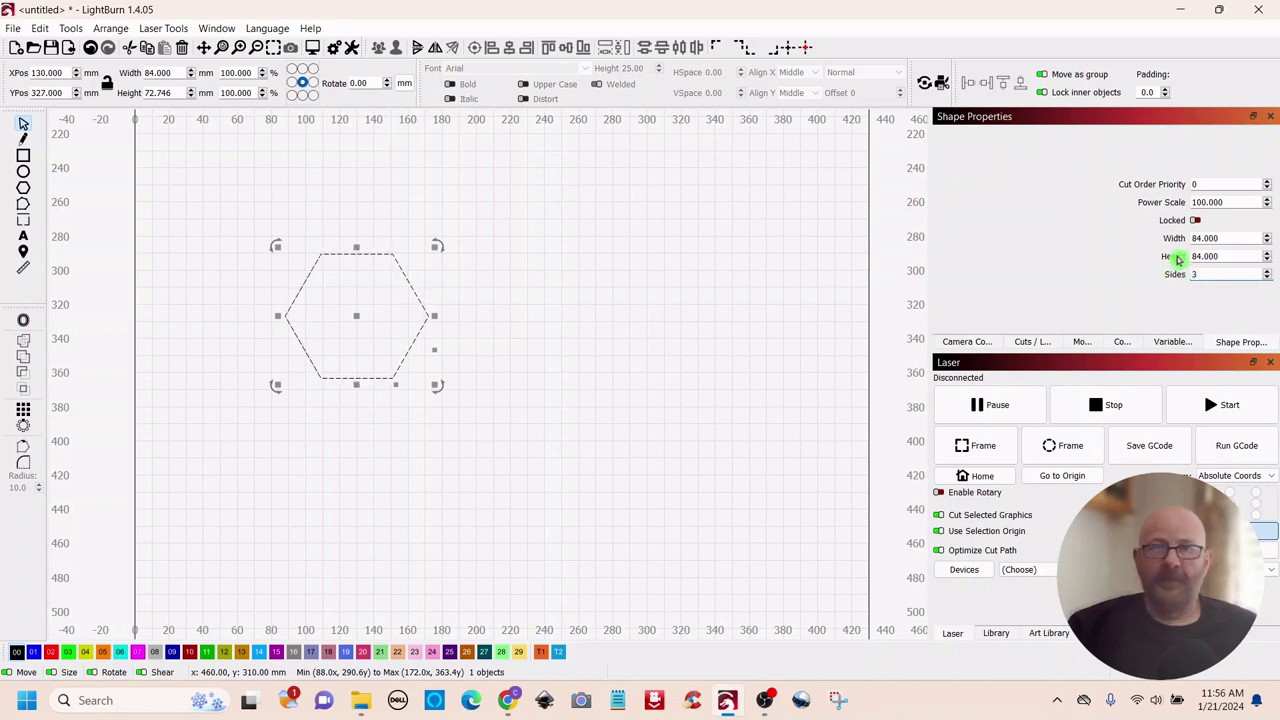
pyautogui.press('Return')
pyautogui.click(690, 342)
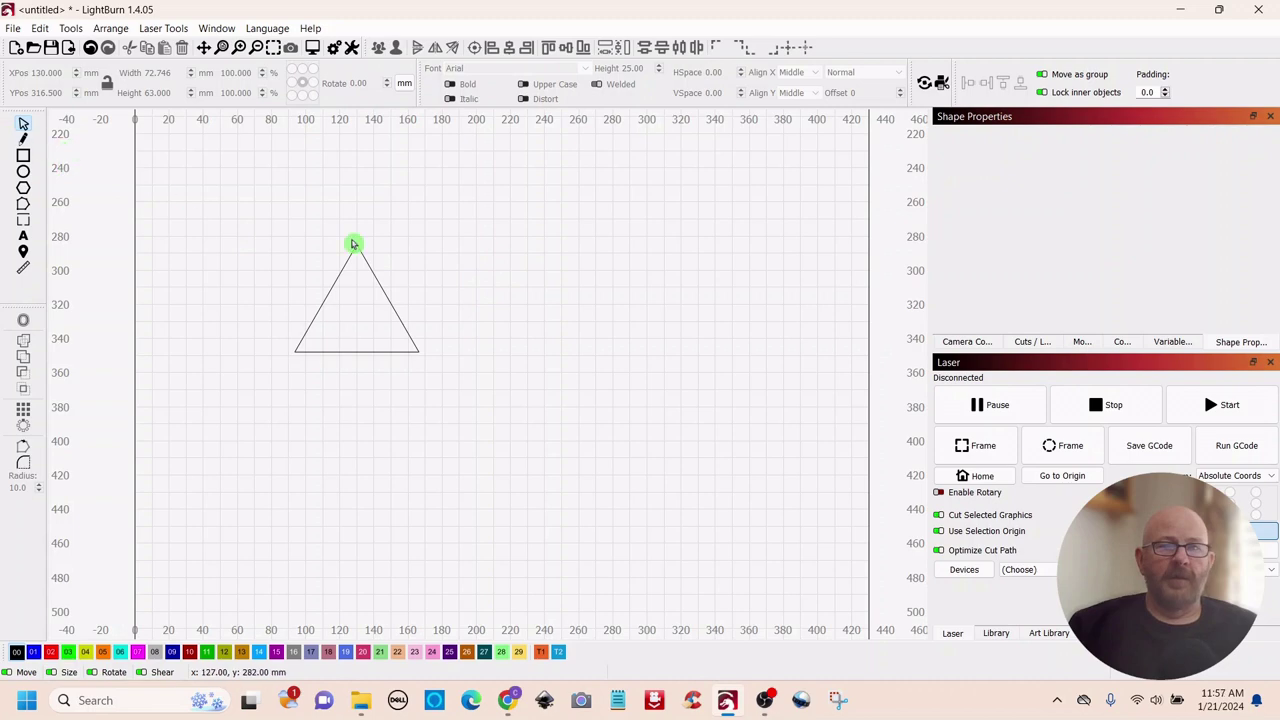
# Flip the triangle vertically so that its apex points down
pyautogui.moveTo(389, 235); pyautogui.dragTo(294, 337)
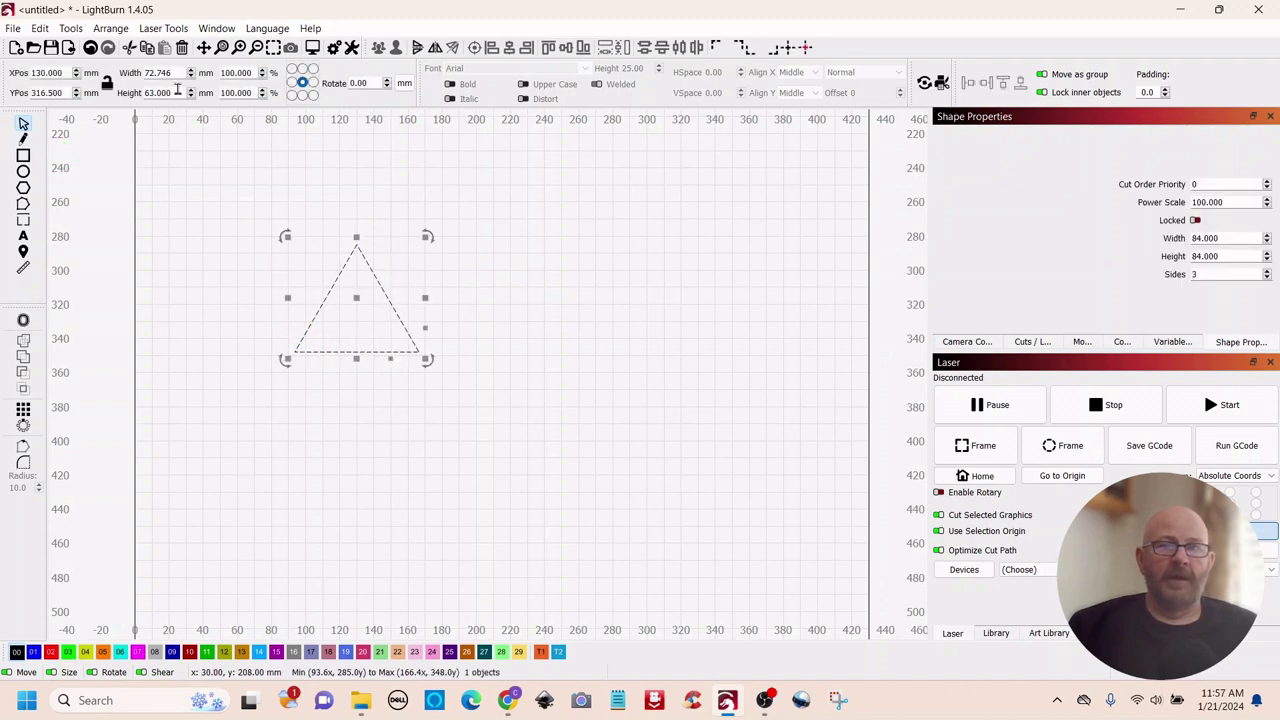
pyautogui.click(110, 28)
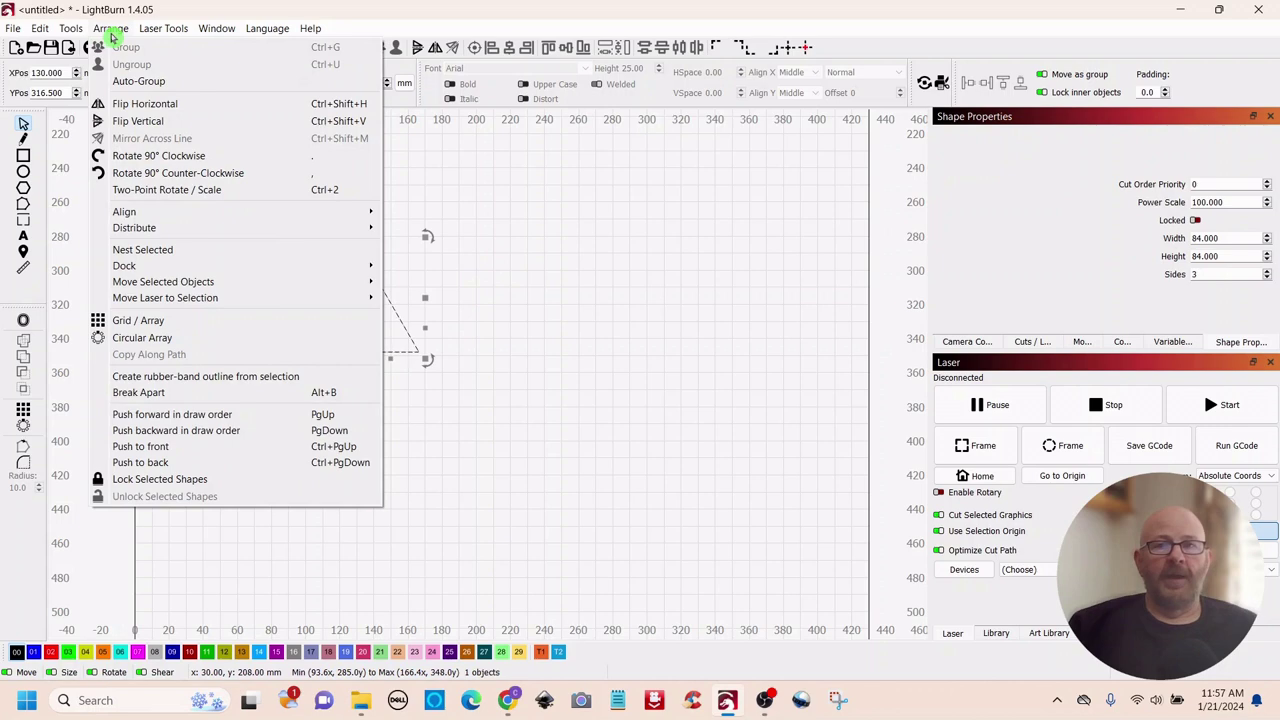
pyautogui.click(130, 124)
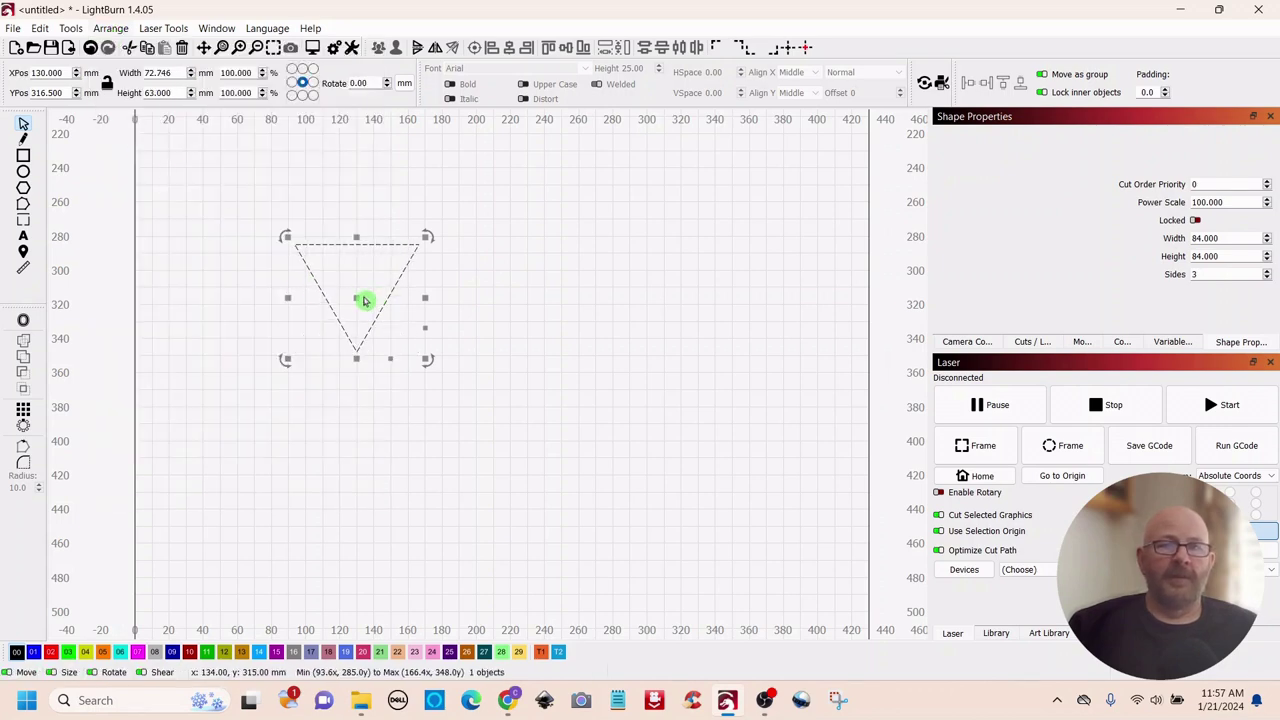
# Move and enlarge the triangle to about 119 mm wide, and flatten it to about 65 mm high
pyautogui.moveTo(354, 301); pyautogui.dragTo(389, 377)
pyautogui.moveTo(456, 313); pyautogui.dragTo(532, 250)
pyautogui.moveTo(427, 338); pyautogui.dragTo(472, 440)
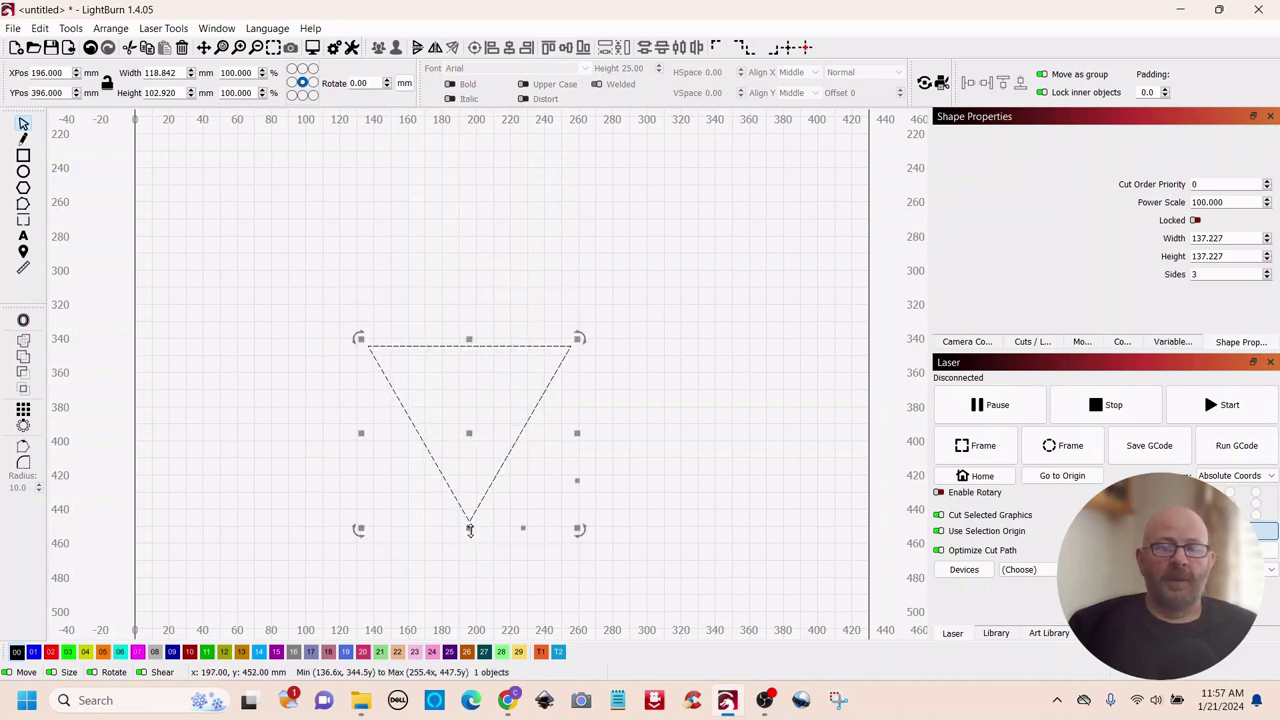
pyautogui.moveTo(470, 530); pyautogui.dragTo(470, 476)
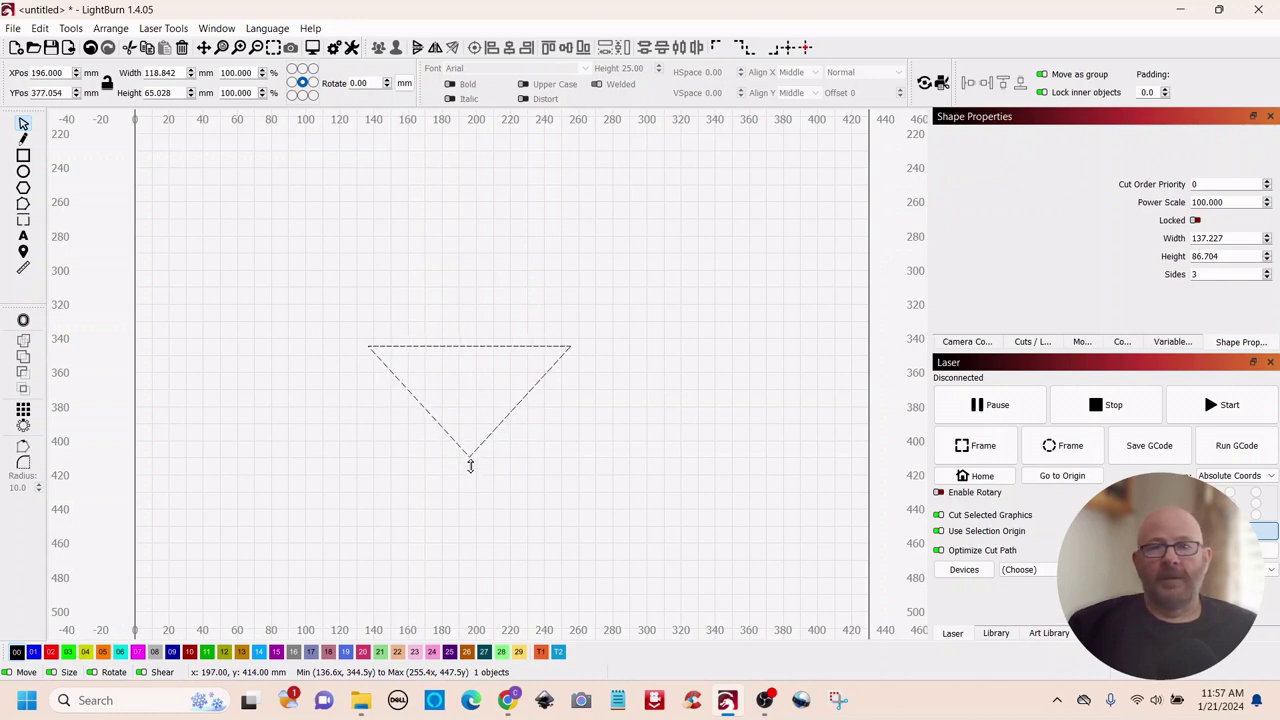
pyautogui.moveTo(470, 466); pyautogui.dragTo(470, 466)
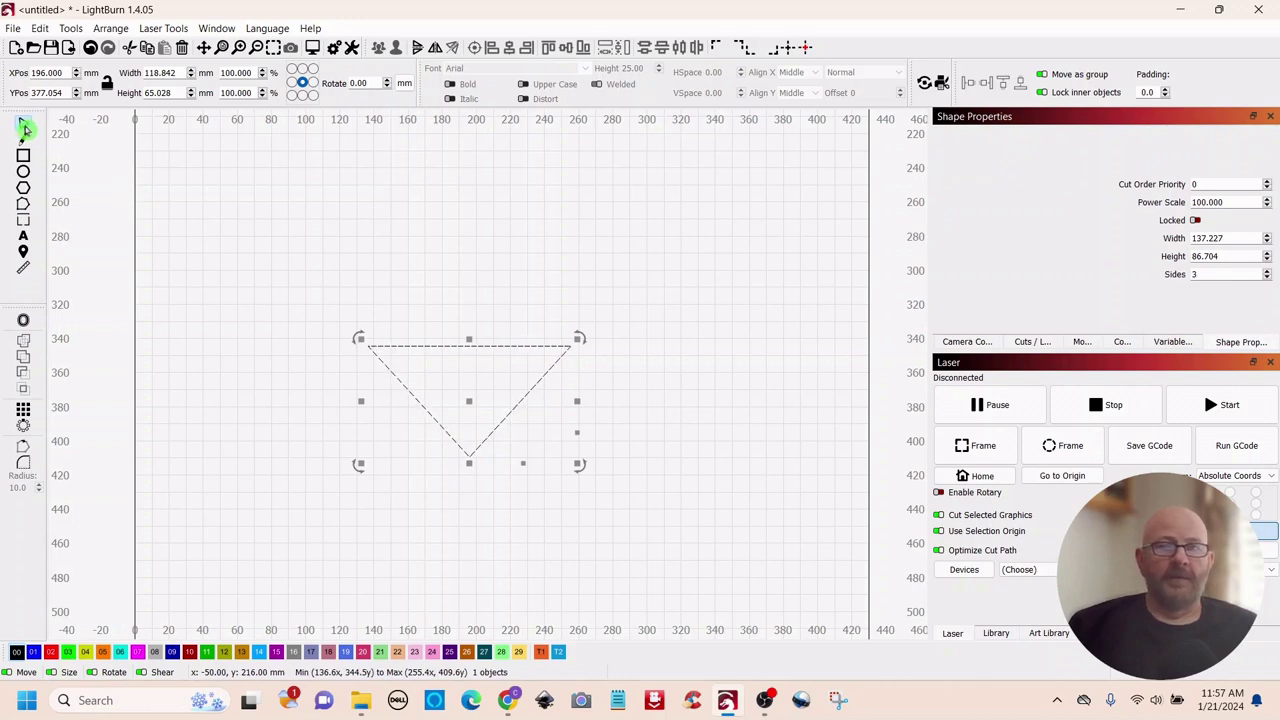
# Draw a circle about 73 mm in diameter overlapping the triangle's upper-left corner
pyautogui.scroll(4, 351, 294)
pyautogui.scroll(1, 474, 258)
pyautogui.scroll(-3, 474, 258)
pyautogui.moveTo(509, 274); pyautogui.dragTo(504, 277)
pyautogui.scroll(-1, 500, 283)
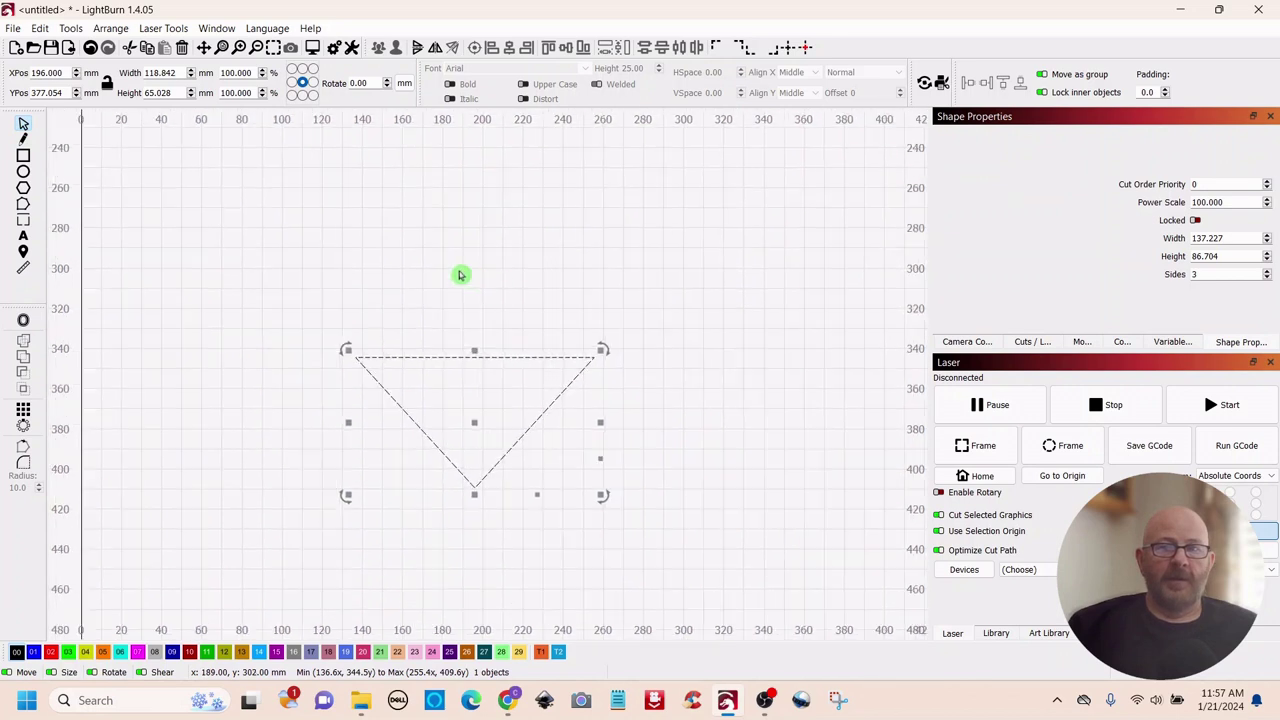
pyautogui.click(24, 175)
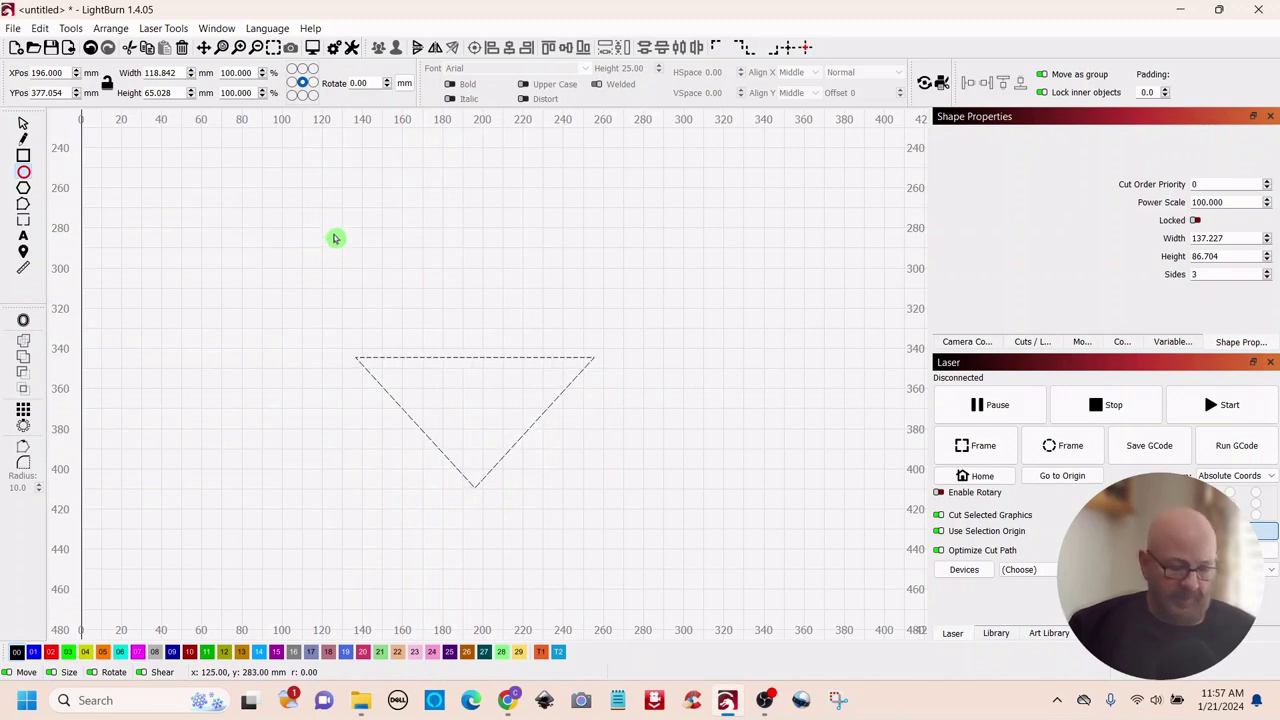
pyautogui.moveTo(335, 238); pyautogui.dragTo(480, 330)
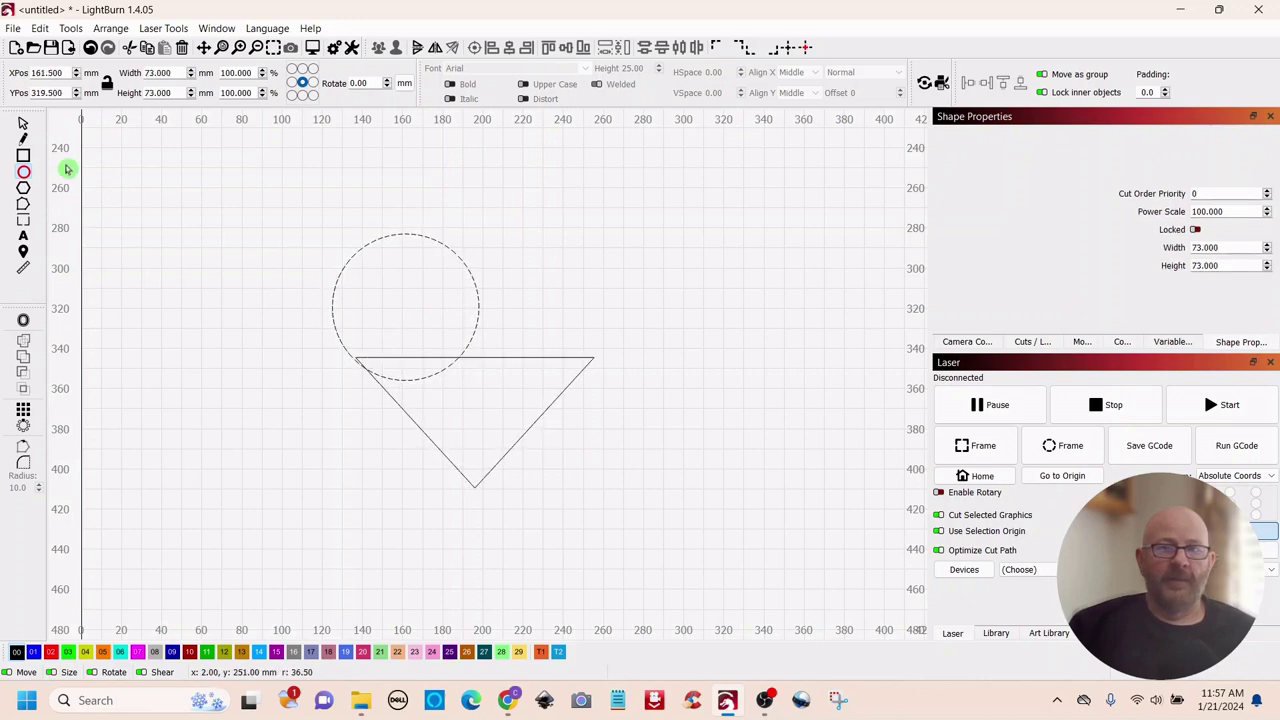
pyautogui.click(22, 128)
# Move the circle so that its outline meets the triangle's upper-left corner, with its centre at about X 162.6, Y 319.0 mm
pyautogui.scroll(2, 160, 295)
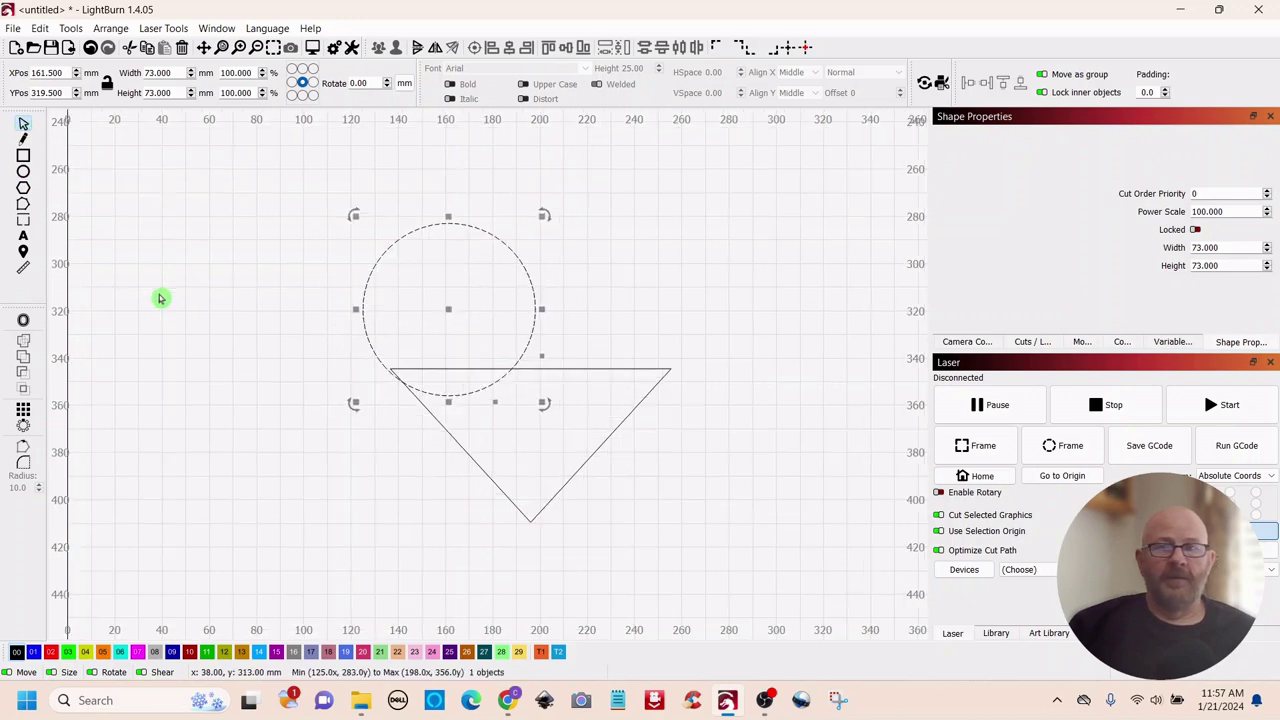
pyautogui.moveTo(716, 295); pyautogui.dragTo(614, 317)
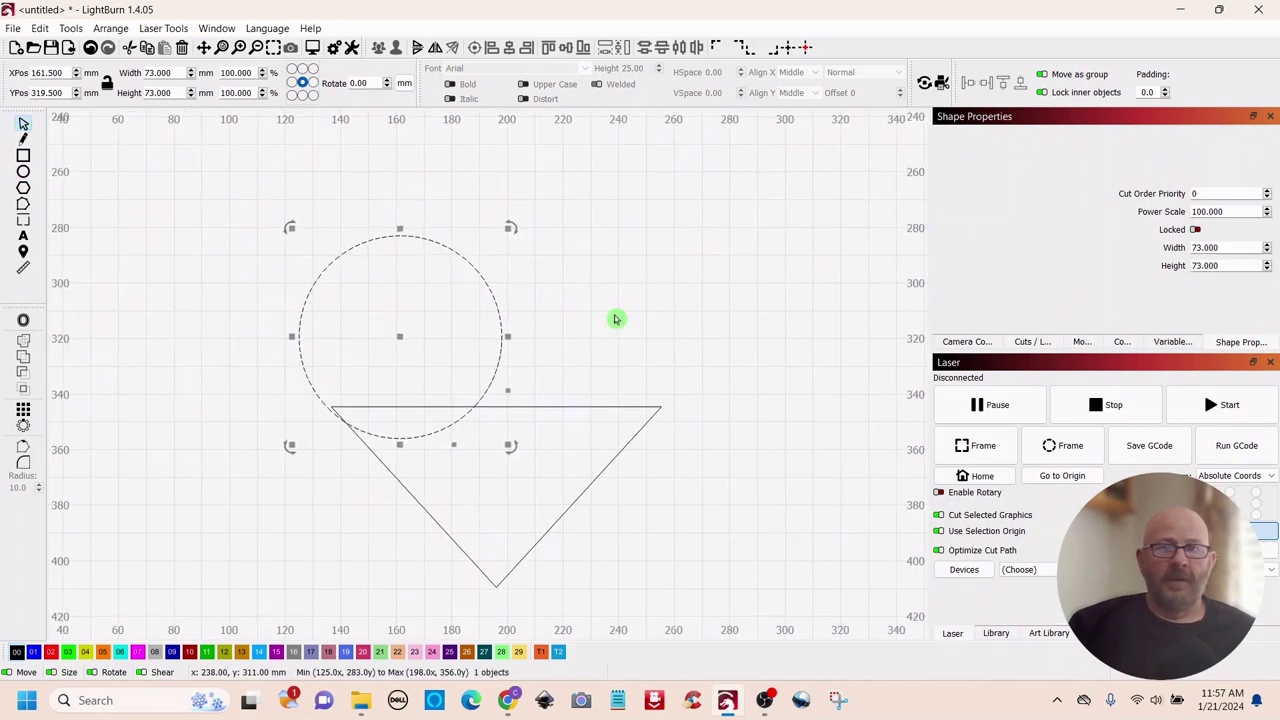
pyautogui.scroll(2, 260, 425)
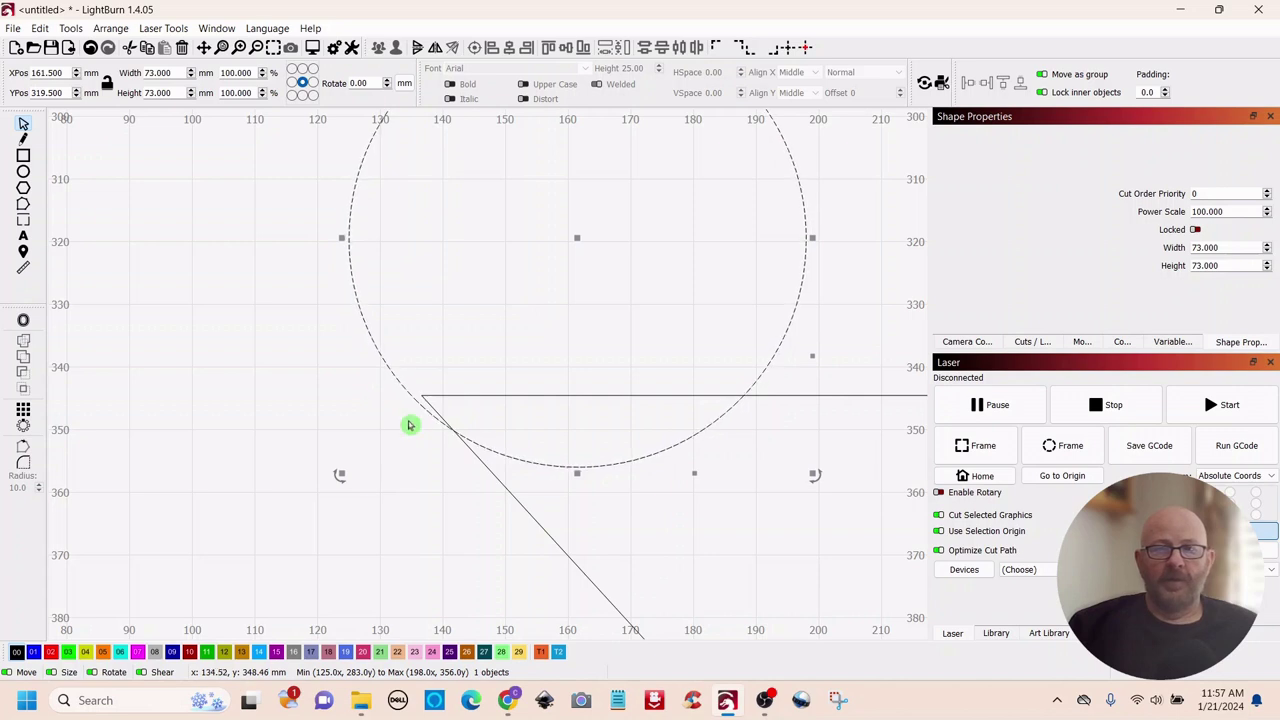
pyautogui.scroll(4, 360, 403)
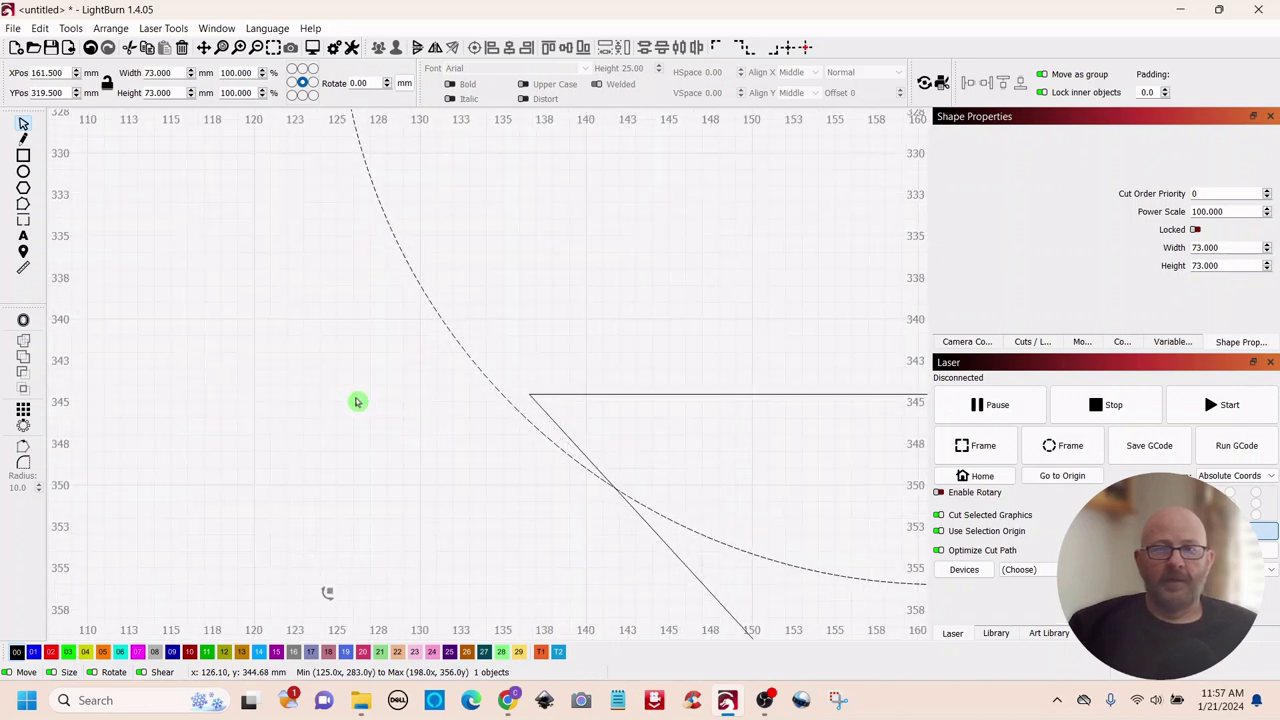
pyautogui.moveTo(449, 455); pyautogui.dragTo(297, 426)
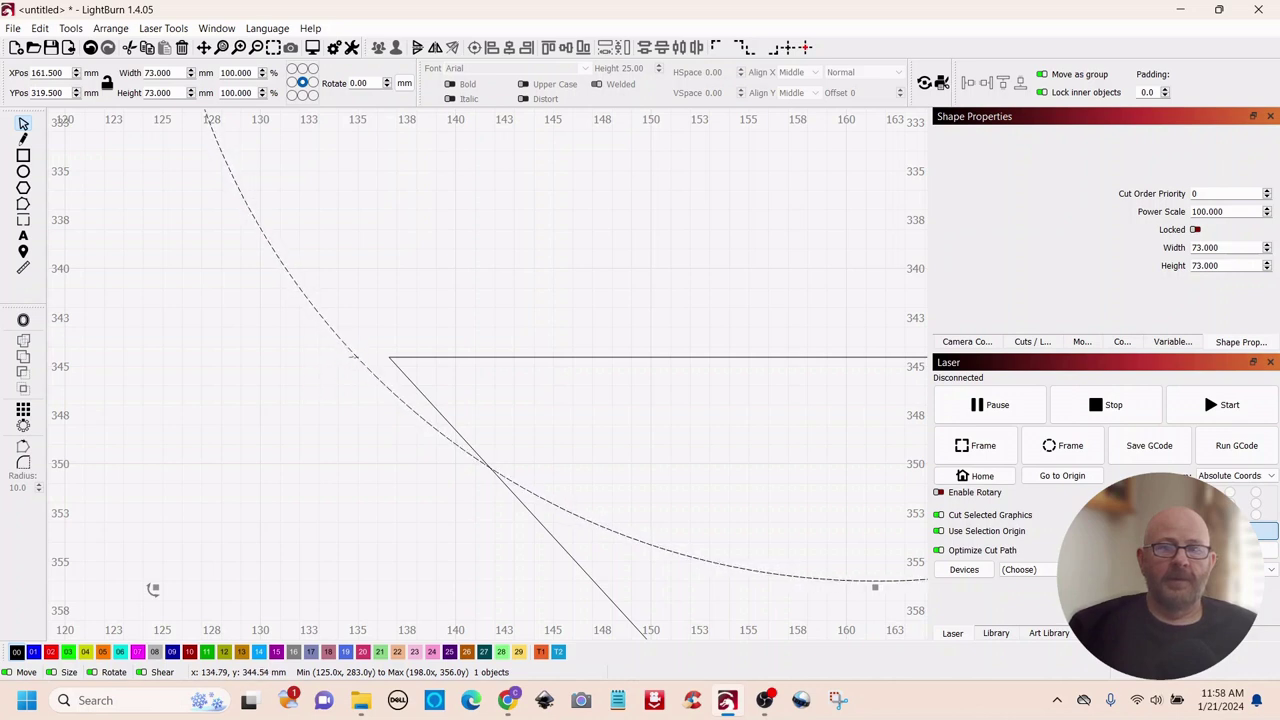
pyautogui.moveTo(355, 363); pyautogui.dragTo(377, 355)
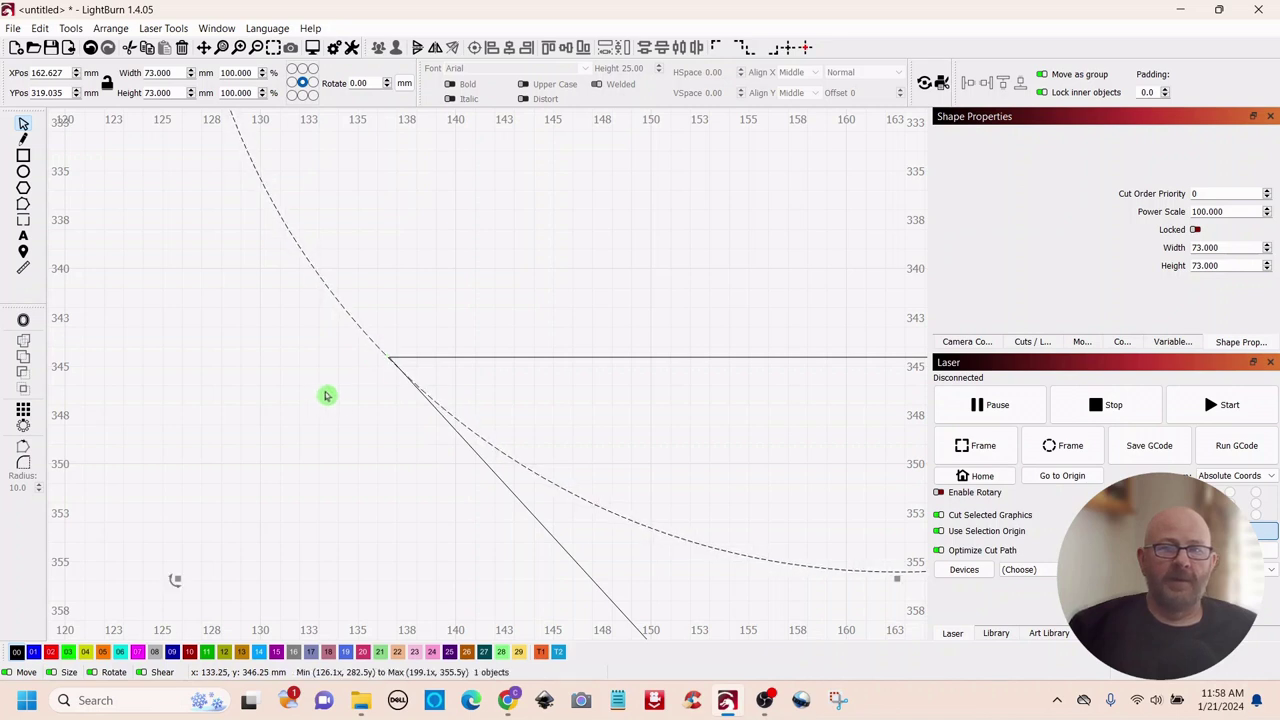
# Refine the circle's position at close range to about X 162.666, Y 319.010 mm so its outline passes through the triangle's corner
pyautogui.scroll(3, 337, 400)
pyautogui.scroll(1, 337, 400)
pyautogui.scroll(2, 460, 382)
pyautogui.moveTo(449, 346); pyautogui.dragTo(323, 503)
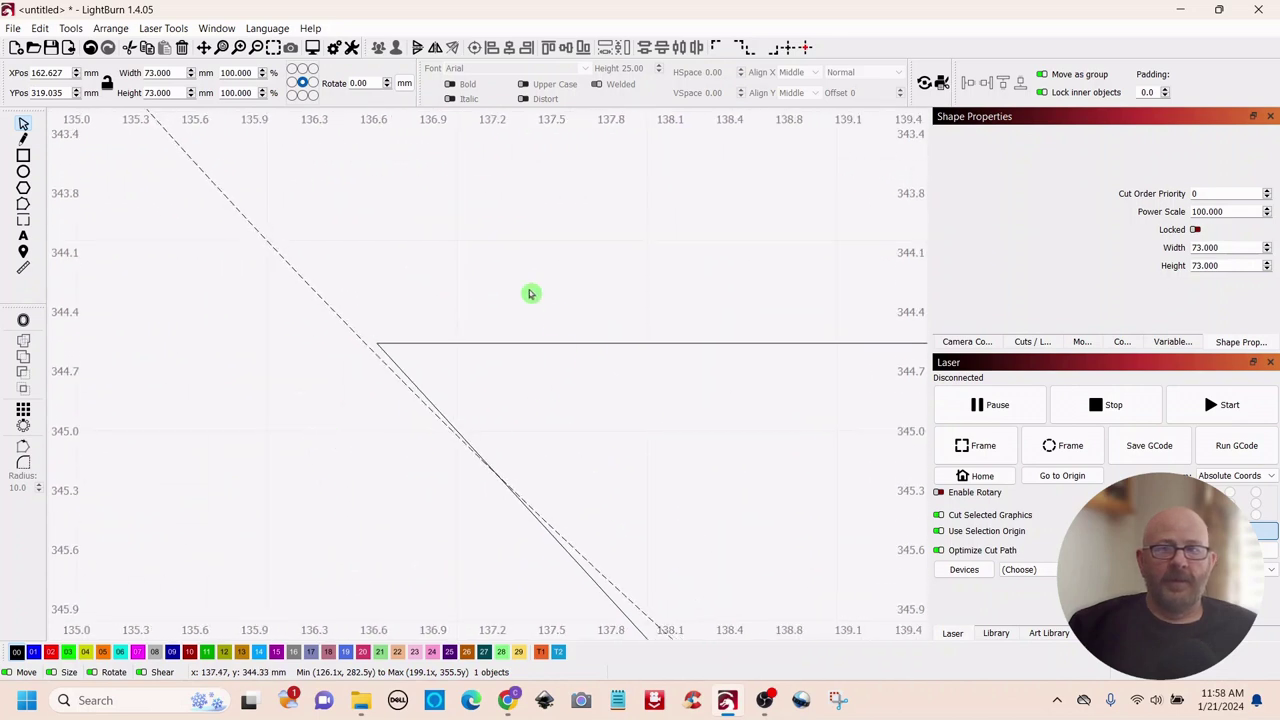
pyautogui.scroll(1, 558, 328)
pyautogui.scroll(-2, 545, 315)
pyautogui.scroll(1, 540, 306)
pyautogui.scroll(-1, 510, 306)
pyautogui.scroll(1, 503, 305)
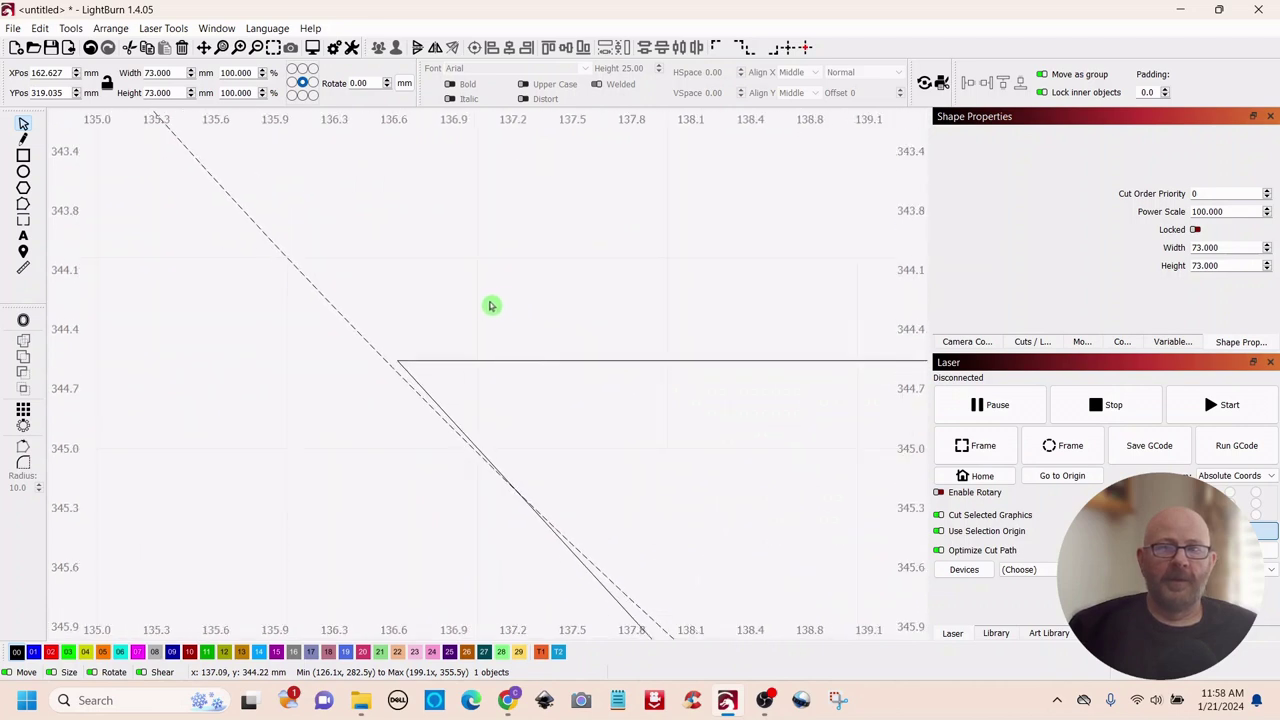
pyautogui.moveTo(517, 300)
pyautogui.mouseDown()
pyautogui.moveTo(471, 311)
pyautogui.moveTo(532, 274)
pyautogui.moveTo(543, 289)
pyautogui.moveTo(526, 303)
pyautogui.mouseUp()
pyautogui.scroll(3, 392, 399)
pyautogui.scroll(3, 392, 399)
pyautogui.scroll(1, 431, 354)
pyautogui.scroll(-1, 432, 357)
pyautogui.moveTo(432, 357); pyautogui.dragTo(456, 336)
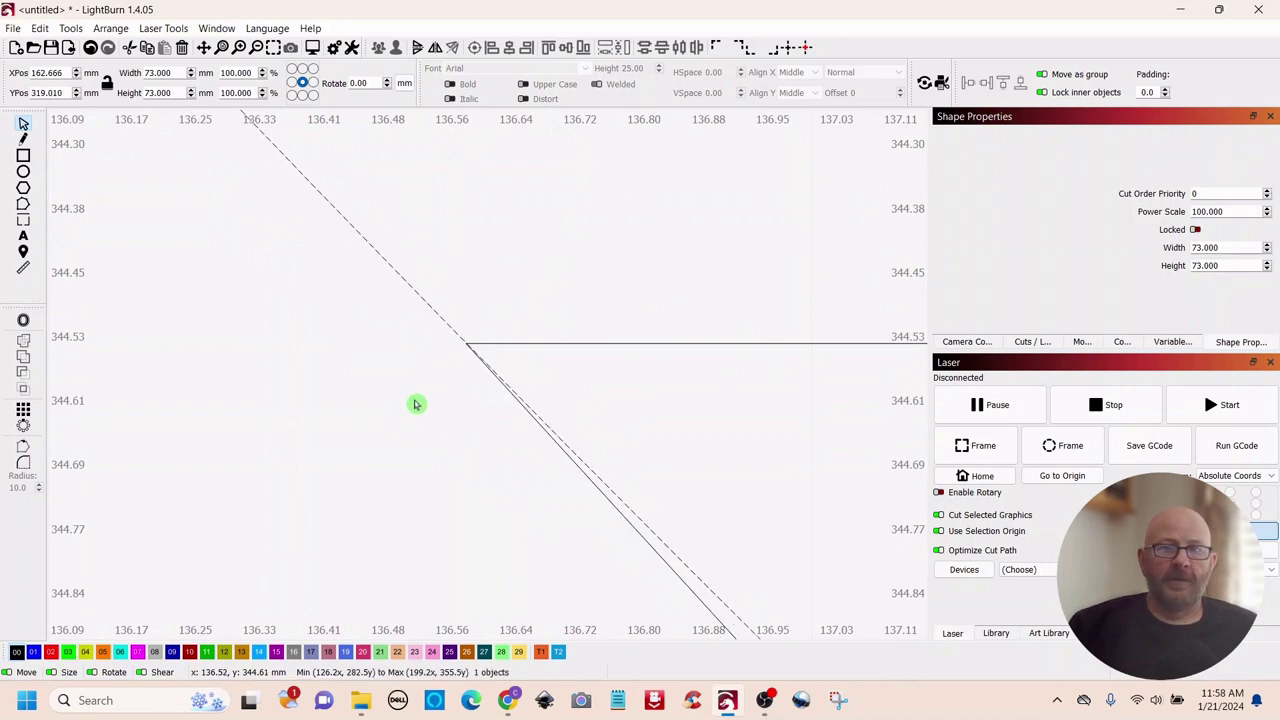
# Check the contact point at the highest magnification and nudge the circle to Y 319.011 mm
pyautogui.scroll(-3, 414, 408)
pyautogui.scroll(3, 409, 417)
pyautogui.scroll(3, 408, 407)
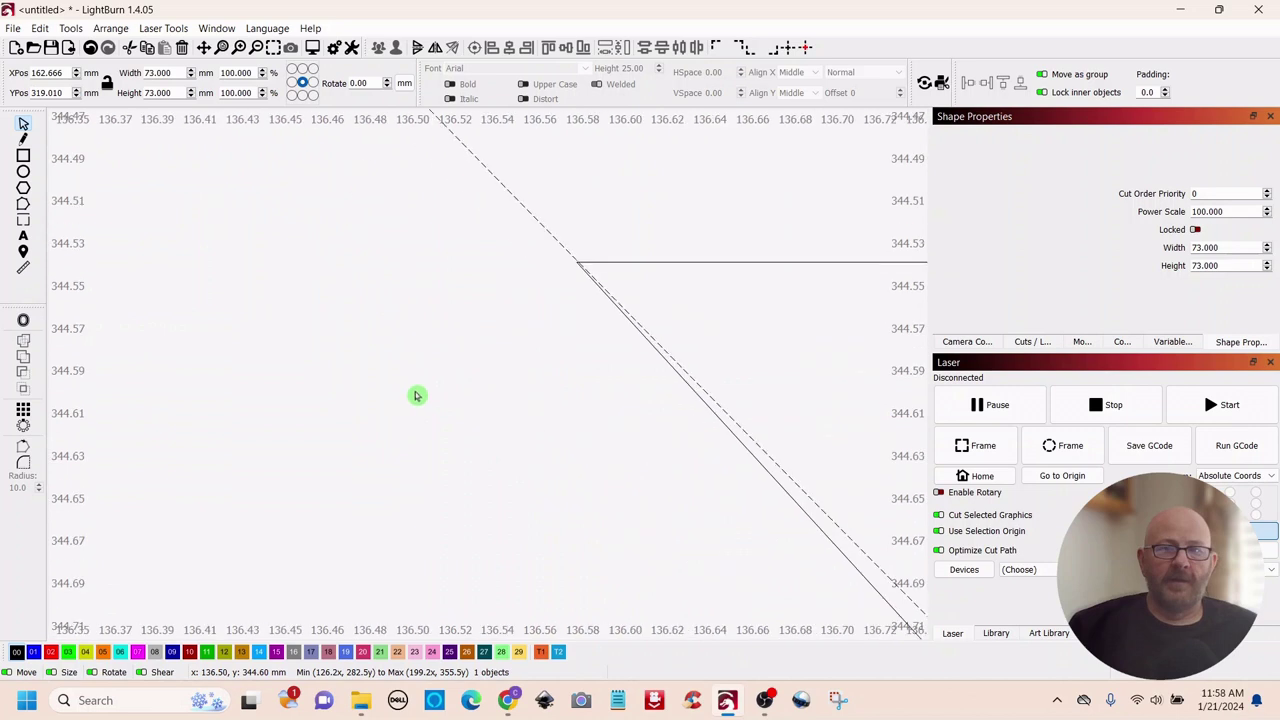
pyautogui.scroll(1, 555, 385)
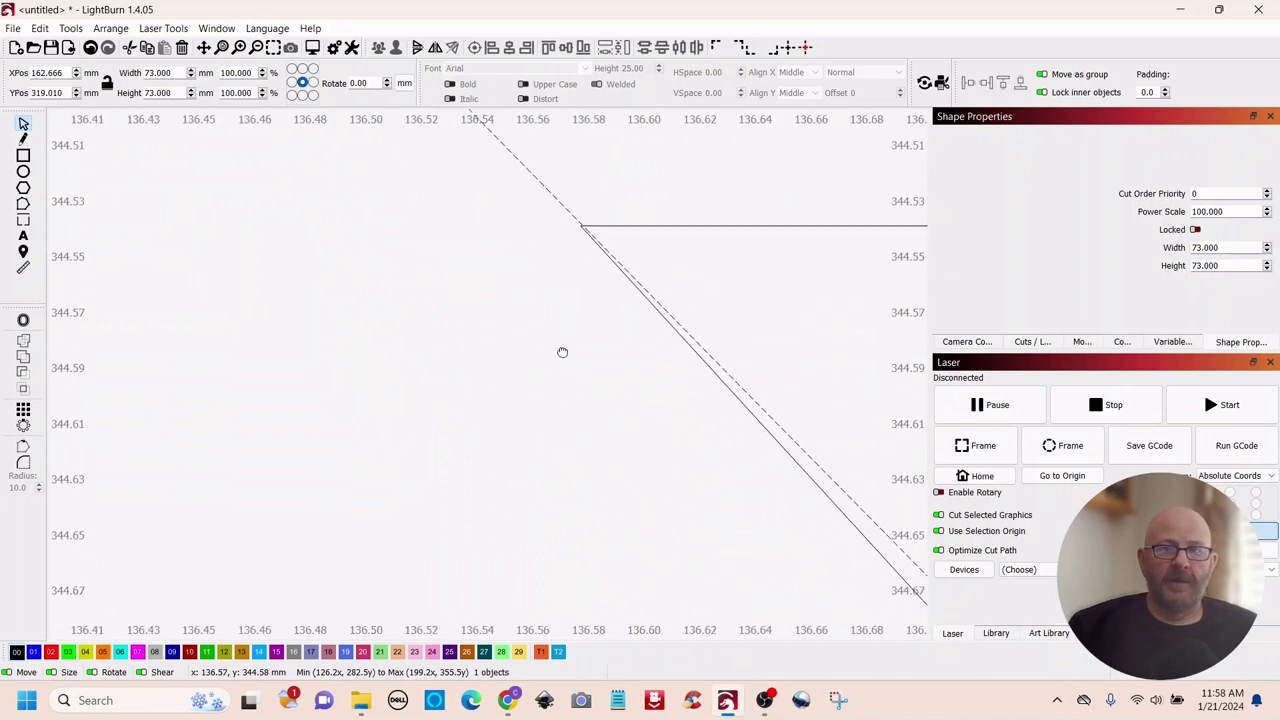
pyautogui.moveTo(563, 354); pyautogui.dragTo(486, 428)
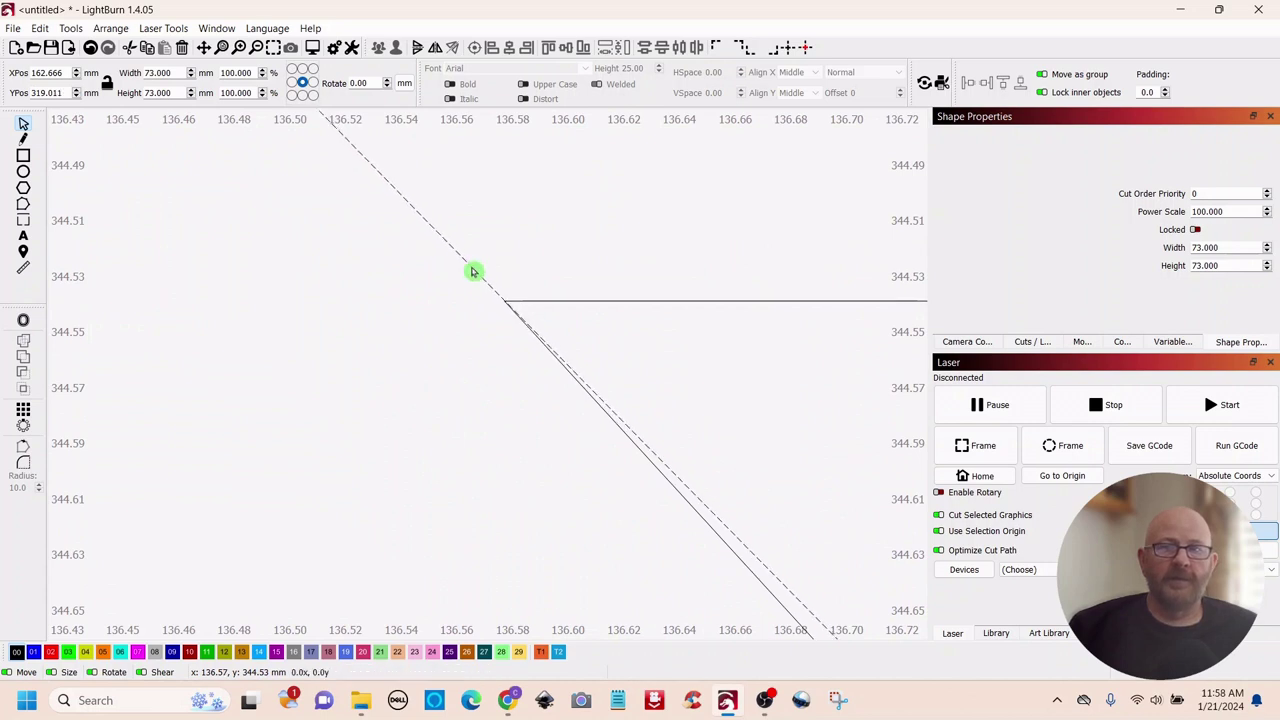
# Duplicate the circle and place the copy at about X 228, Y 320 mm, over the triangle's upper-right corner
pyautogui.scroll(-2, 414, 349)
pyautogui.scroll(-5, 414, 347)
pyautogui.scroll(-10, 416, 357)
pyautogui.scroll(5, 418, 357)
pyautogui.moveTo(786, 277); pyautogui.dragTo(540, 309)
pyautogui.scroll(-2, 546, 309)
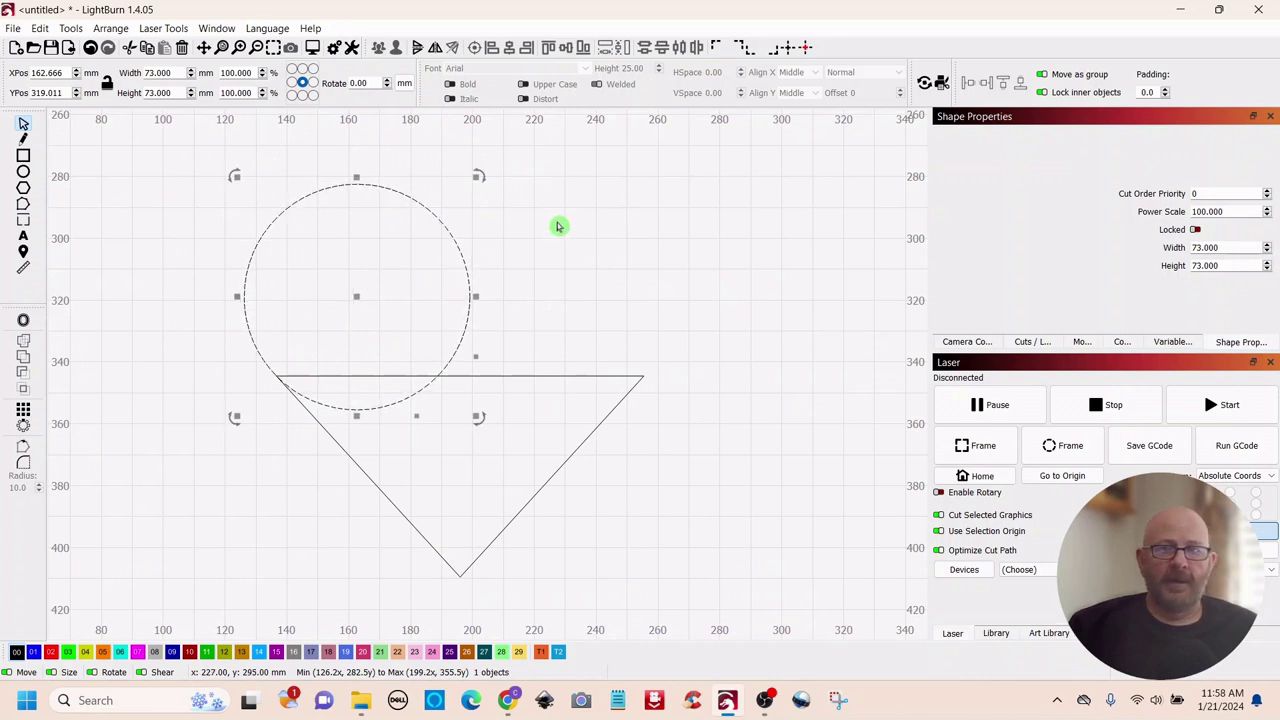
pyautogui.rightClick(358, 299)
pyautogui.click(494, 296)
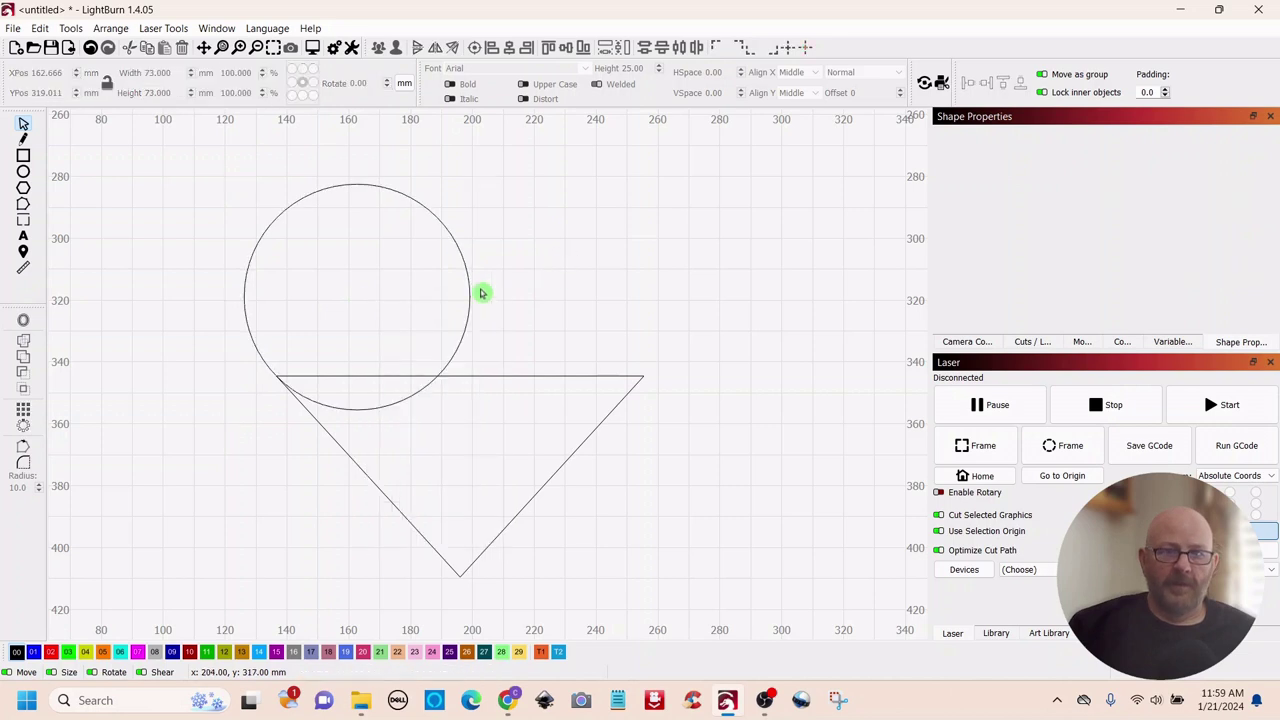
pyautogui.moveTo(375, 281); pyautogui.dragTo(466, 260)
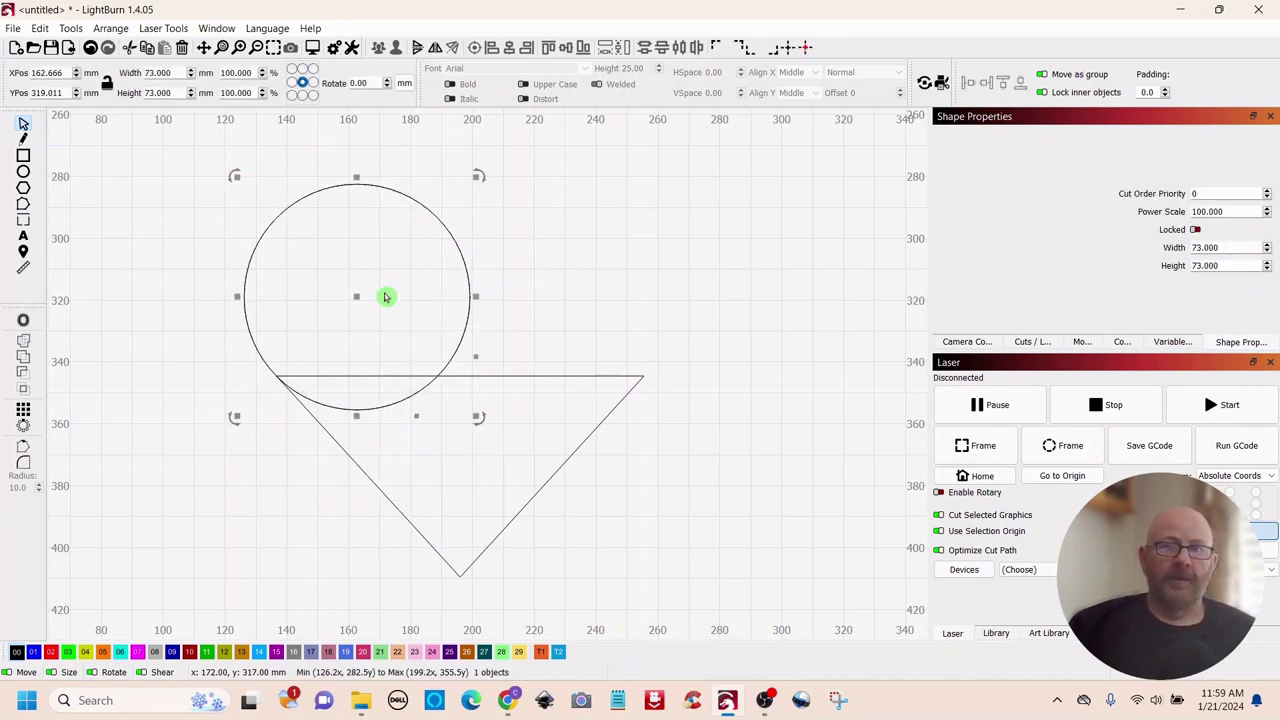
pyautogui.moveTo(354, 295); pyautogui.dragTo(562, 304)
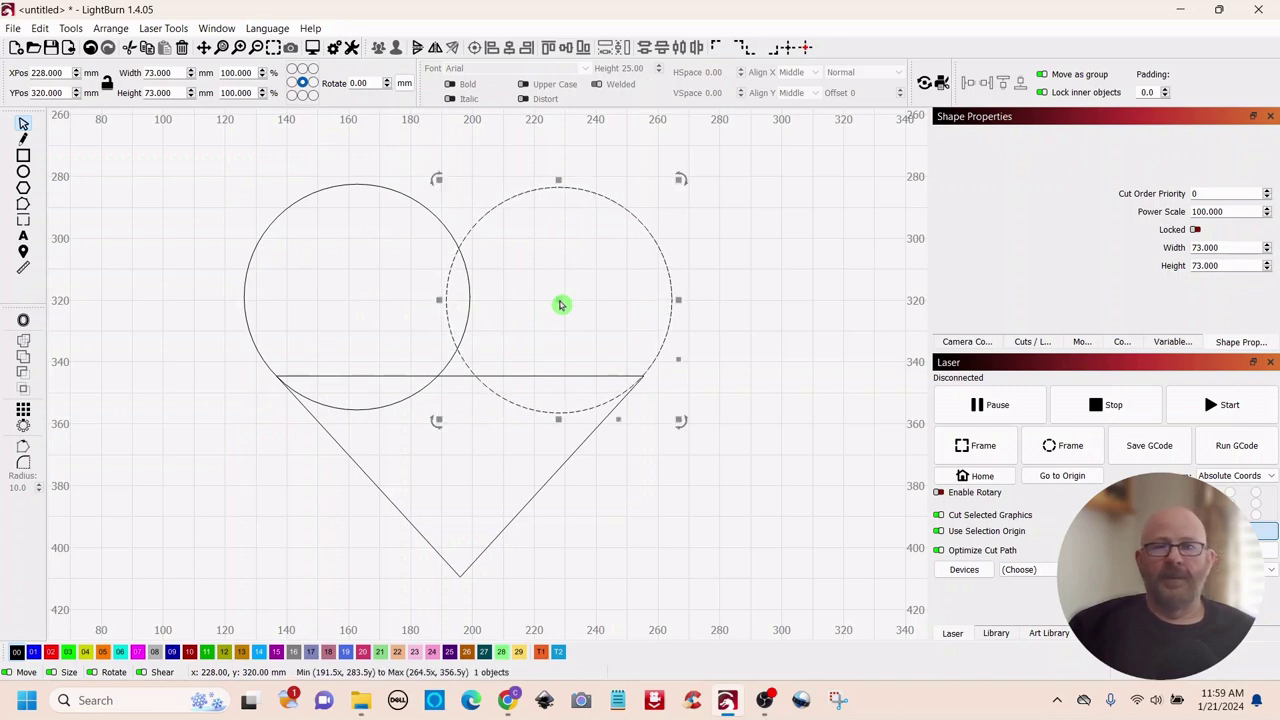
# Select both circles and align the right one to the height of the left one
pyautogui.click(751, 240)
pyautogui.moveTo(585, 233); pyautogui.dragTo(481, 203)
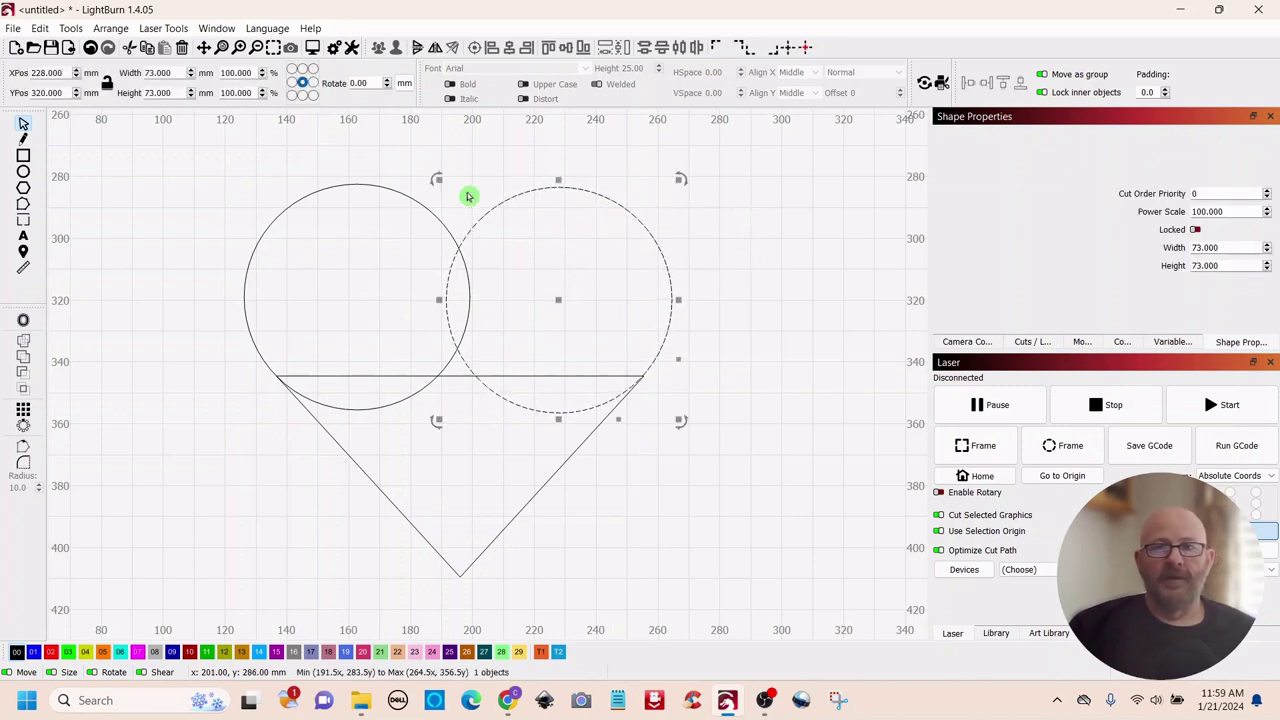
pyautogui.moveTo(405, 155); pyautogui.dragTo(360, 206)
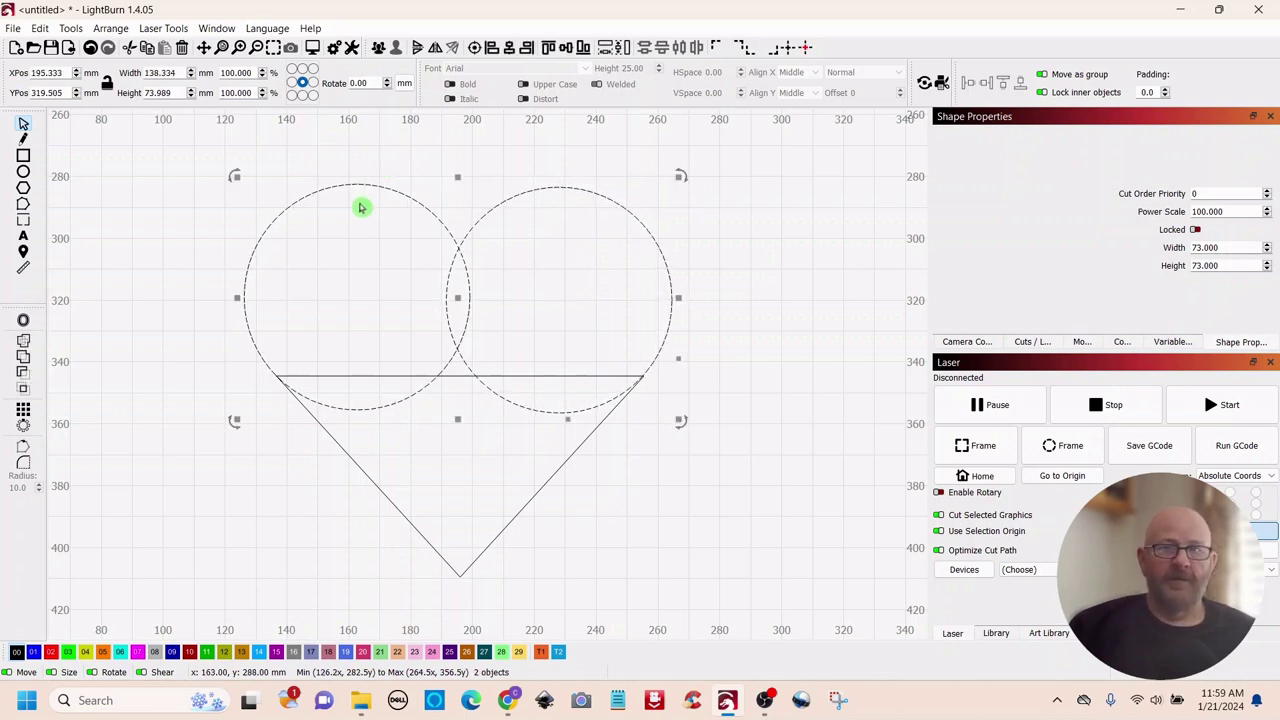
pyautogui.click(566, 48)
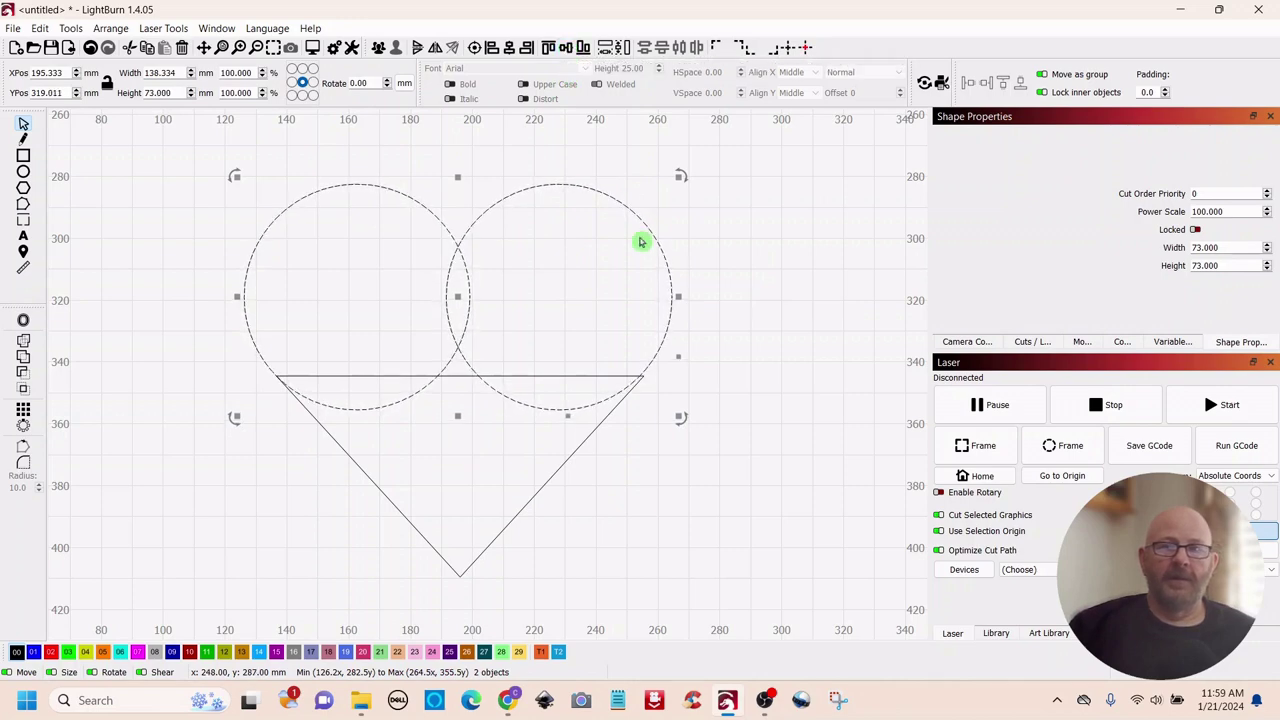
# Select the right circle and examine at close range how its outline meets the triangle's upper-right corner
pyautogui.scroll(3, 770, 330)
pyautogui.scroll(1, 715, 360)
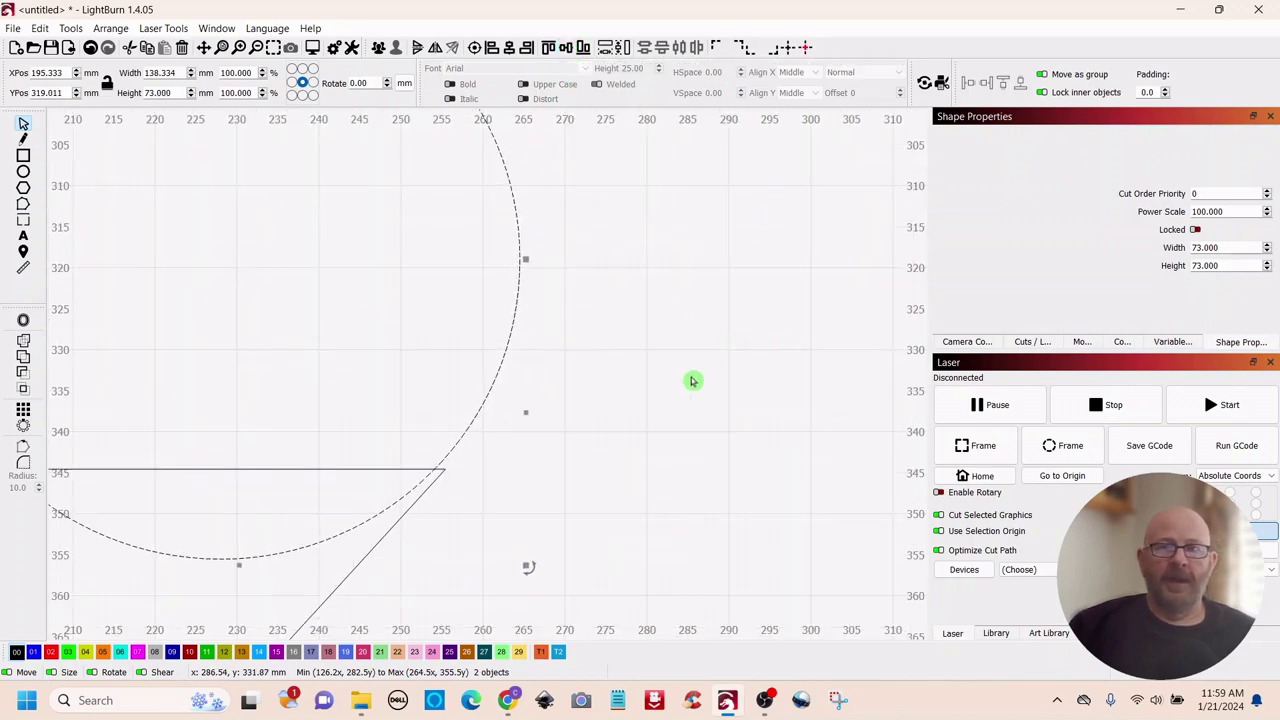
pyautogui.click(589, 380)
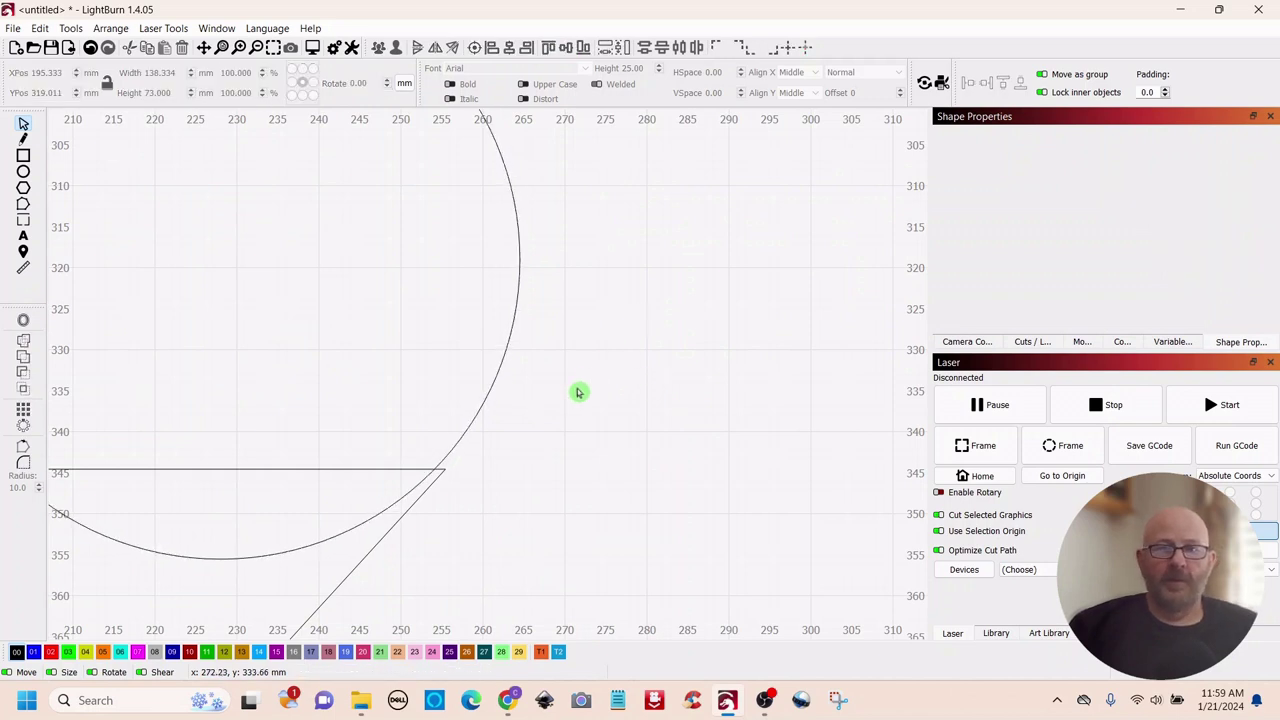
pyautogui.click(521, 292)
pyautogui.scroll(1, 643, 402)
pyautogui.moveTo(614, 387); pyautogui.dragTo(809, 363)
pyautogui.scroll(-2, 771, 336)
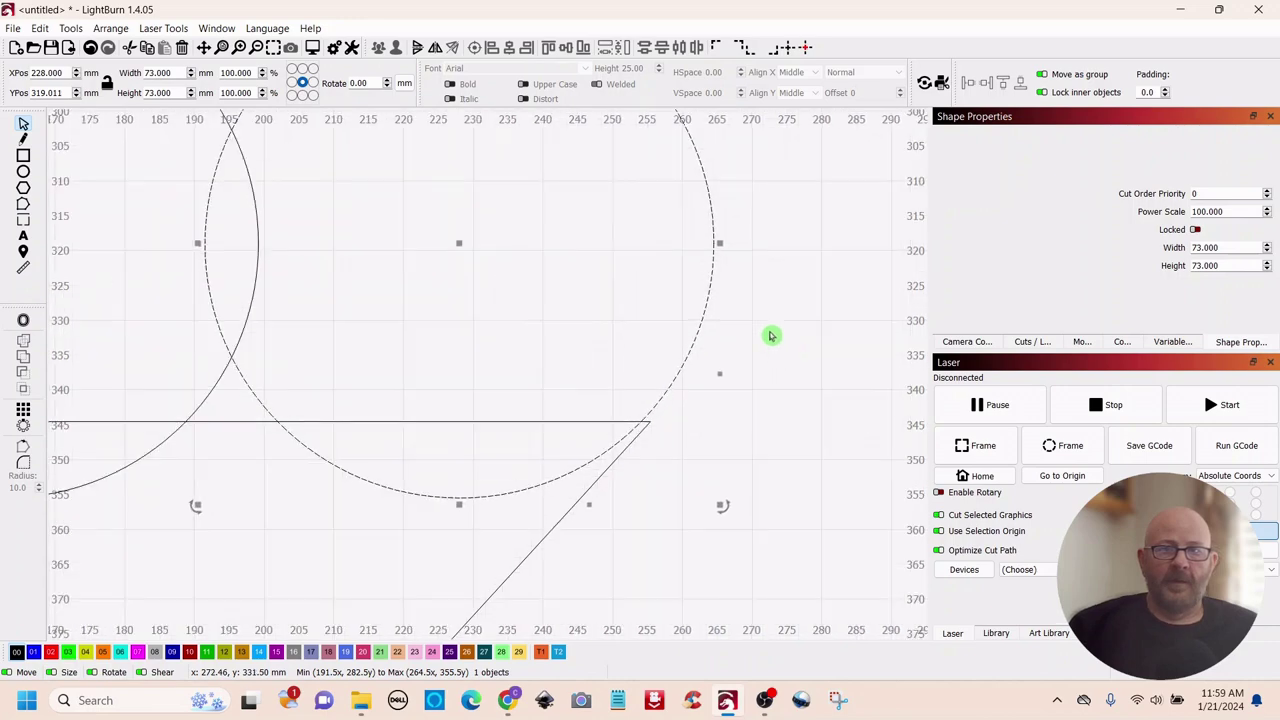
pyautogui.scroll(-2, 771, 336)
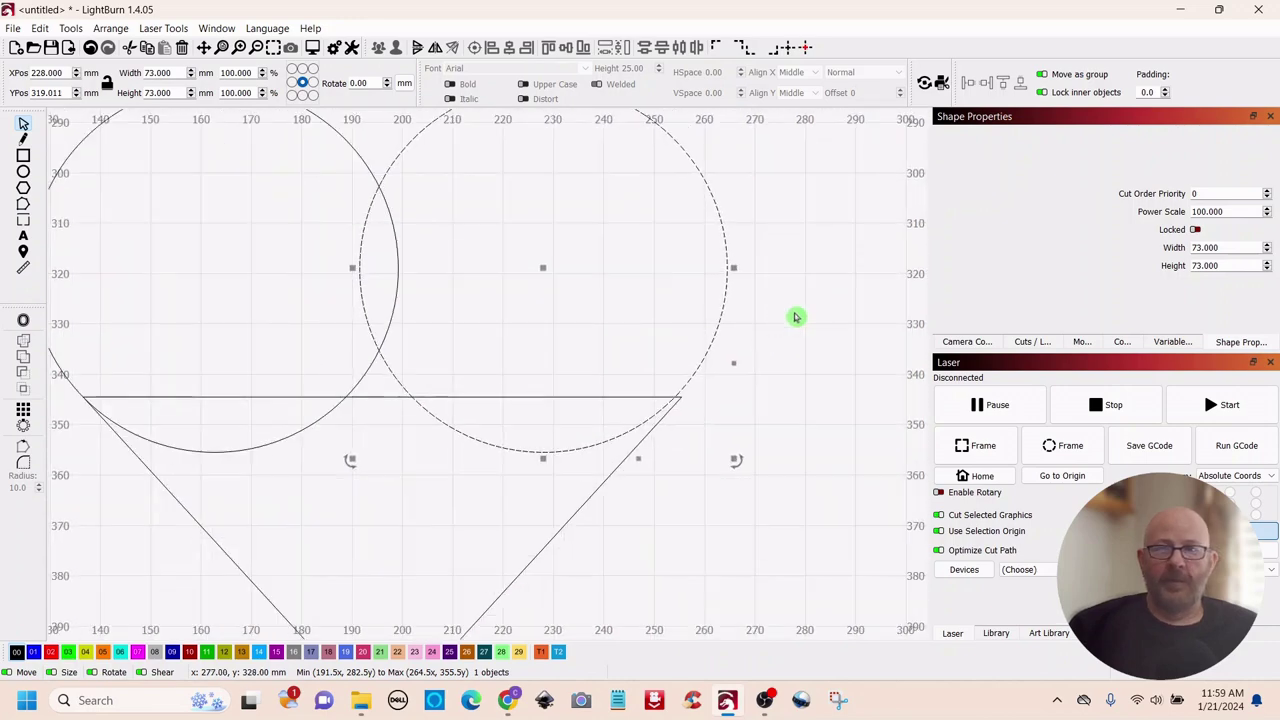
pyautogui.scroll(-1, 802, 311)
pyautogui.moveTo(806, 301); pyautogui.dragTo(740, 329)
pyautogui.click(740, 309)
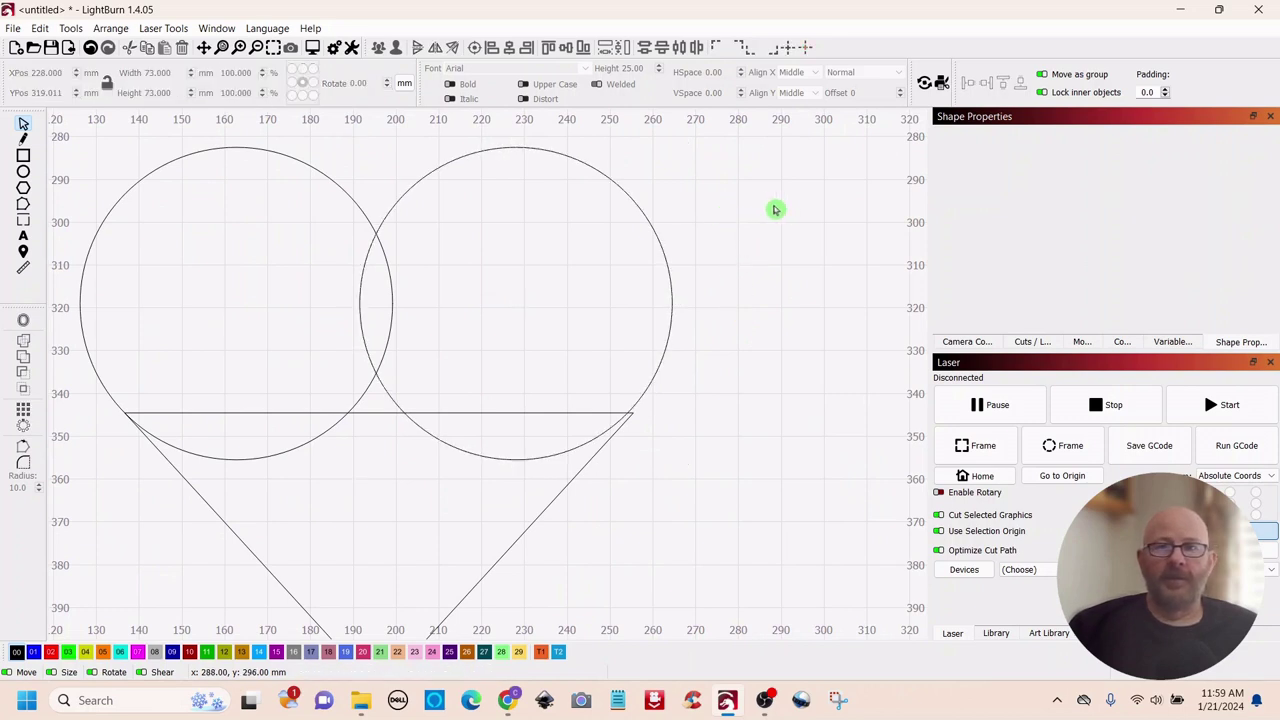
# Try selecting the right circle with crossing and enclosing selection windows, and clear the selection
pyautogui.moveTo(788, 200); pyautogui.dragTo(652, 284)
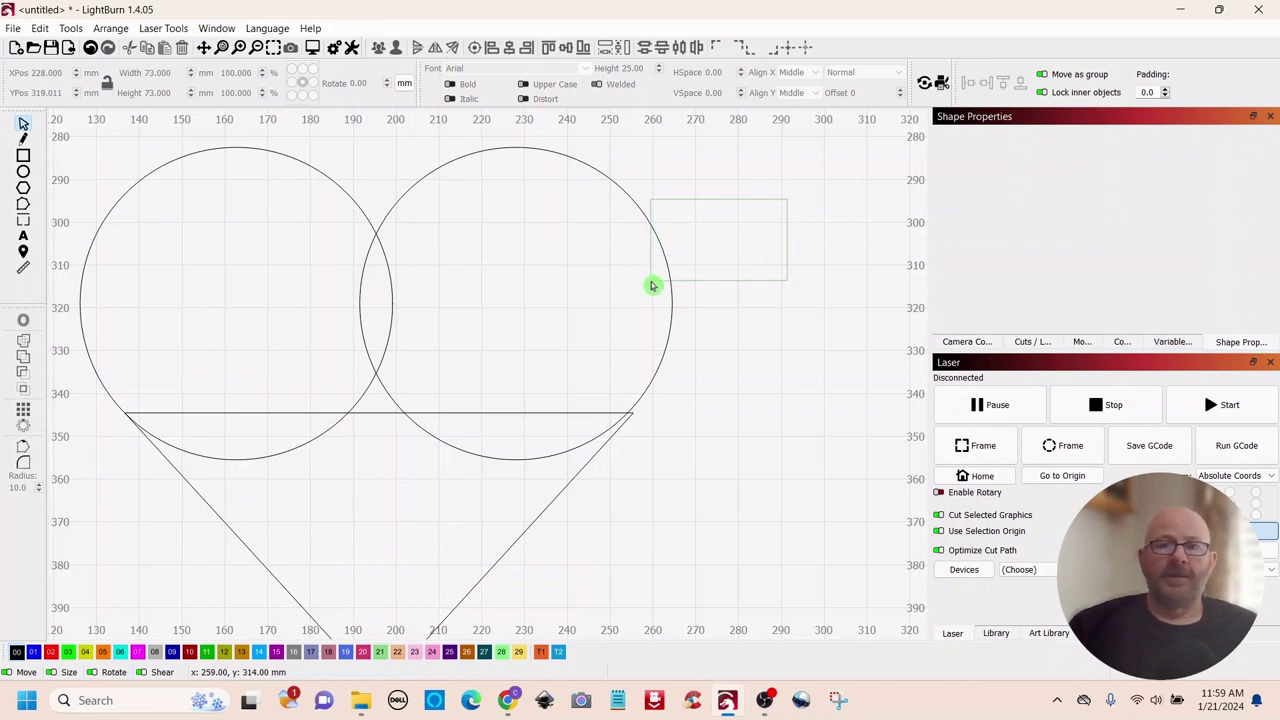
pyautogui.moveTo(652, 286); pyautogui.dragTo(652, 286)
pyautogui.click(740, 274)
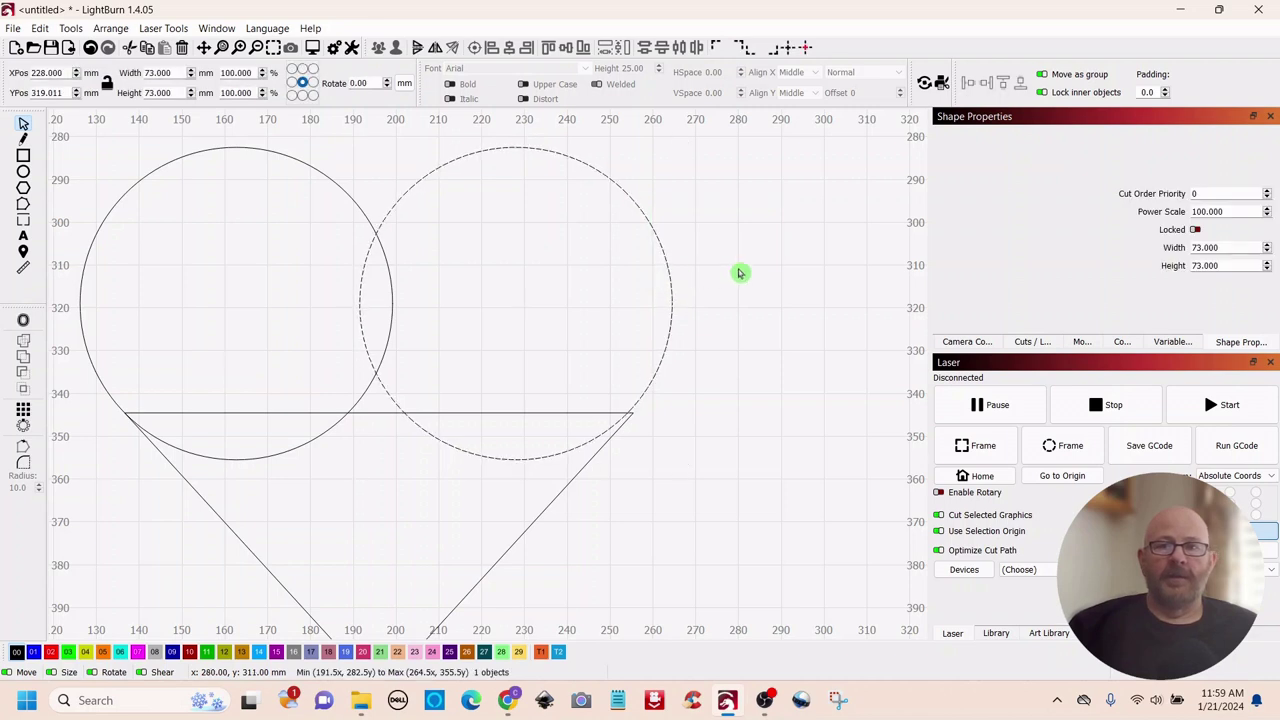
pyautogui.moveTo(330, 158); pyautogui.dragTo(508, 222)
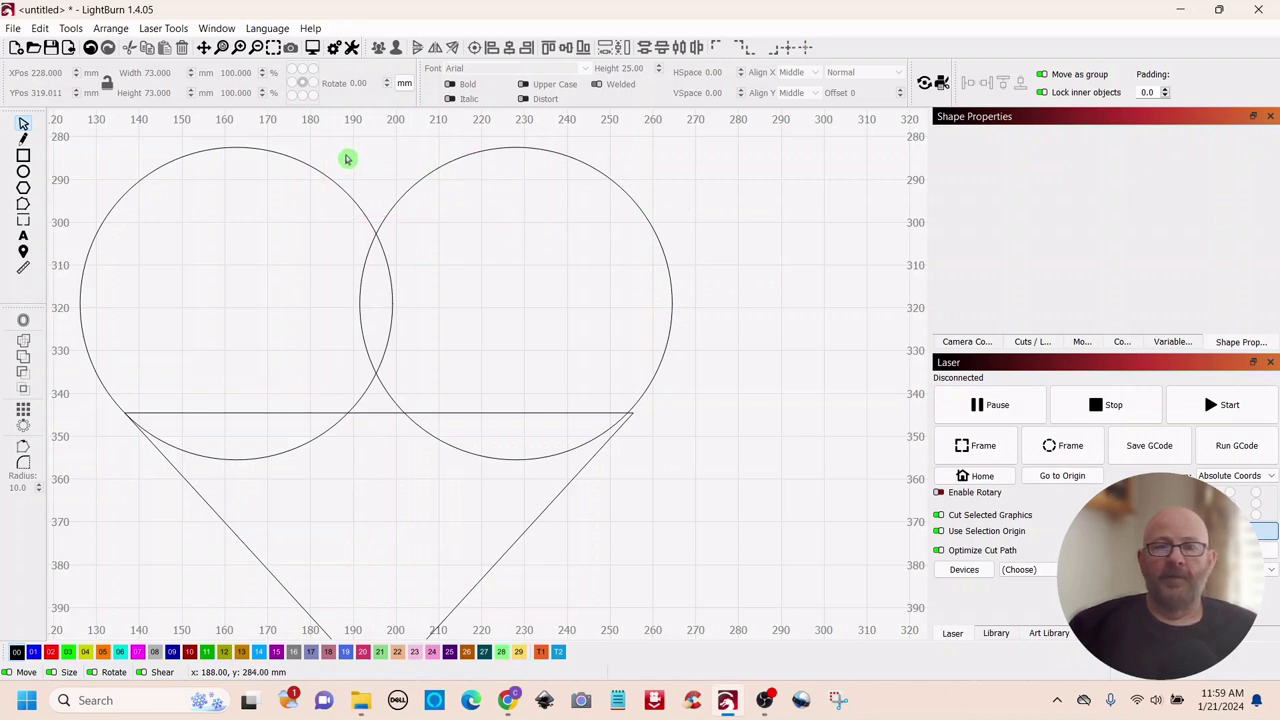
pyautogui.moveTo(355, 158); pyautogui.dragTo(752, 396)
pyautogui.moveTo(331, 137); pyautogui.dragTo(695, 478)
pyautogui.click(747, 338)
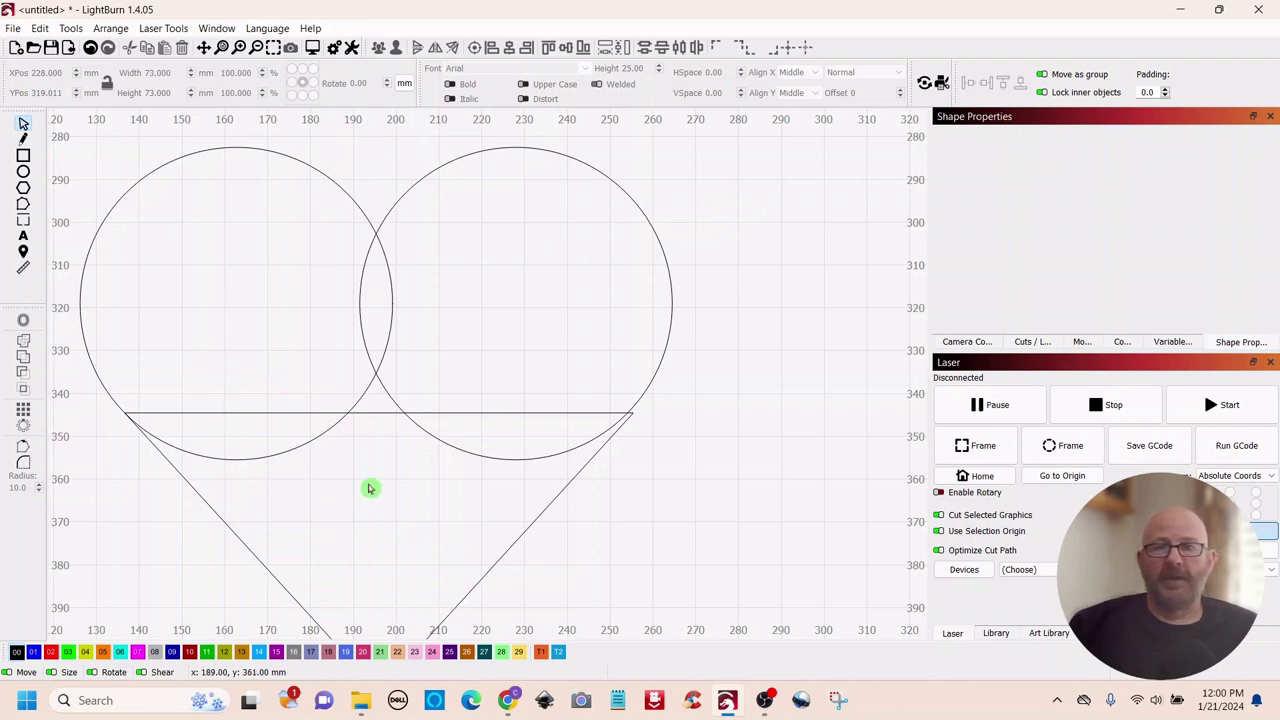
# Move the right circle to about X 229.243, Y 319.174 mm so its outline passes through the triangle's upper-right corner
pyautogui.moveTo(706, 205); pyautogui.dragTo(630, 268)
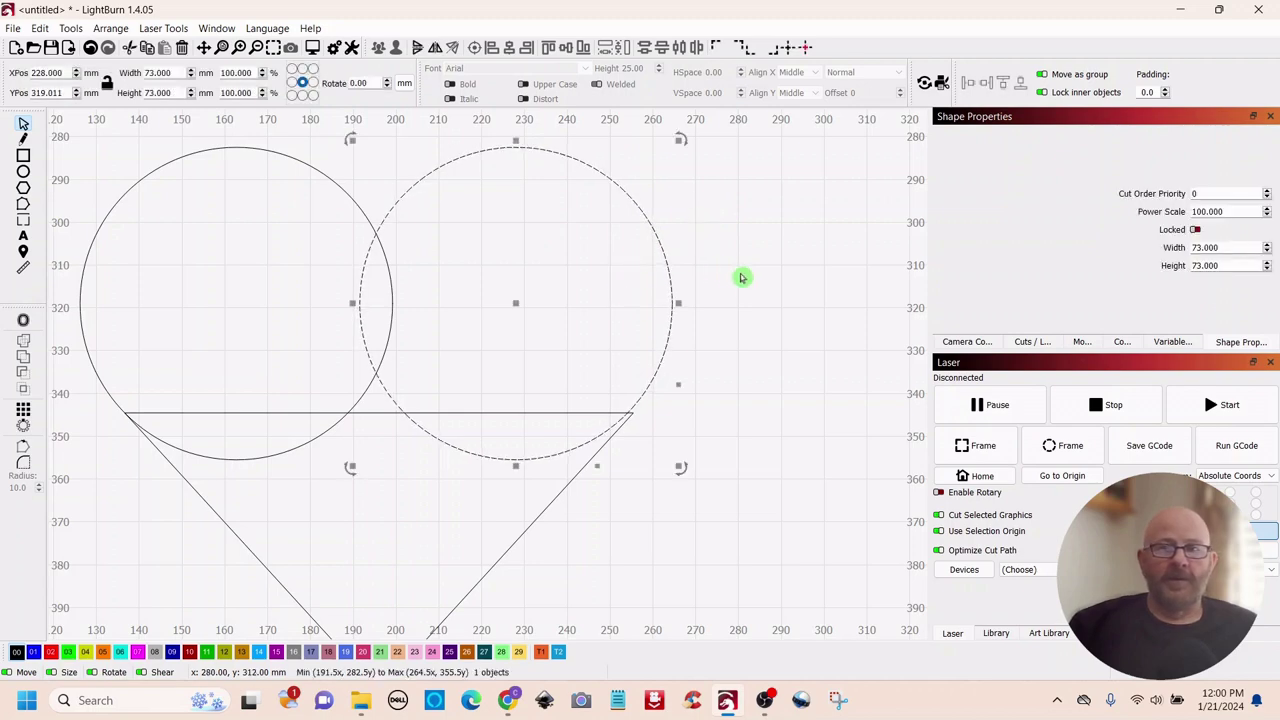
pyautogui.scroll(4, 741, 277)
pyautogui.moveTo(743, 437); pyautogui.dragTo(776, 190)
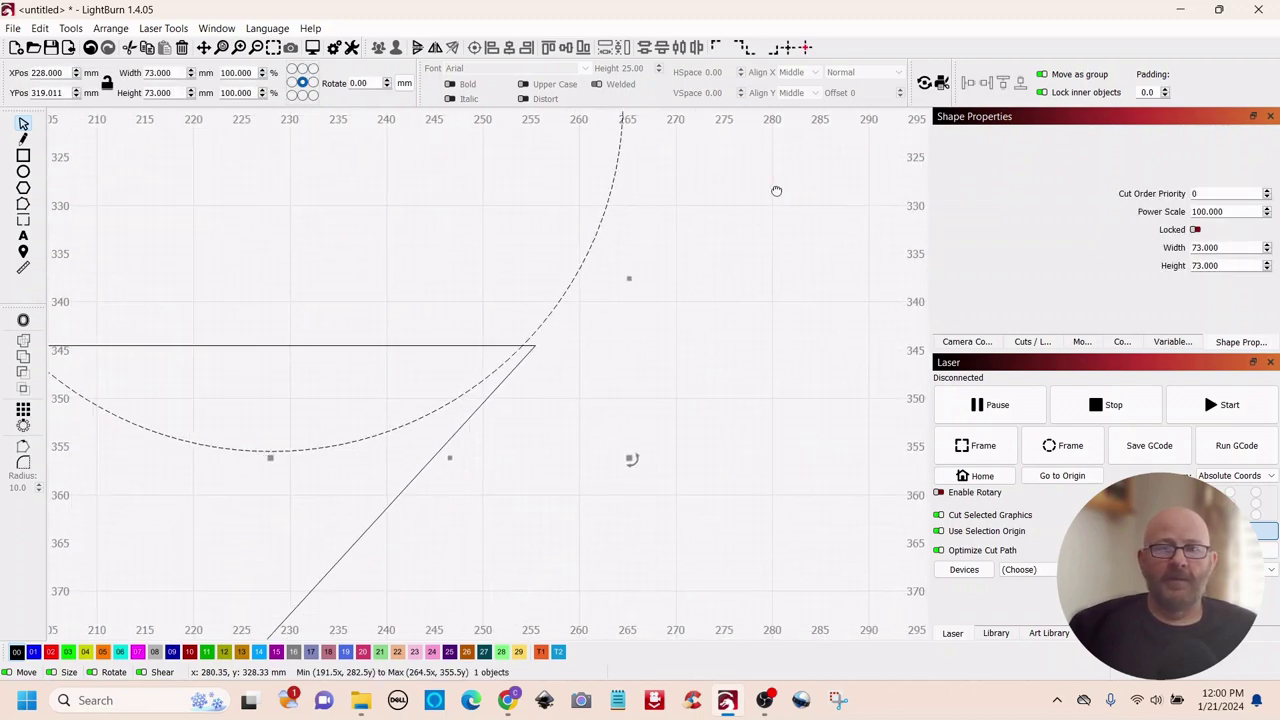
pyautogui.scroll(5, 731, 292)
pyautogui.moveTo(618, 393); pyautogui.dragTo(919, 256)
pyautogui.moveTo(669, 266); pyautogui.dragTo(560, 271)
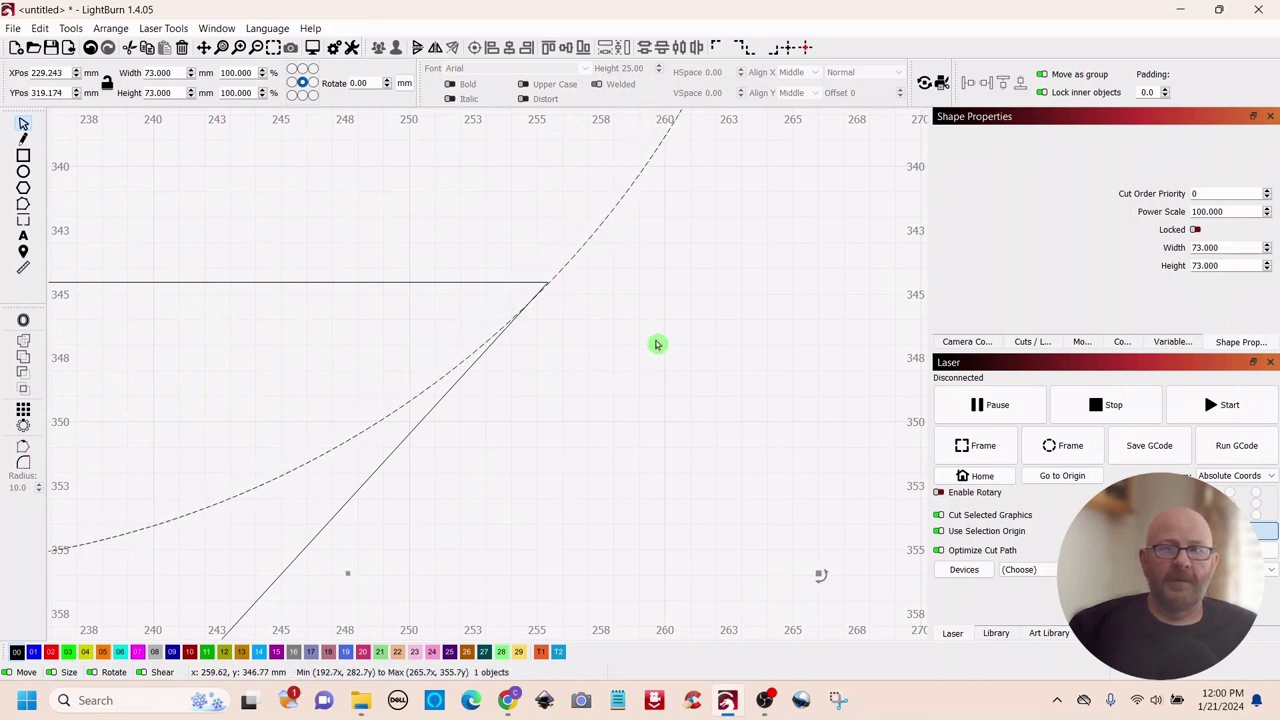
pyautogui.scroll(-8, 657, 344)
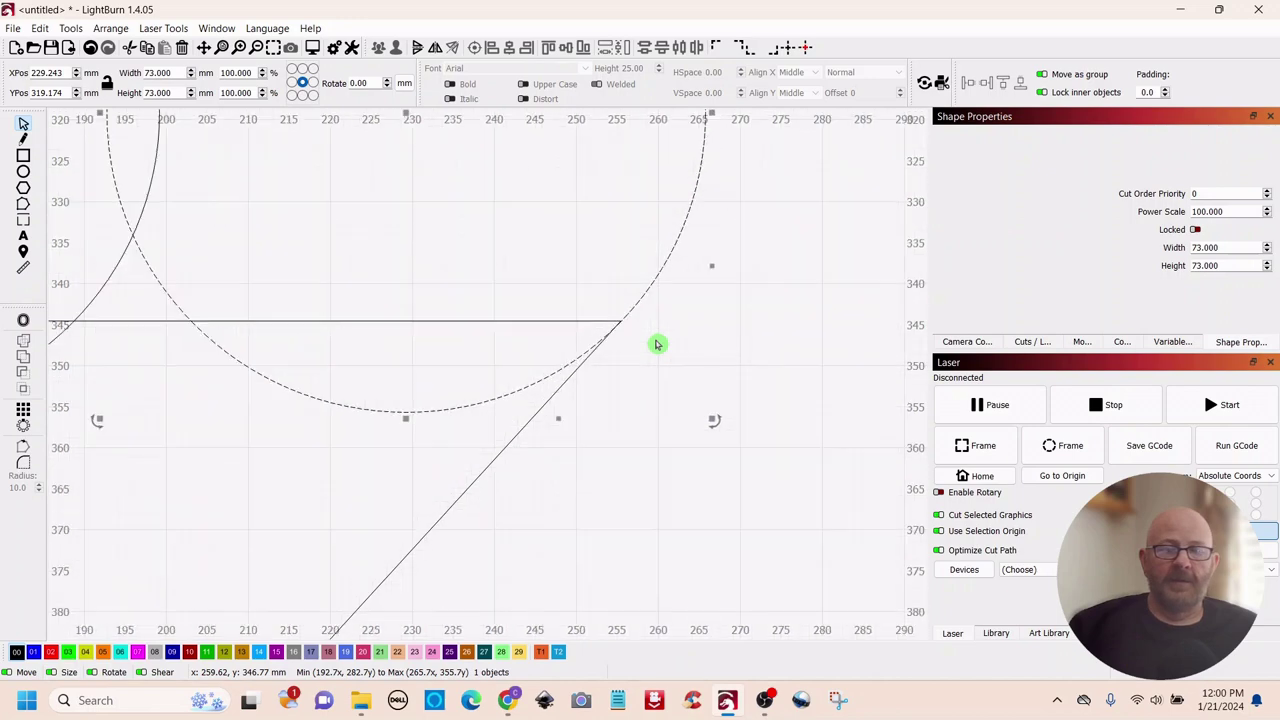
pyautogui.scroll(-3, 657, 344)
pyautogui.click(774, 282)
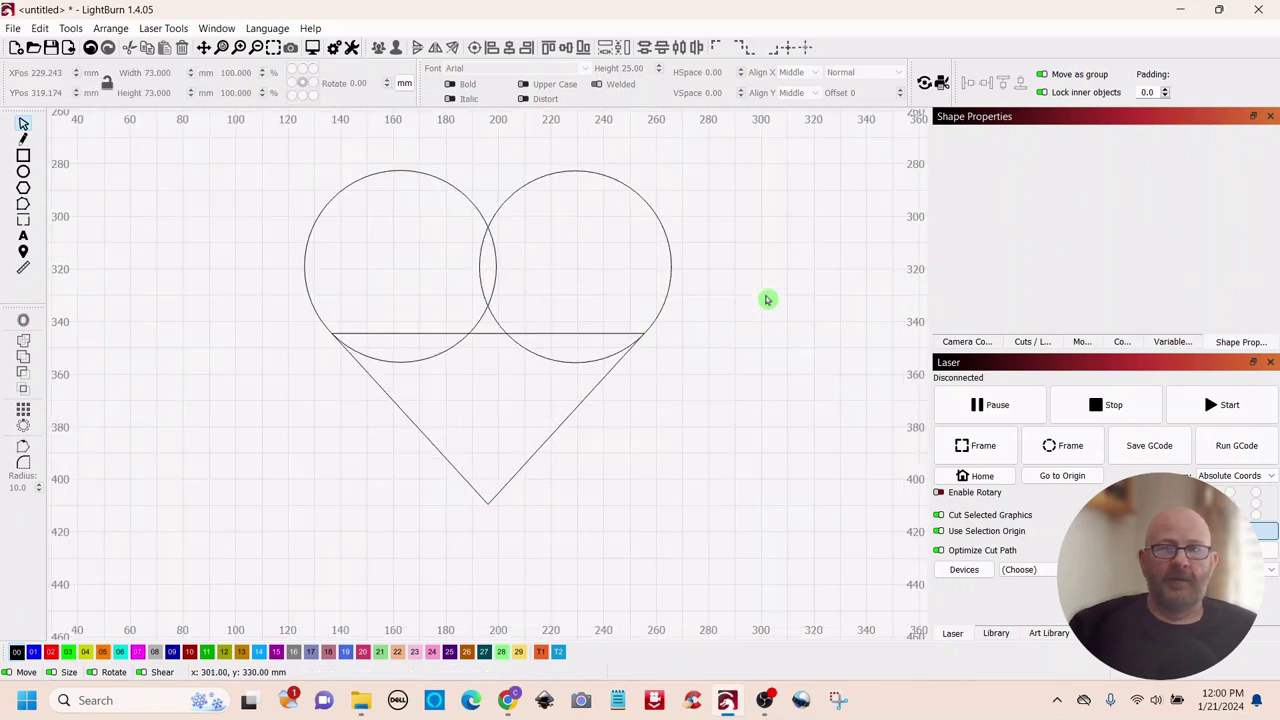
# Select both circles and weld them into a single outline
pyautogui.scroll(2, 737, 247)
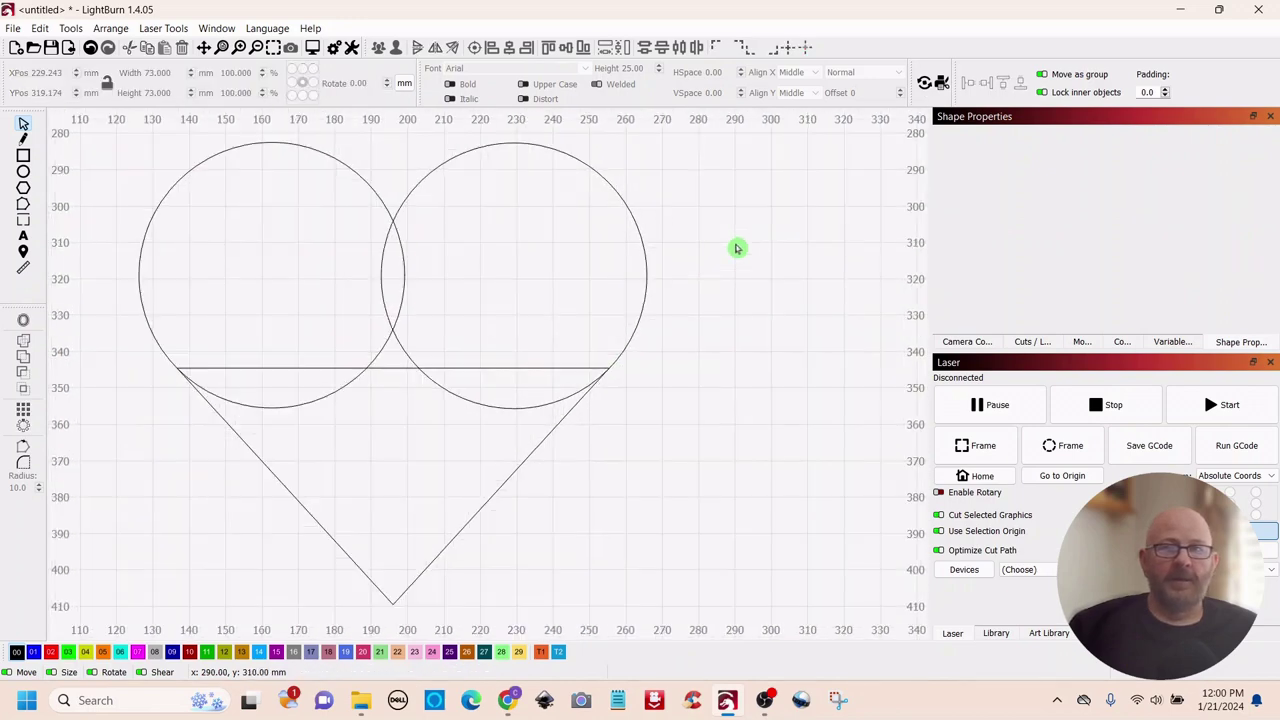
pyautogui.moveTo(709, 227); pyautogui.dragTo(786, 309)
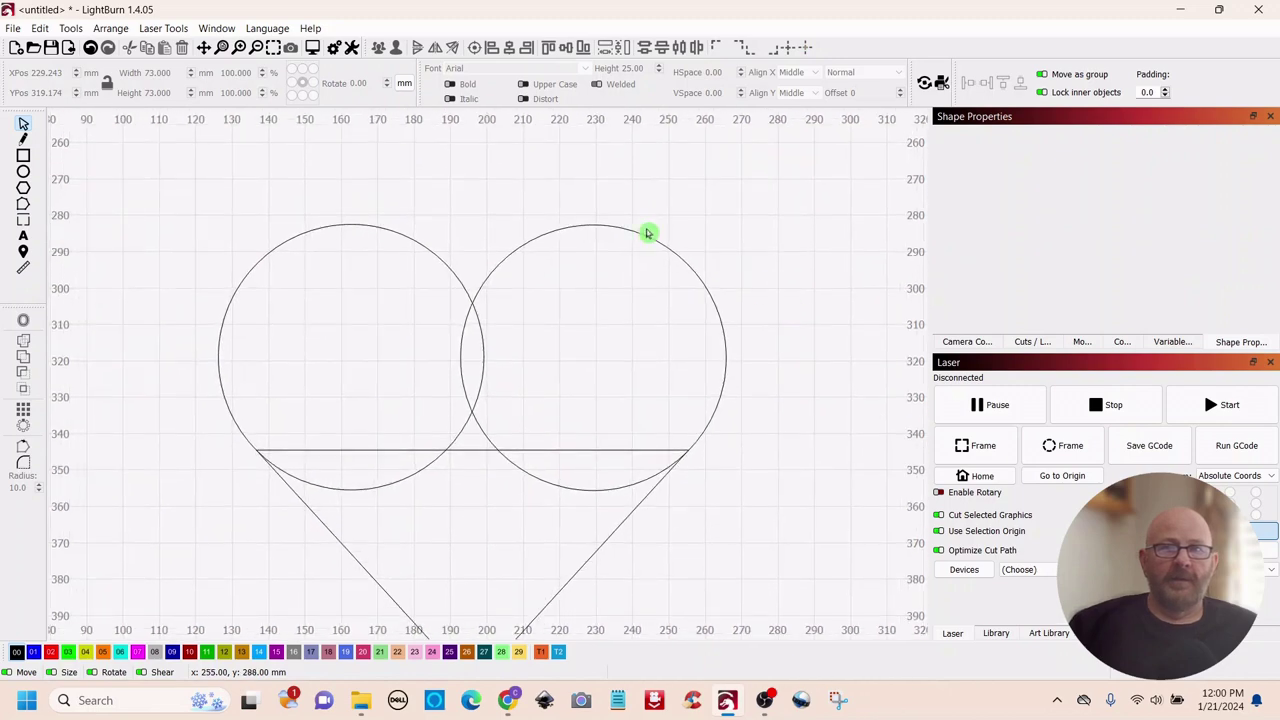
pyautogui.scroll(-1, 177, 210)
pyautogui.scroll(1, 177, 210)
pyautogui.moveTo(771, 360); pyautogui.dragTo(797, 316)
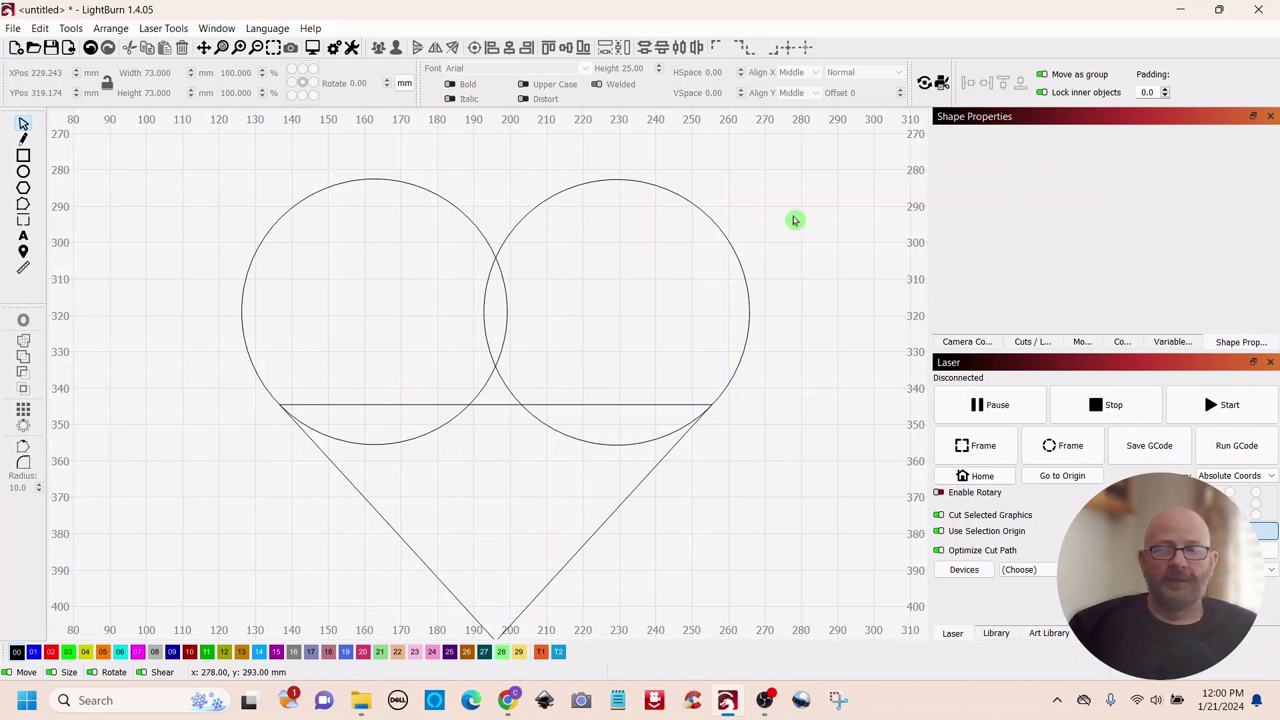
pyautogui.click(647, 252)
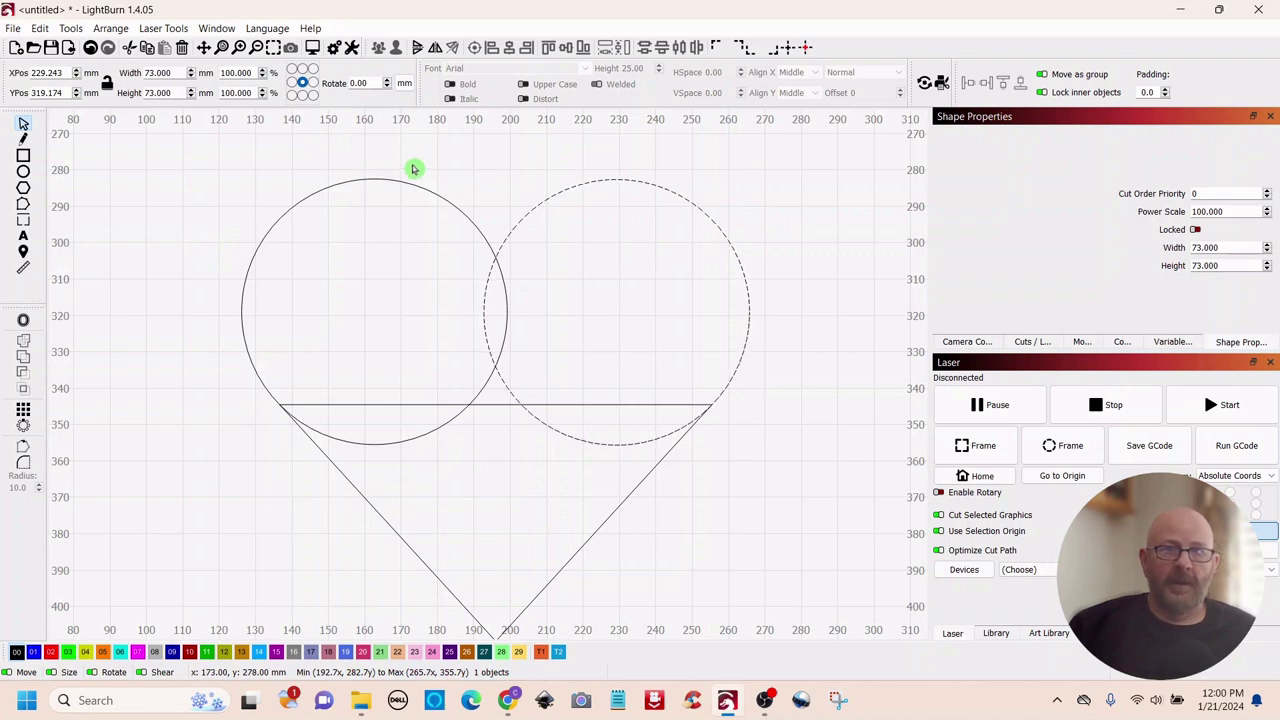
pyautogui.moveTo(371, 213); pyautogui.dragTo(371, 213)
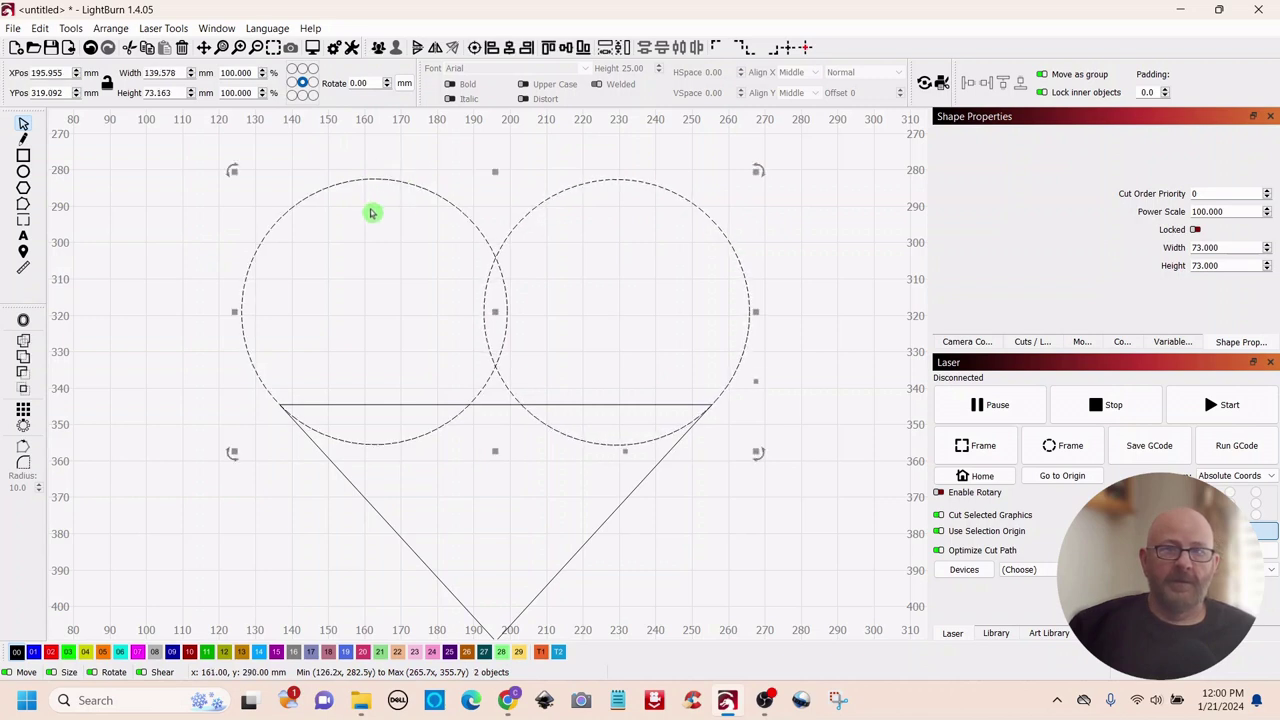
pyautogui.click(24, 343)
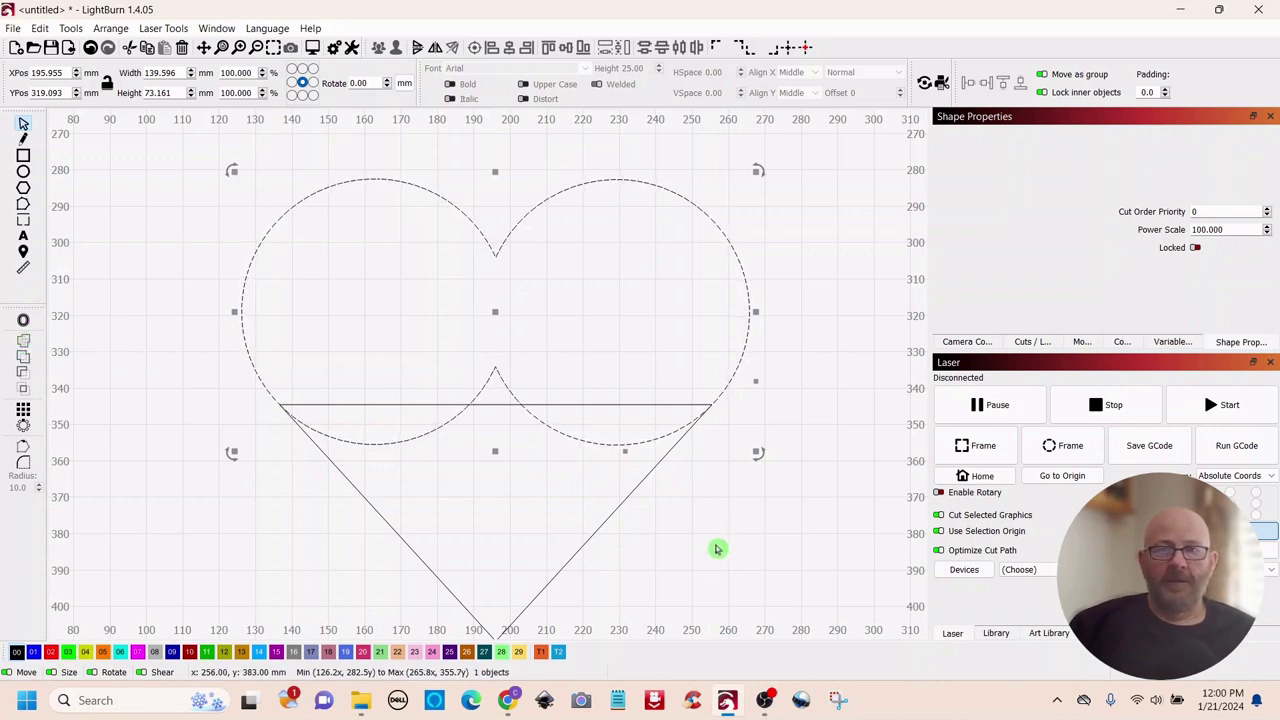
# Add the triangle to the selection and weld it with the joined circles into a heart
pyautogui.keyDown('shift'); pyautogui.click(591, 529); pyautogui.keyUp('shift')
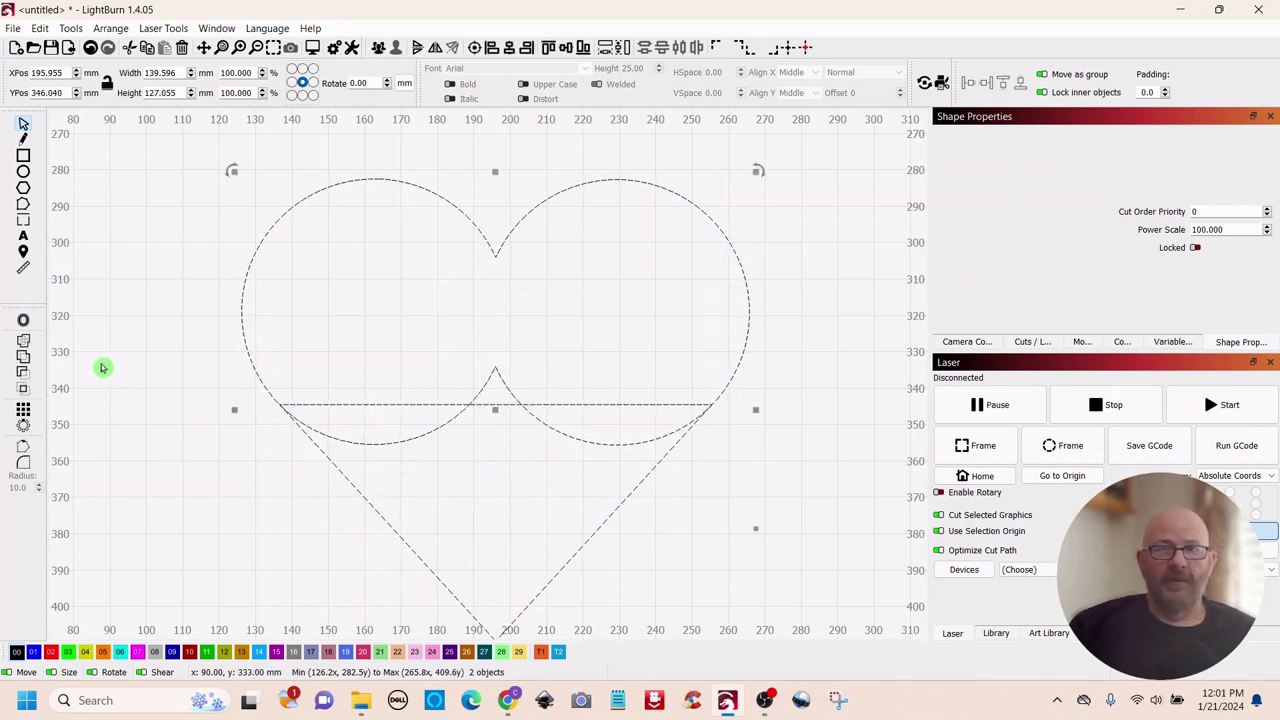
pyautogui.click(25, 345)
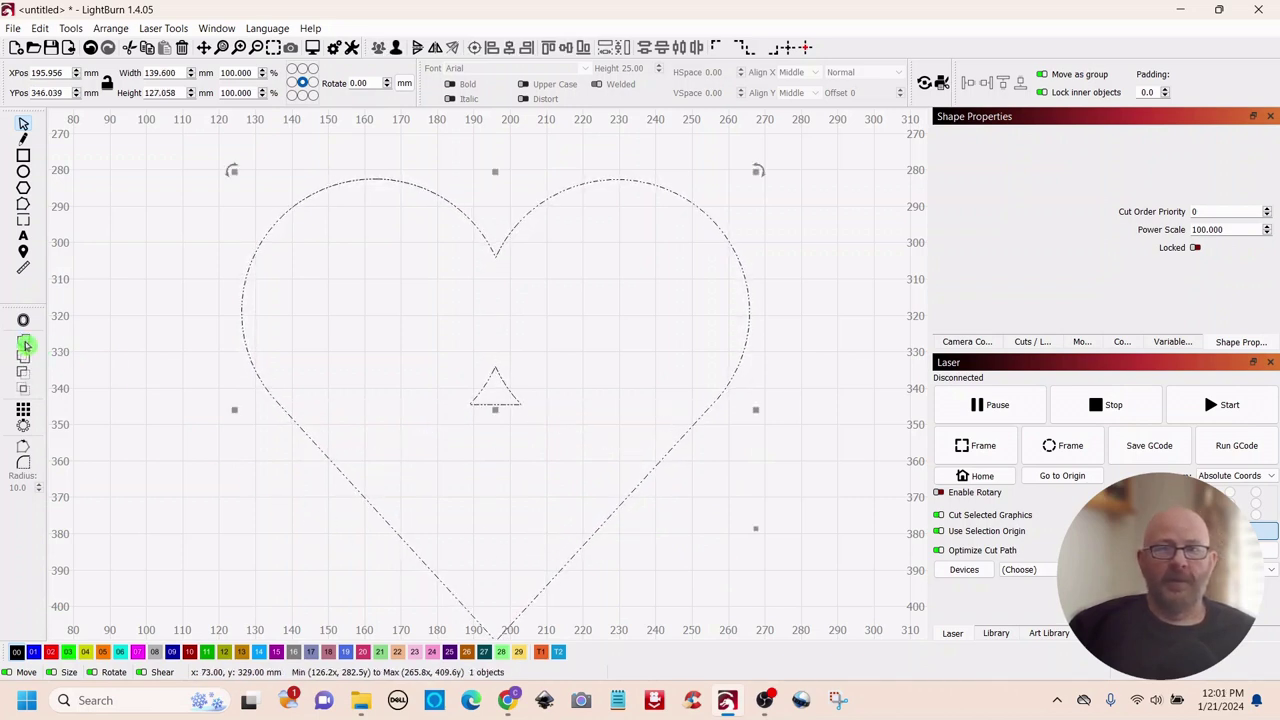
pyautogui.click(783, 343)
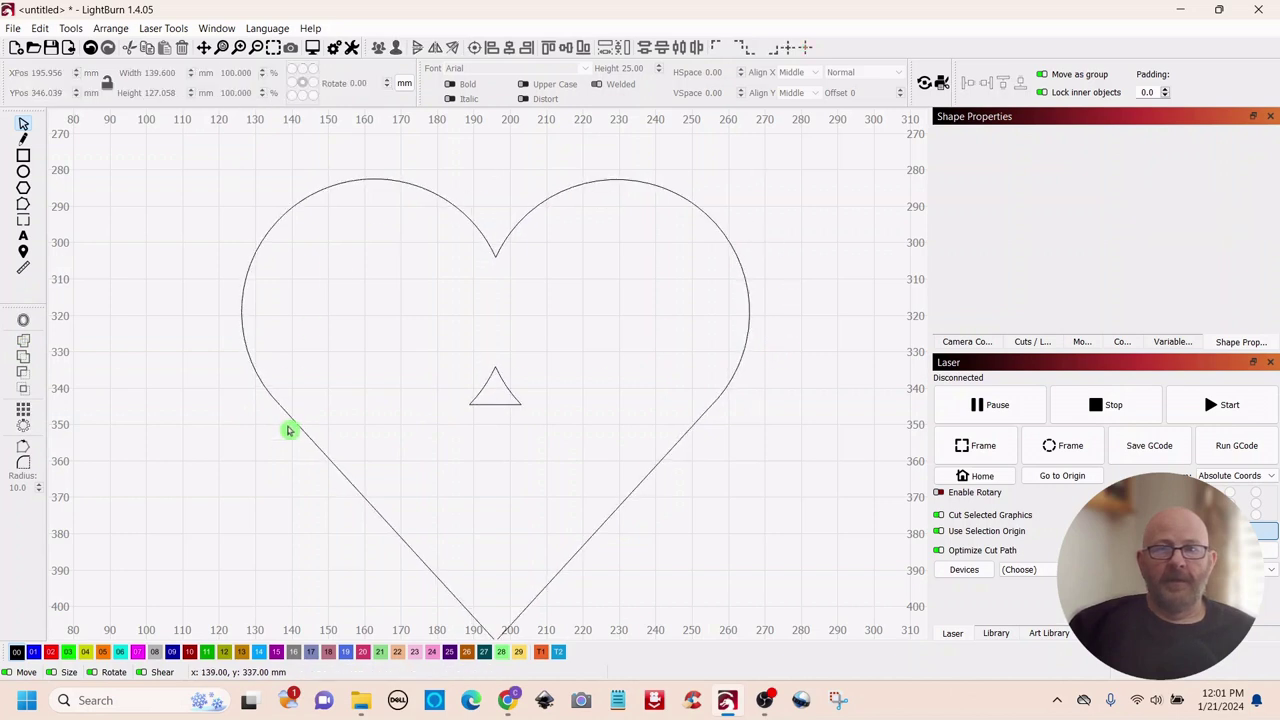
# Ungroup the welded heart and delete the small leftover triangle inside it
pyautogui.moveTo(735, 170); pyautogui.dragTo(487, 372)
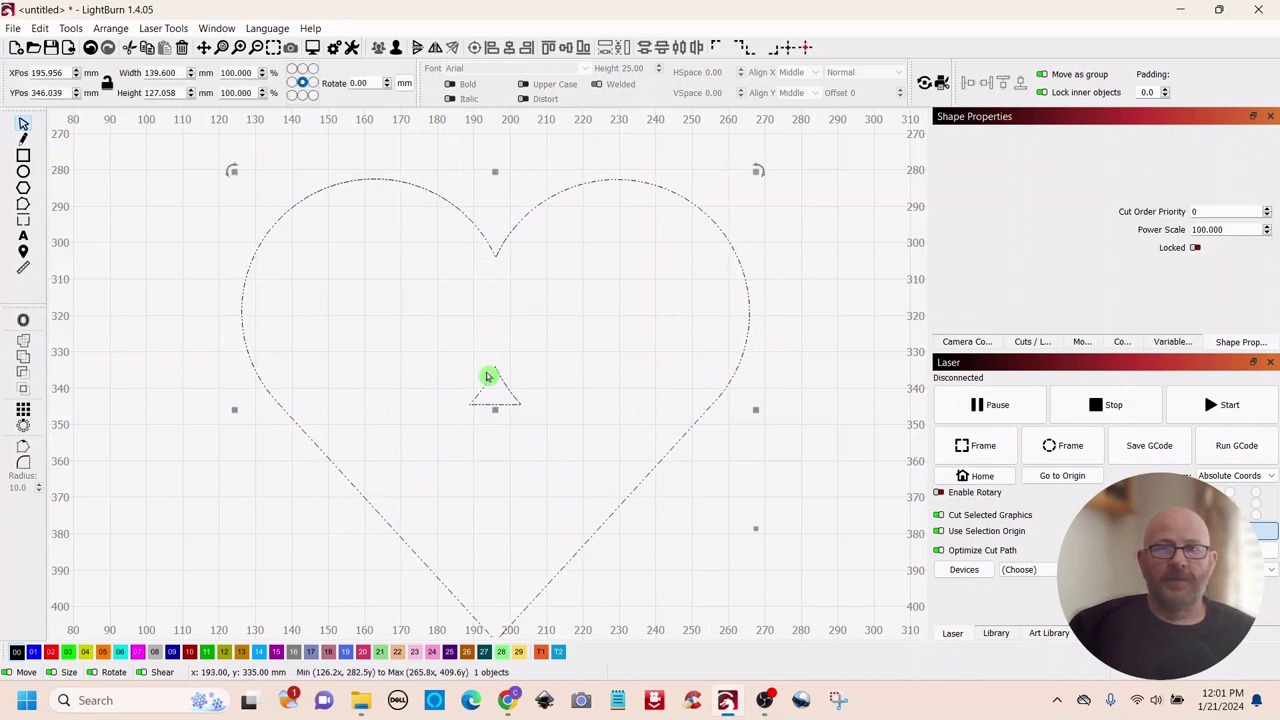
pyautogui.rightClick(498, 411)
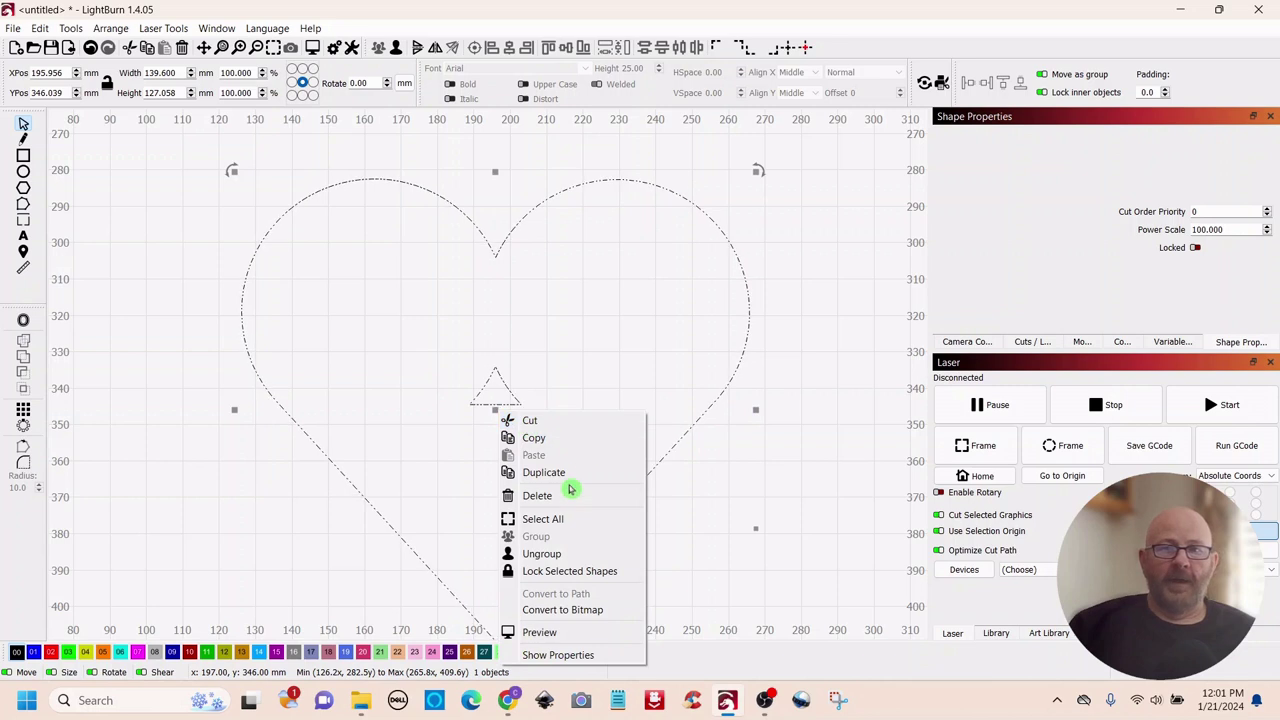
pyautogui.click(542, 555)
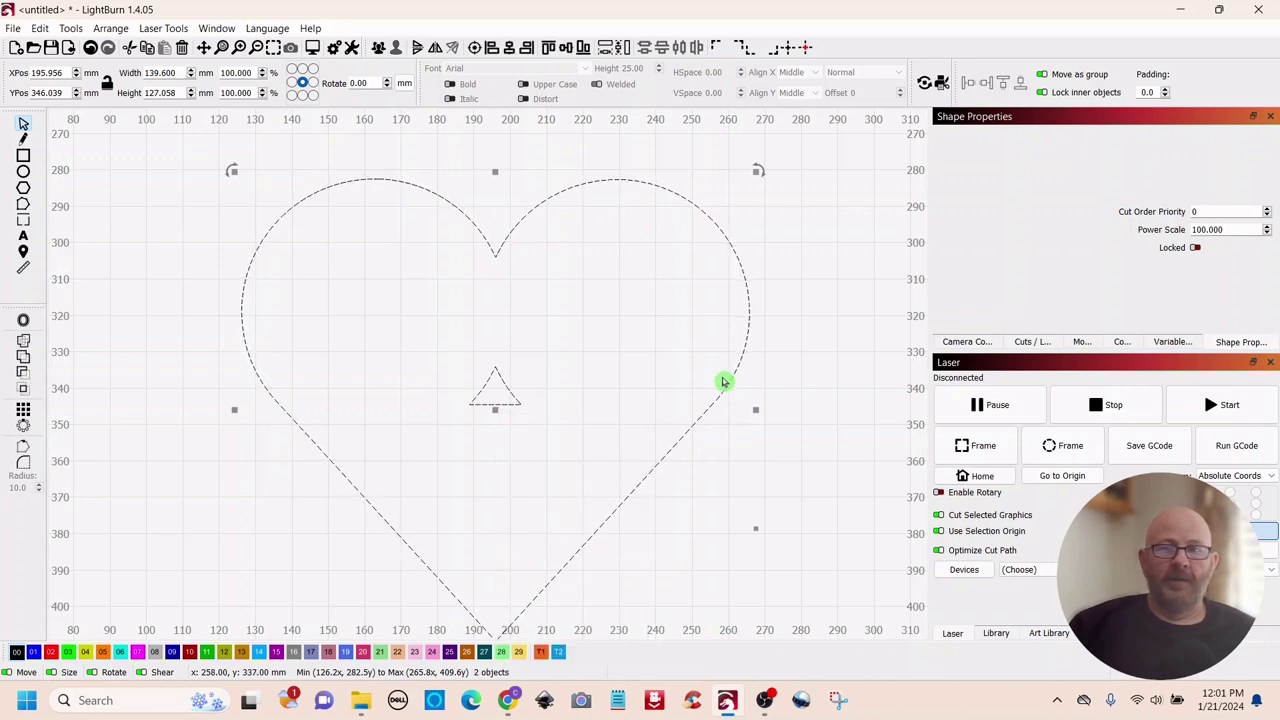
pyautogui.moveTo(531, 354); pyautogui.dragTo(466, 429)
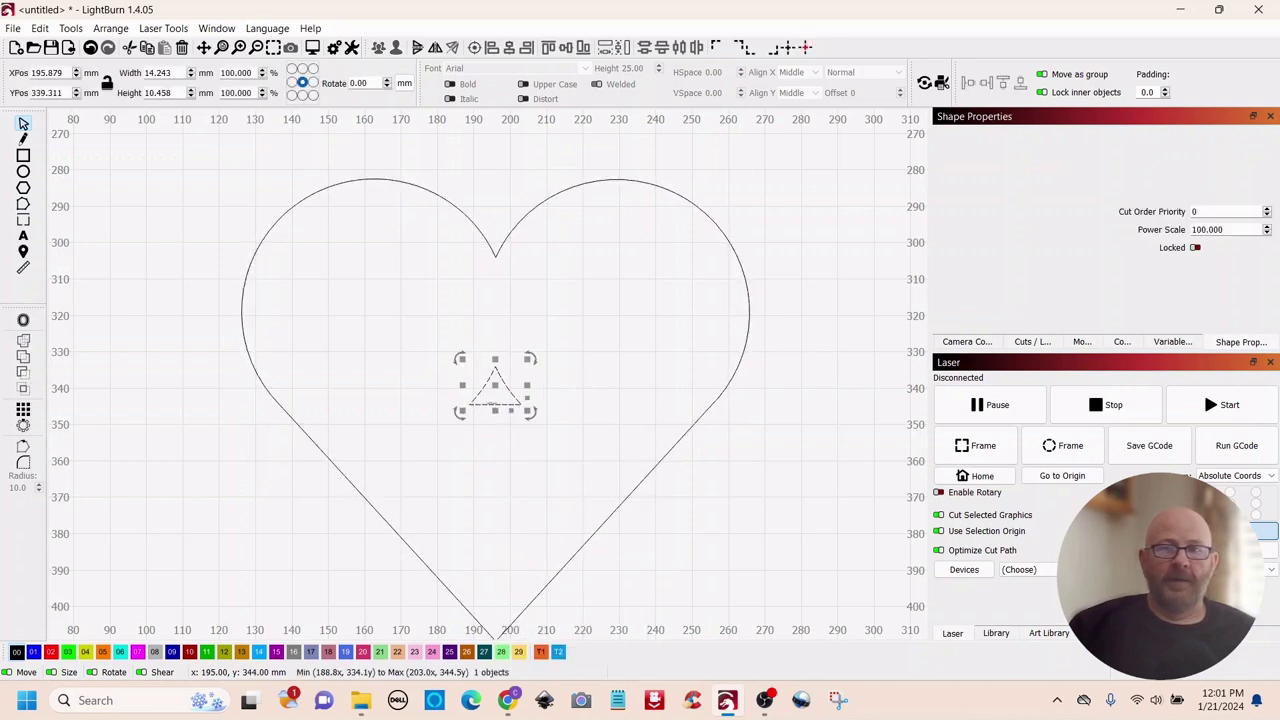
pyautogui.rightClick(495, 385)
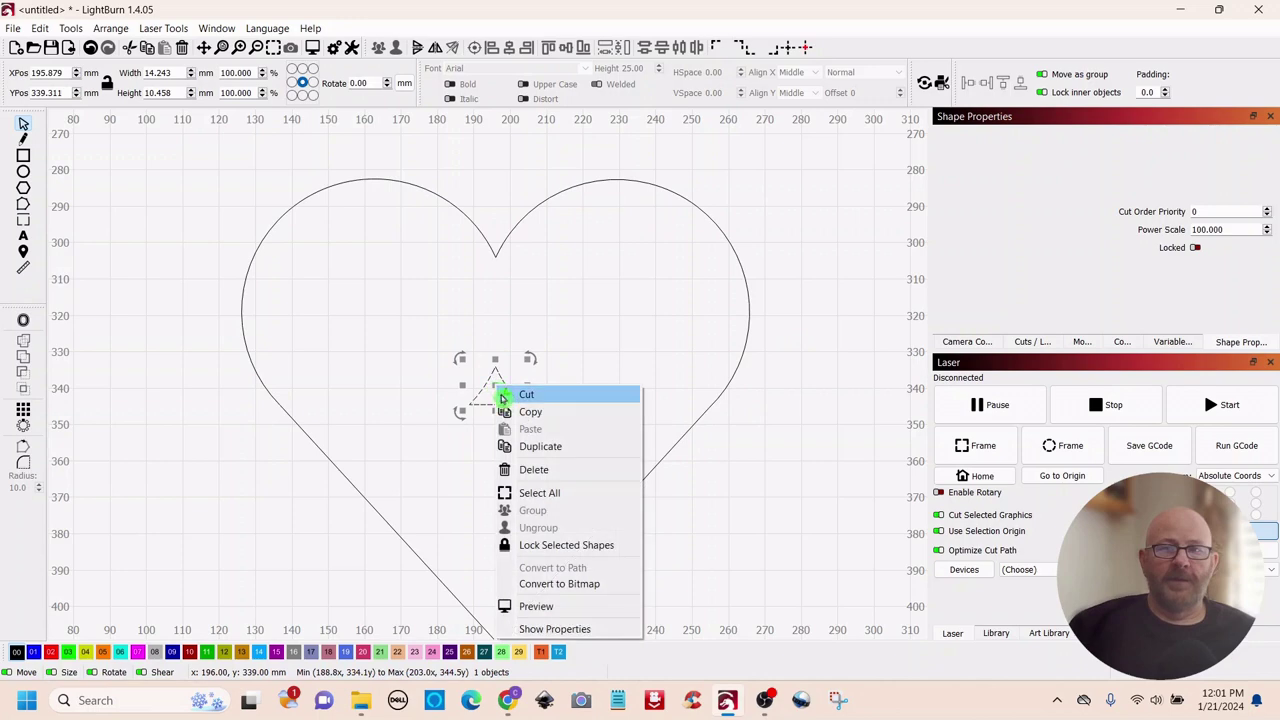
pyautogui.click(534, 468)
# Move the heart to X 105, Y 329 mm to free space beside it
pyautogui.scroll(-3, 734, 472)
pyautogui.moveTo(734, 483); pyautogui.dragTo(594, 460)
pyautogui.moveTo(620, 232); pyautogui.dragTo(242, 361)
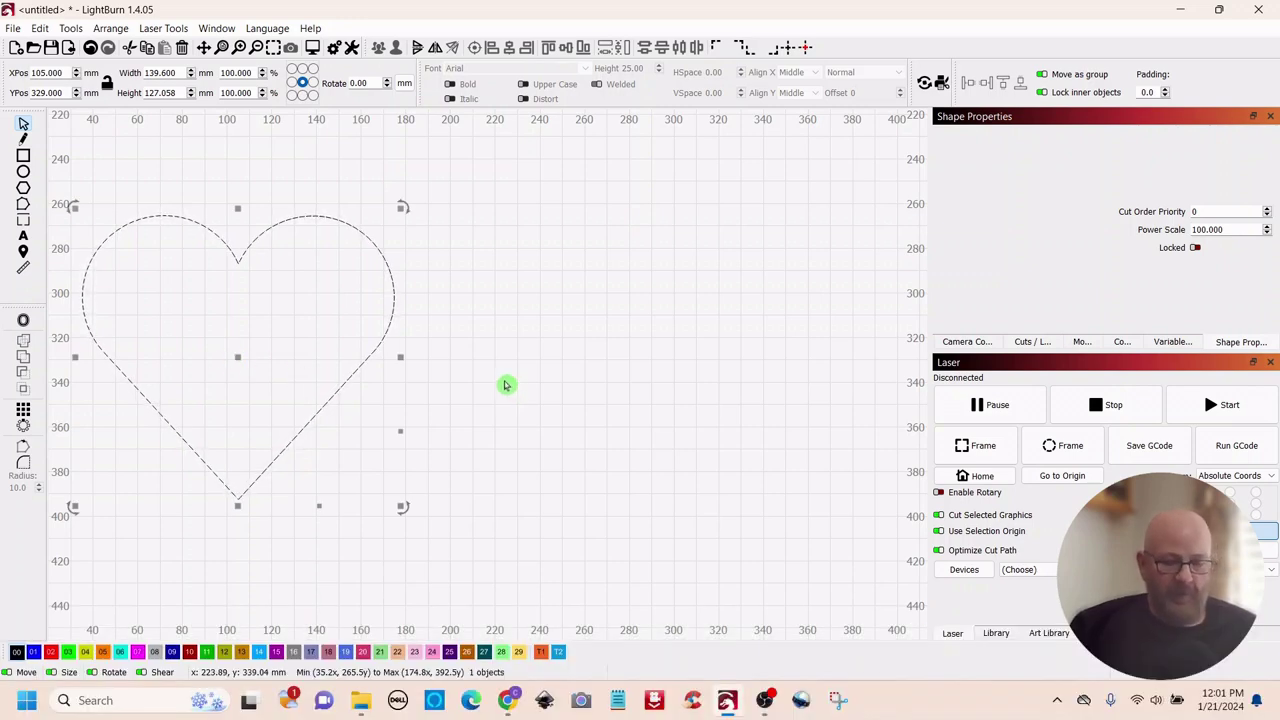
# Add two heart copies shrunk to about 22.6 × 20.5 mm, one above the other at X 351 mm, Y 270 and Y 297 mm
pyautogui.moveTo(240, 354); pyautogui.dragTo(657, 357)
pyautogui.moveTo(818, 205); pyautogui.dragTo(787, 225)
pyautogui.click(530, 482)
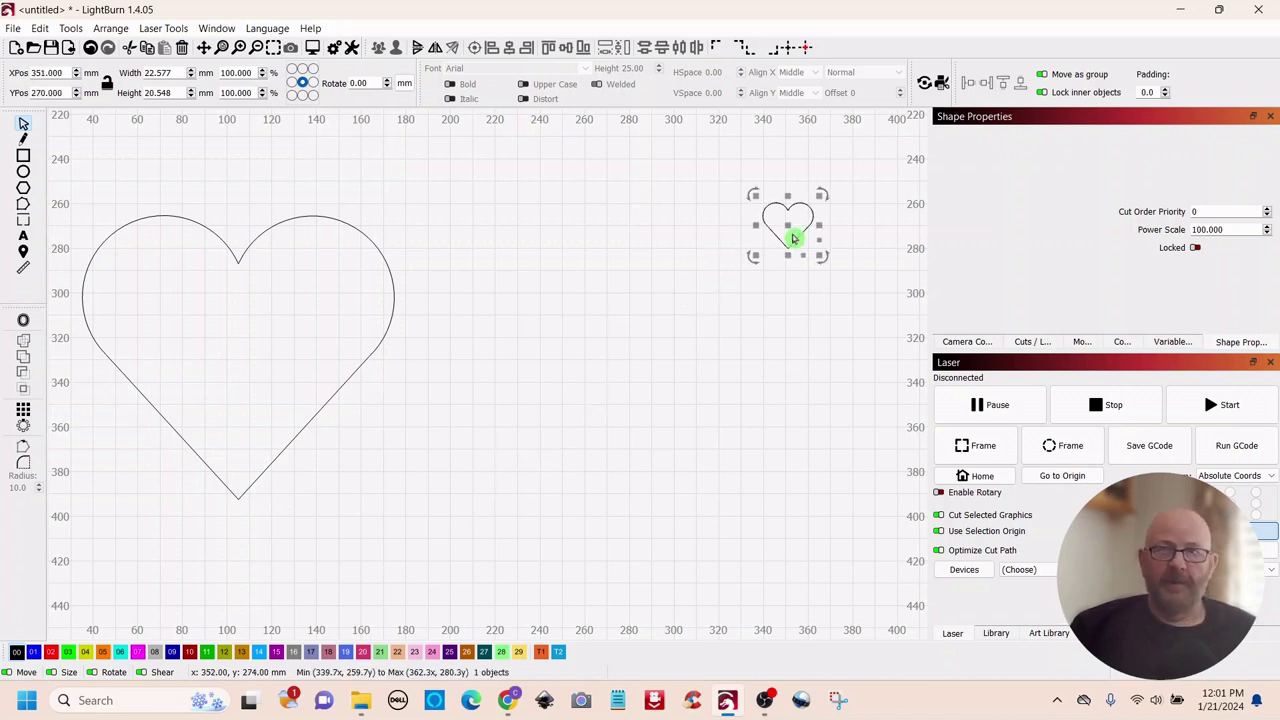
pyautogui.moveTo(791, 225); pyautogui.dragTo(789, 289)
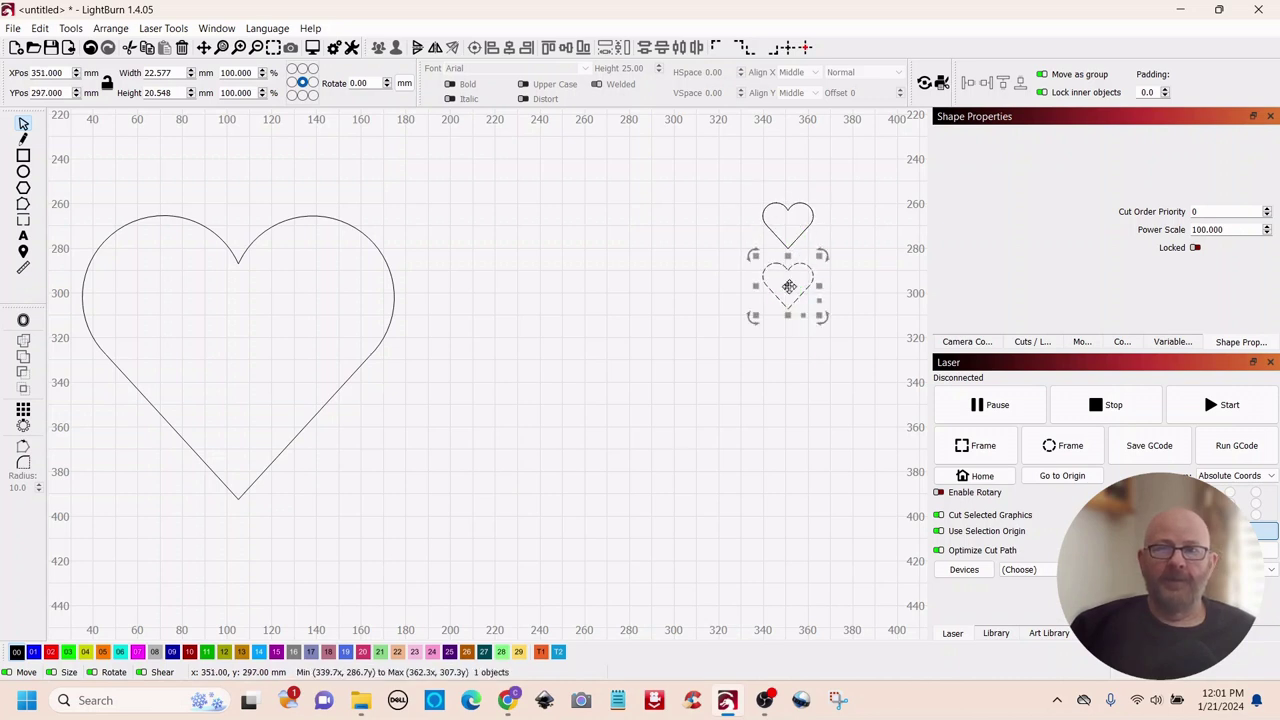
pyautogui.click(801, 374)
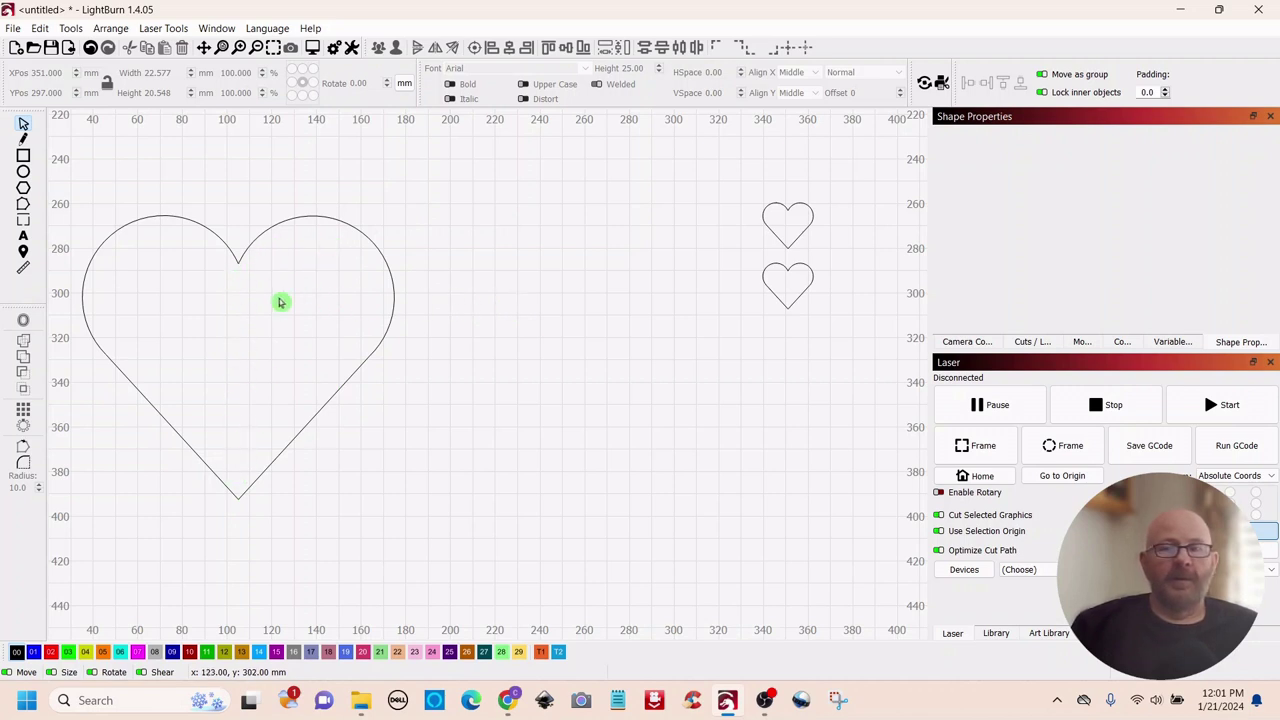
# Draw a circle 43 mm in diameter inside the large heart, just below its cleft, at about X 104.5, Y 309.5 mm
pyautogui.scroll(-2, 282, 306)
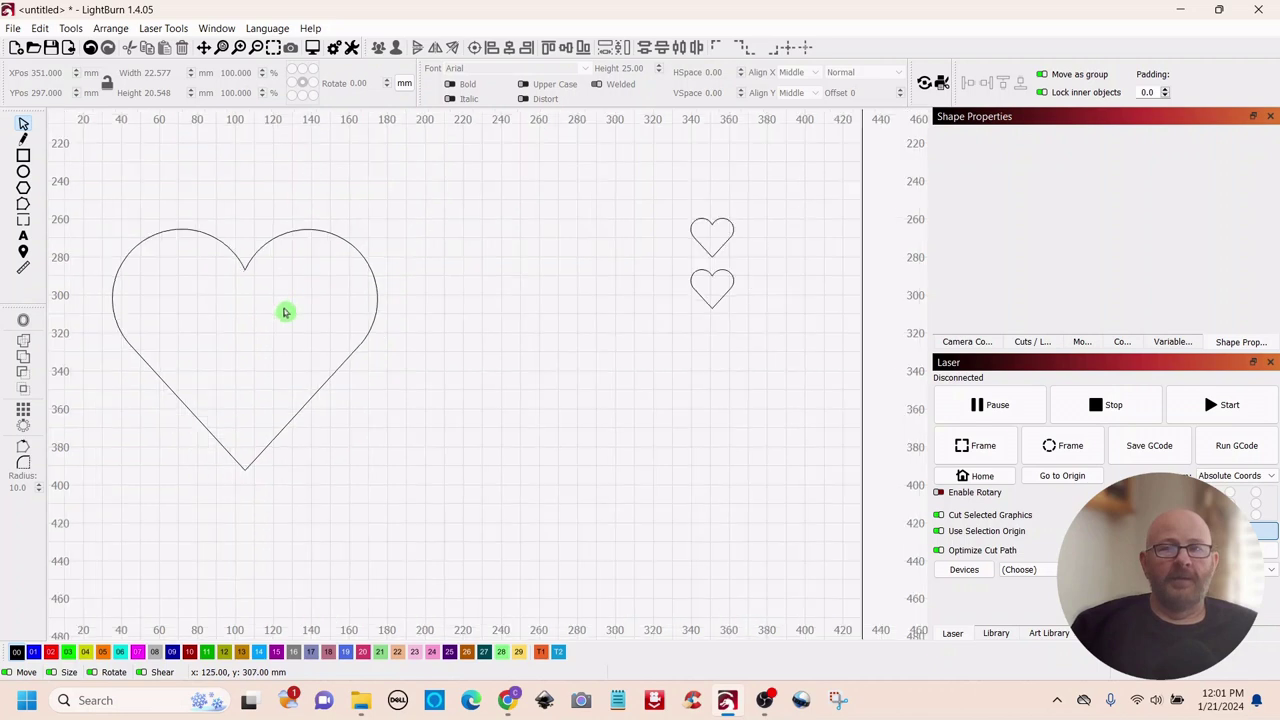
pyautogui.click(26, 174)
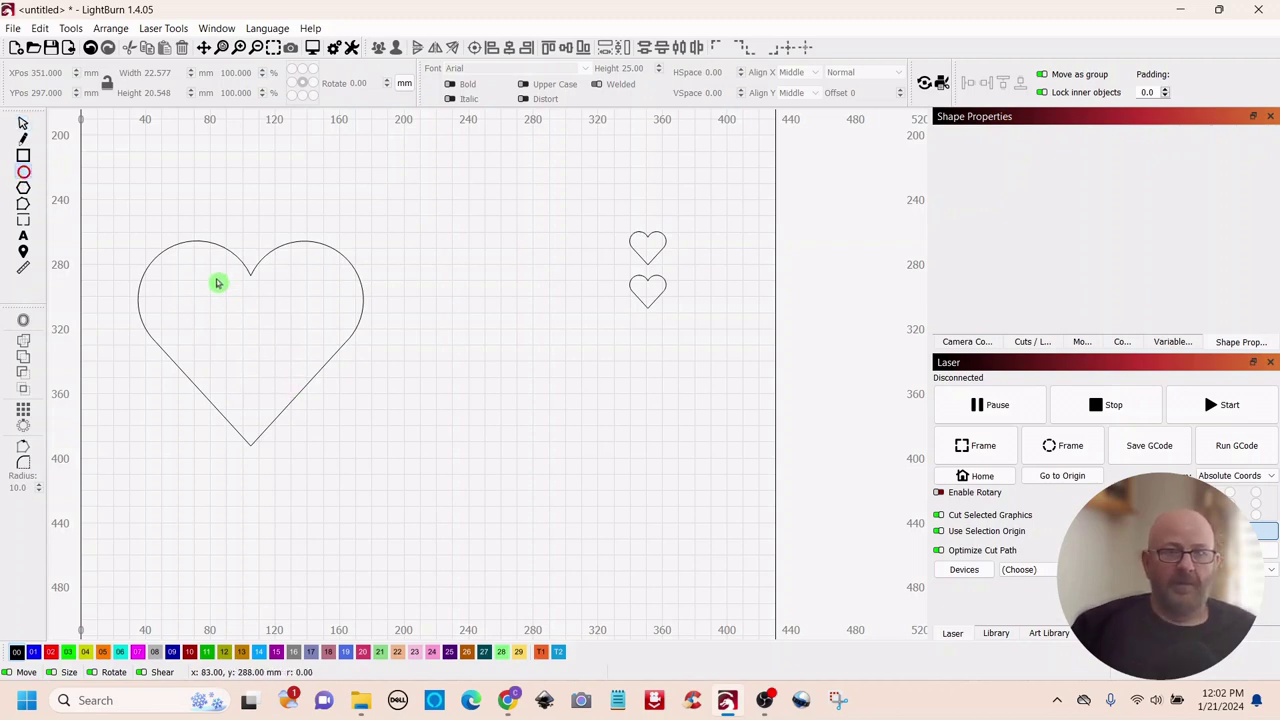
pyautogui.moveTo(221, 287); pyautogui.dragTo(286, 321)
pyautogui.click(22, 128)
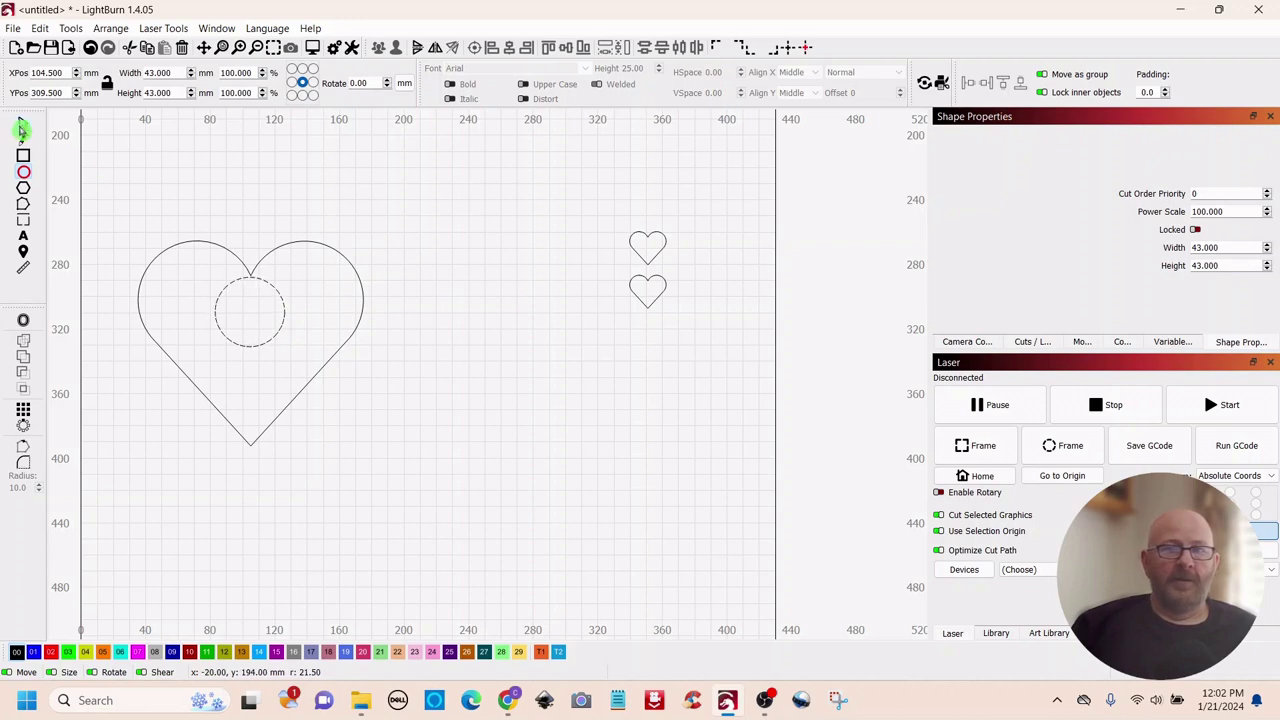
# Move the 43 mm circle out of the large heart to X 265, Y 356 mm and break it apart into quarter arcs
pyautogui.moveTo(251, 317); pyautogui.dragTo(509, 385)
pyautogui.scroll(5, 600, 395)
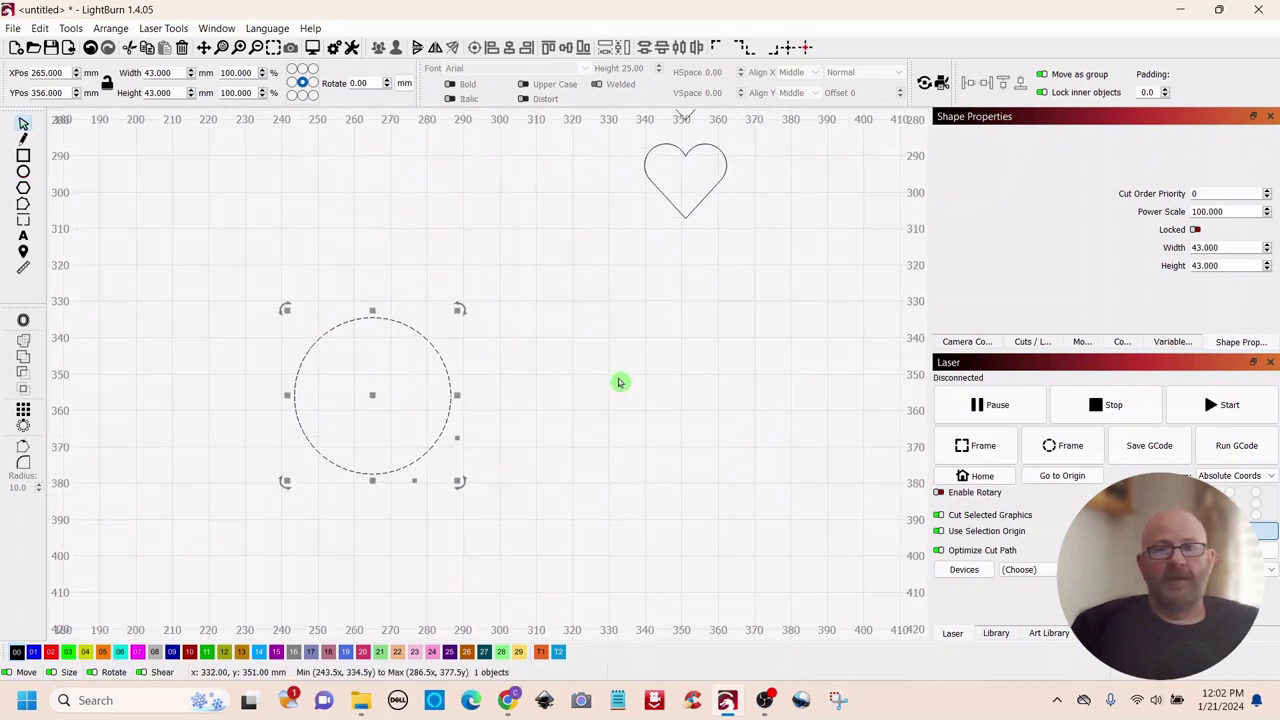
pyautogui.moveTo(593, 430); pyautogui.dragTo(812, 343)
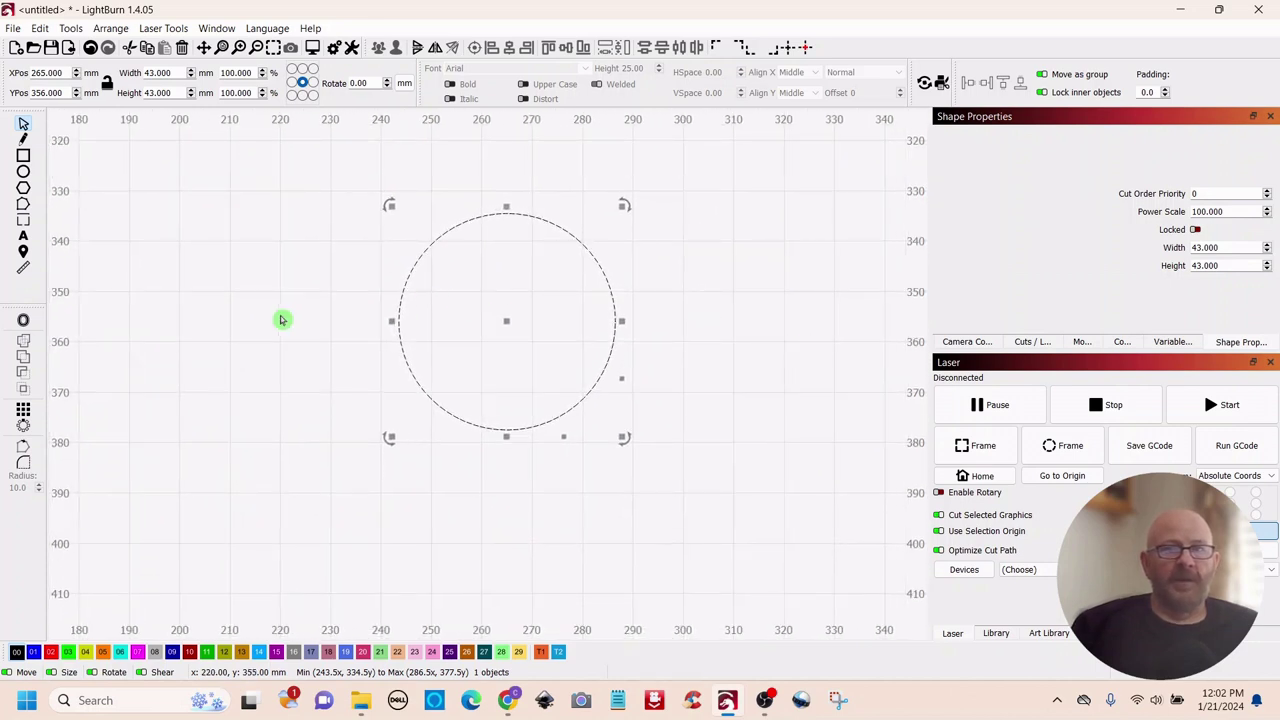
pyautogui.click(71, 30)
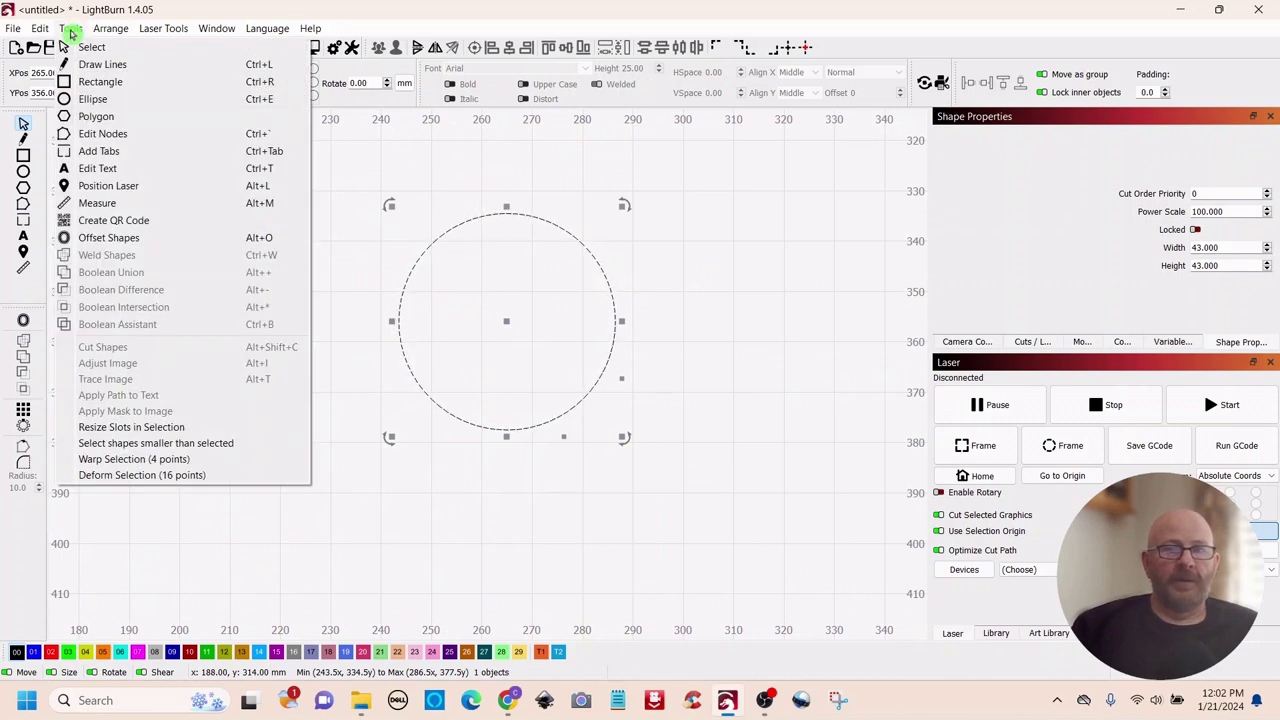
pyautogui.moveTo(107, 31)
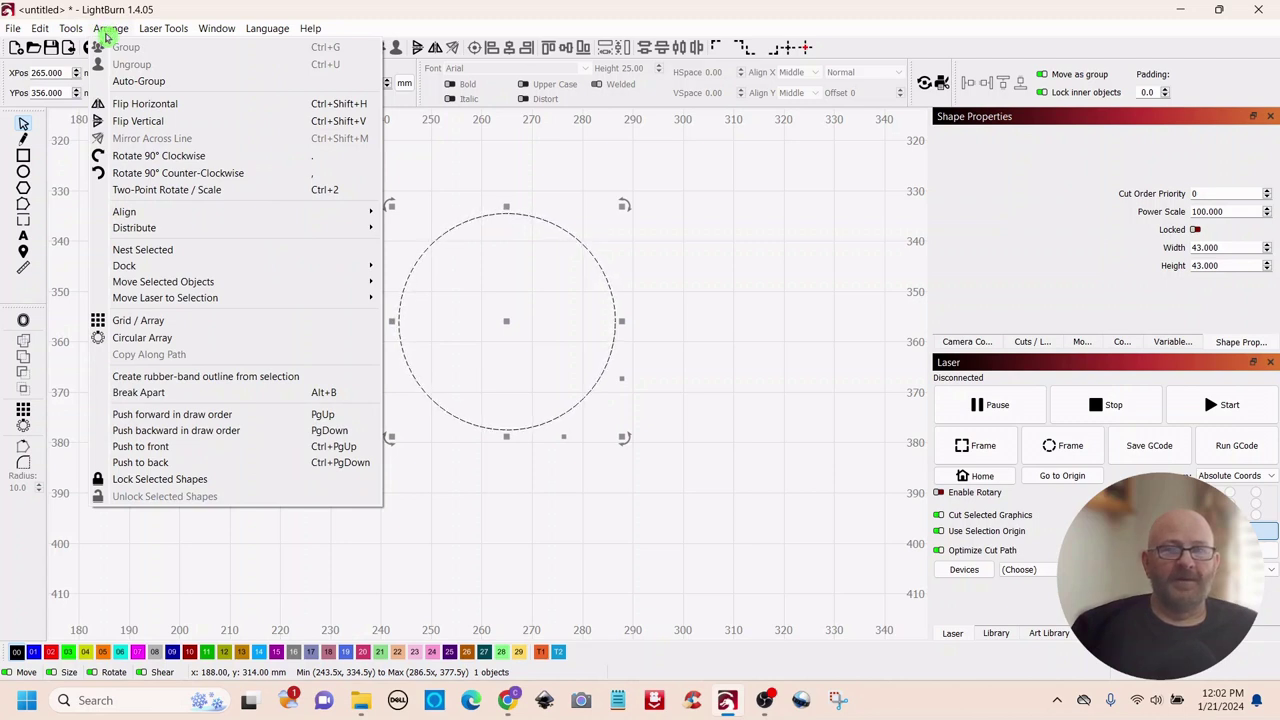
pyautogui.click(155, 394)
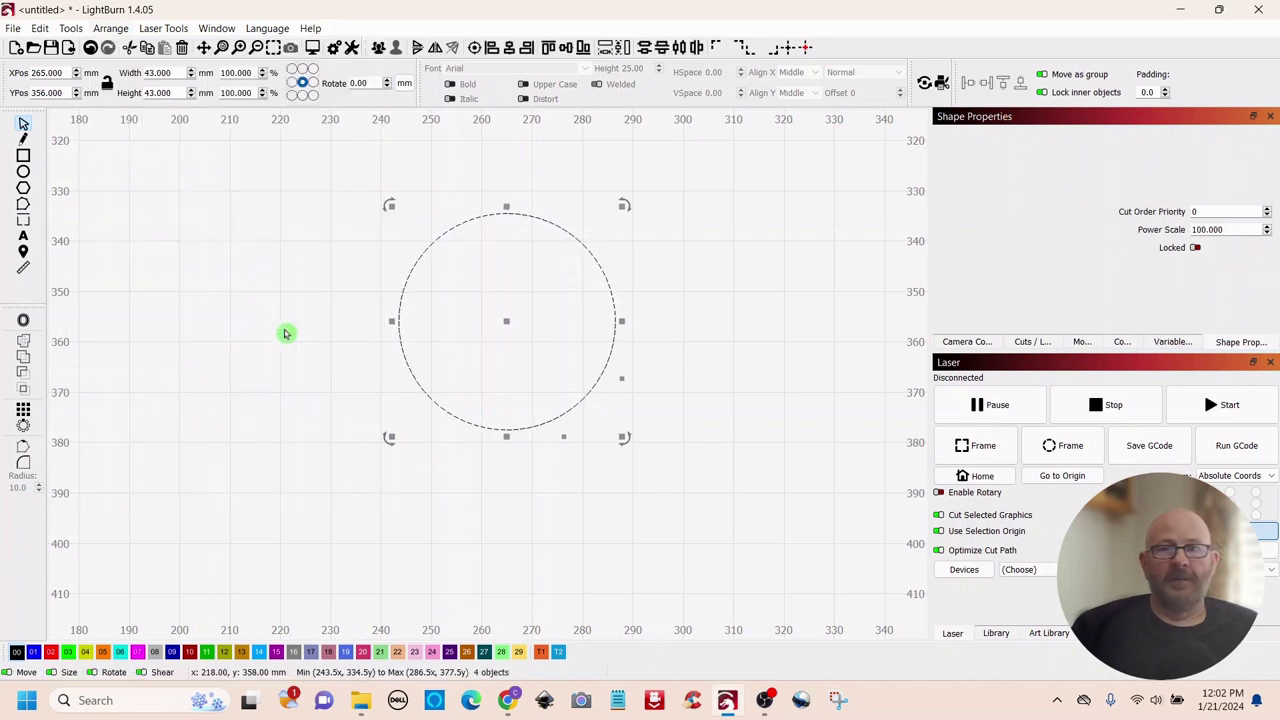
# Pull the upper-right quarter arc away to X 295, Y 341 mm and the upper-left quarter arc to X 238, Y 338 mm
pyautogui.moveTo(563, 258); pyautogui.dragTo(652, 249)
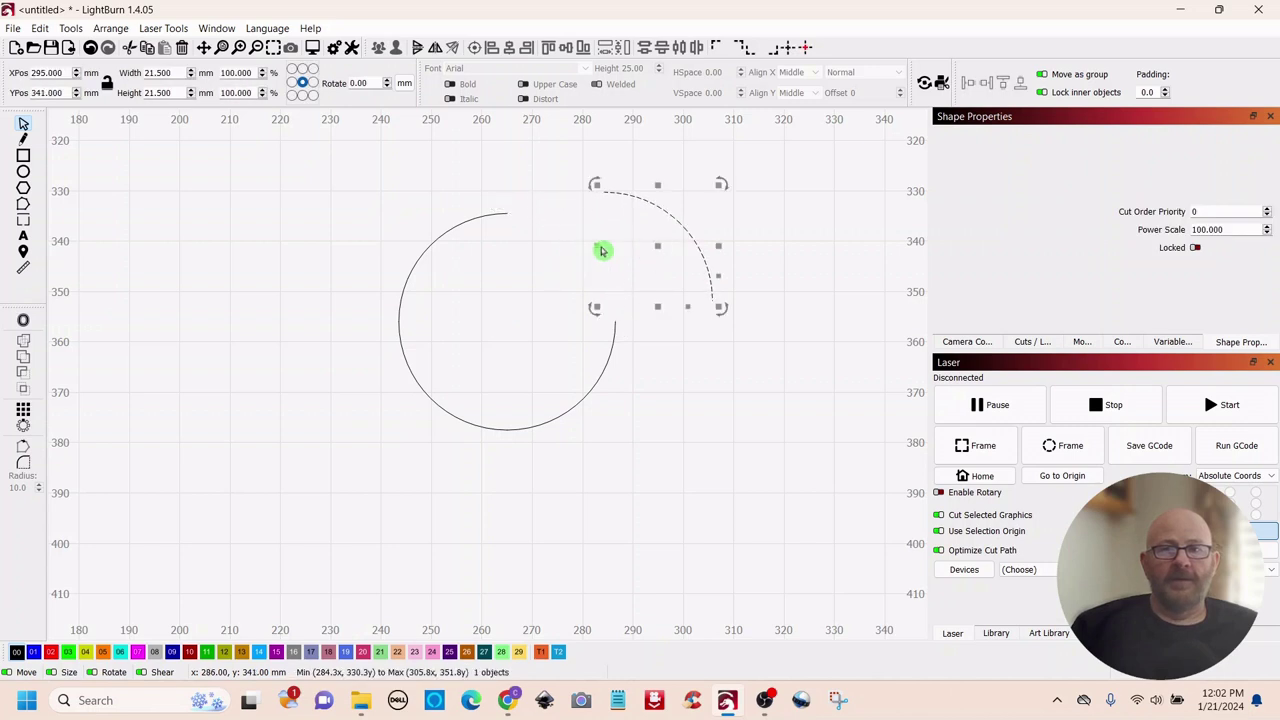
pyautogui.moveTo(503, 191); pyautogui.dragTo(369, 232)
pyautogui.click(645, 422)
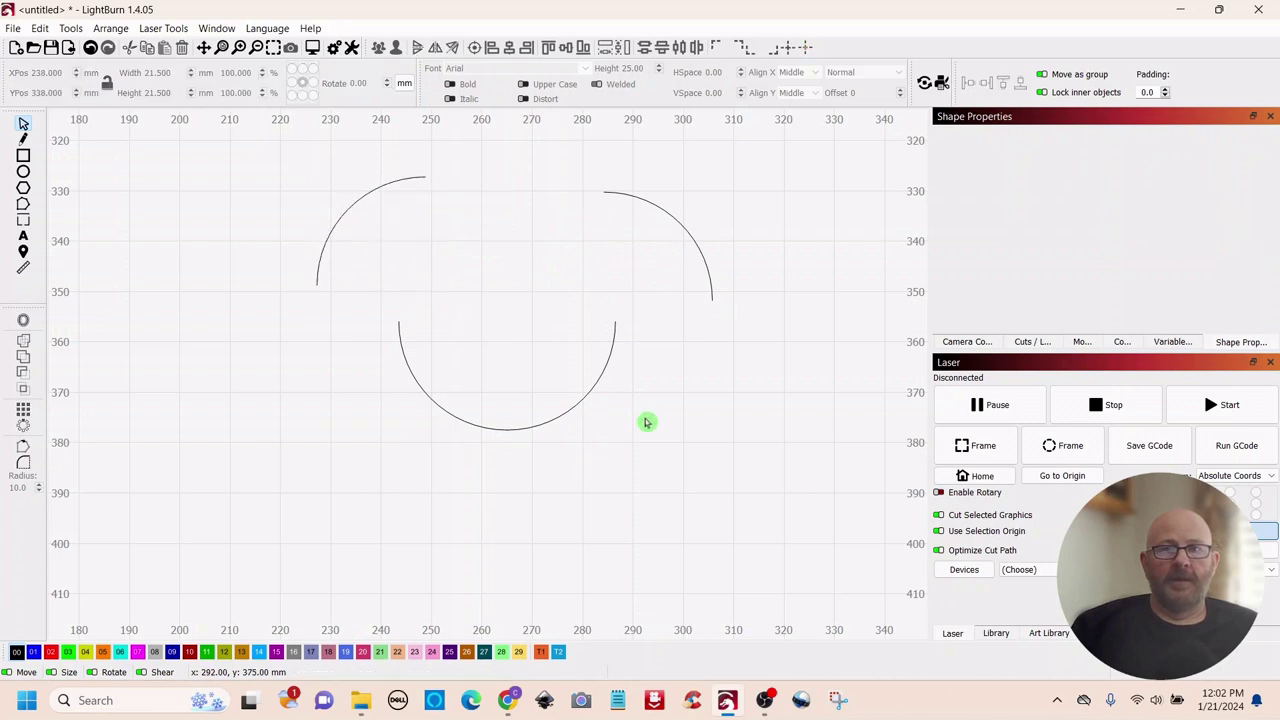
# Delete the two lower quarter arcs of the broken-apart circle
pyautogui.moveTo(638, 302); pyautogui.dragTo(365, 463)
pyautogui.rightClick(507, 372)
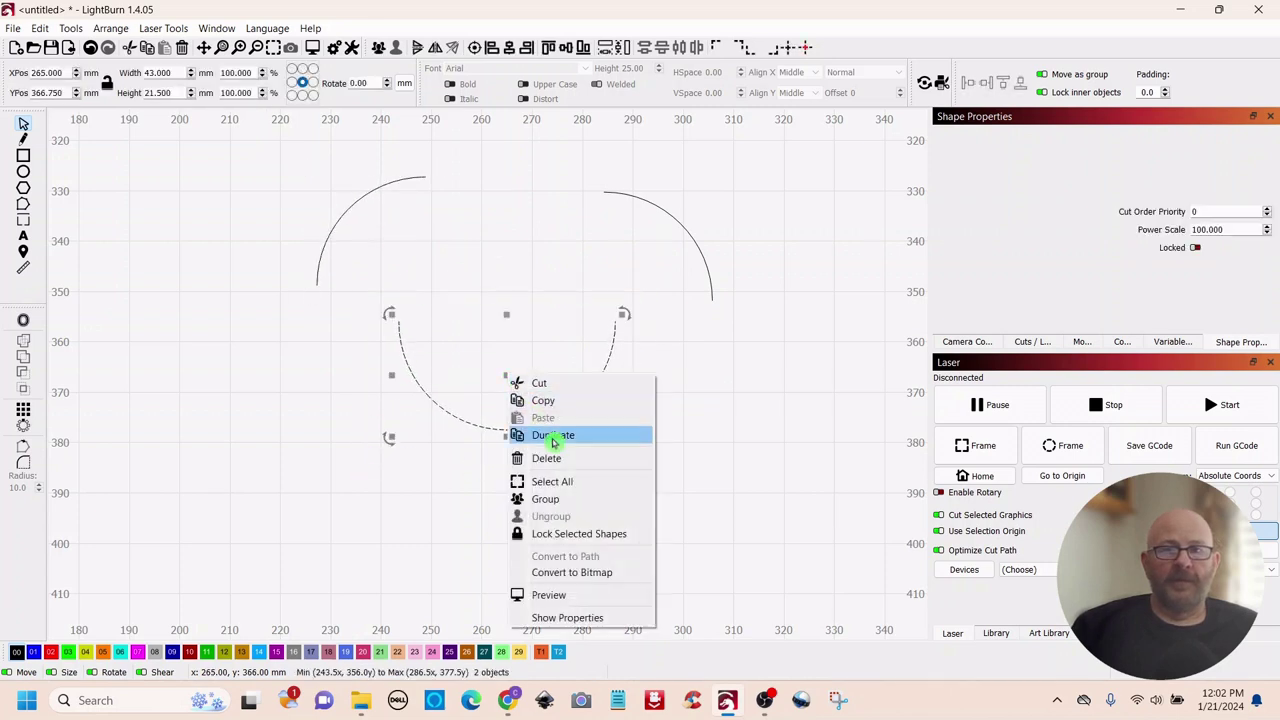
pyautogui.click(558, 460)
pyautogui.scroll(-4, 570, 420)
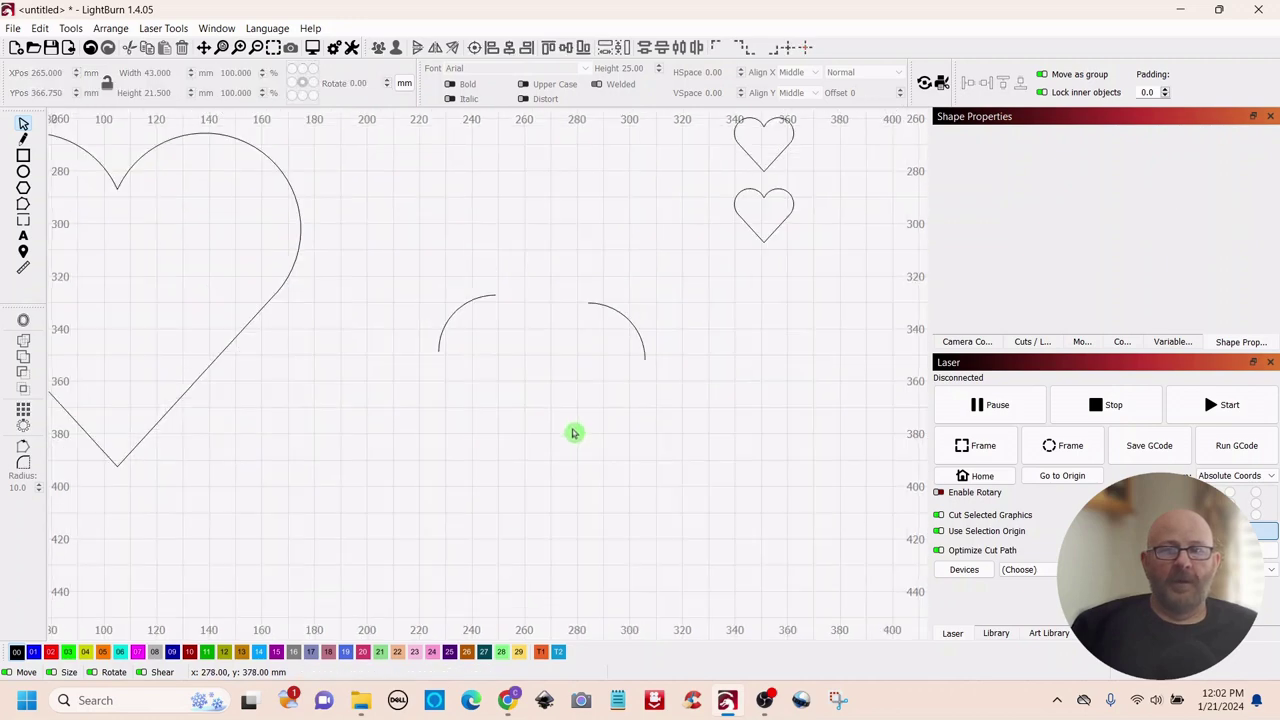
# Rotate the left quarter arc about 45.5° counter-clockwise so it stands upright with its bulge facing left
pyautogui.moveTo(517, 288); pyautogui.dragTo(426, 420)
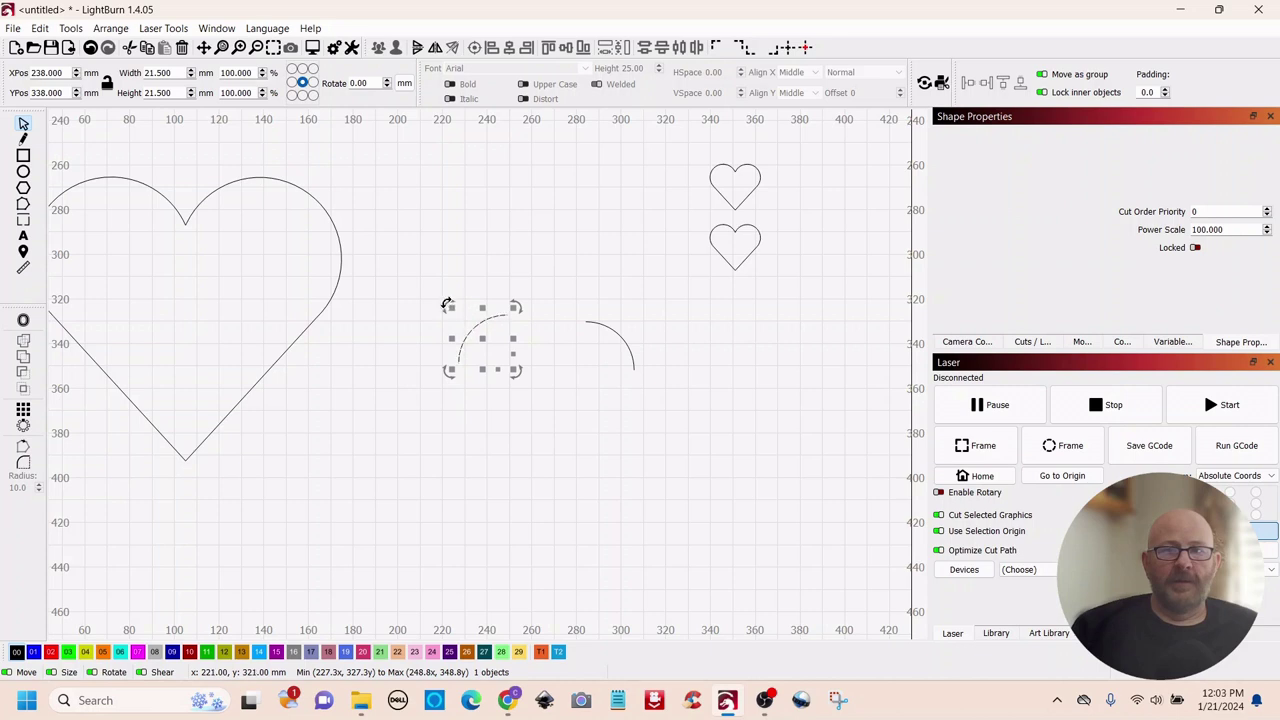
pyautogui.moveTo(447, 305); pyautogui.dragTo(437, 343)
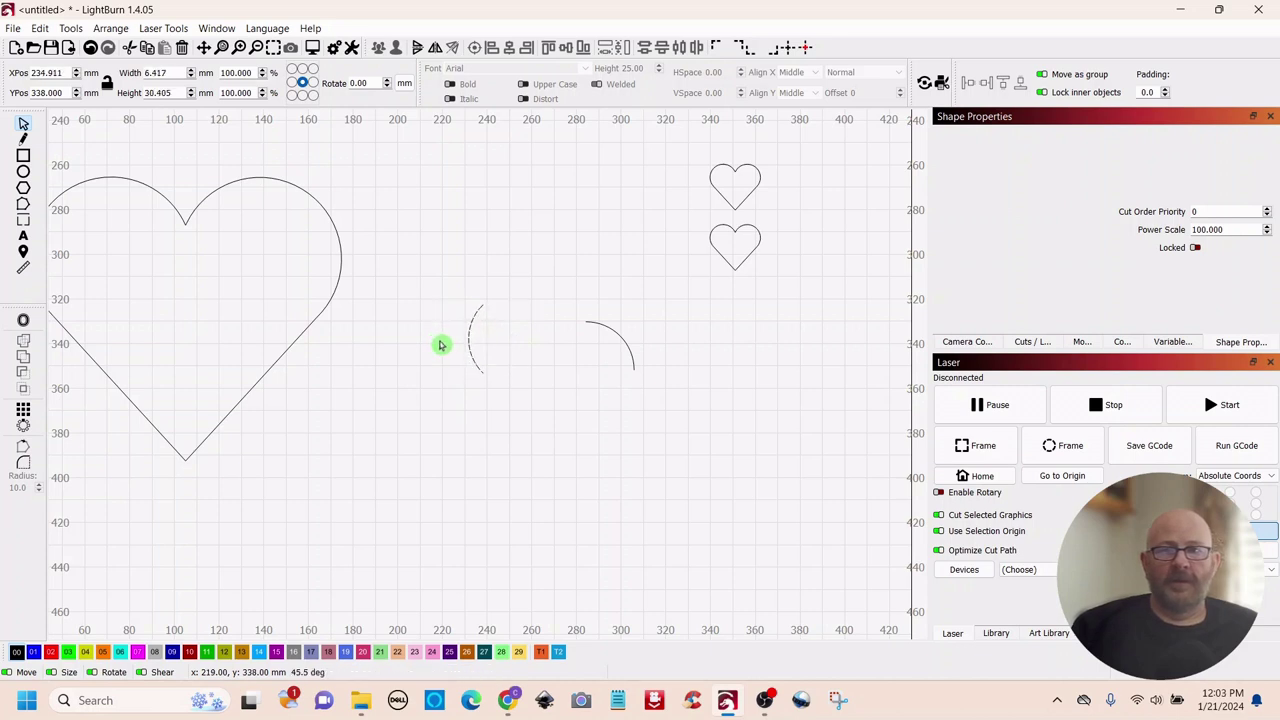
pyautogui.click(558, 403)
# Move the right quarter arc above the upright arc, to X 228, Y 313 mm
pyautogui.scroll(4, 558, 403)
pyautogui.moveTo(547, 339); pyautogui.dragTo(664, 440)
pyautogui.moveTo(817, 291); pyautogui.dragTo(709, 400)
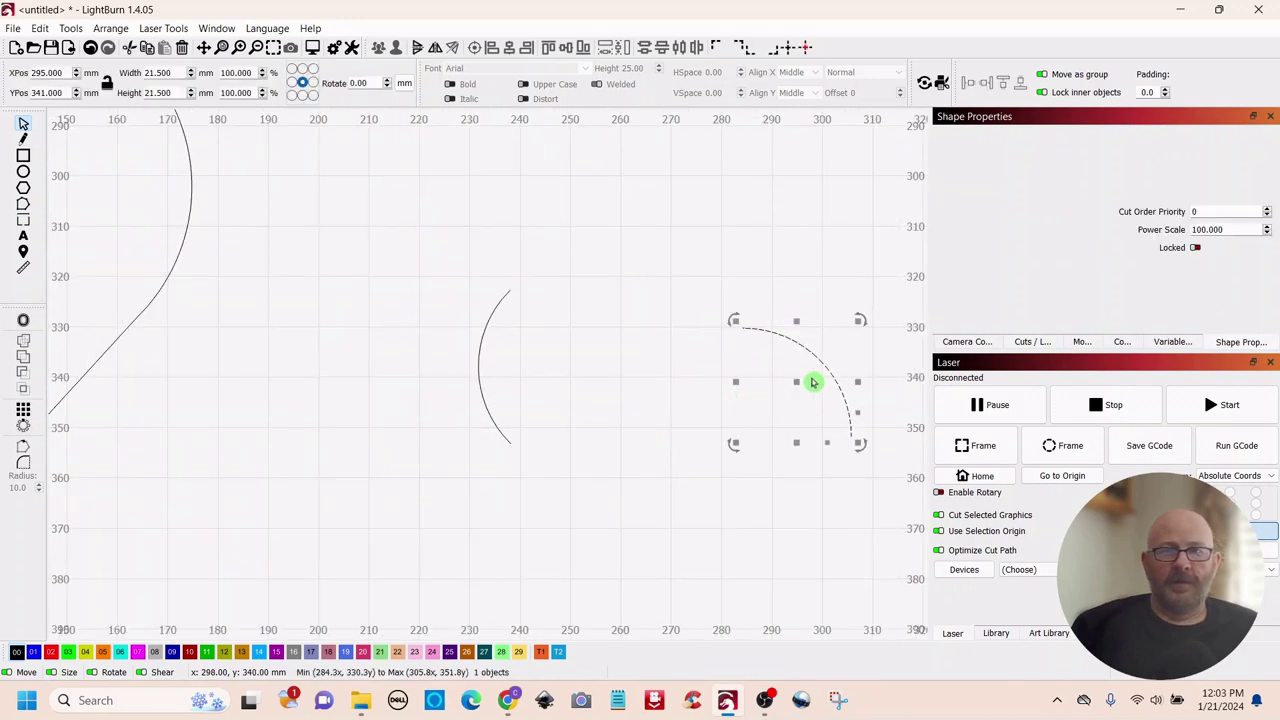
pyautogui.moveTo(805, 388); pyautogui.dragTo(462, 243)
pyautogui.scroll(4, 612, 340)
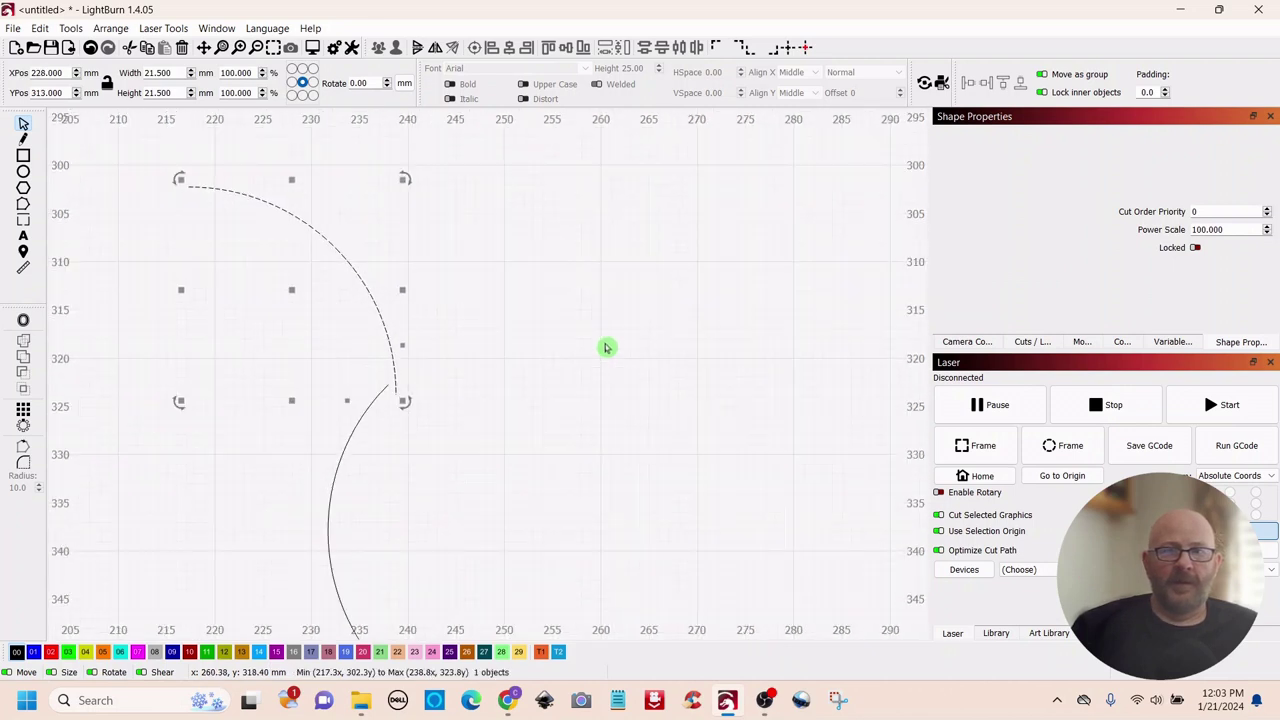
# Rotate the upper arc clockwise until it stands upright, bulging right at about 7.4 × 30.3 mm, and move it to X 240, Y 309 mm
pyautogui.scroll(-1, 605, 347)
pyautogui.moveTo(436, 198); pyautogui.dragTo(503, 311)
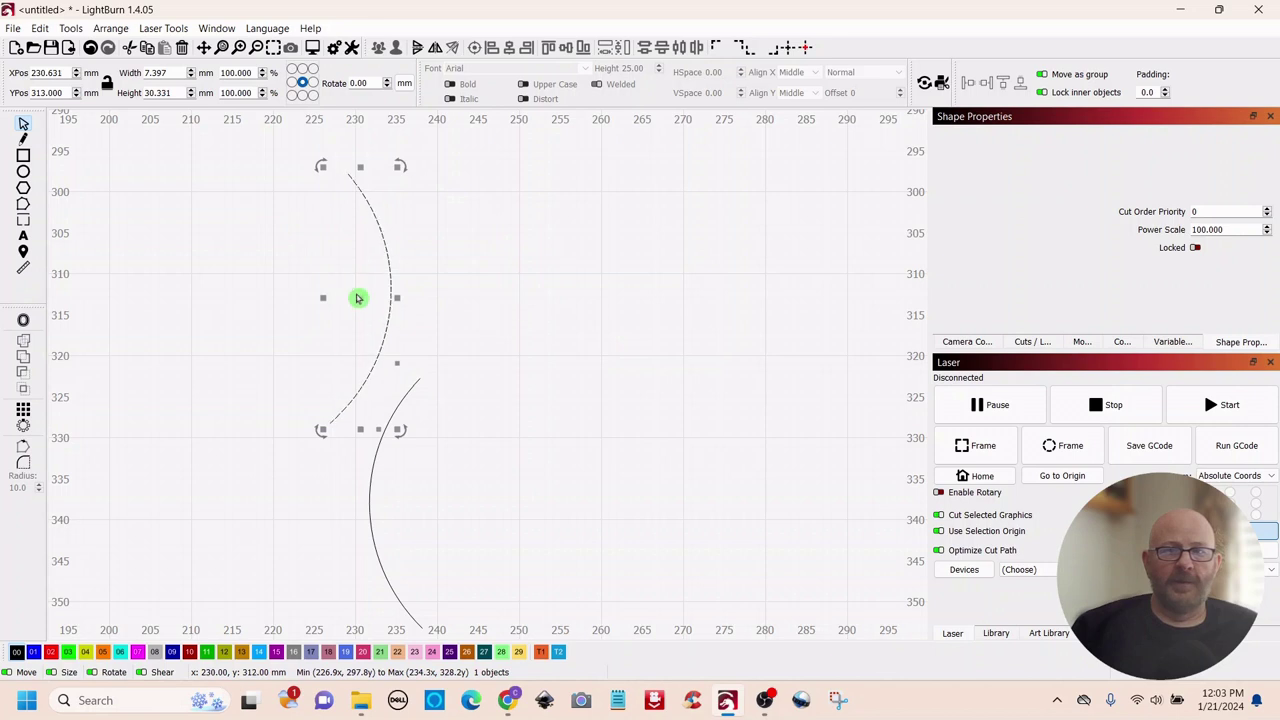
pyautogui.moveTo(361, 296); pyautogui.dragTo(438, 268)
pyautogui.scroll(5, 543, 360)
pyautogui.moveTo(534, 377); pyautogui.dragTo(774, 350)
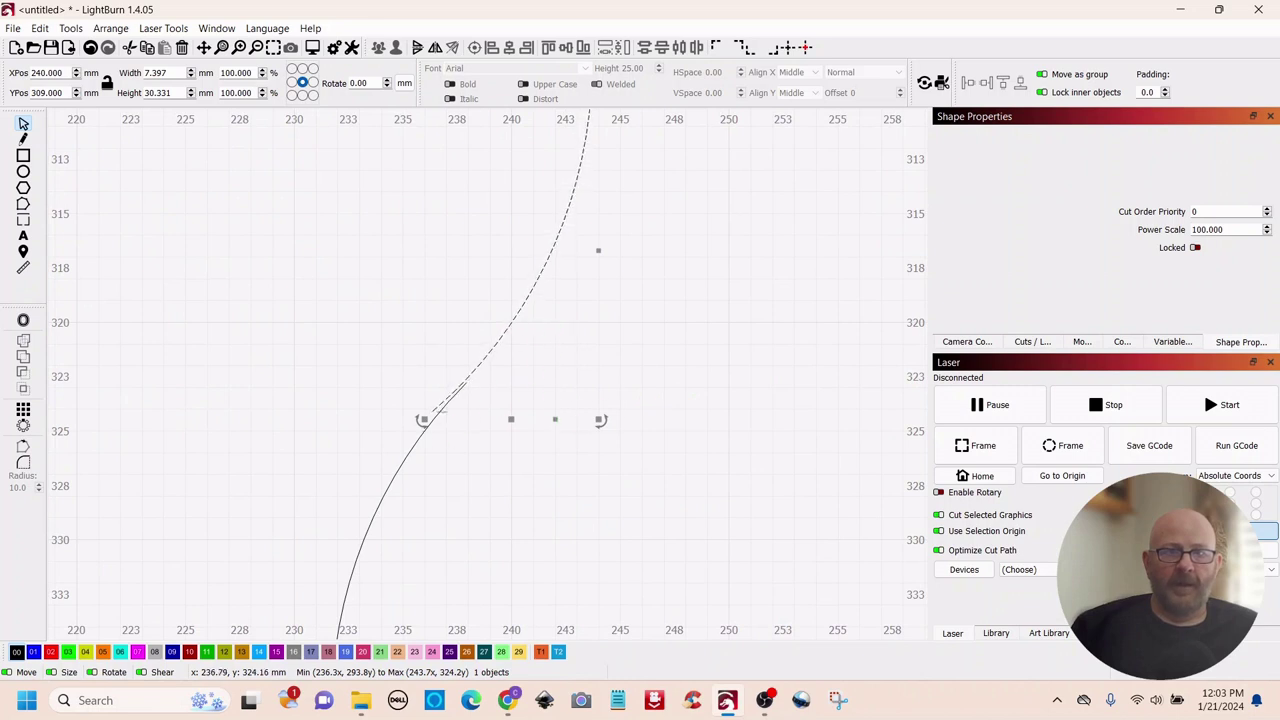
pyautogui.scroll(3, 440, 412)
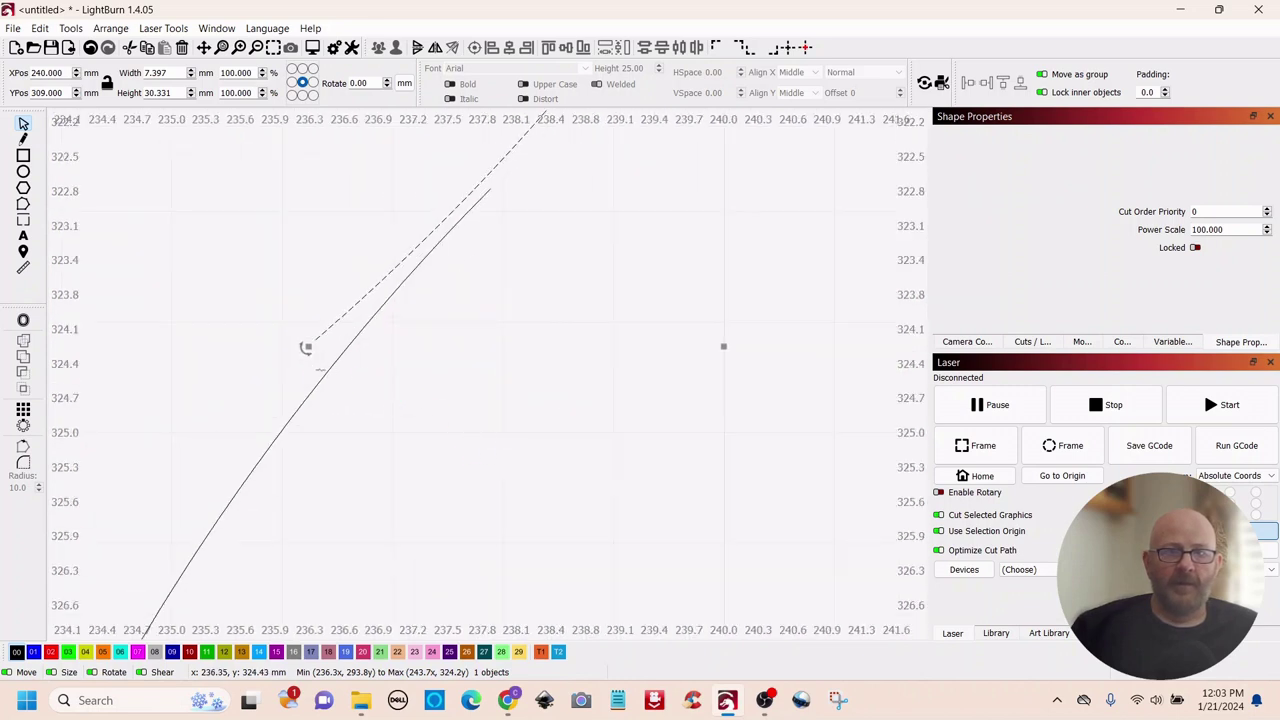
# Rotate the upper arc slightly to a width of about 6.85 mm and move it to X 241, Y 308 mm to meet the lower arc
pyautogui.moveTo(302, 356); pyautogui.dragTo(374, 306)
pyautogui.scroll(-2, 589, 436)
pyautogui.scroll(-4, 589, 436)
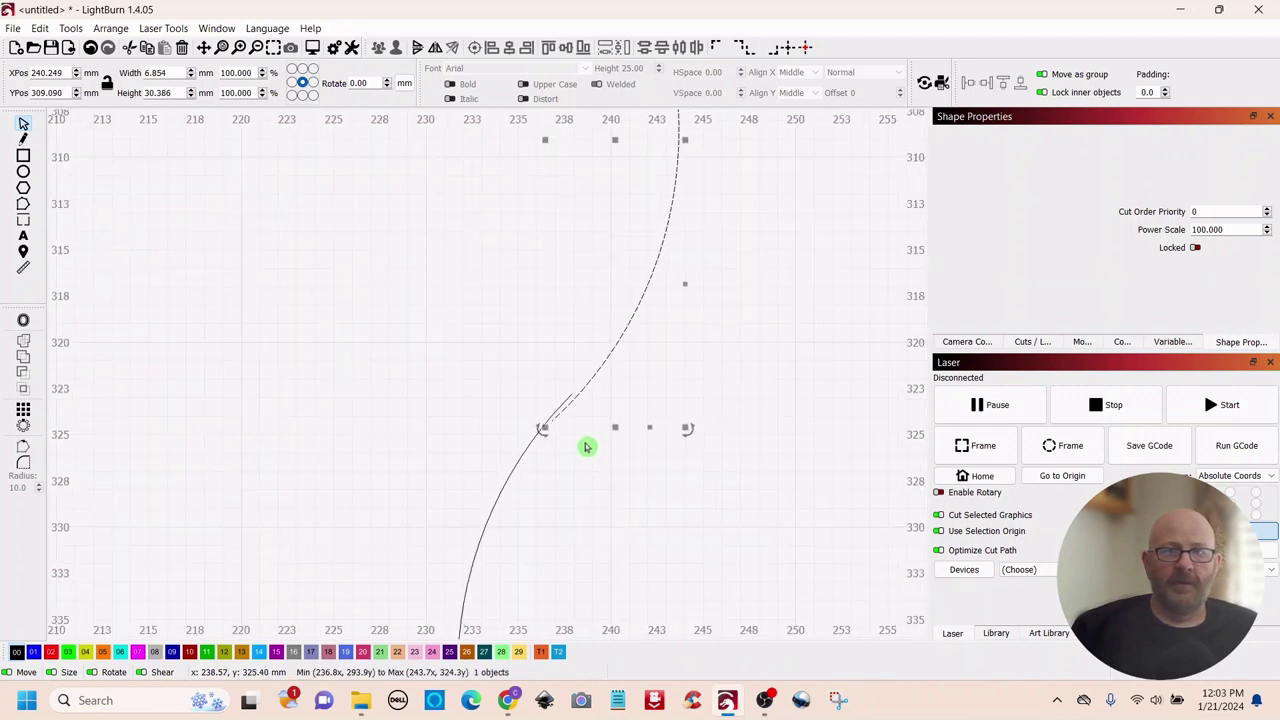
pyautogui.moveTo(602, 263)
pyautogui.mouseDown()
pyautogui.moveTo(609, 240)
pyautogui.moveTo(611, 254)
pyautogui.mouseUp()
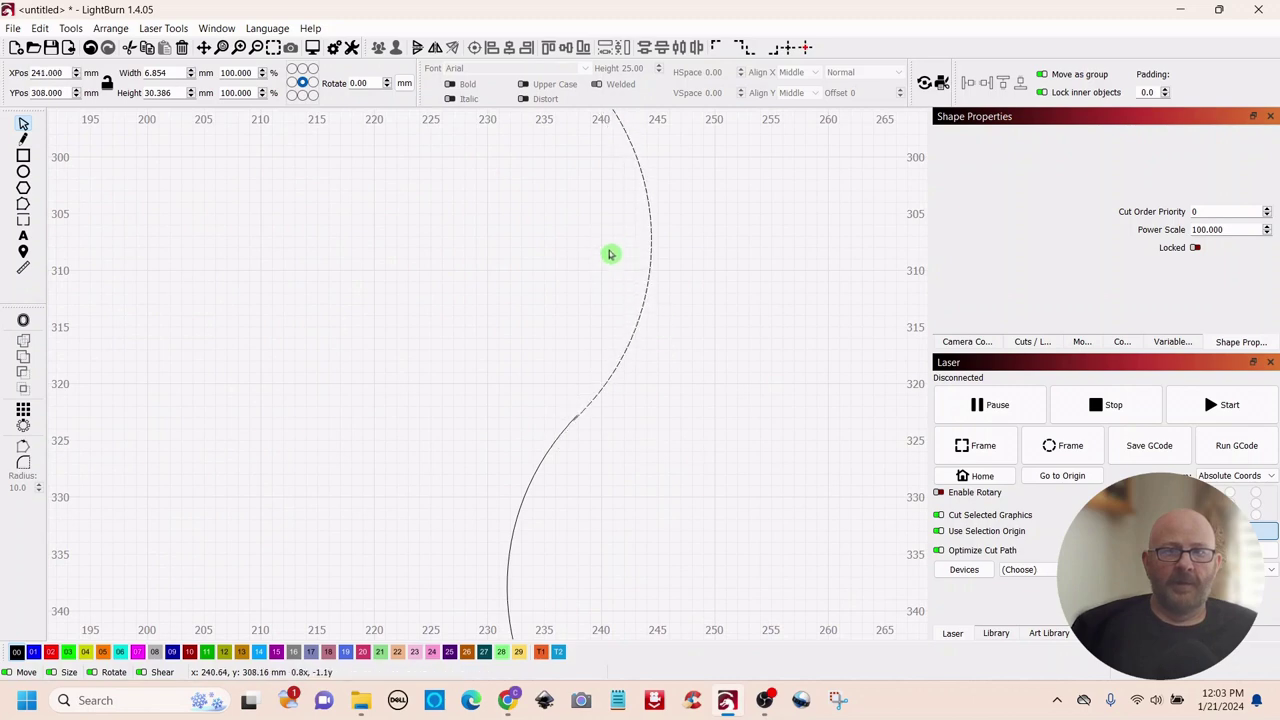
# Rotate the upper arc marginally to a width of about 6.83 mm so its lower end follows the lower arc
pyautogui.scroll(3, 690, 469)
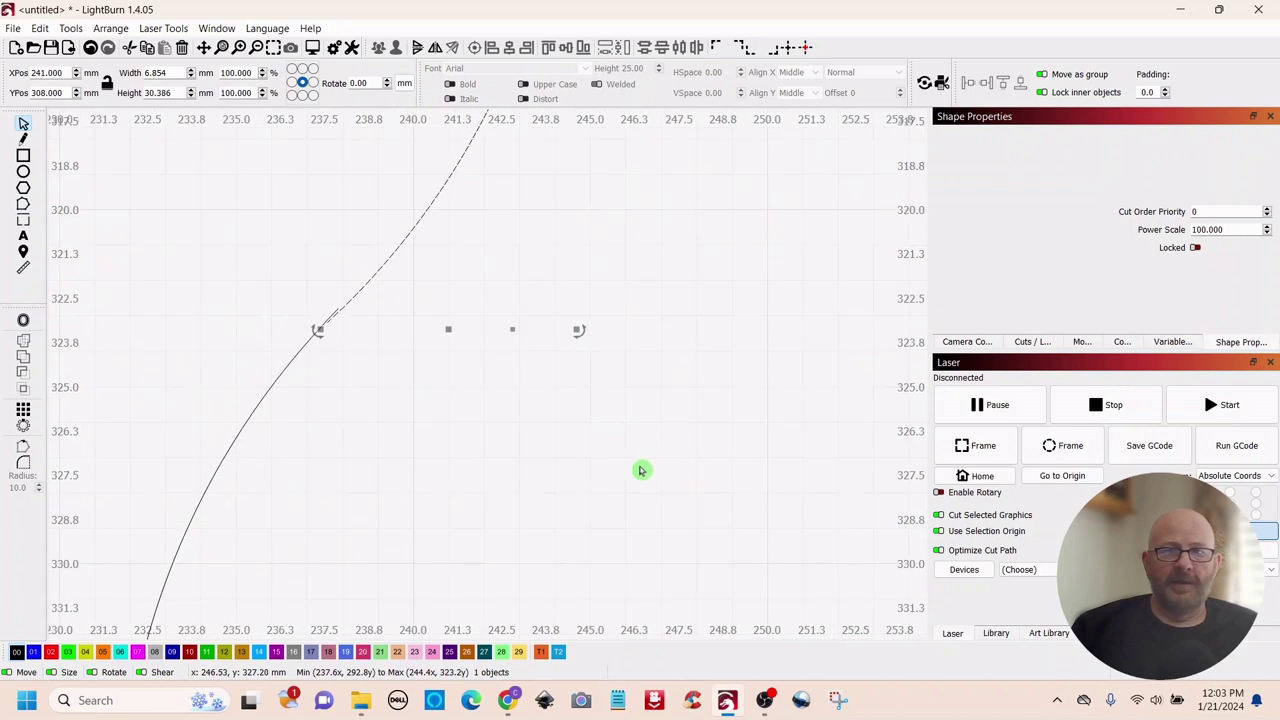
pyautogui.scroll(2, 400, 440)
pyautogui.scroll(1, 420, 446)
pyautogui.moveTo(420, 446); pyautogui.dragTo(625, 520)
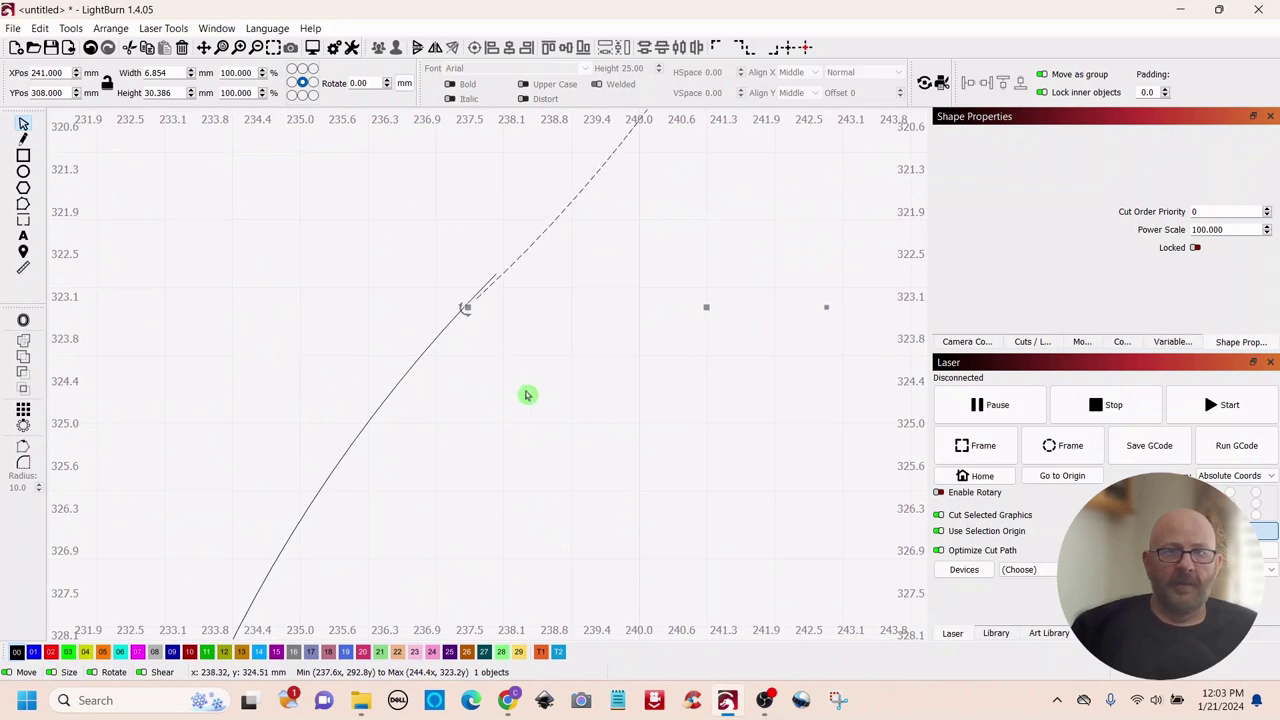
pyautogui.scroll(-5, 591, 434)
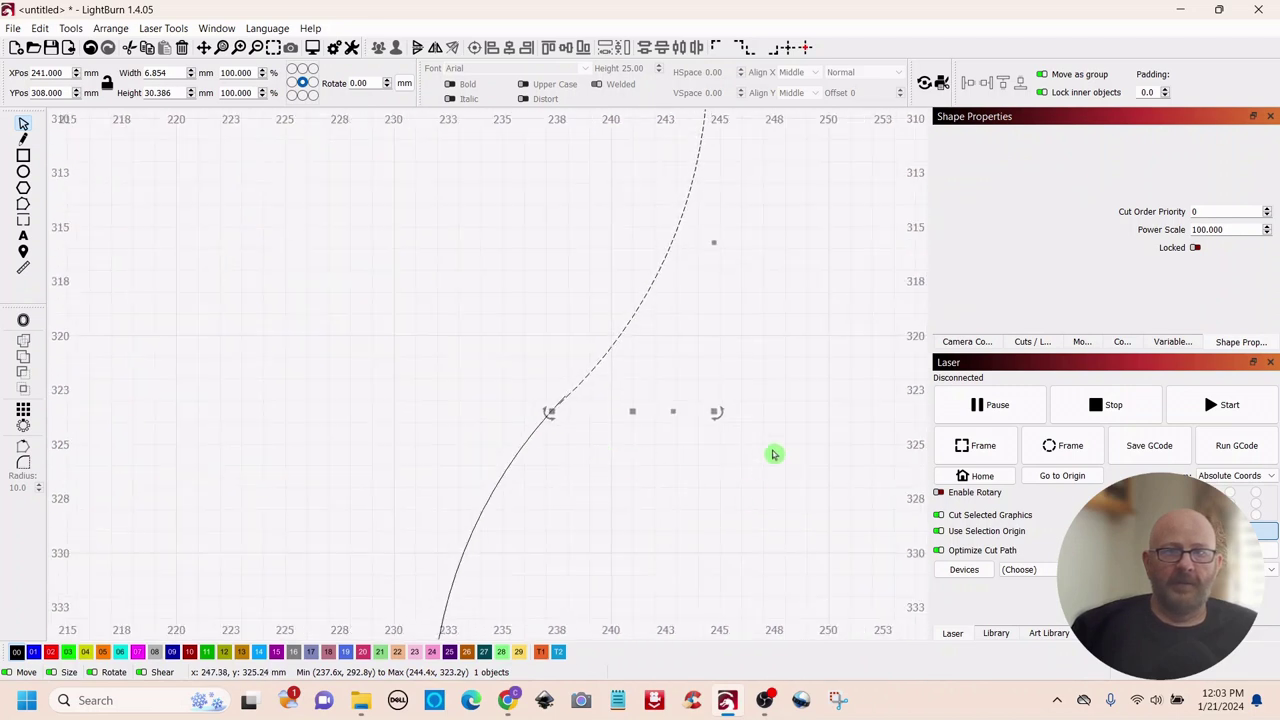
pyautogui.scroll(3, 720, 474)
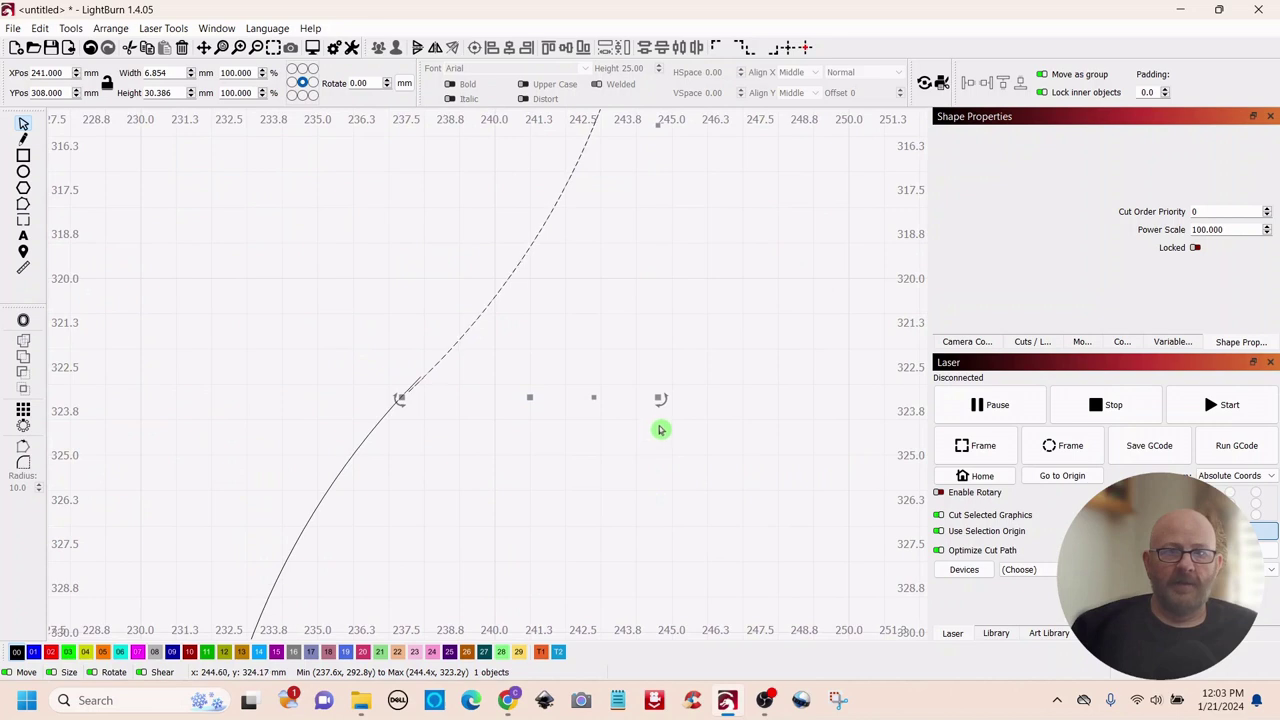
pyautogui.moveTo(661, 402); pyautogui.dragTo(660, 391)
# Nudge the lower arc to about X 234.935, Y 338.091 mm so its upper end overlaps the upper arc
pyautogui.scroll(10, 494, 442)
pyautogui.moveTo(377, 402); pyautogui.dragTo(700, 509)
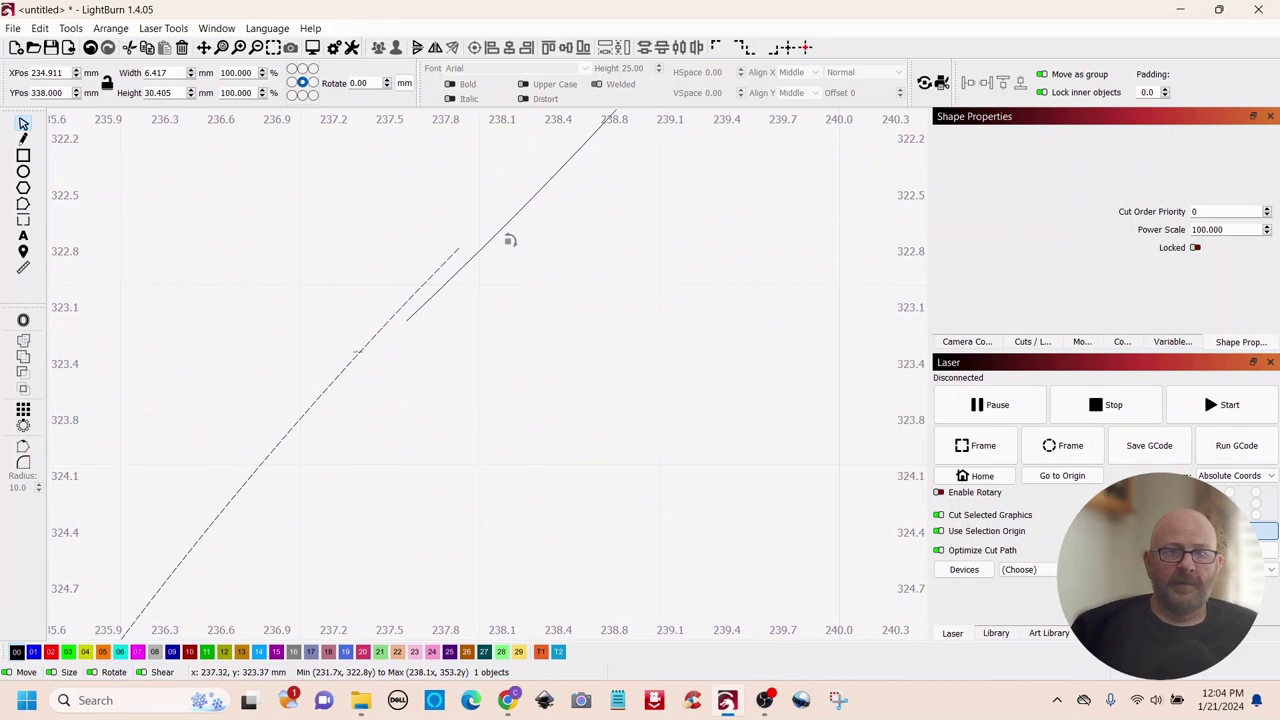
pyautogui.moveTo(356, 352); pyautogui.dragTo(365, 375)
pyautogui.scroll(-6, 600, 466)
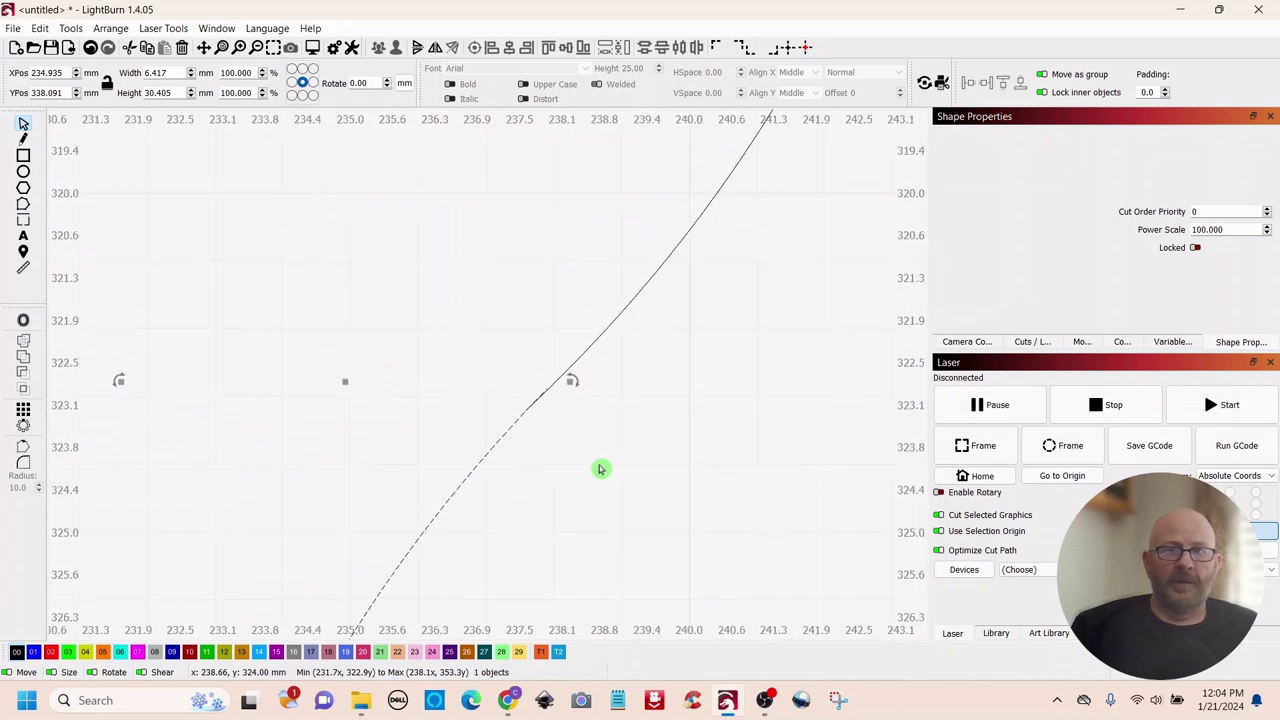
# Fine-tune the upper arc's rotation to a width of about 6.84 mm so both arcs form one continuous S-curve
pyautogui.scroll(-6, 740, 464)
pyautogui.moveTo(794, 449); pyautogui.dragTo(583, 414)
pyautogui.moveTo(596, 243); pyautogui.dragTo(493, 271)
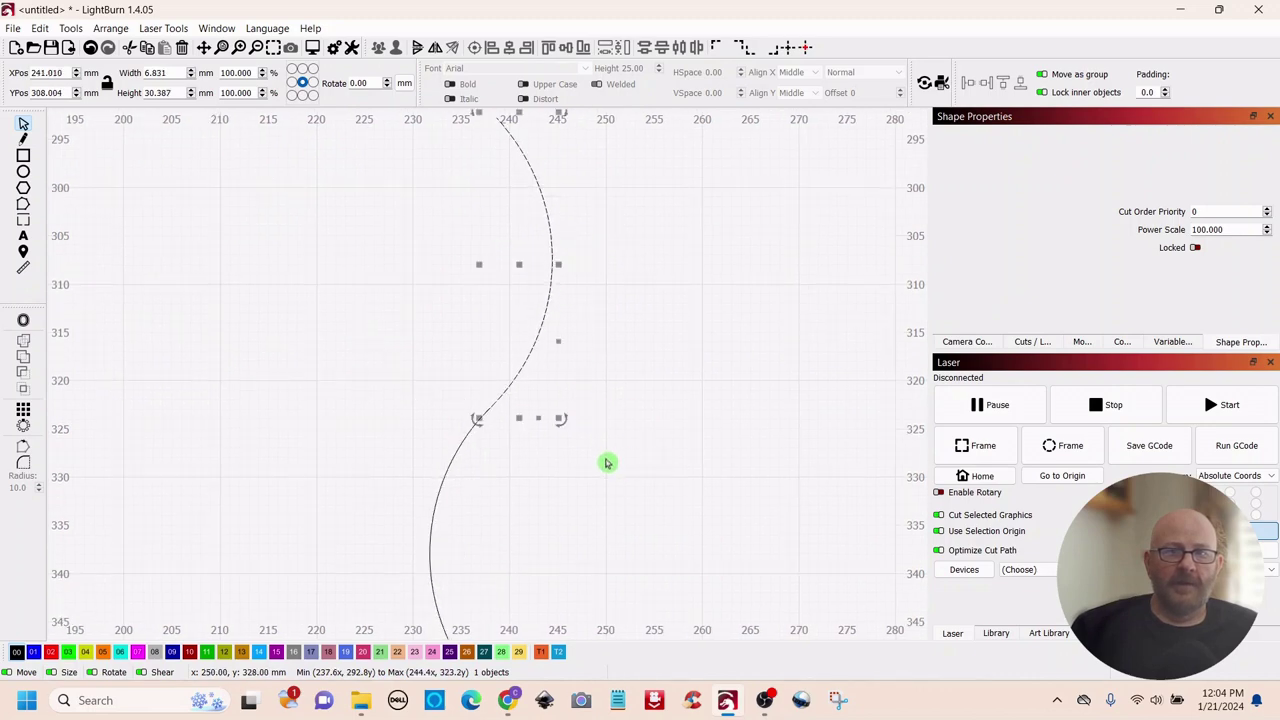
pyautogui.scroll(4, 594, 452)
pyautogui.moveTo(449, 426); pyautogui.dragTo(731, 503)
pyautogui.scroll(2, 696, 493)
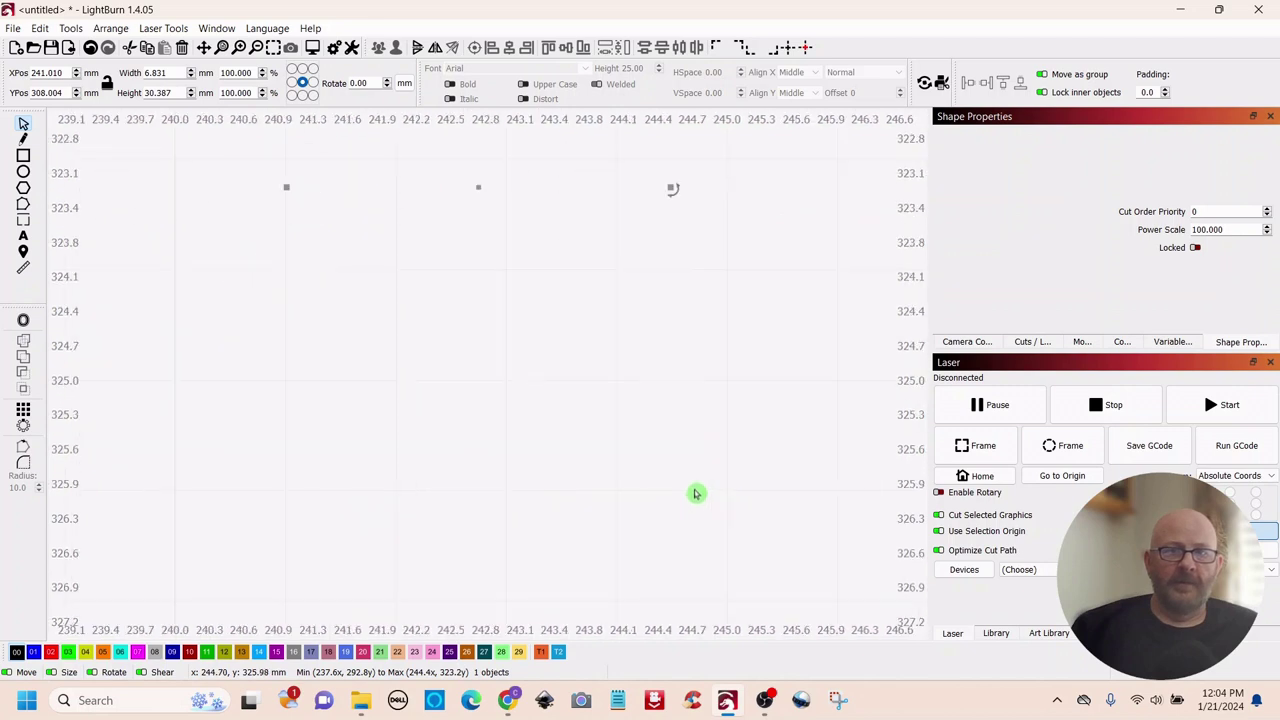
pyautogui.moveTo(457, 363); pyautogui.dragTo(720, 483)
pyautogui.scroll(-2, 690, 488)
pyautogui.moveTo(581, 476); pyautogui.dragTo(540, 443)
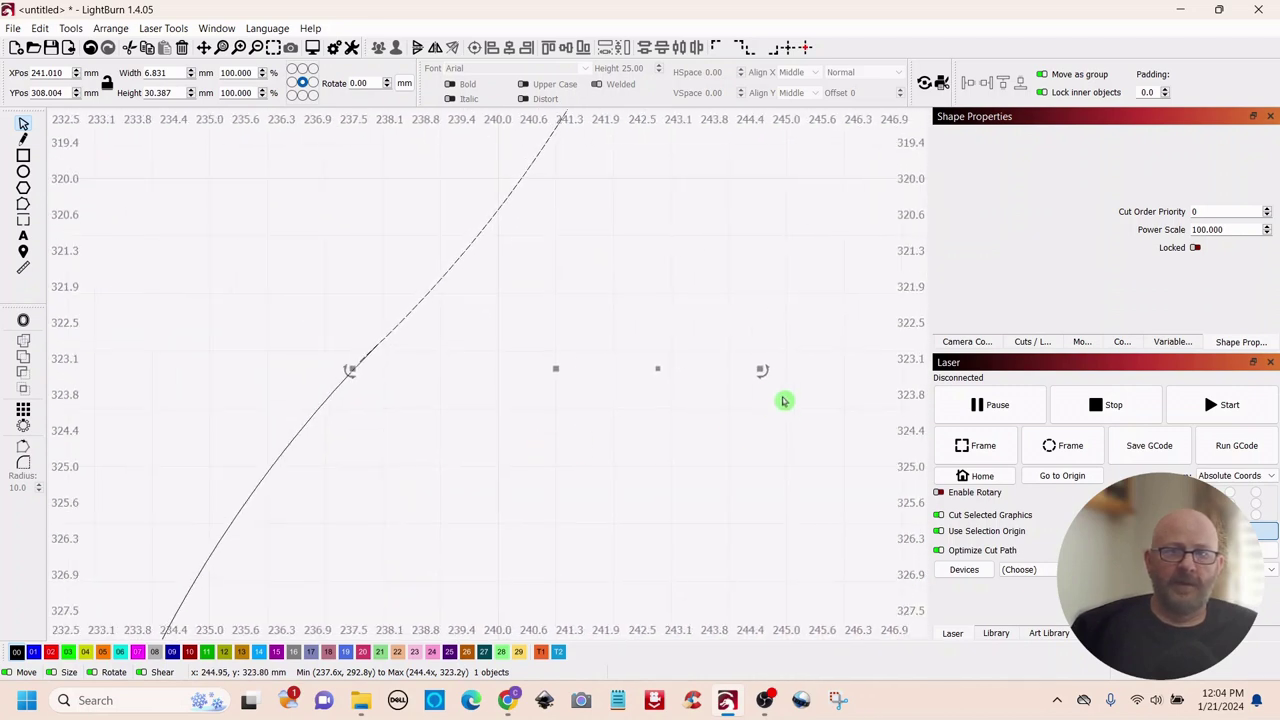
pyautogui.moveTo(765, 380); pyautogui.dragTo(764, 377)
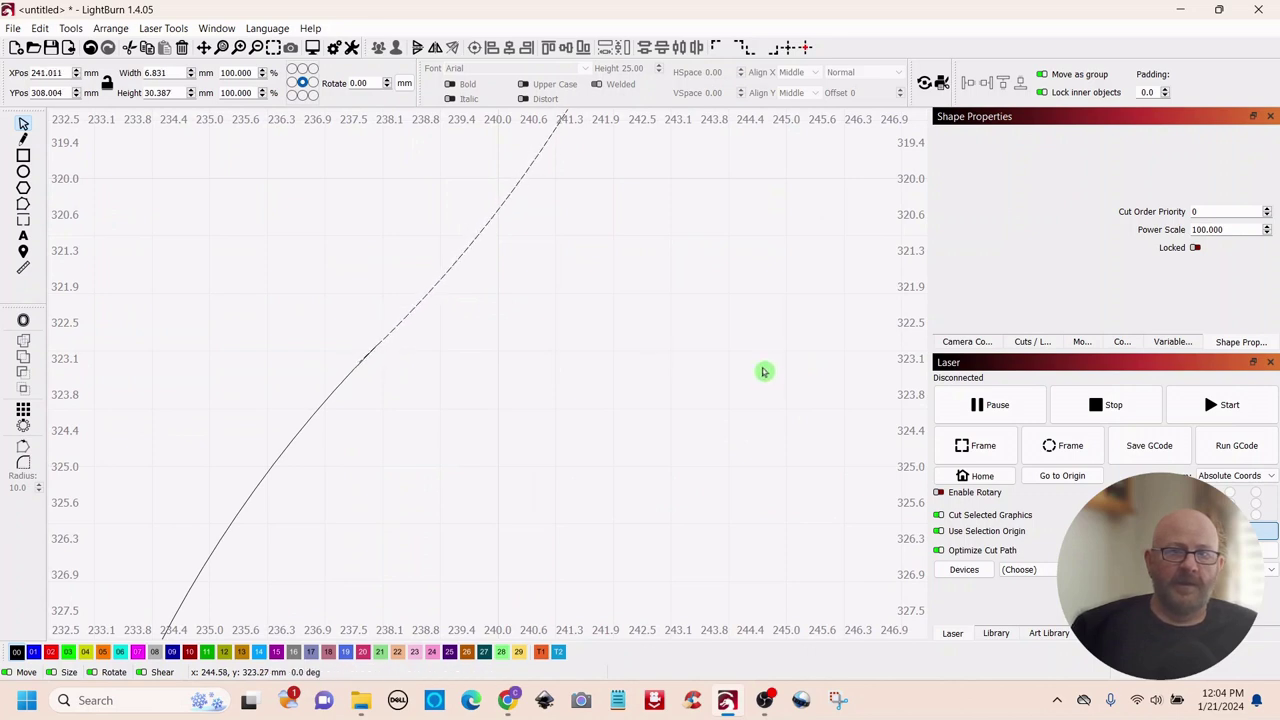
pyautogui.click(651, 450)
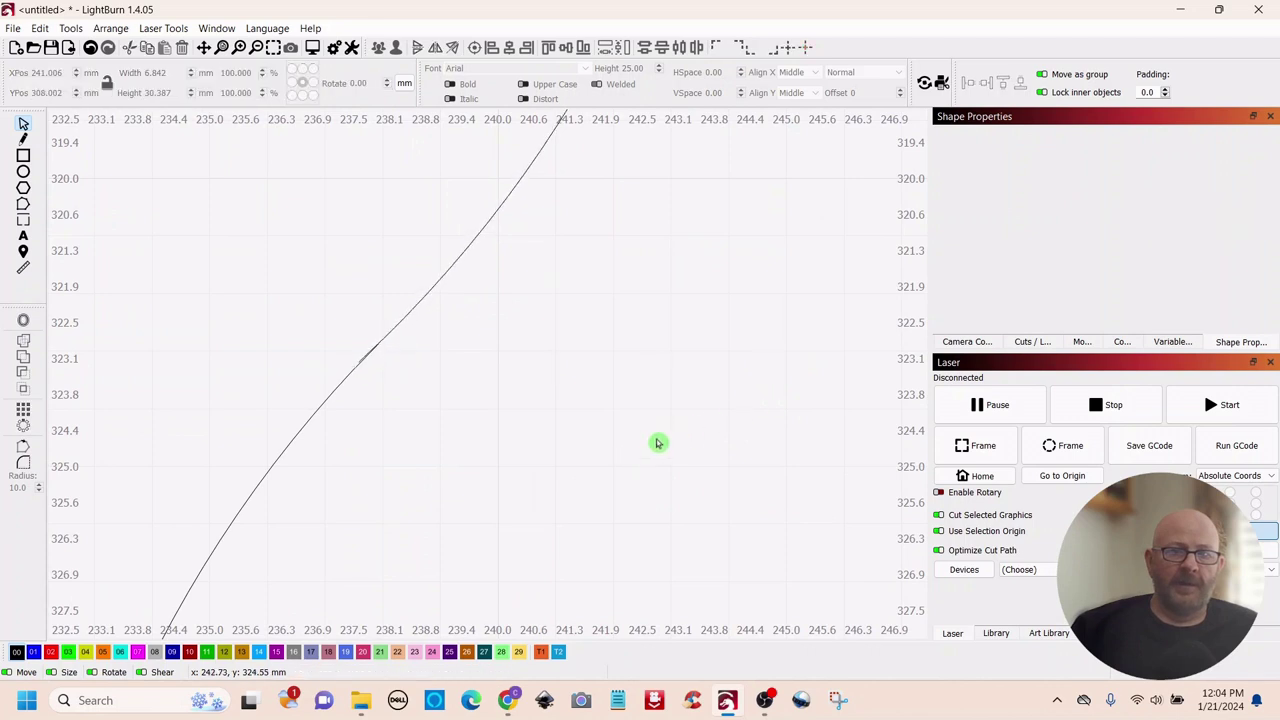
# Select both joined arcs and group them as one S-curve
pyautogui.moveTo(609, 301); pyautogui.dragTo(265, 482)
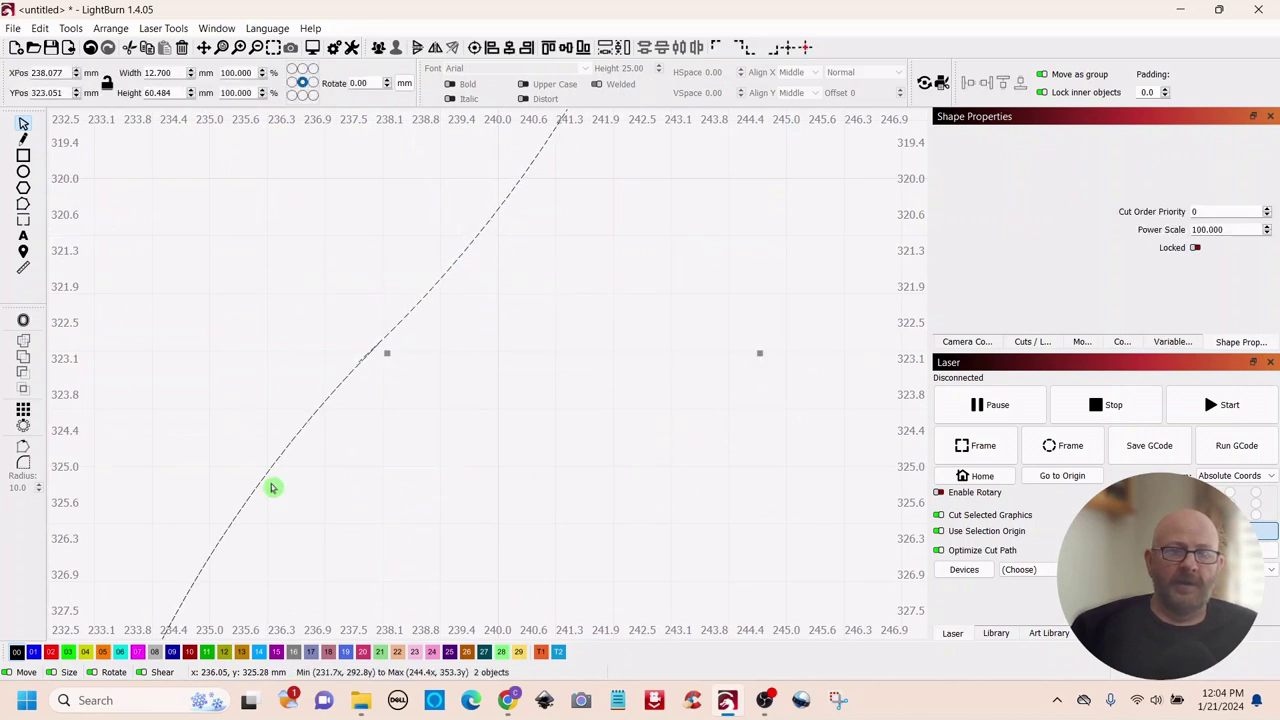
pyautogui.rightClick(393, 354)
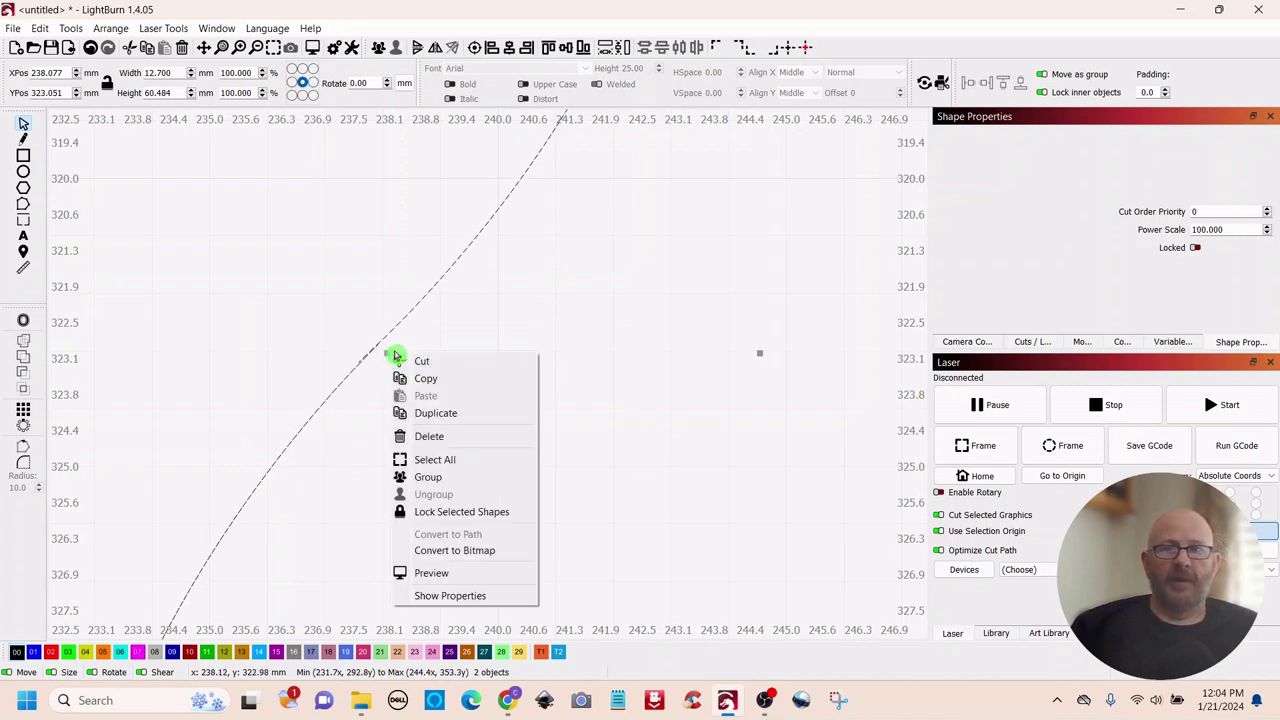
pyautogui.click(425, 478)
pyautogui.scroll(-5, 454, 466)
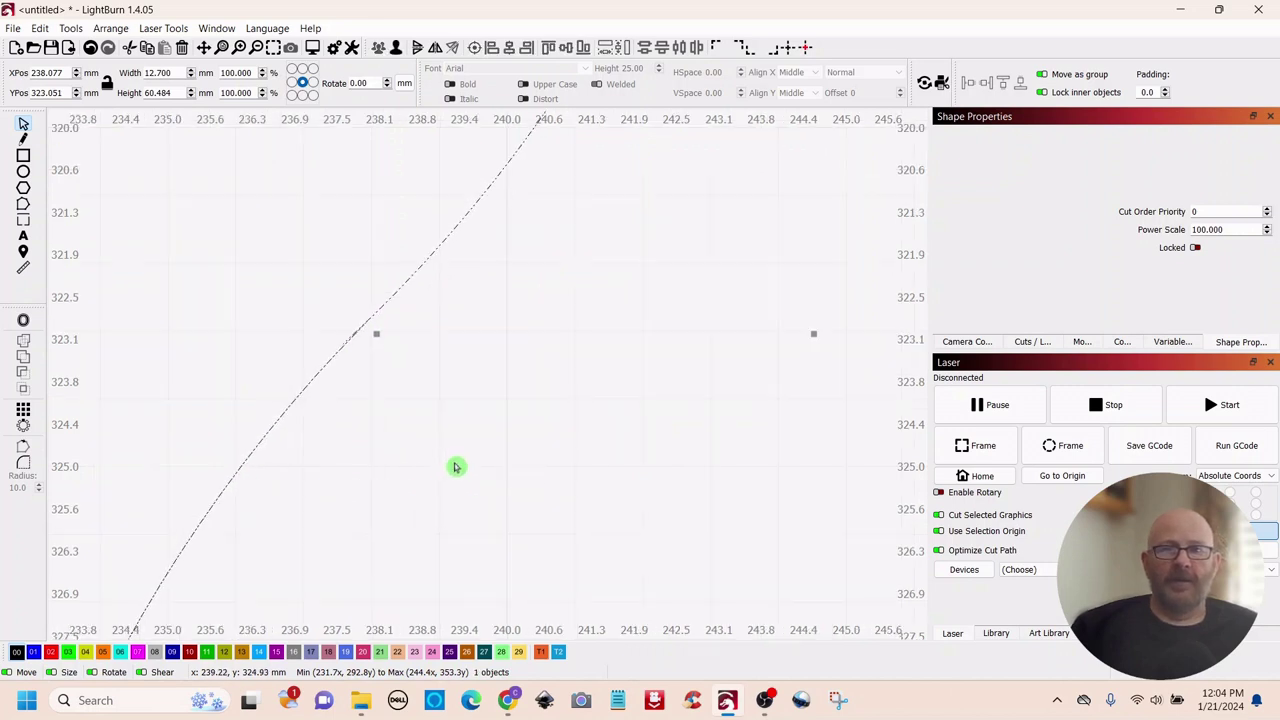
# Move the grouped S-curve into the middle of the large heart, at X 107, Y 332 mm
pyautogui.scroll(-4, 522, 451)
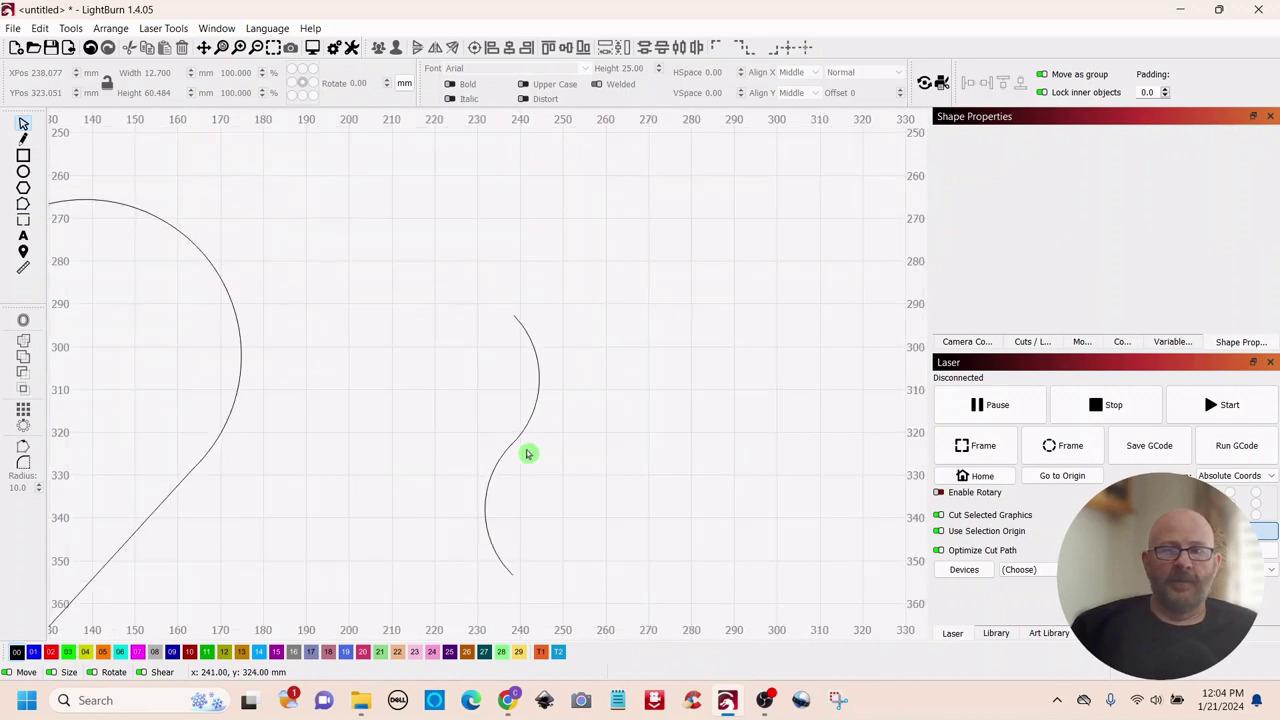
pyautogui.scroll(-2, 651, 454)
pyautogui.moveTo(652, 446); pyautogui.dragTo(749, 363)
pyautogui.moveTo(710, 247); pyautogui.dragTo(242, 383)
pyautogui.click(556, 418)
pyautogui.scroll(5, 556, 418)
pyautogui.scroll(-2, 408, 403)
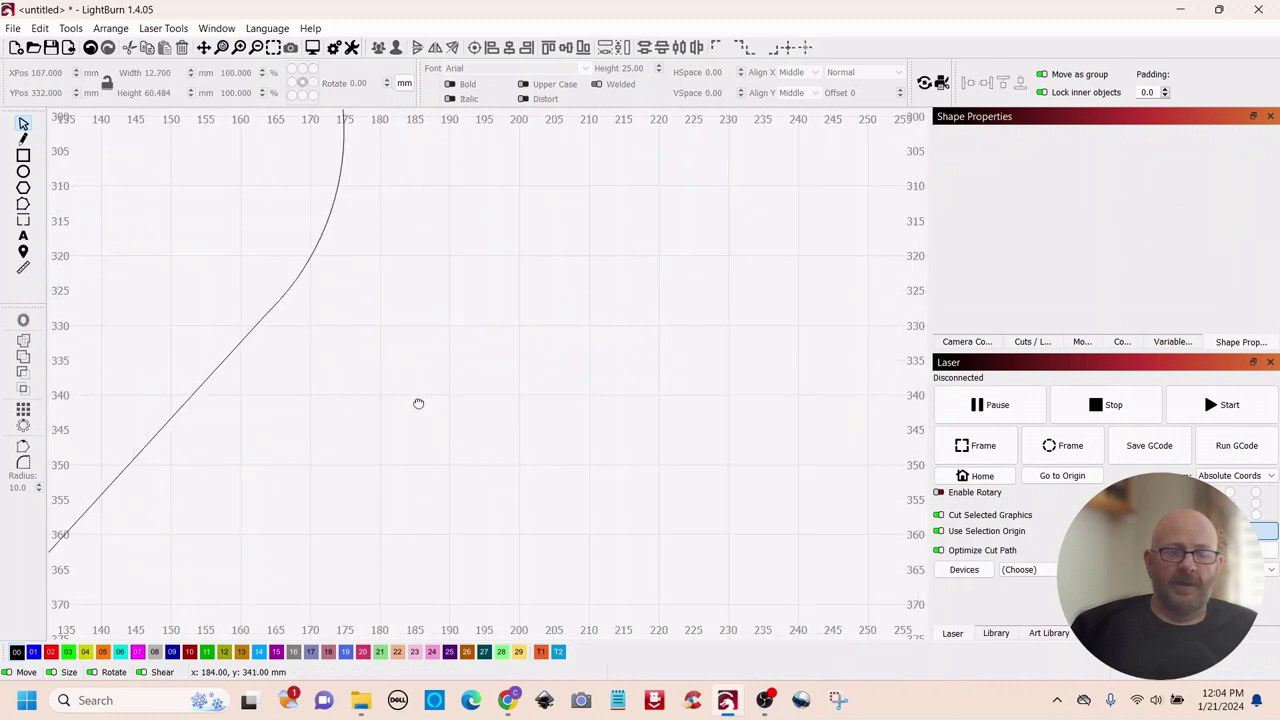
pyautogui.scroll(-2, 757, 414)
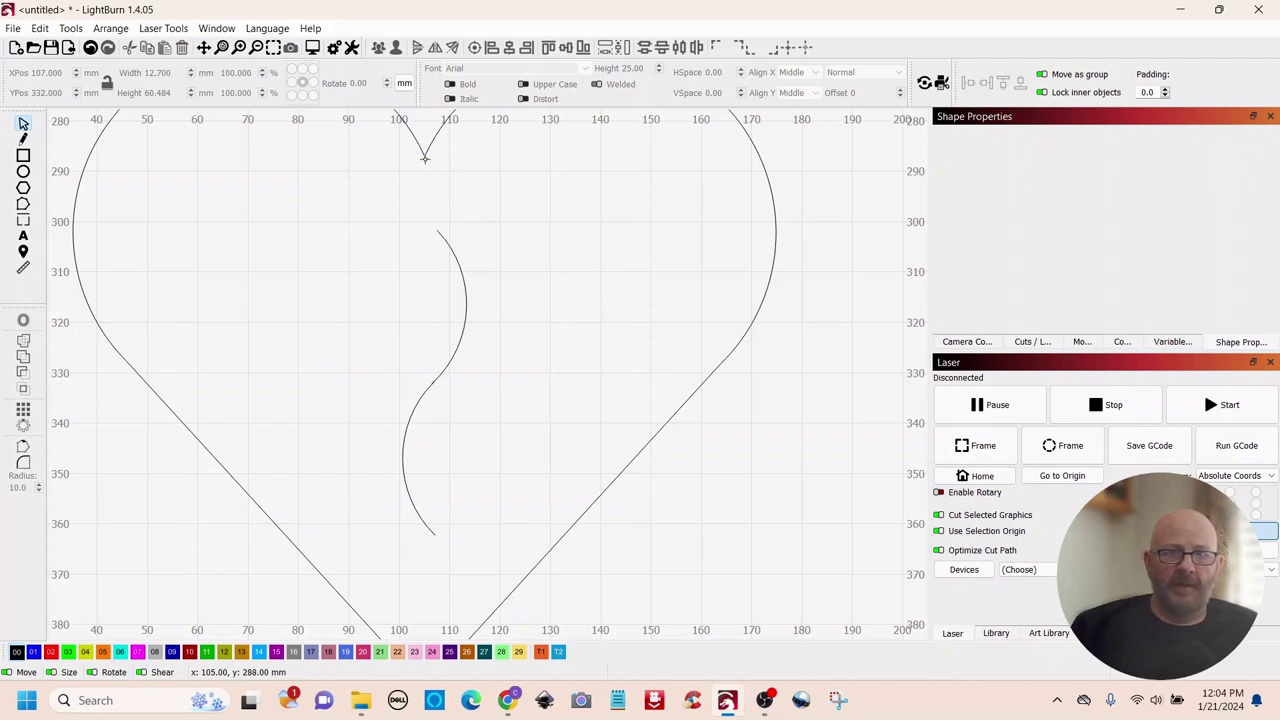
# Rotate the S-curve slightly to a width of about 13.53 mm and move it to X 106, Y 331 mm
pyautogui.scroll(-3, 460, 454)
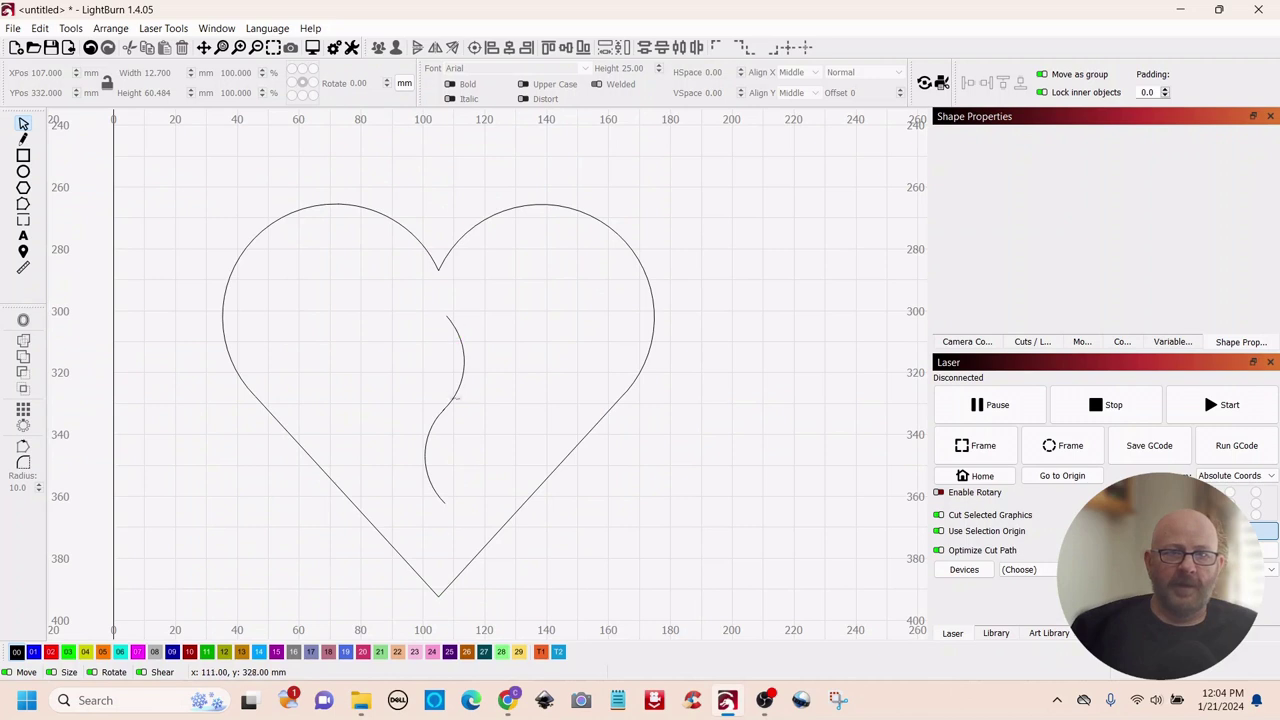
pyautogui.click(429, 472)
pyautogui.moveTo(479, 517); pyautogui.dragTo(477, 519)
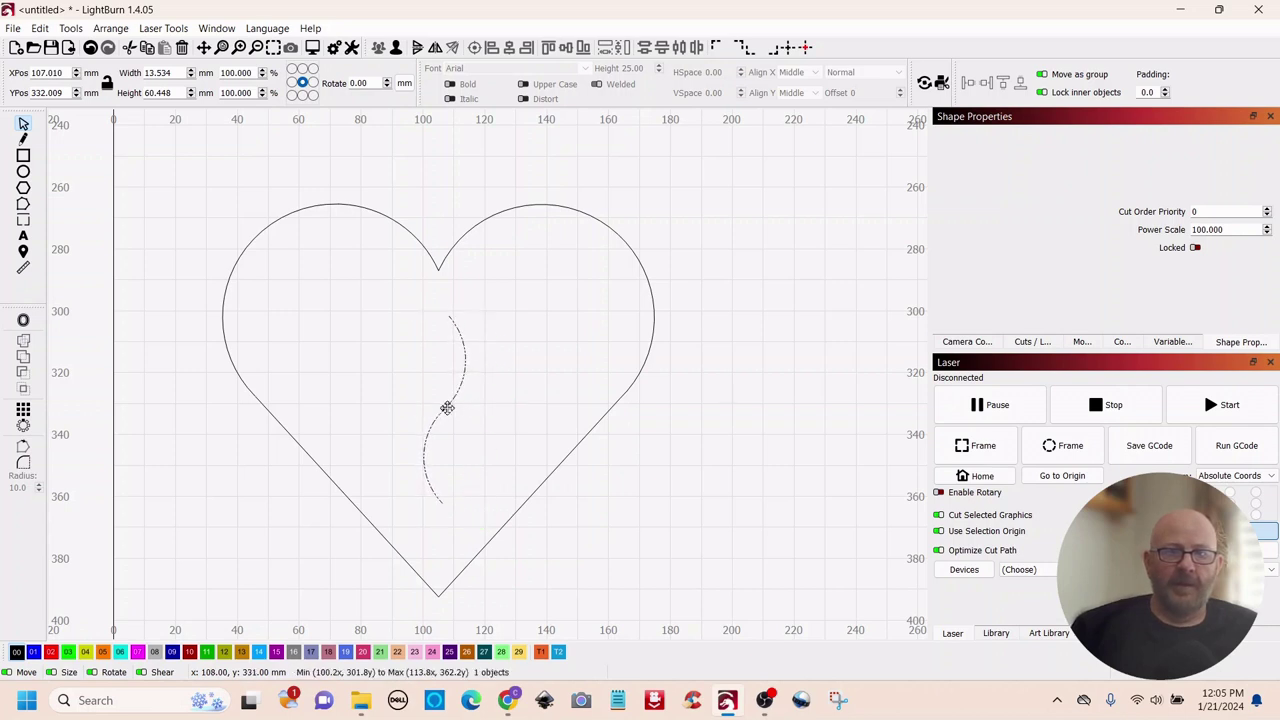
pyautogui.moveTo(447, 408); pyautogui.dragTo(444, 412)
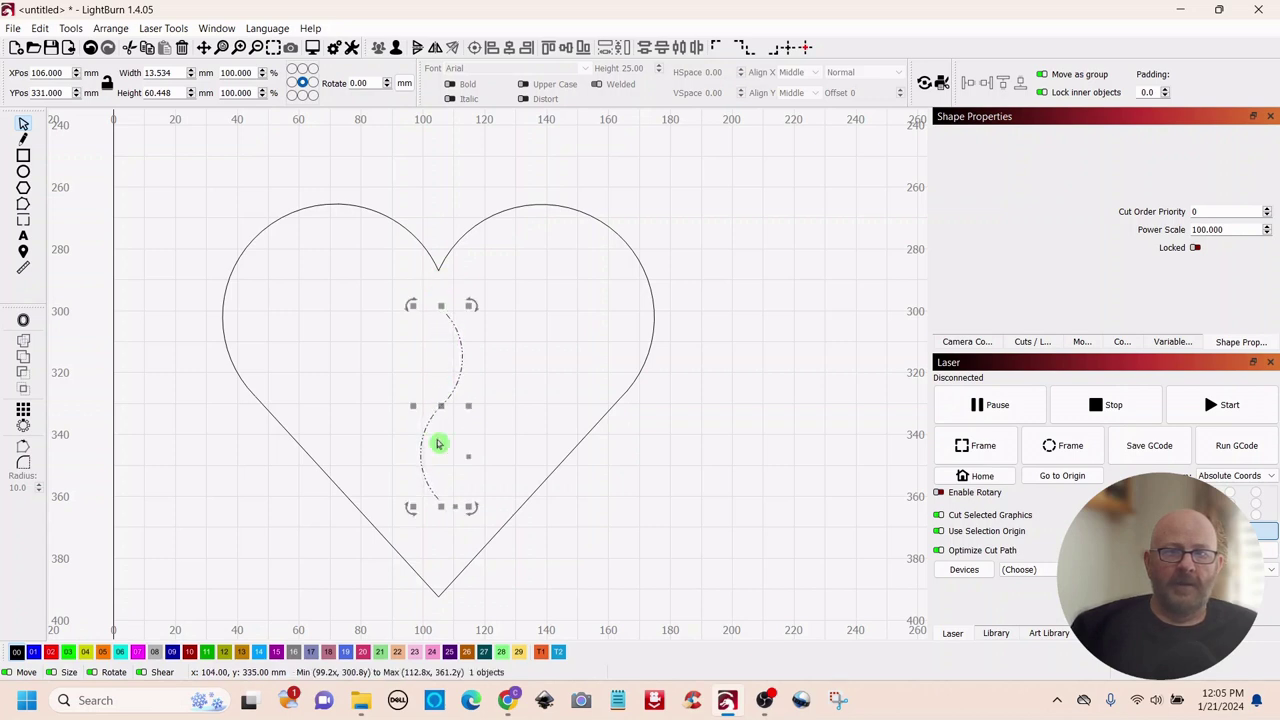
pyautogui.click(602, 551)
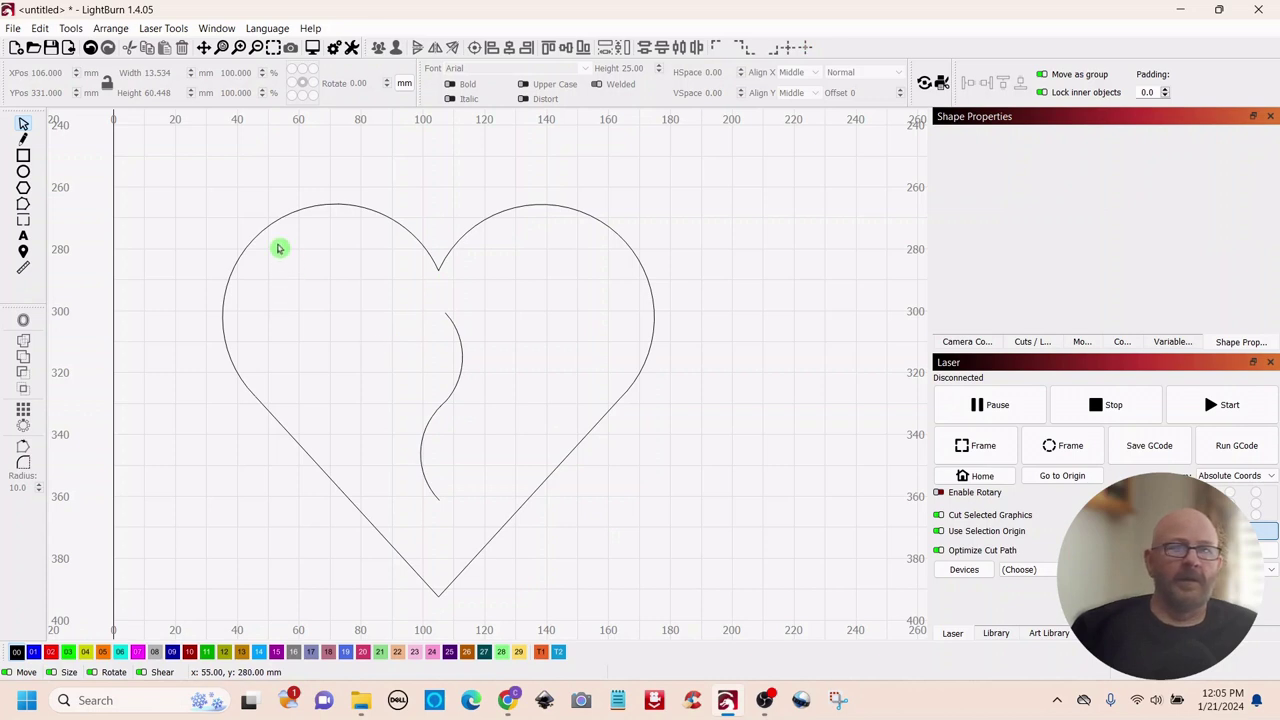
# Draw a vertical line about 14 mm long from the large heart's upper notch down to the level of the S-curve's upper end
pyautogui.scroll(-2, 343, 305)
pyautogui.scroll(2, 343, 307)
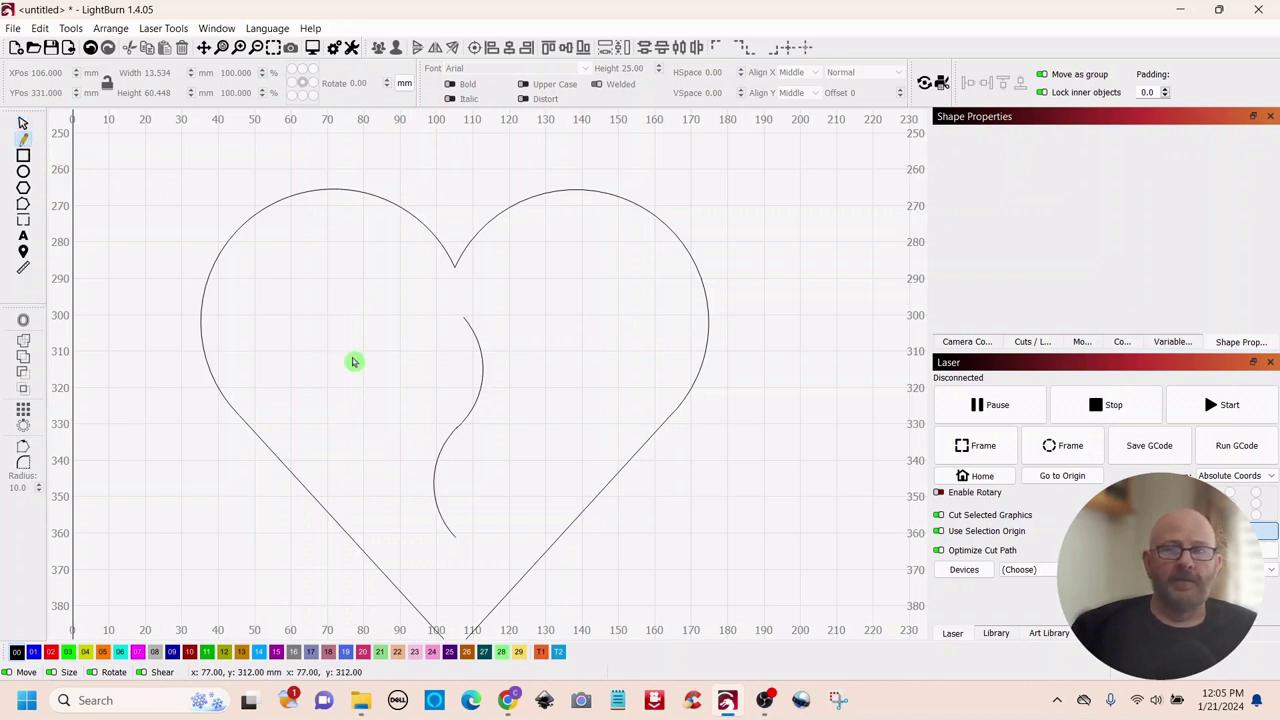
pyautogui.scroll(3, 482, 311)
pyautogui.scroll(1, 490, 300)
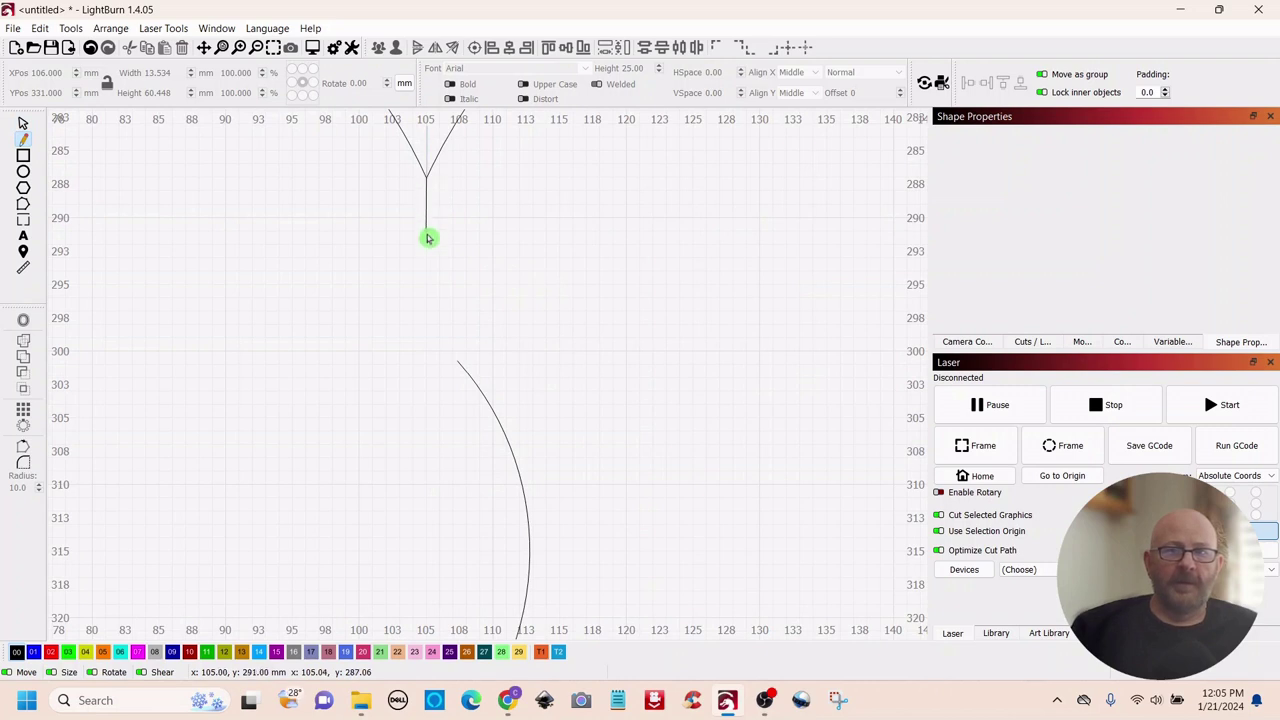
pyautogui.doubleClick(430, 365)
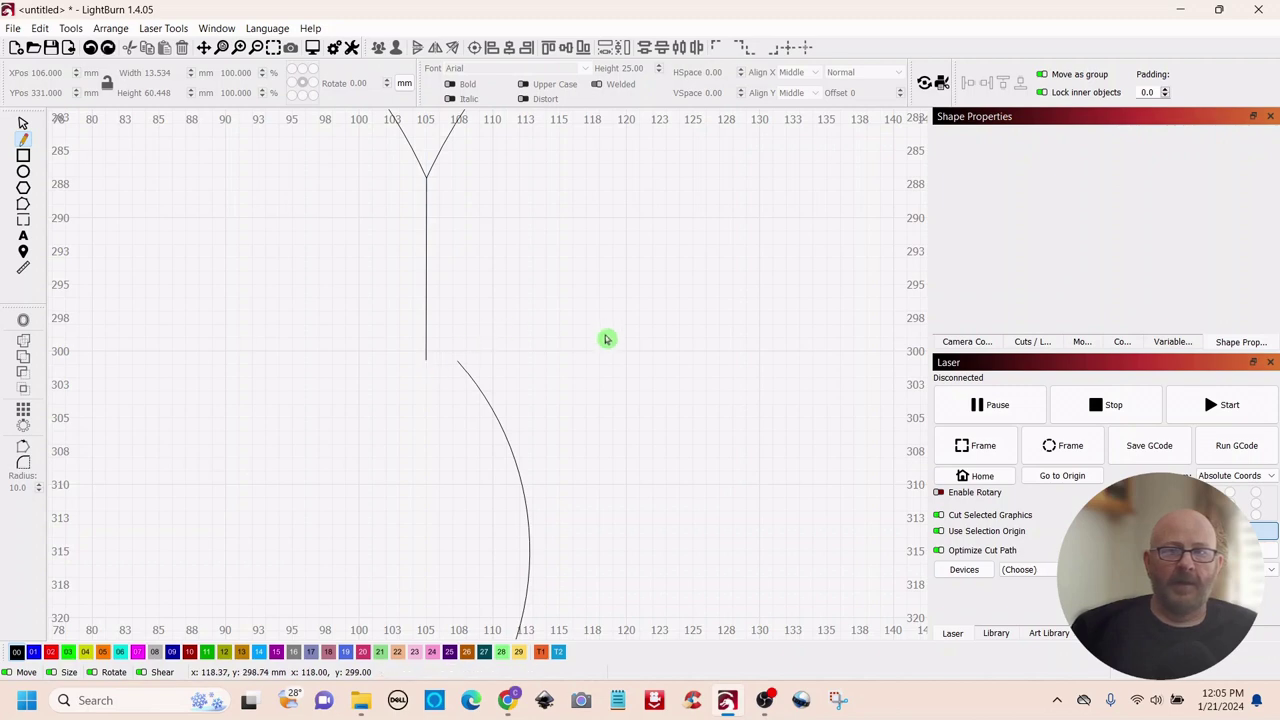
# Draw a vertical line about 31 mm long from the heart's bottom tip up to the S-curve's lower end
pyautogui.scroll(-6, 606, 337)
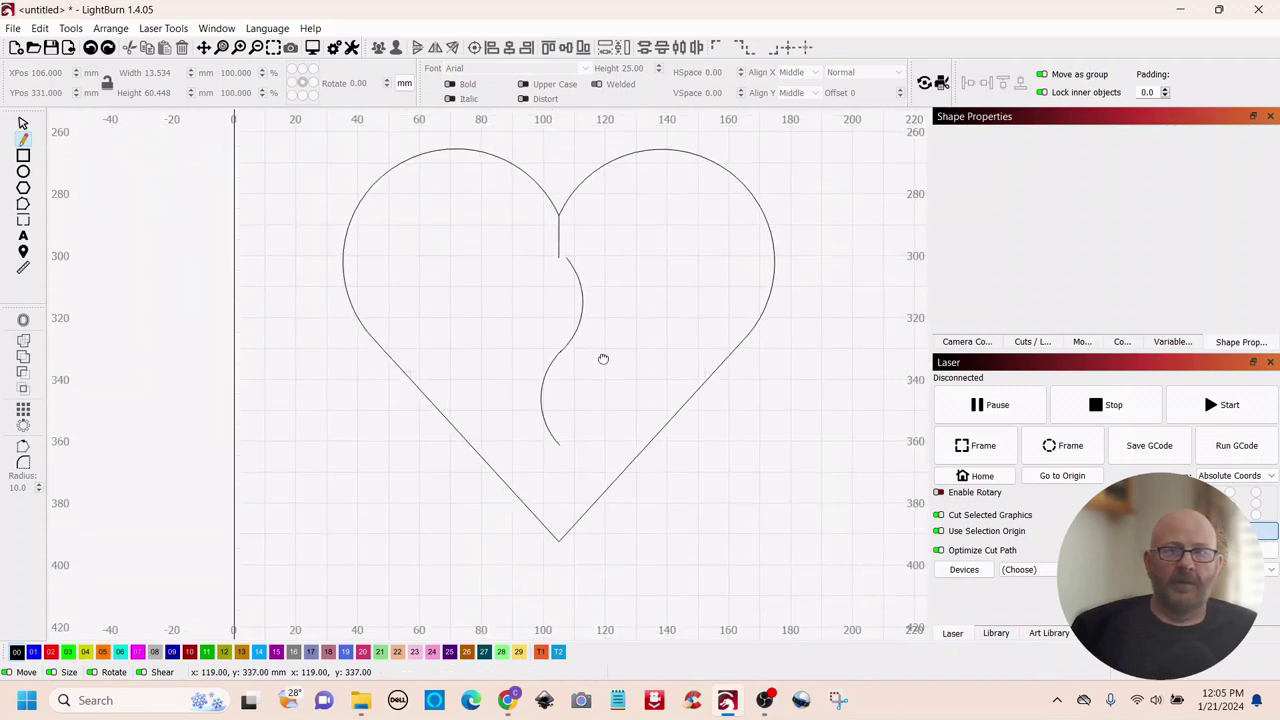
pyautogui.scroll(4, 603, 377)
pyautogui.scroll(2, 610, 431)
pyautogui.moveTo(603, 429); pyautogui.dragTo(505, 382)
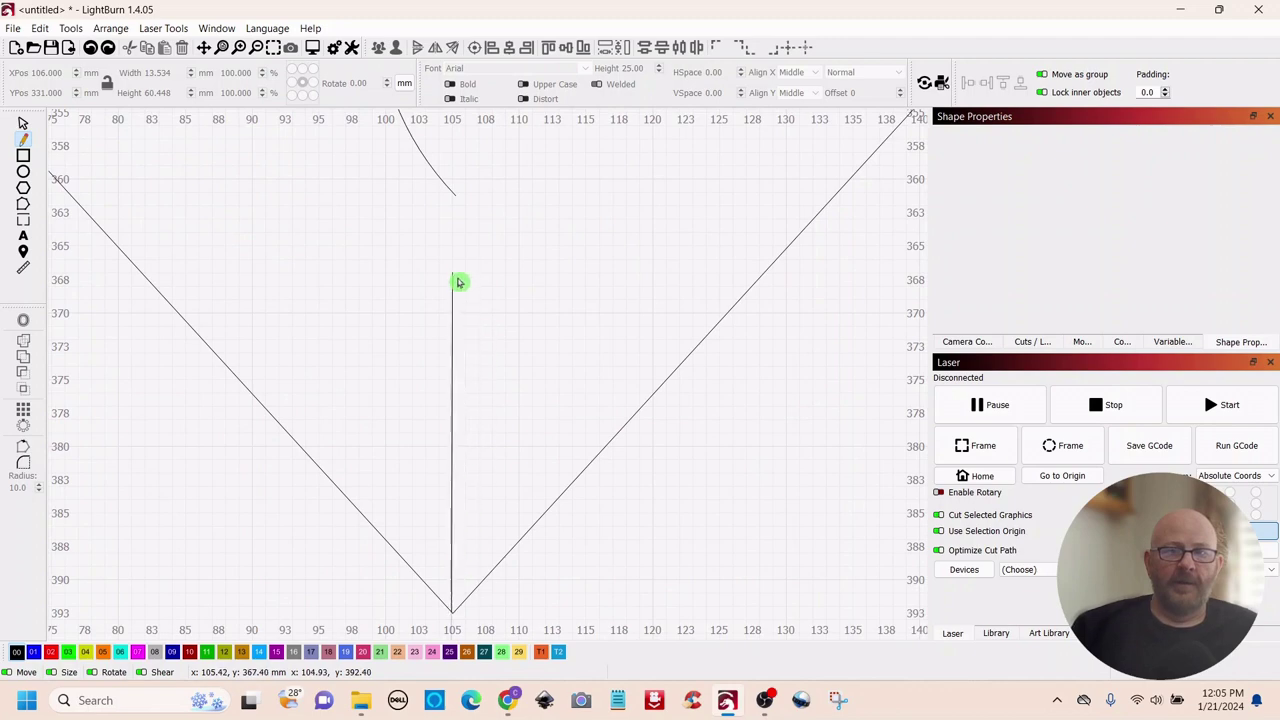
pyautogui.click(451, 207)
pyautogui.click(450, 202)
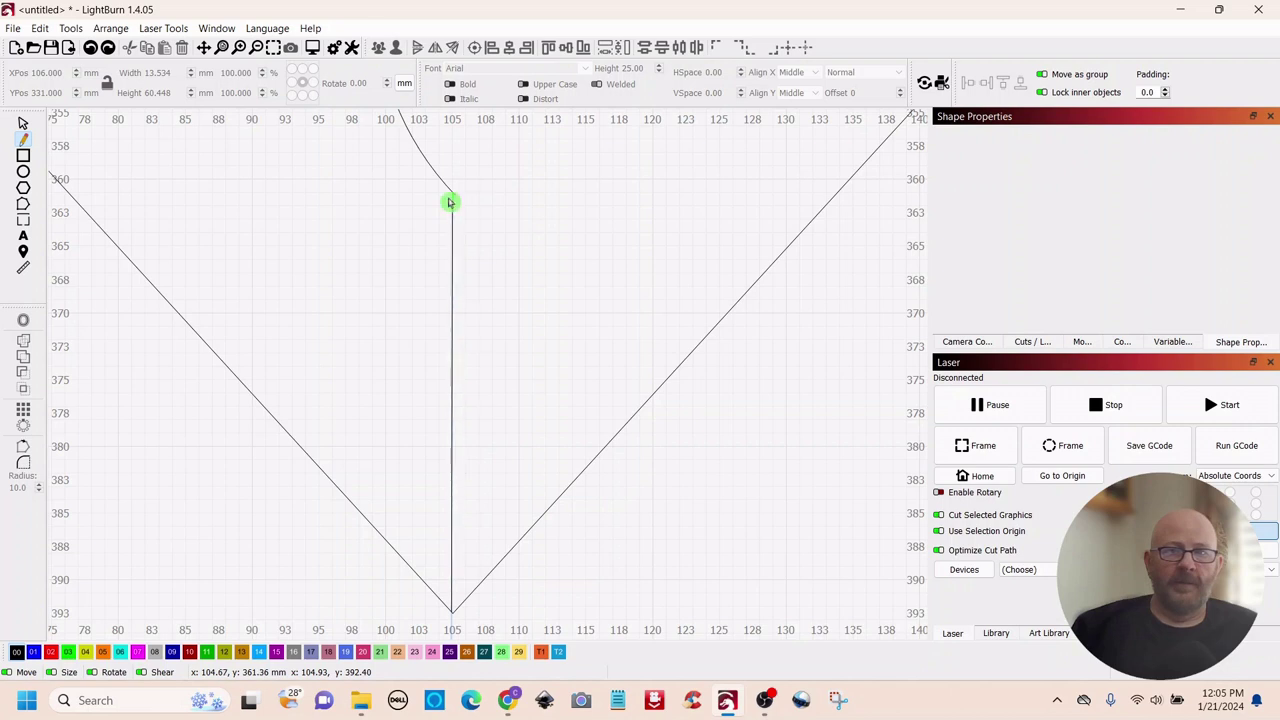
pyautogui.rightClick(448, 197)
pyautogui.scroll(-6, 517, 252)
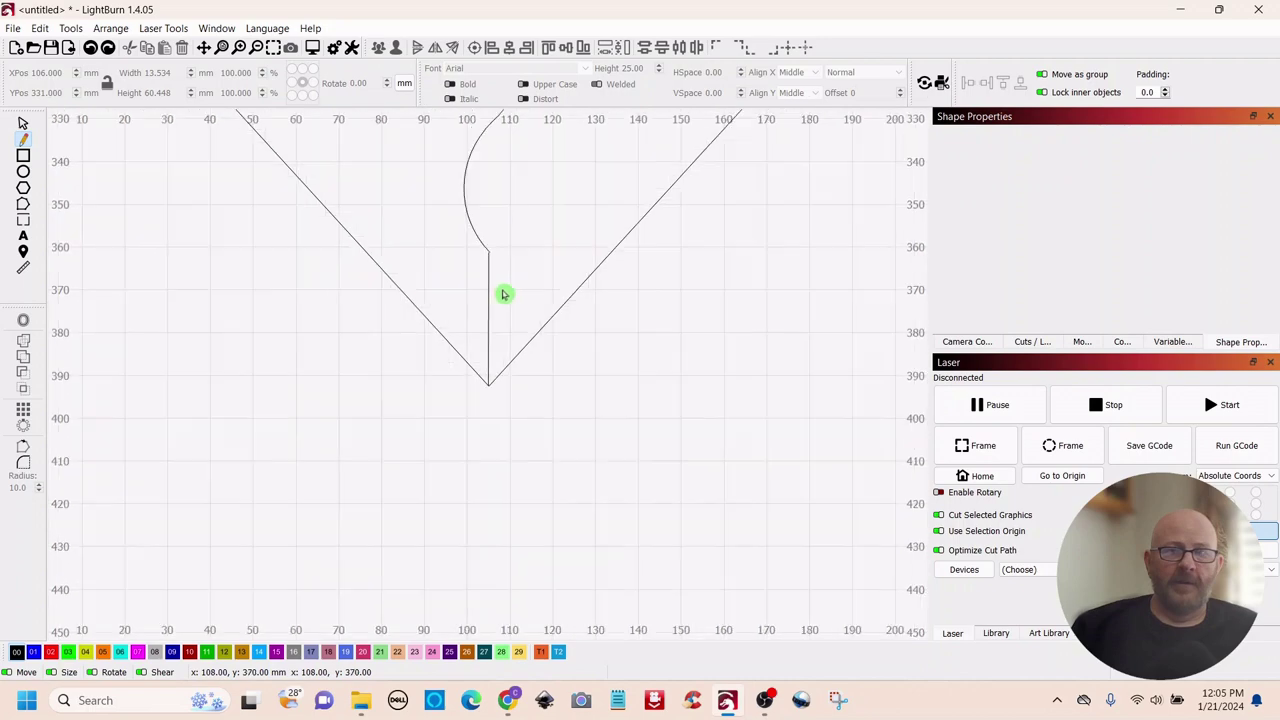
pyautogui.scroll(-2, 702, 450)
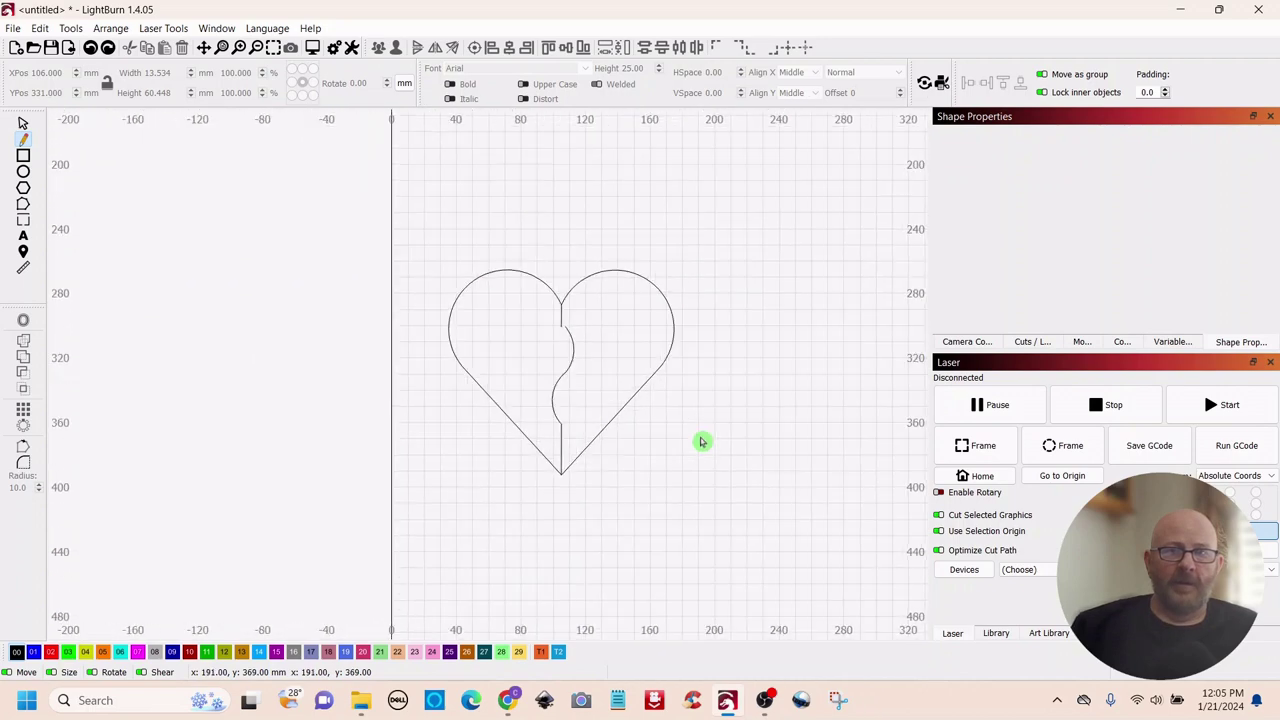
pyautogui.click(610, 333)
pyautogui.click(583, 345)
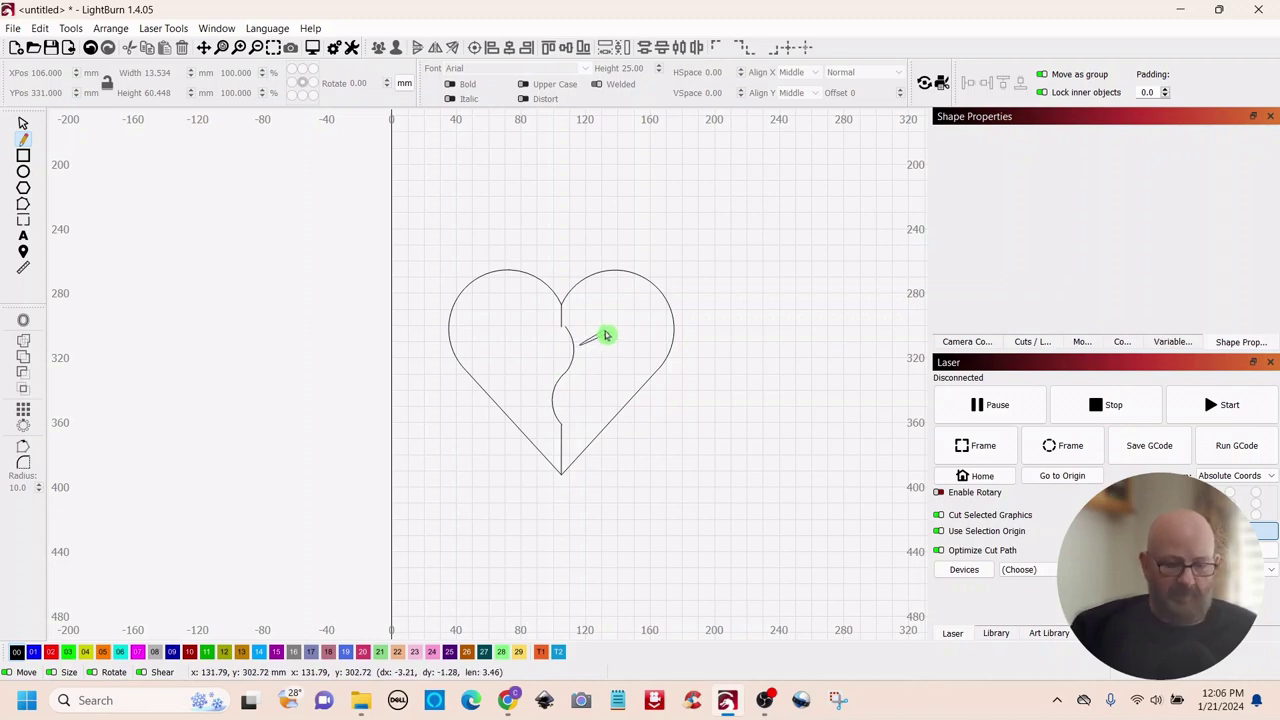
pyautogui.click(606, 333)
pyautogui.press('Escape')
pyautogui.hotkey('ctrl', 'z')
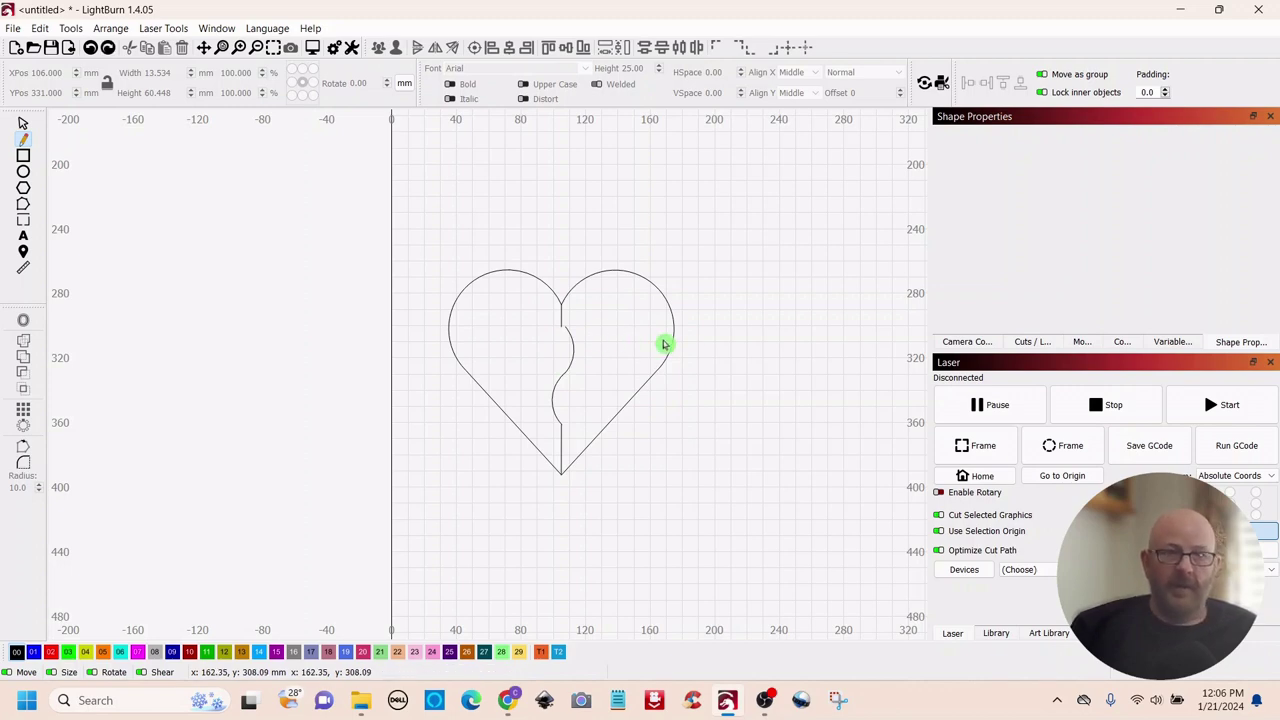
# Try rotating the S-curve to a width of about 11.25 mm so its upper end meets the upper vertical line
pyautogui.click(23, 125)
pyautogui.scroll(4, 551, 386)
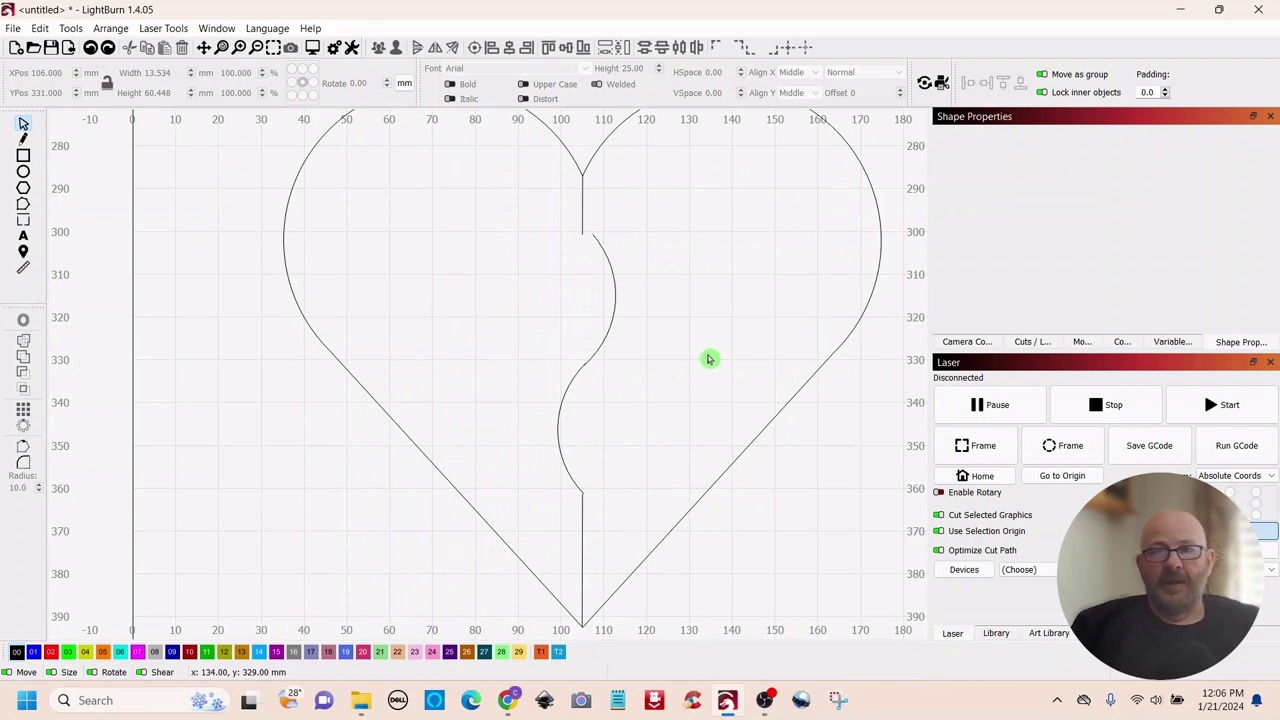
pyautogui.scroll(-1, 711, 357)
pyautogui.moveTo(792, 478); pyautogui.dragTo(680, 491)
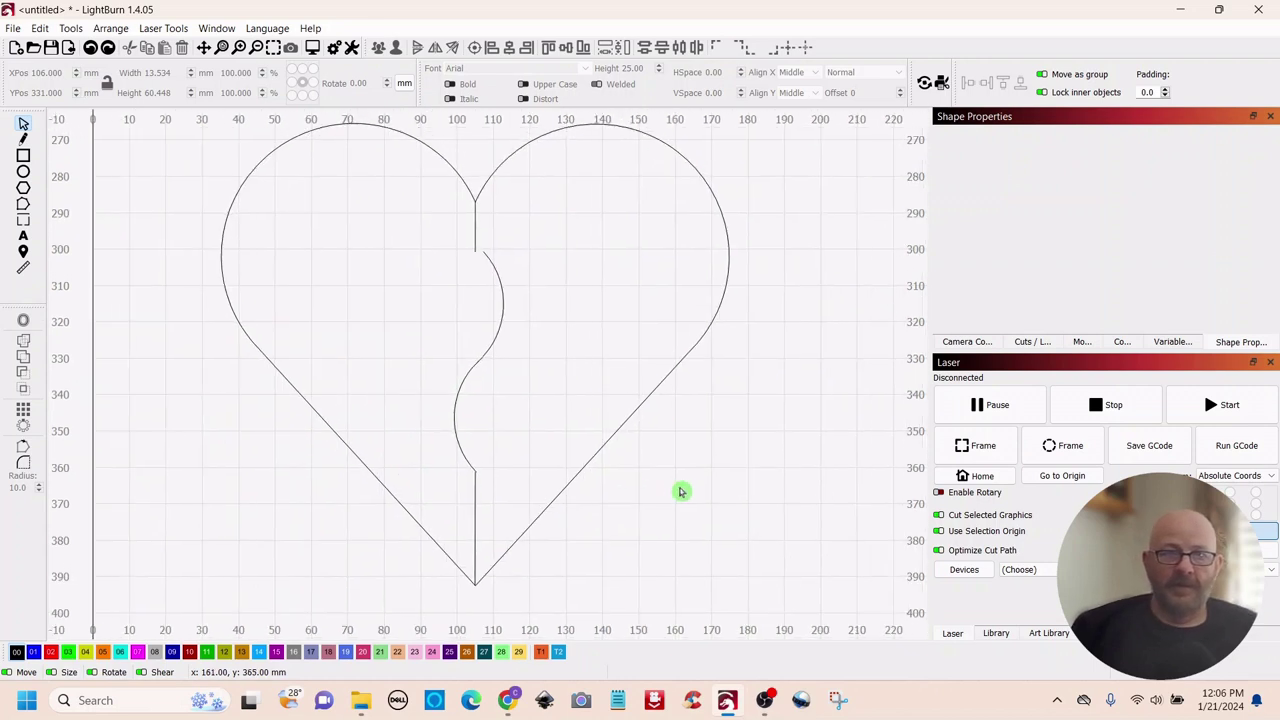
pyautogui.scroll(1, 660, 450)
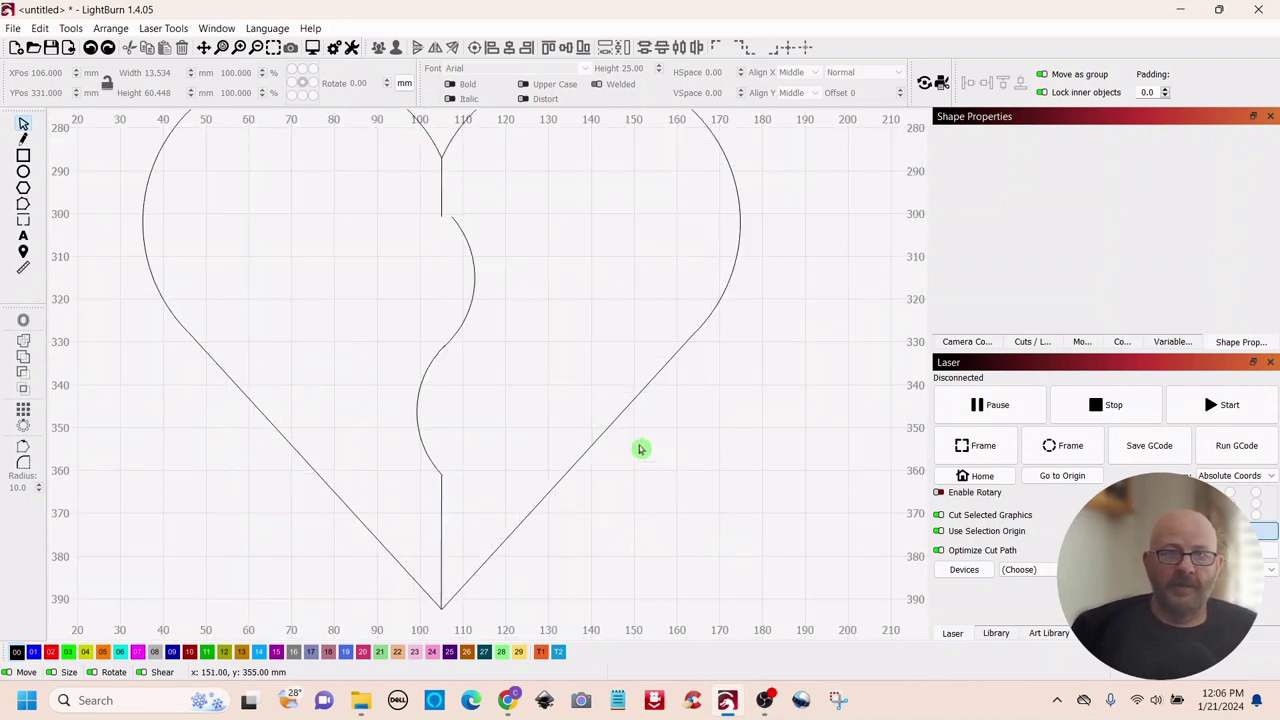
pyautogui.click(462, 265)
pyautogui.scroll(2, 515, 250)
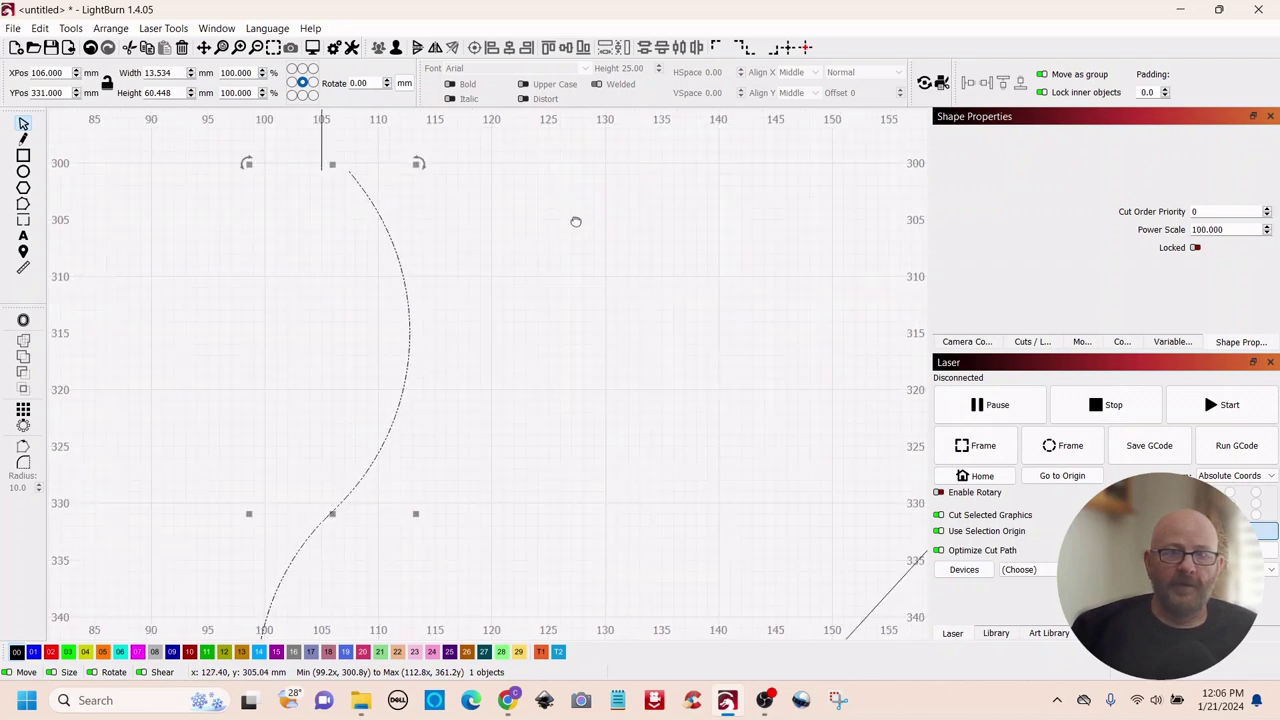
pyautogui.moveTo(574, 220); pyautogui.dragTo(683, 314)
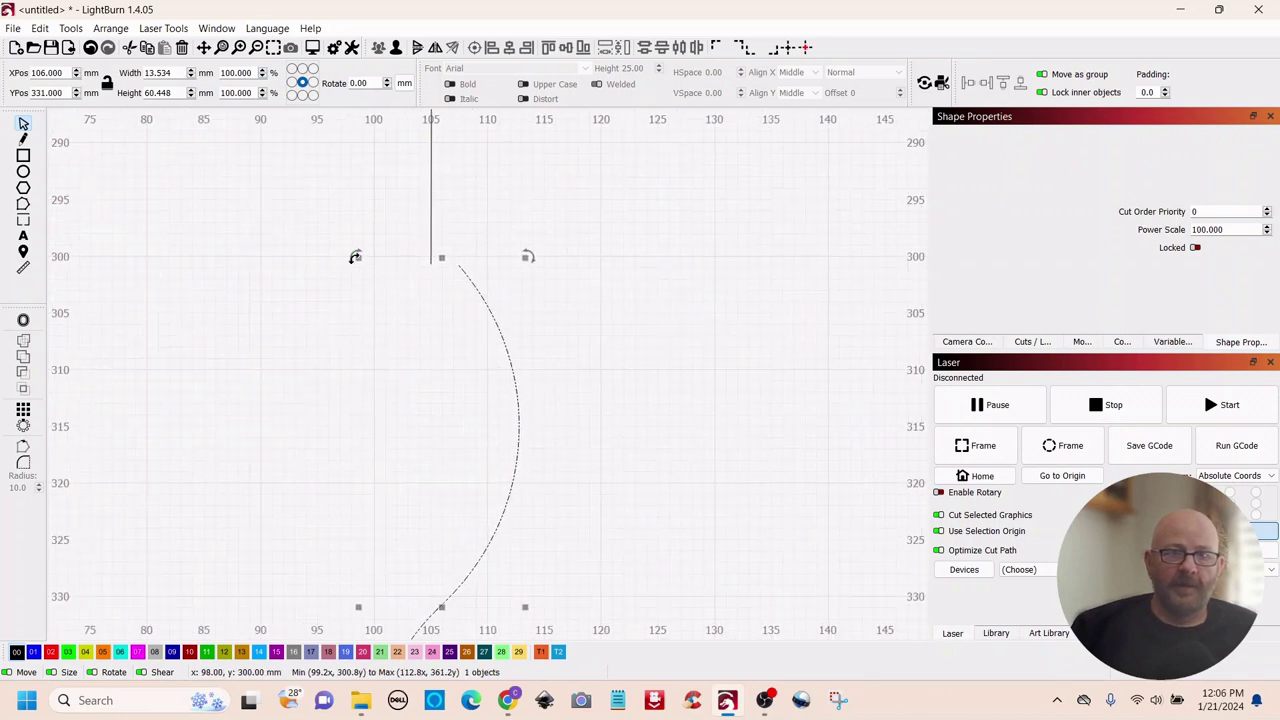
pyautogui.moveTo(355, 256); pyautogui.dragTo(325, 257)
pyautogui.click(640, 340)
pyautogui.scroll(-5, 640, 340)
pyautogui.moveTo(648, 455); pyautogui.dragTo(626, 351)
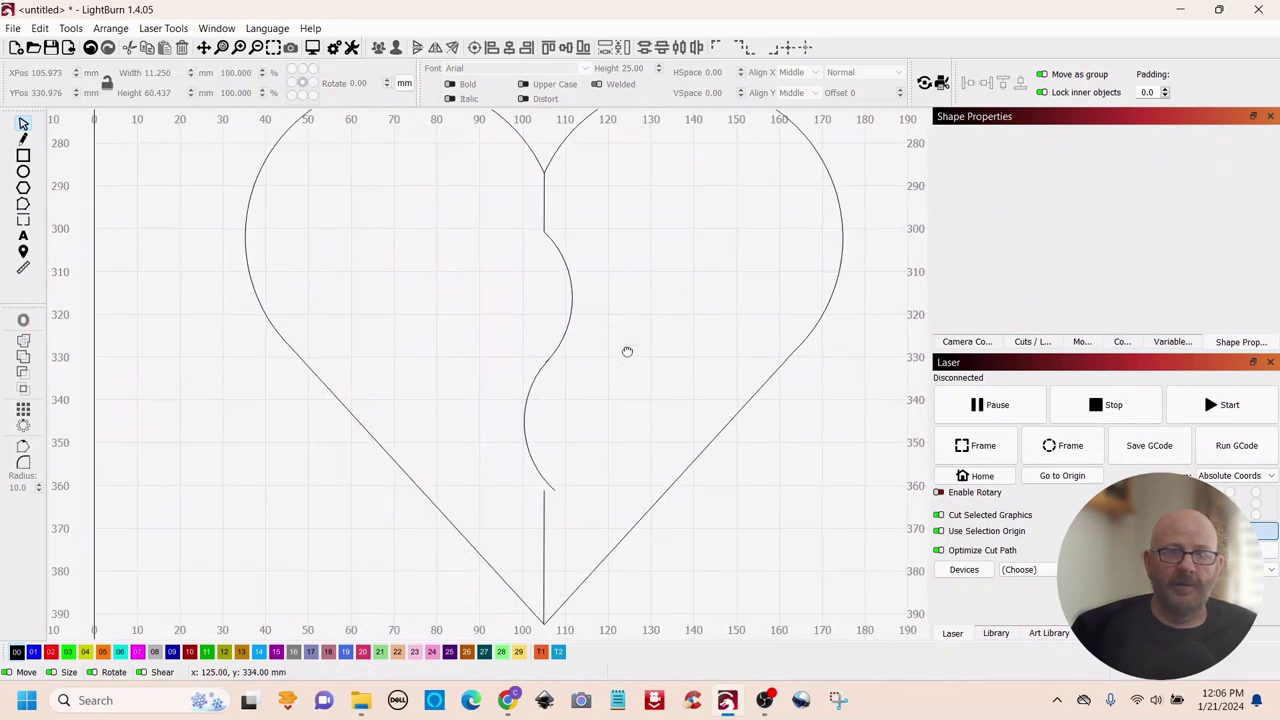
# Rotate the S-curve to a width of about 13.44 mm so its lower end meets the lower vertical line
pyautogui.click(519, 395)
pyautogui.scroll(3, 609, 438)
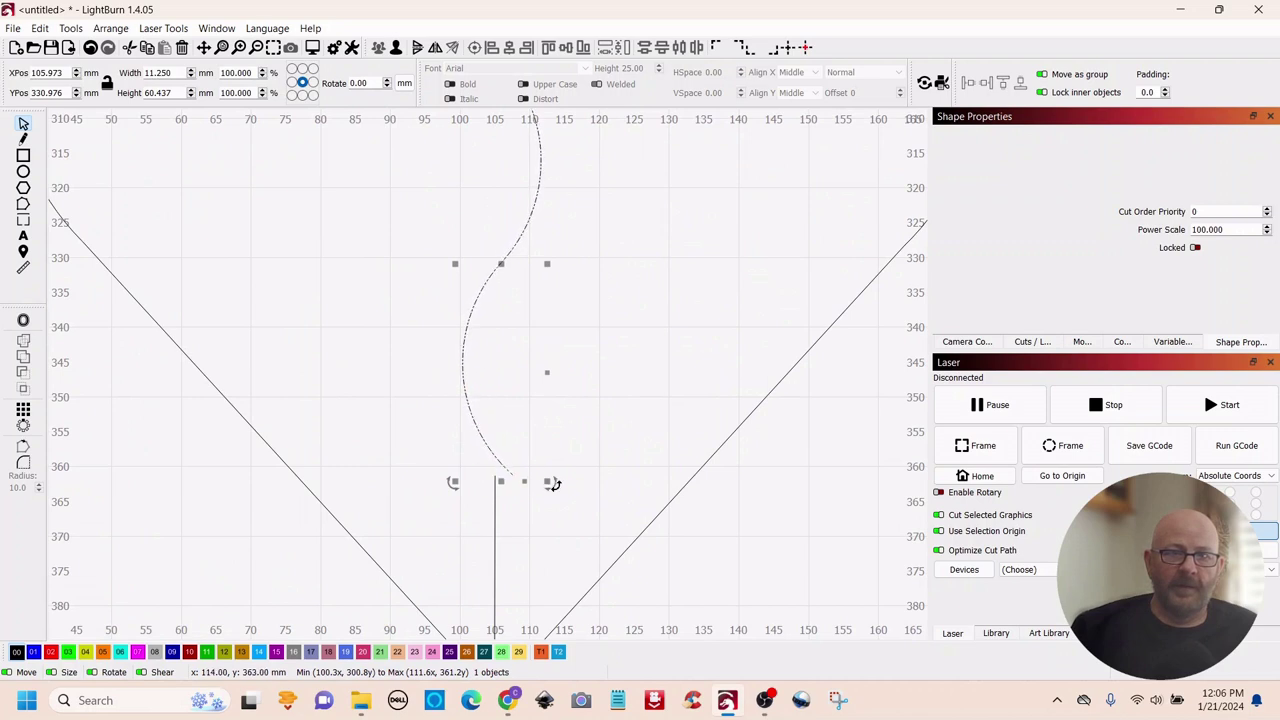
pyautogui.moveTo(556, 490); pyautogui.dragTo(548, 491)
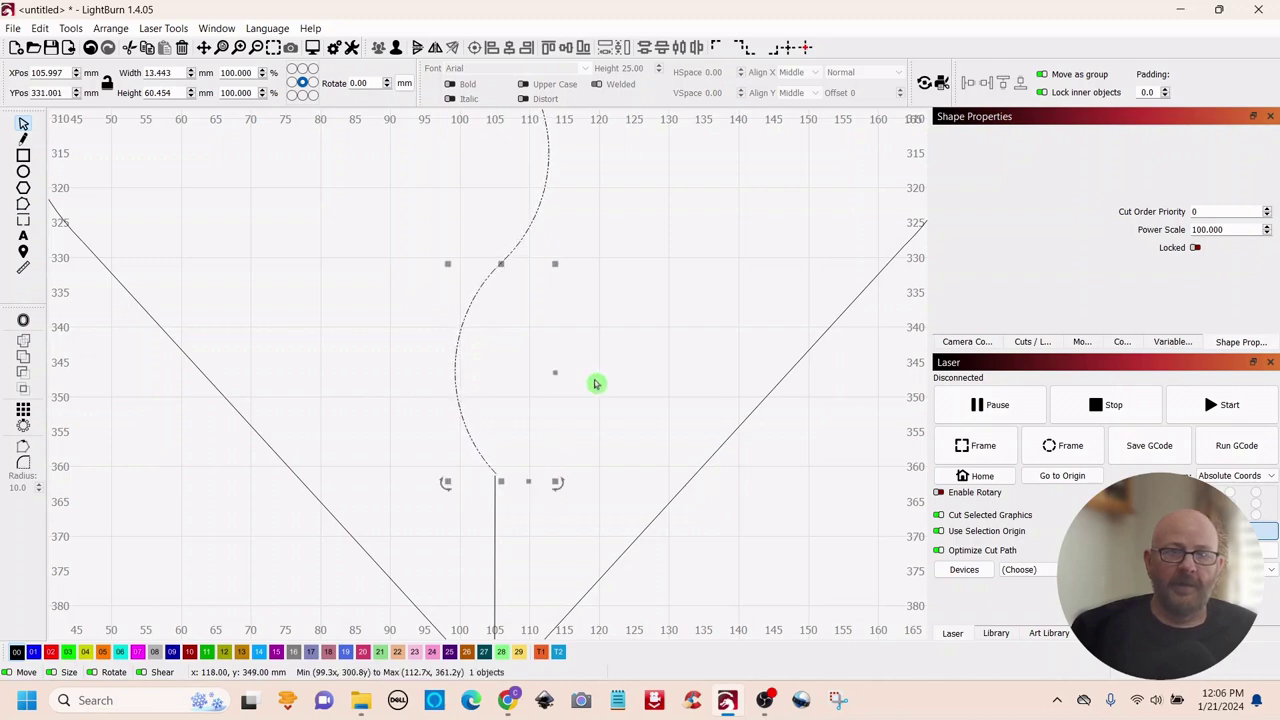
pyautogui.scroll(-4, 606, 380)
pyautogui.scroll(1, 623, 354)
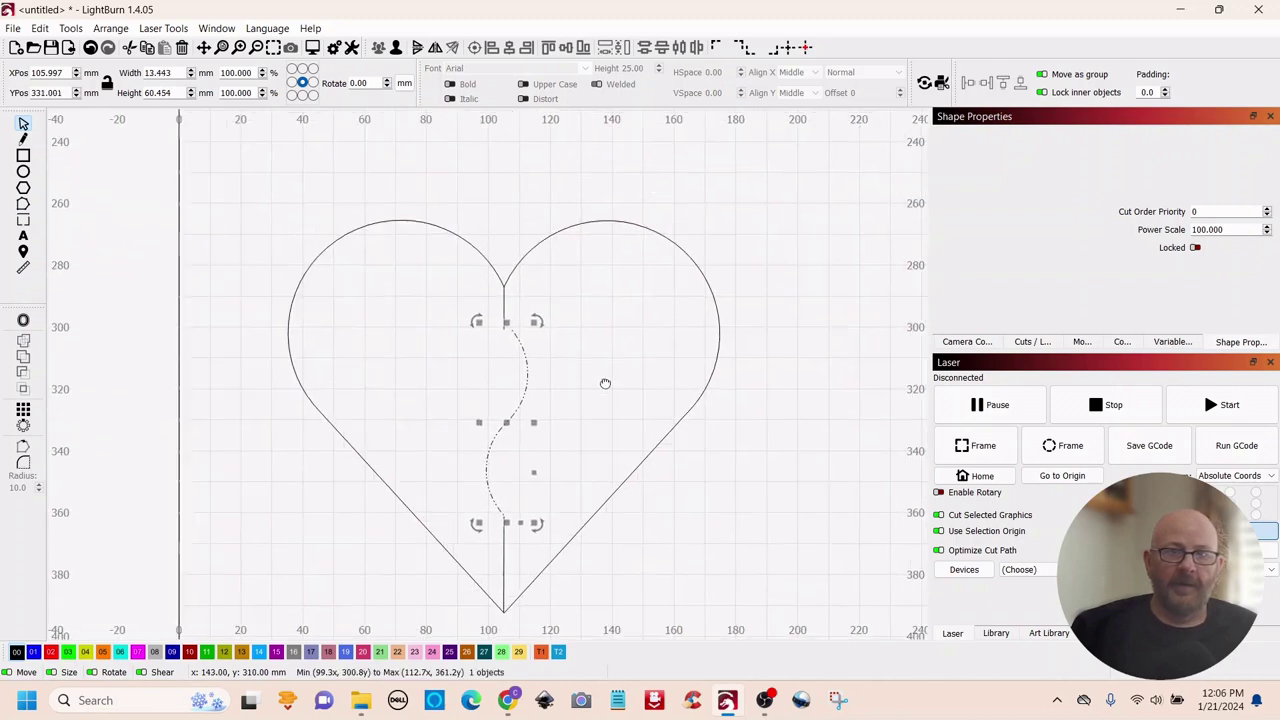
# Stretch the S-curve sideways to a width of about 17.38 mm so its upper end reaches the upper vertical line
pyautogui.click(580, 420)
pyautogui.scroll(4, 580, 403)
pyautogui.scroll(2, 580, 403)
pyautogui.moveTo(506, 400); pyautogui.dragTo(690, 370)
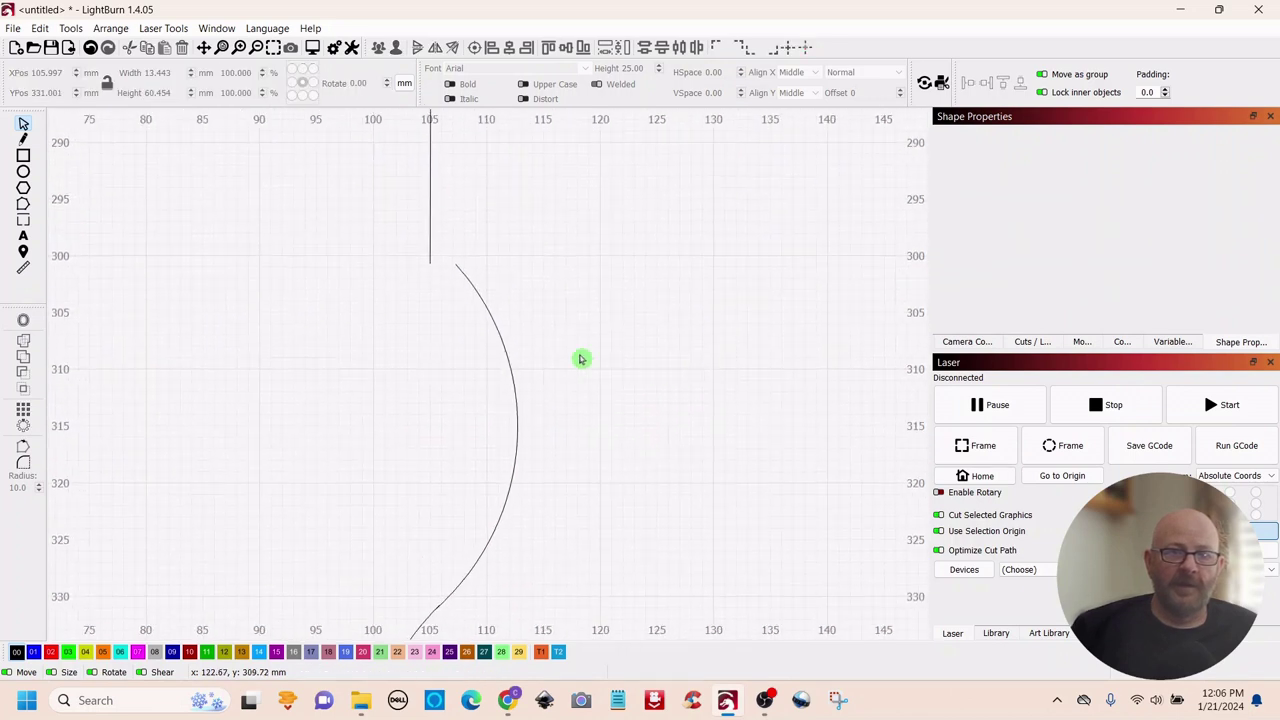
pyautogui.click(457, 268)
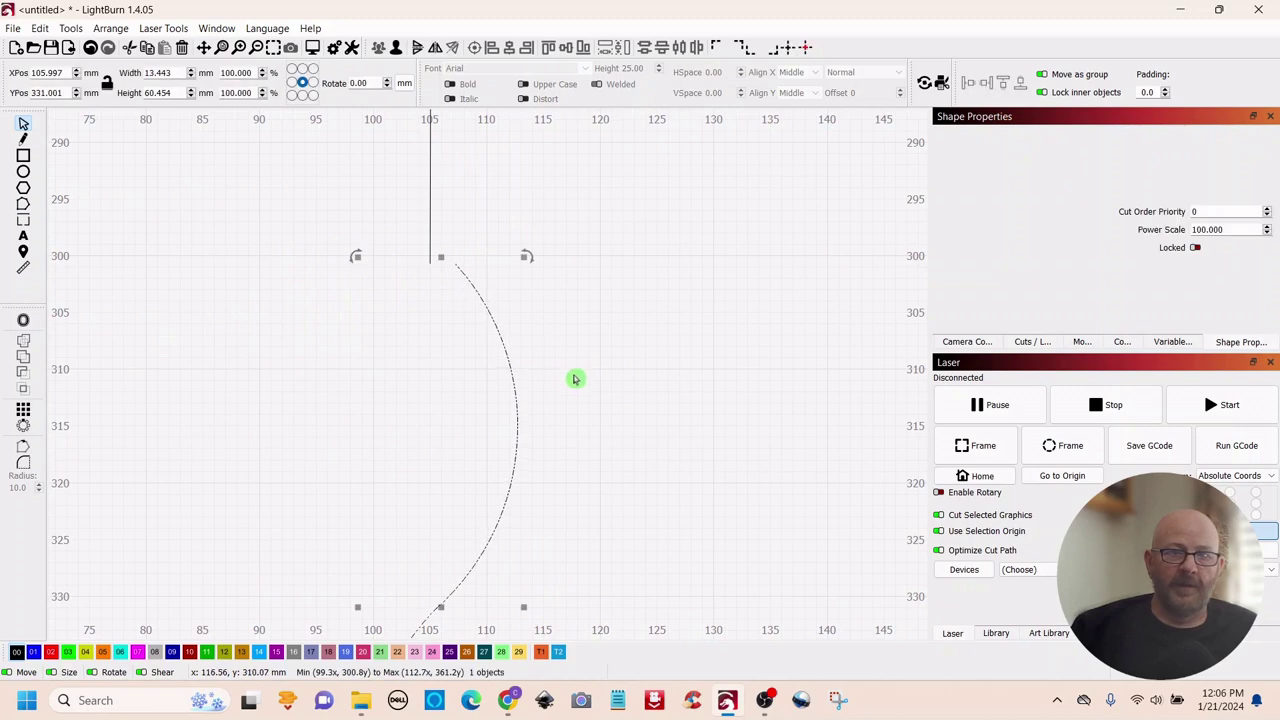
pyautogui.scroll(-1, 646, 406)
pyautogui.moveTo(684, 485); pyautogui.dragTo(707, 320)
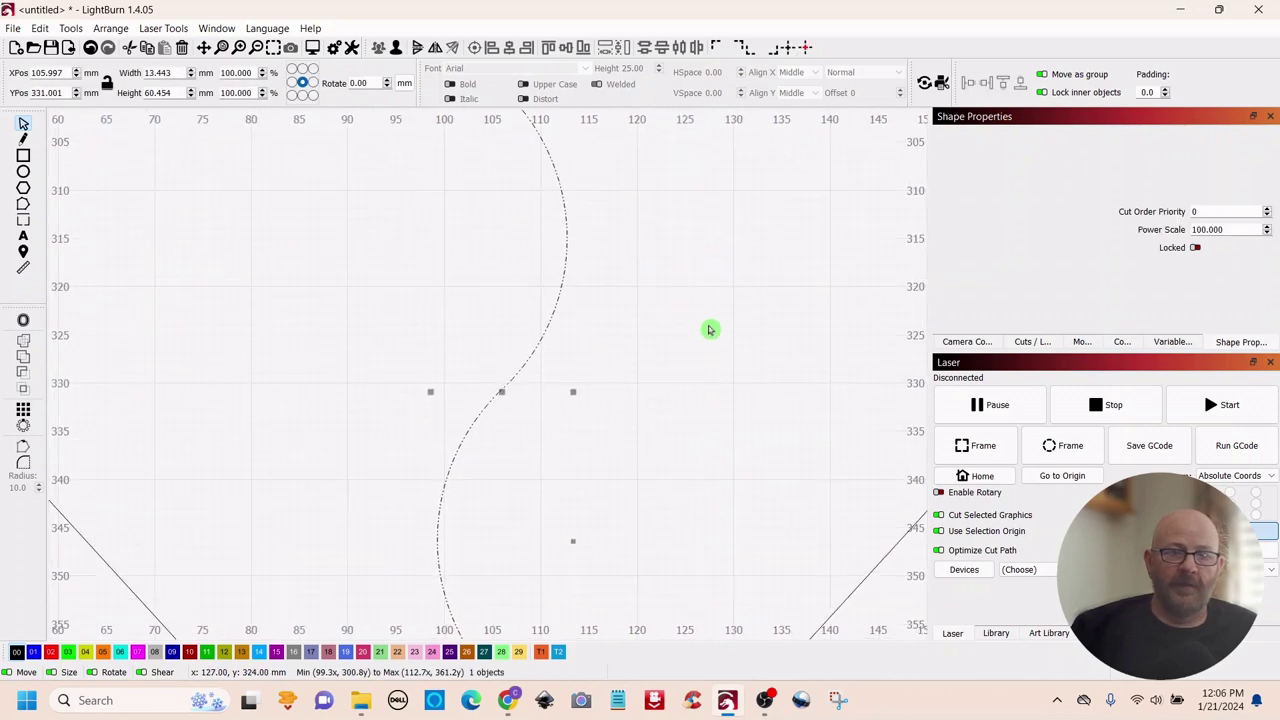
pyautogui.scroll(-2, 709, 323)
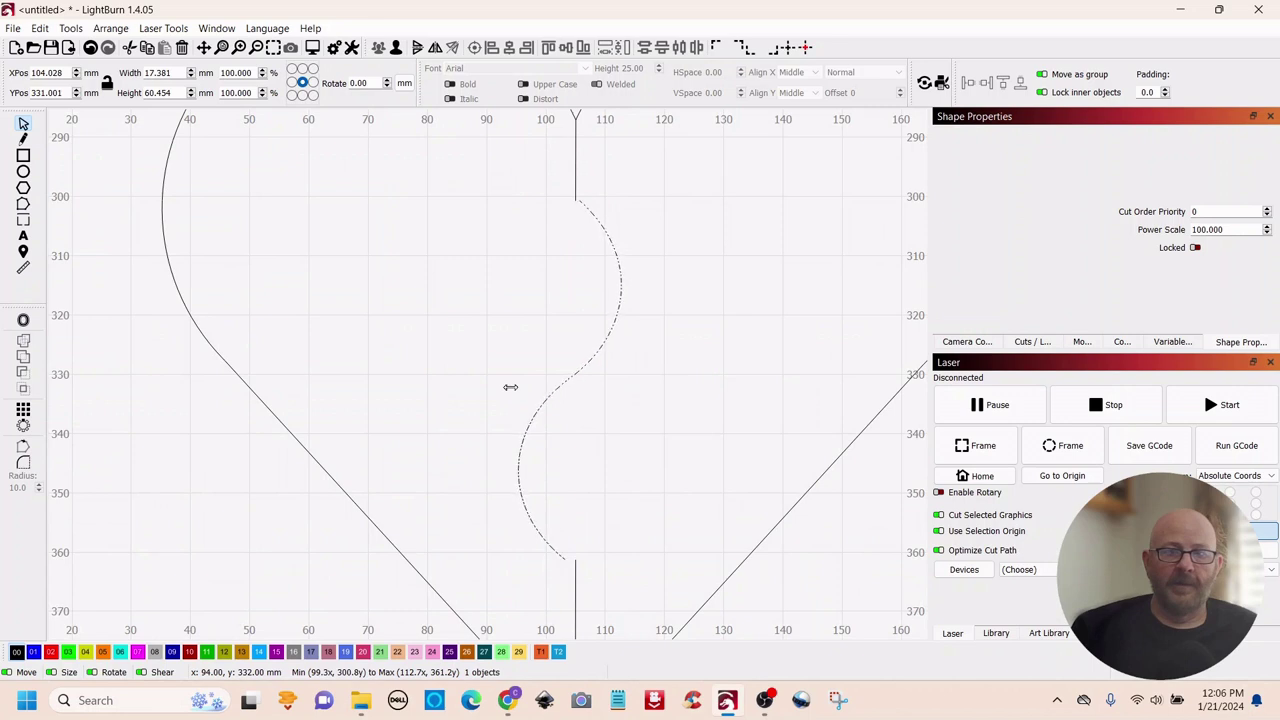
# Rotate the widened S-curve to a width of about 16.05 mm so its lower end lines up with the lower vertical line
pyautogui.click(586, 449)
pyautogui.moveTo(634, 568)
pyautogui.mouseDown()
pyautogui.moveTo(645, 573)
pyautogui.moveTo(650, 555)
pyautogui.mouseUp()
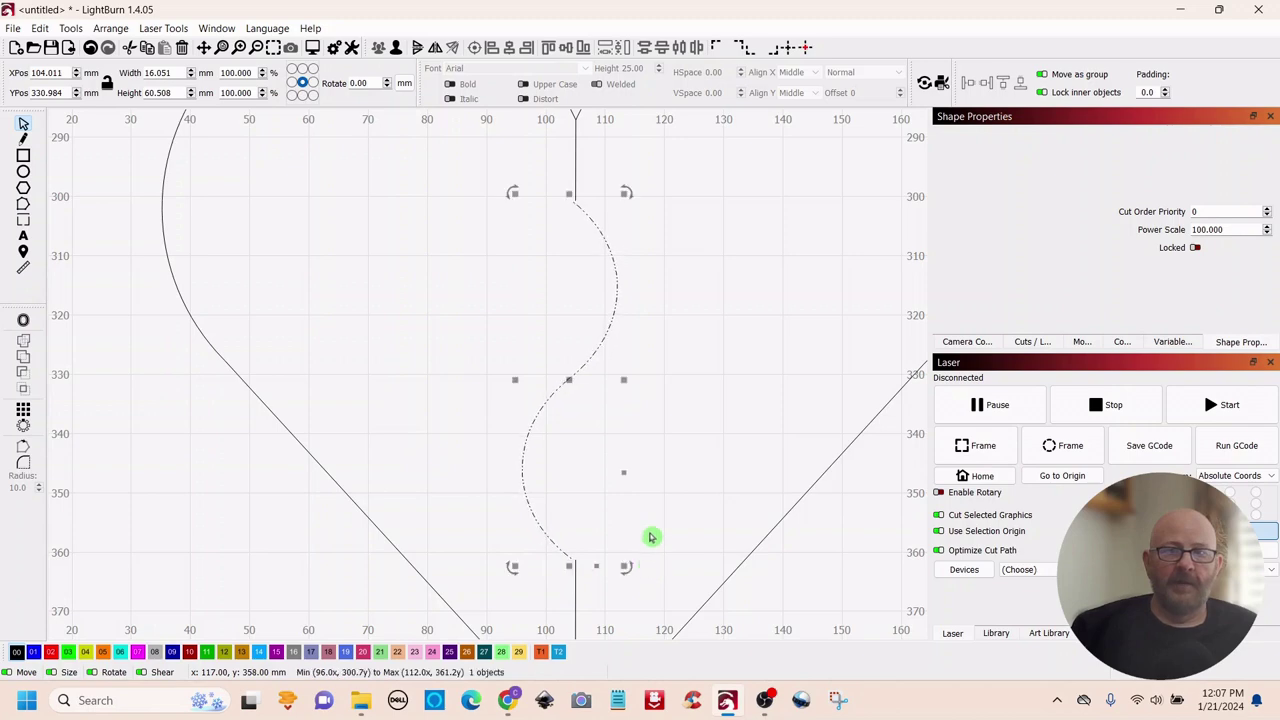
pyautogui.click(745, 355)
pyautogui.scroll(-3, 743, 381)
pyautogui.scroll(4, 731, 385)
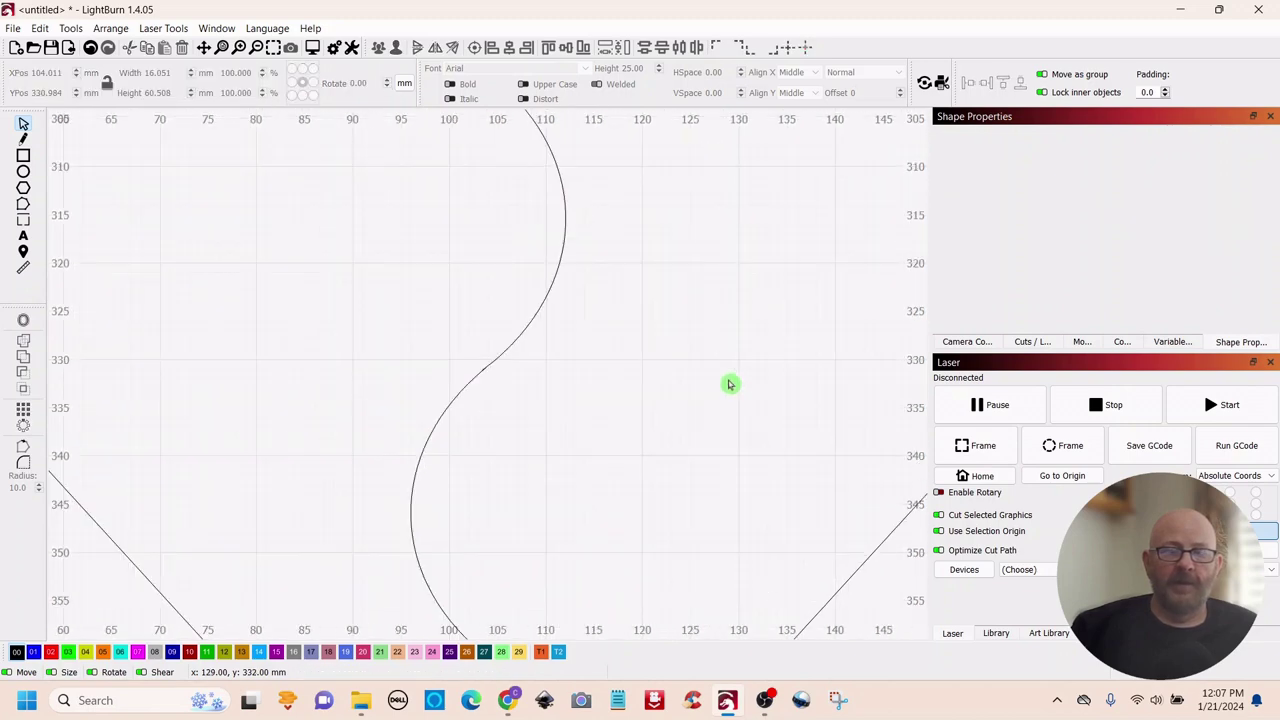
pyautogui.scroll(-2, 706, 325)
pyautogui.scroll(-1, 663, 423)
# Stretch the S-curve upward to a height of about 60.86 mm so it touches the end of the upper vertical line
pyautogui.scroll(7, 651, 449)
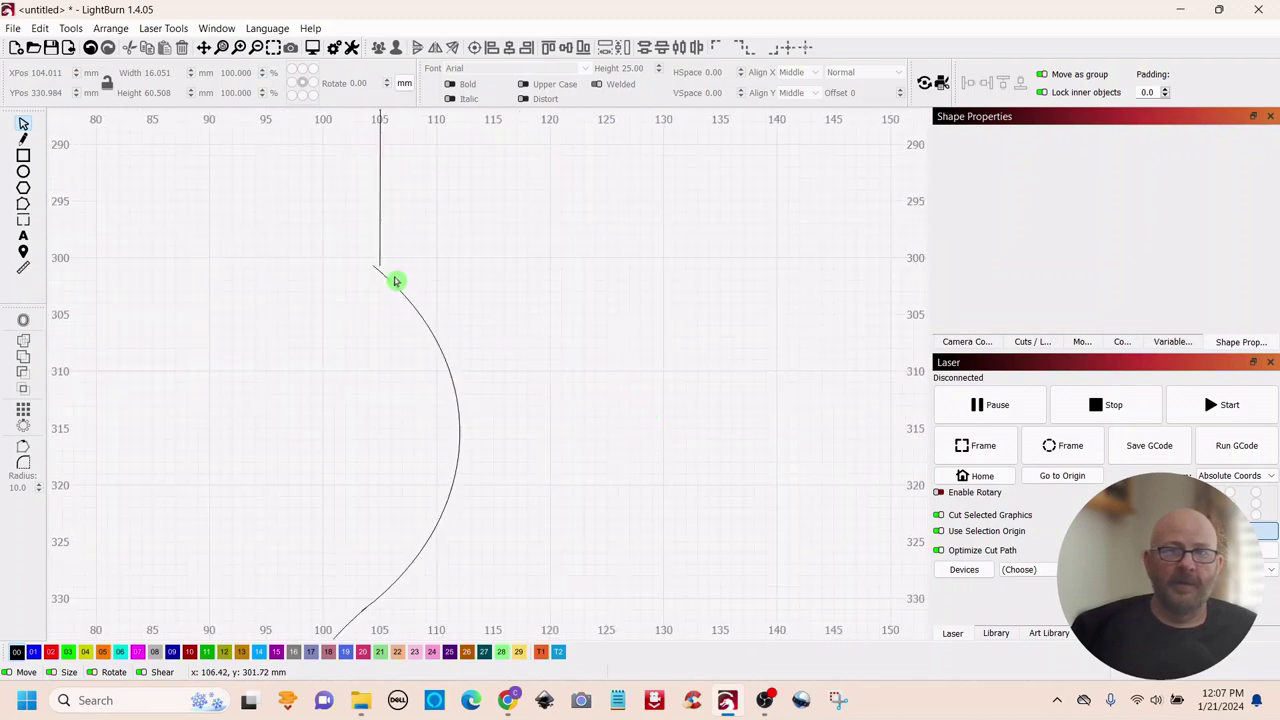
pyautogui.click(394, 295)
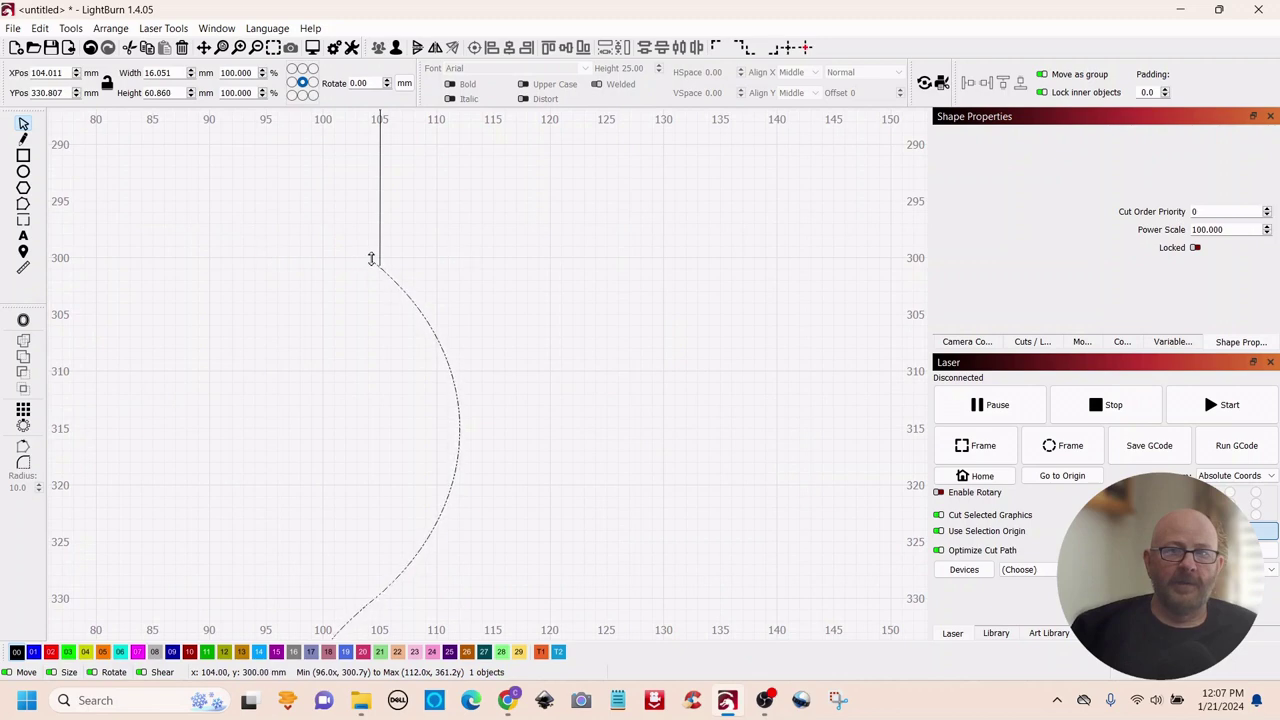
pyautogui.click(473, 287)
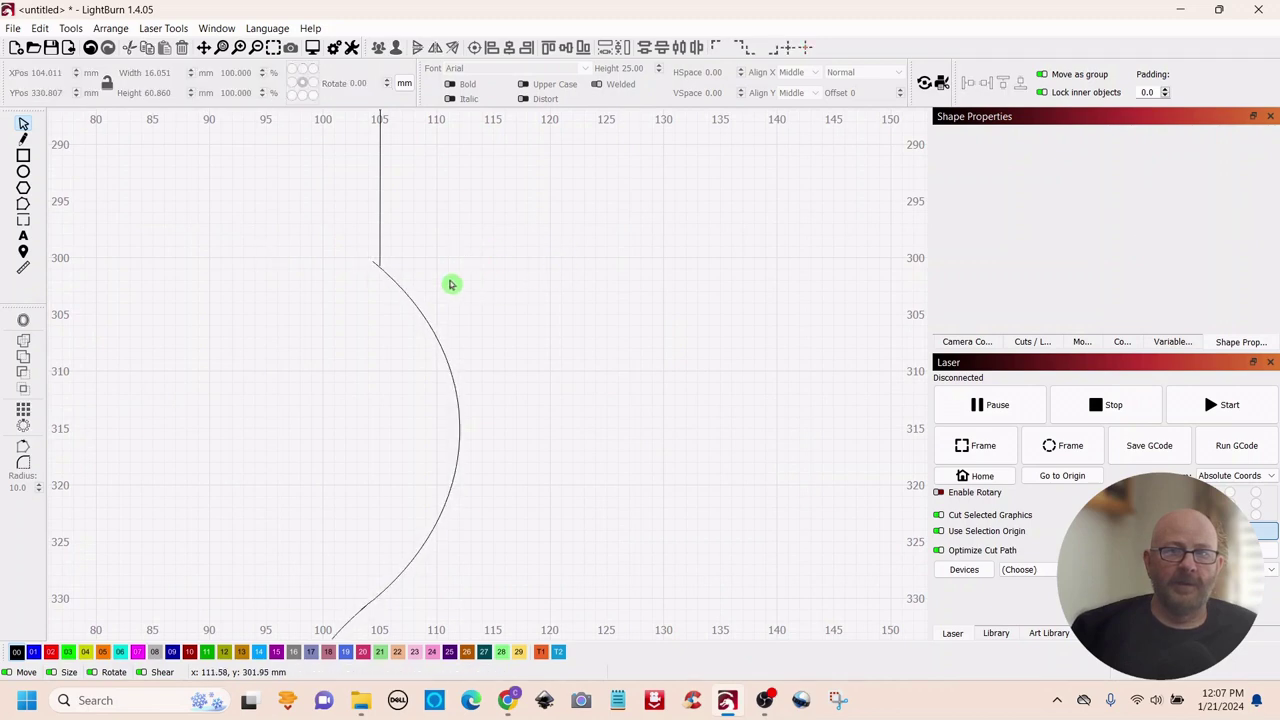
# Fine-tune the S-curve's rotation to a width of about 16.44 mm so its upper end joins the upper vertical line
pyautogui.click(447, 355)
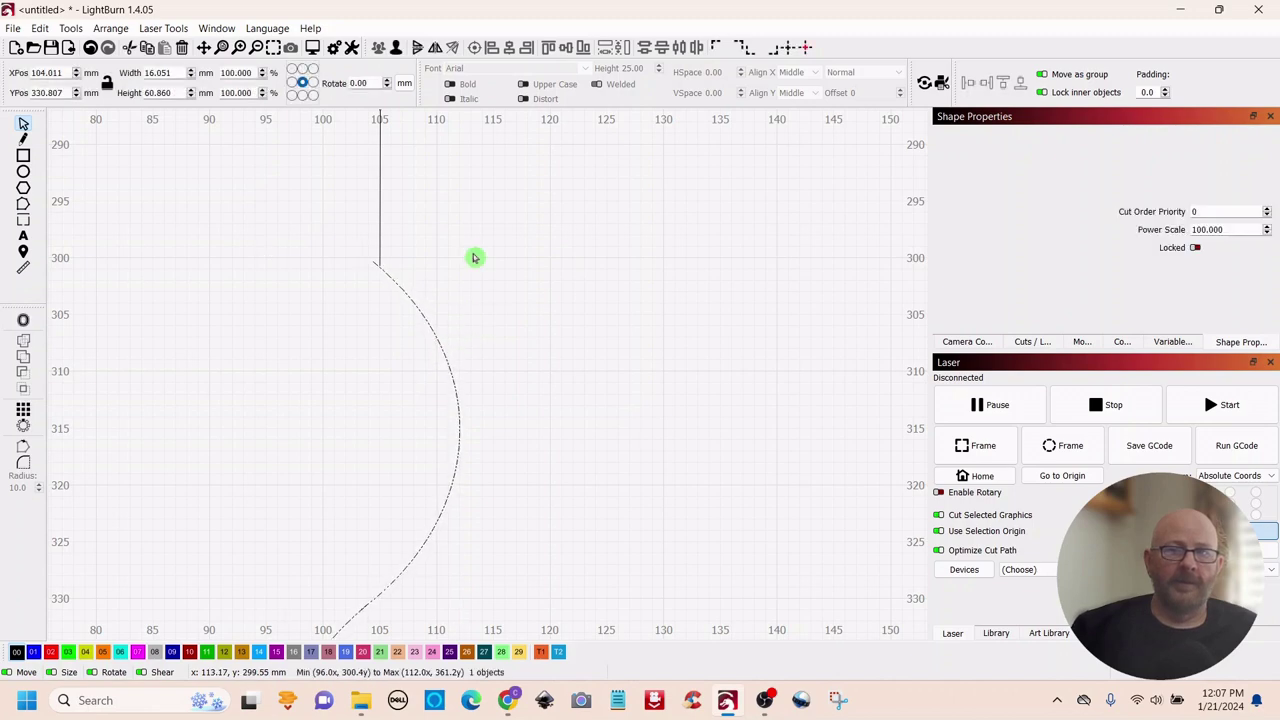
pyautogui.moveTo(474, 258); pyautogui.dragTo(476, 259)
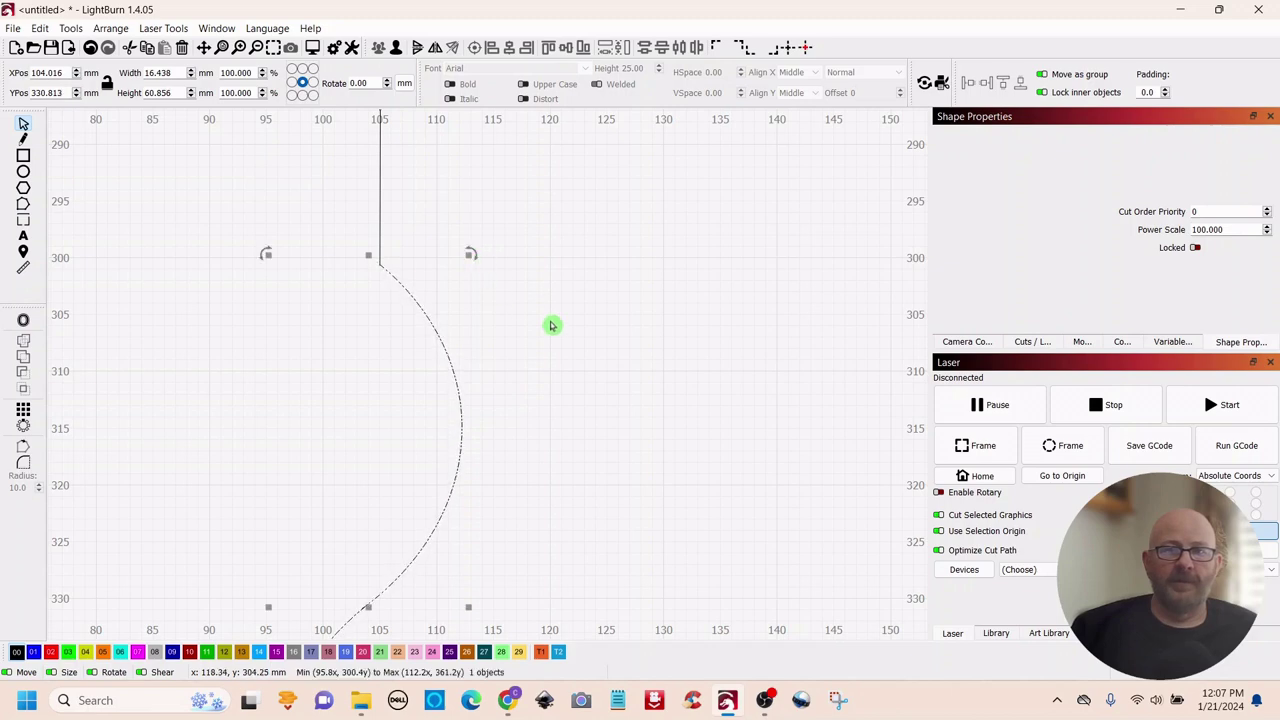
pyautogui.click(600, 363)
pyautogui.scroll(-4, 600, 383)
pyautogui.scroll(-5, 600, 383)
pyautogui.scroll(2, 606, 420)
pyautogui.scroll(3, 596, 473)
pyautogui.scroll(4, 596, 470)
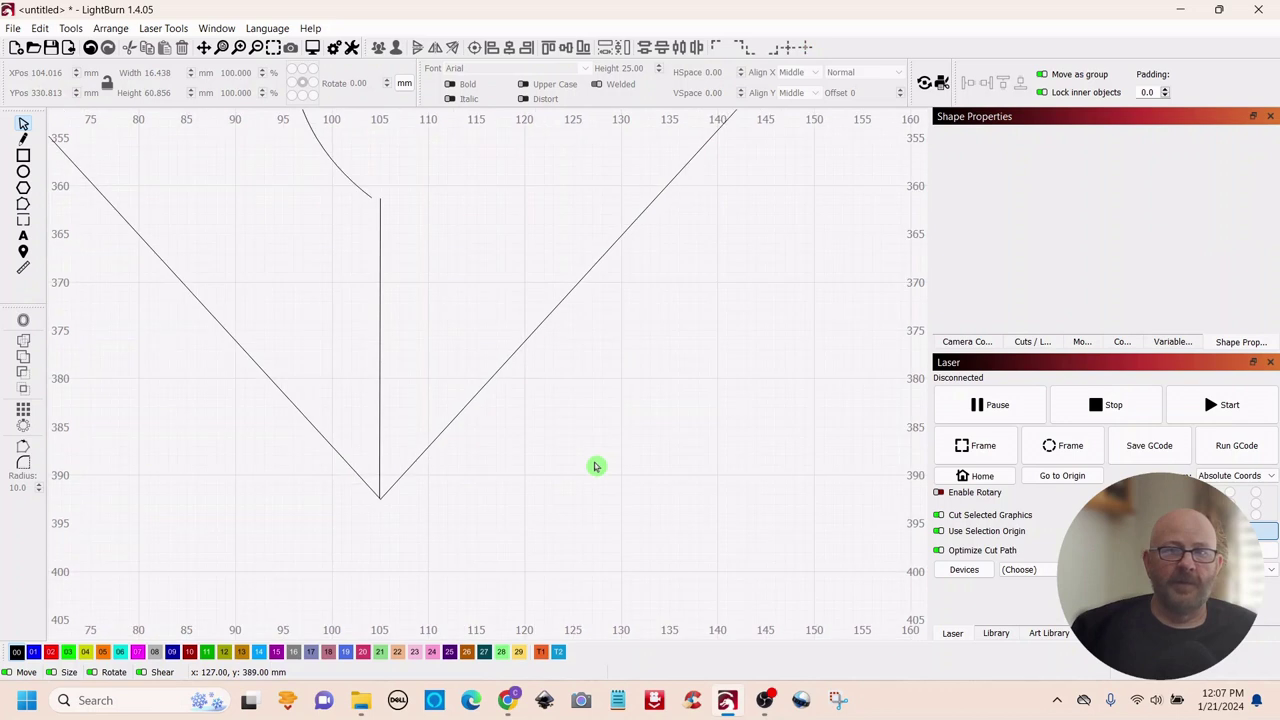
# Draw a short line from the S-curve's lower end to the lower vertical line at about X 105, Y 362 mm
pyautogui.moveTo(640, 386); pyautogui.dragTo(771, 477)
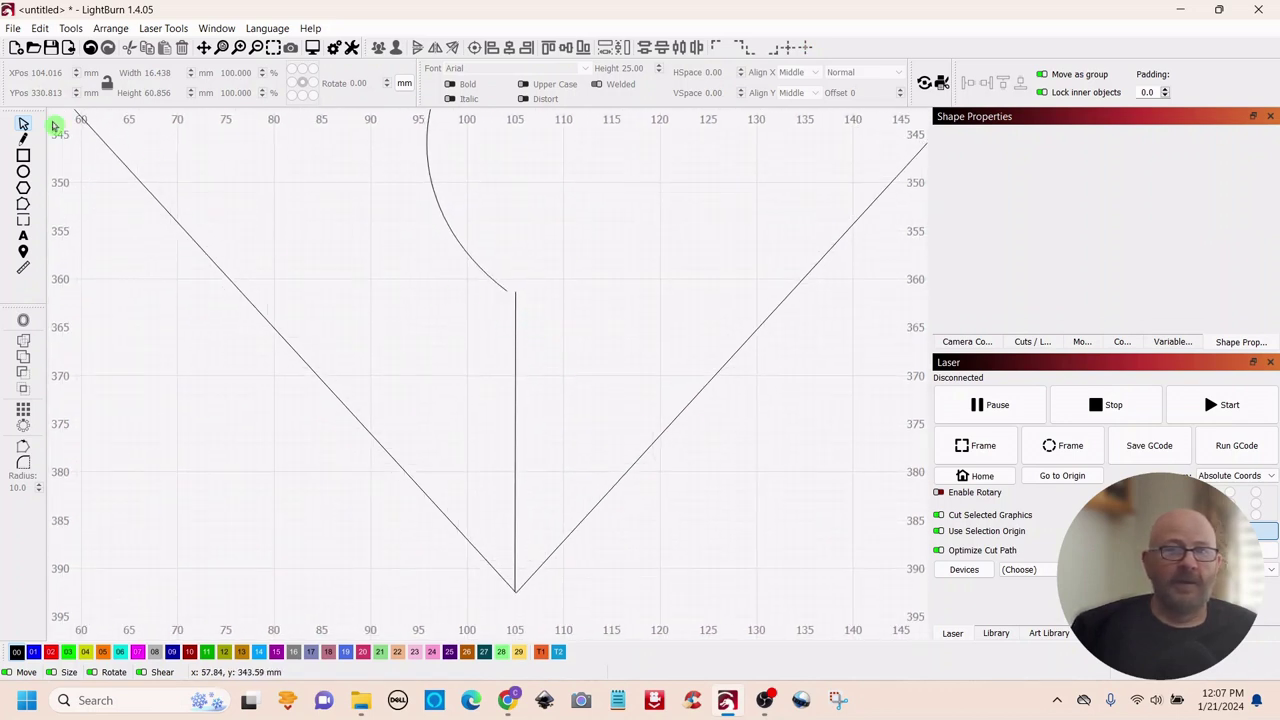
pyautogui.click(23, 145)
pyautogui.scroll(3, 537, 383)
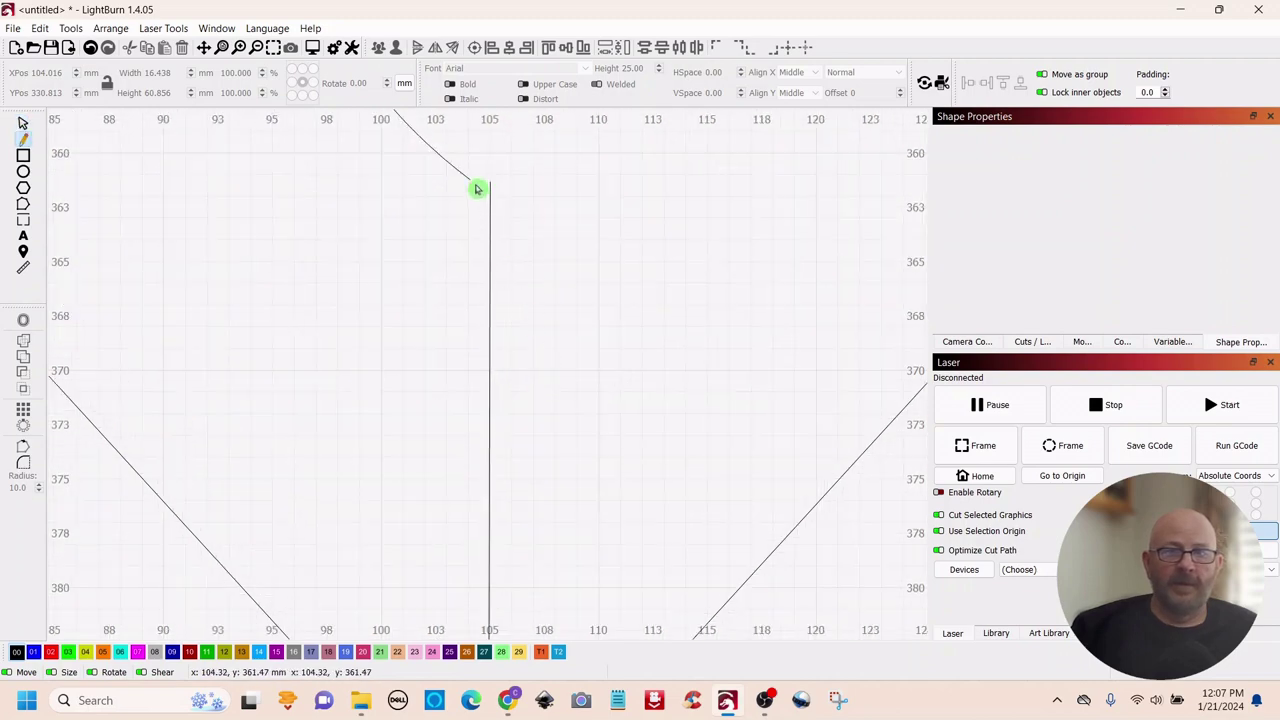
pyautogui.moveTo(473, 180); pyautogui.dragTo(484, 193)
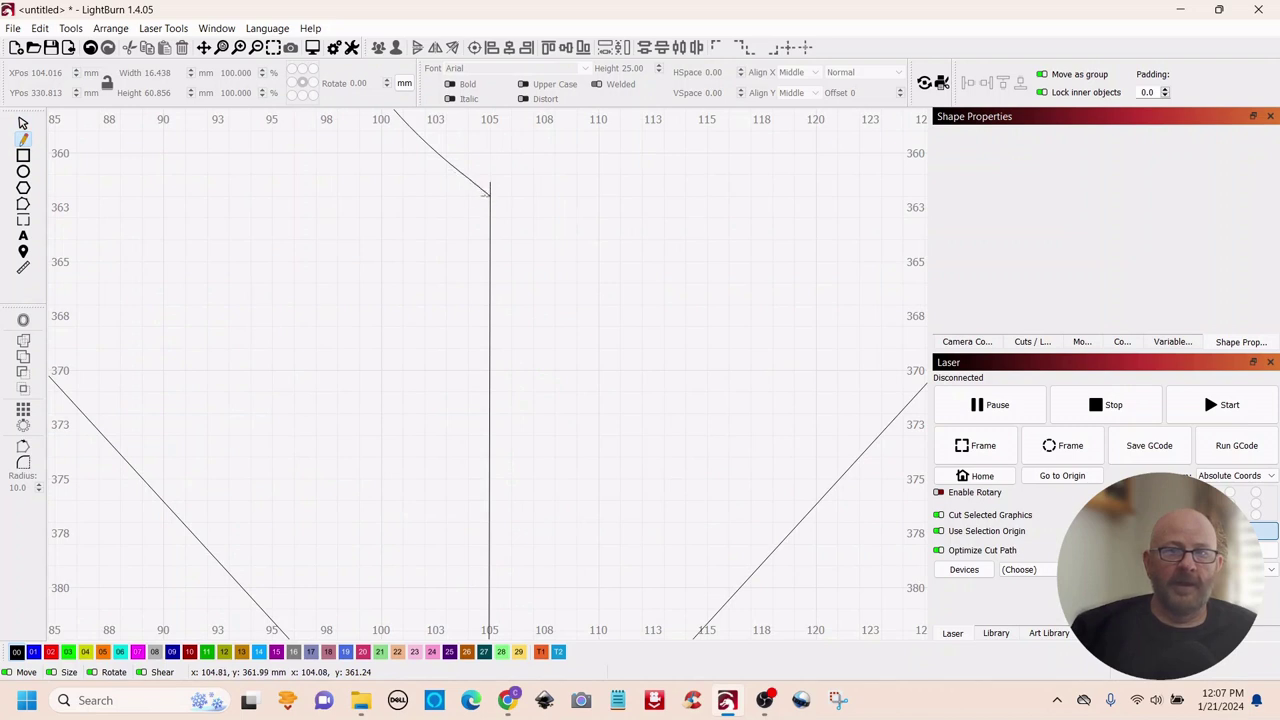
pyautogui.moveTo(489, 193)
pyautogui.mouseDown()
pyautogui.moveTo(488, 209)
pyautogui.moveTo(489, 192)
pyautogui.mouseUp()
pyautogui.click(551, 229)
pyautogui.moveTo(485, 188); pyautogui.dragTo(487, 195)
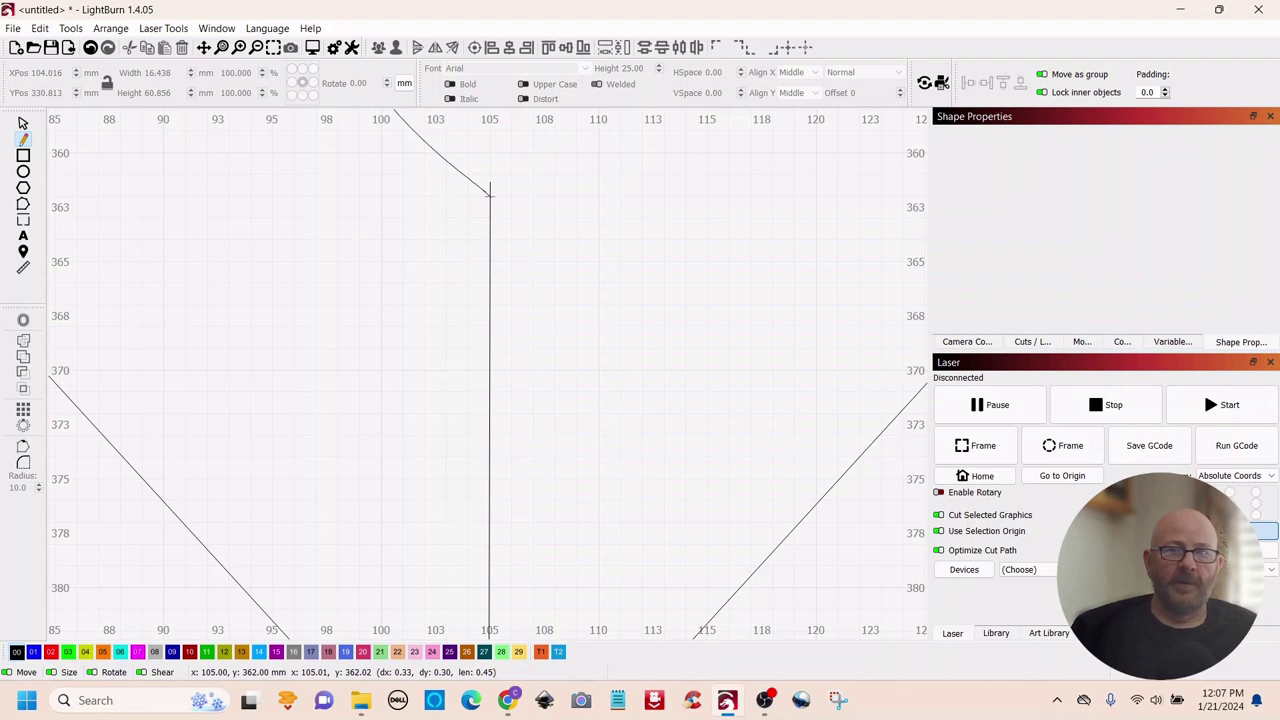
pyautogui.moveTo(489, 195); pyautogui.dragTo(489, 192)
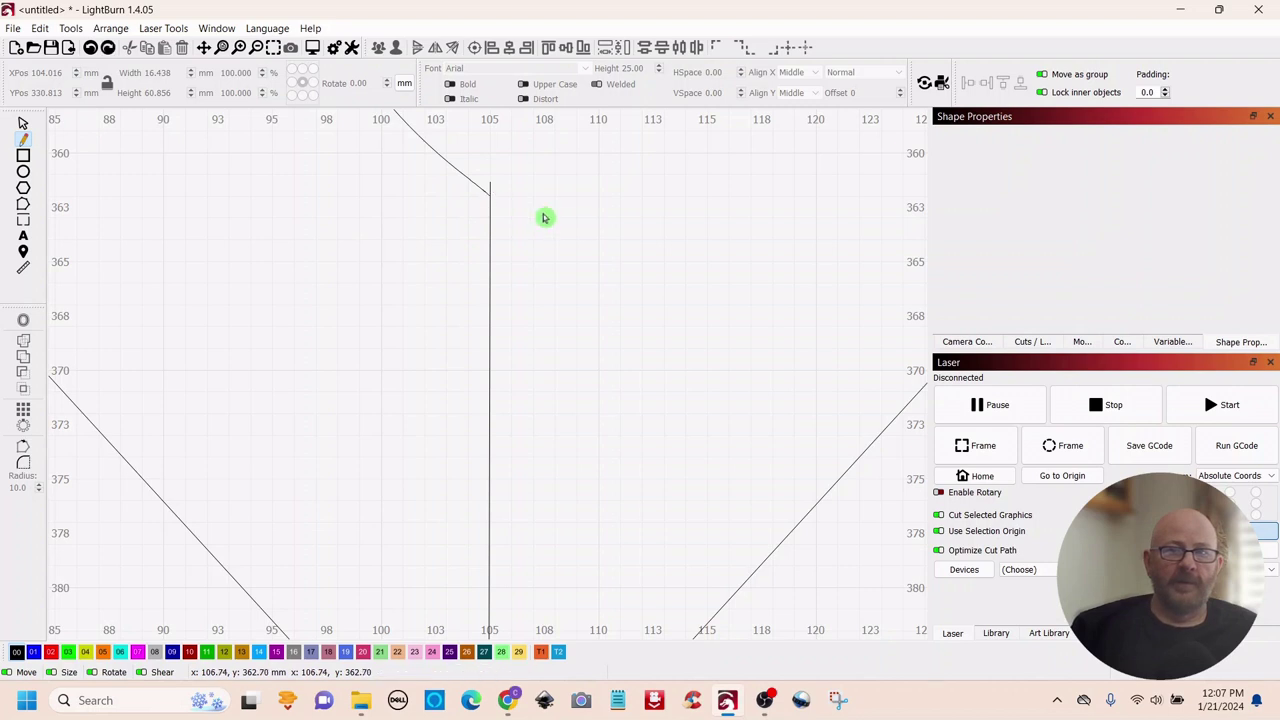
pyautogui.click(21, 126)
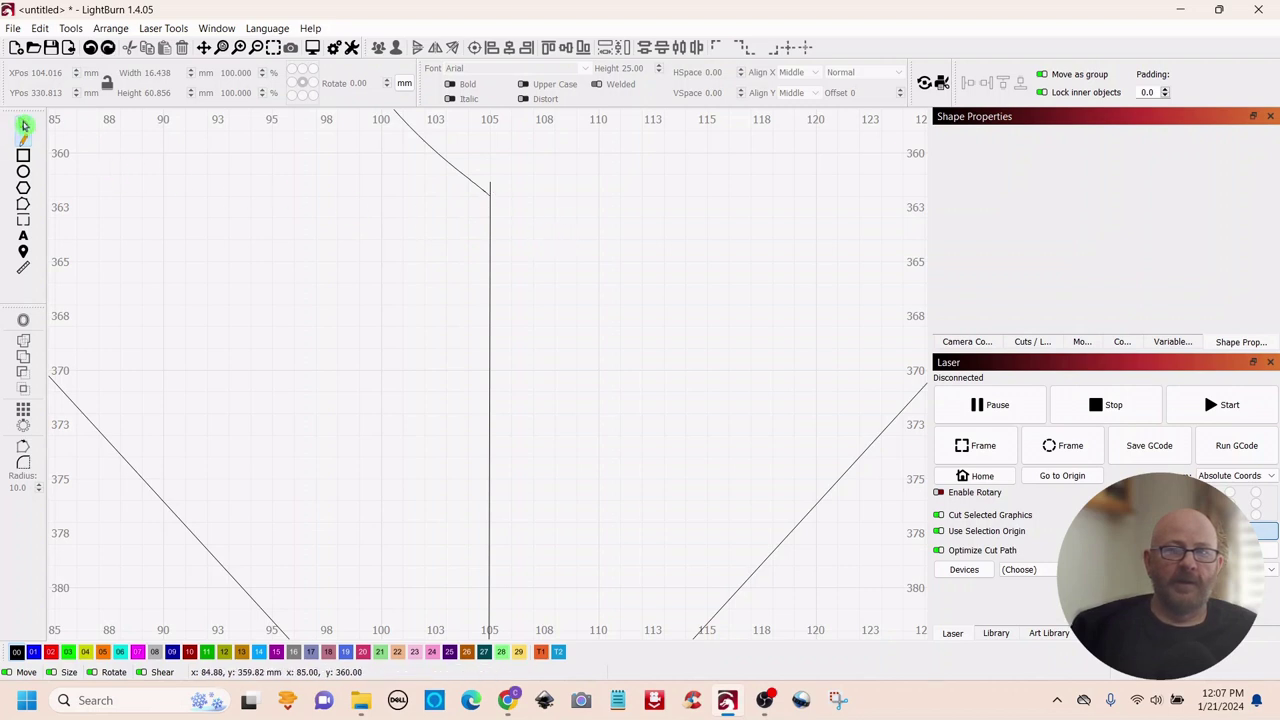
# Shorten the lower vertical line from its upper end to a height of about 30.48 mm so it meets the connecting line
pyautogui.scroll(-6, 560, 350)
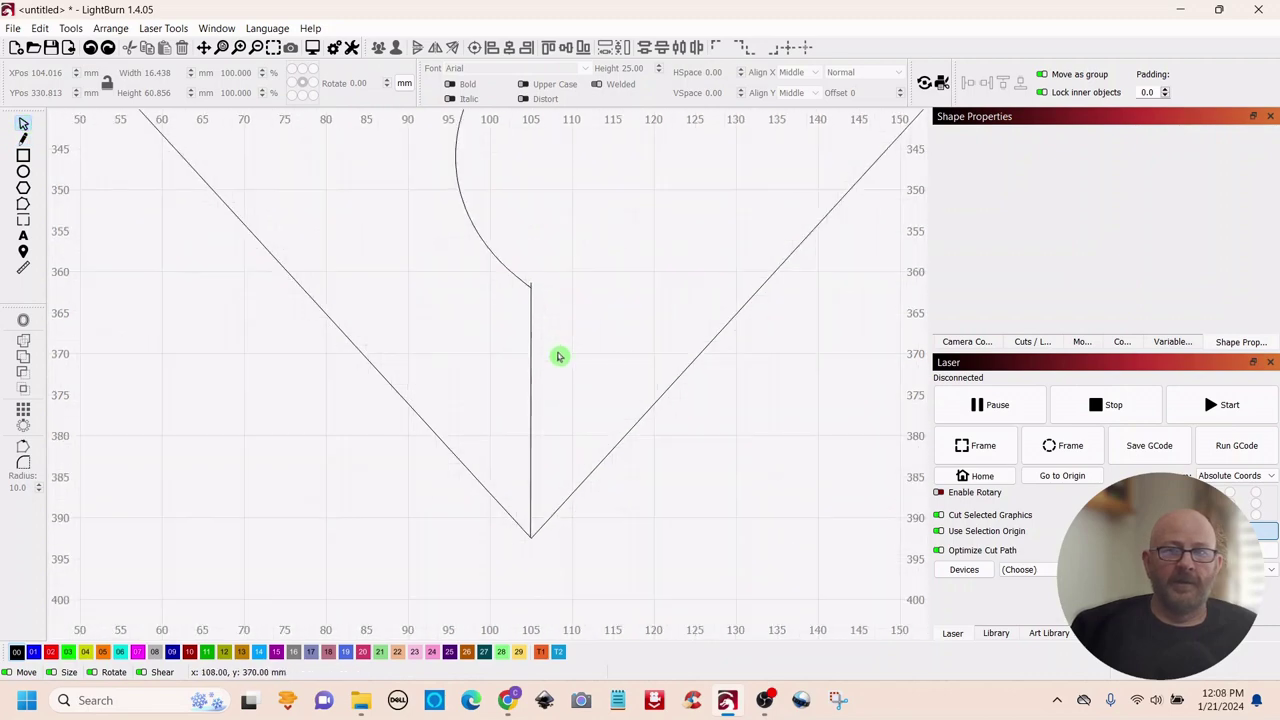
pyautogui.scroll(2, 565, 369)
pyautogui.scroll(4, 565, 369)
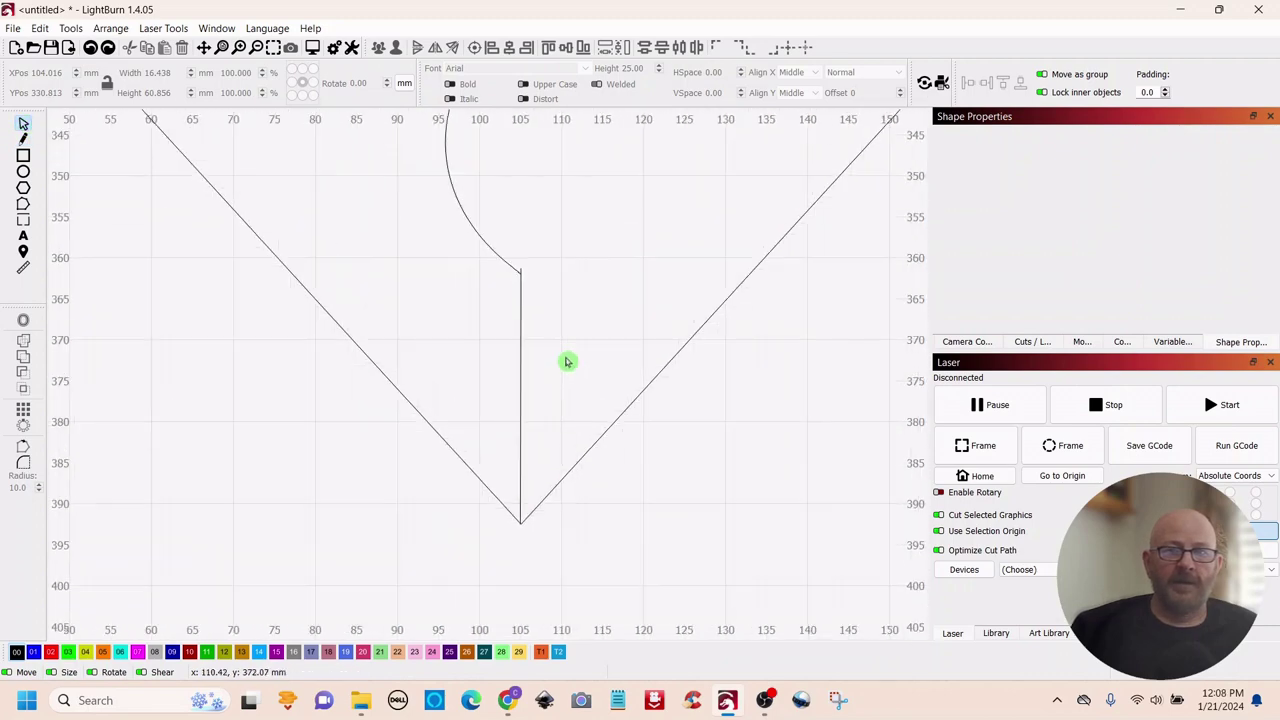
pyautogui.moveTo(563, 358); pyautogui.dragTo(485, 403)
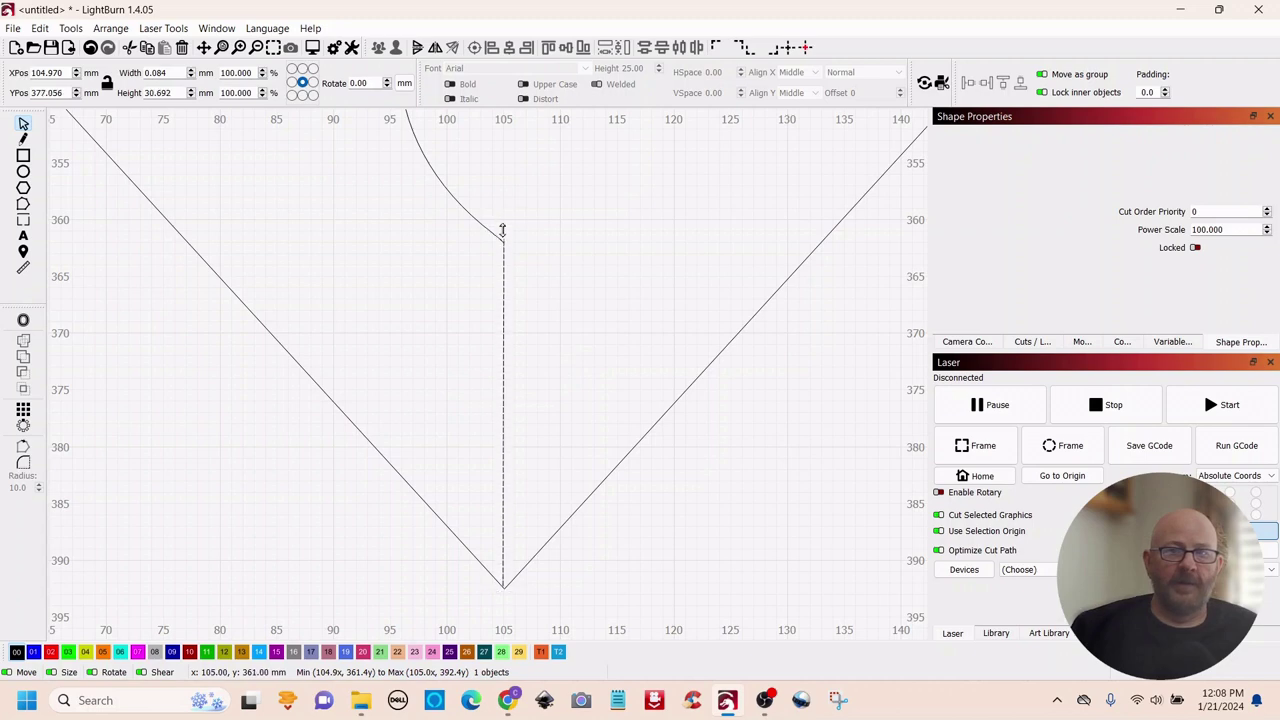
pyautogui.click(614, 254)
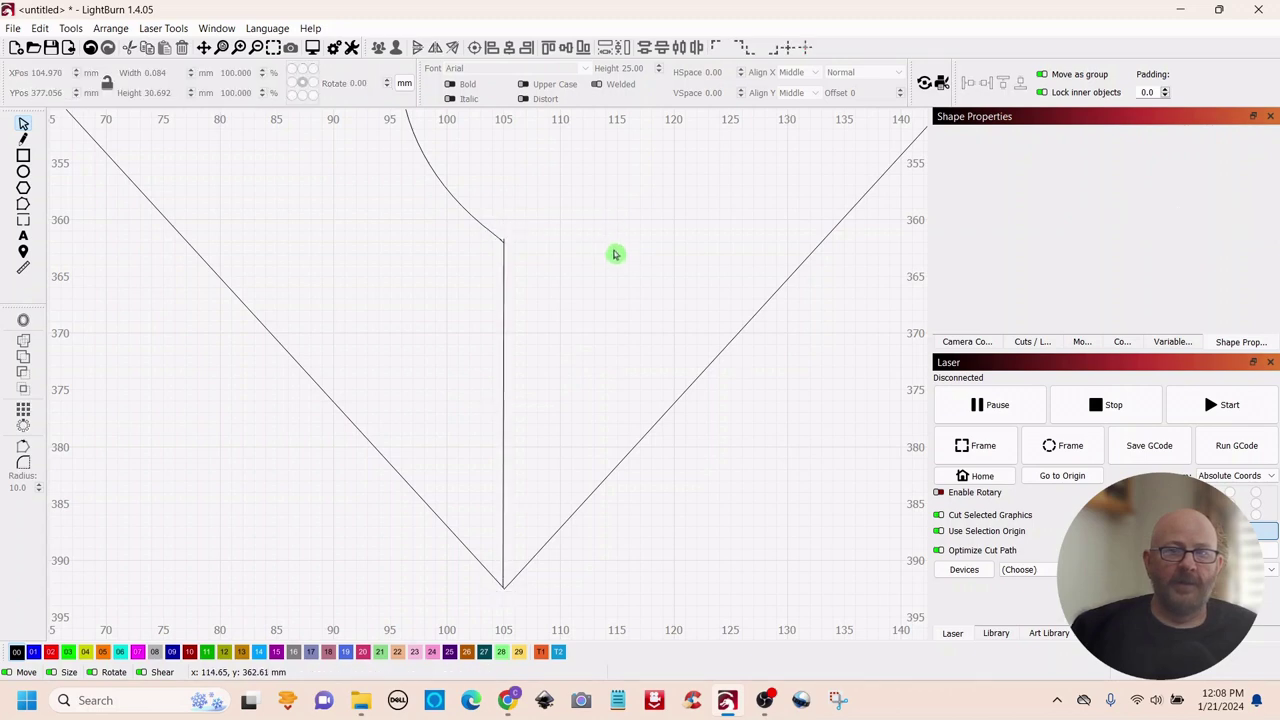
pyautogui.click(503, 297)
pyautogui.scroll(4, 517, 277)
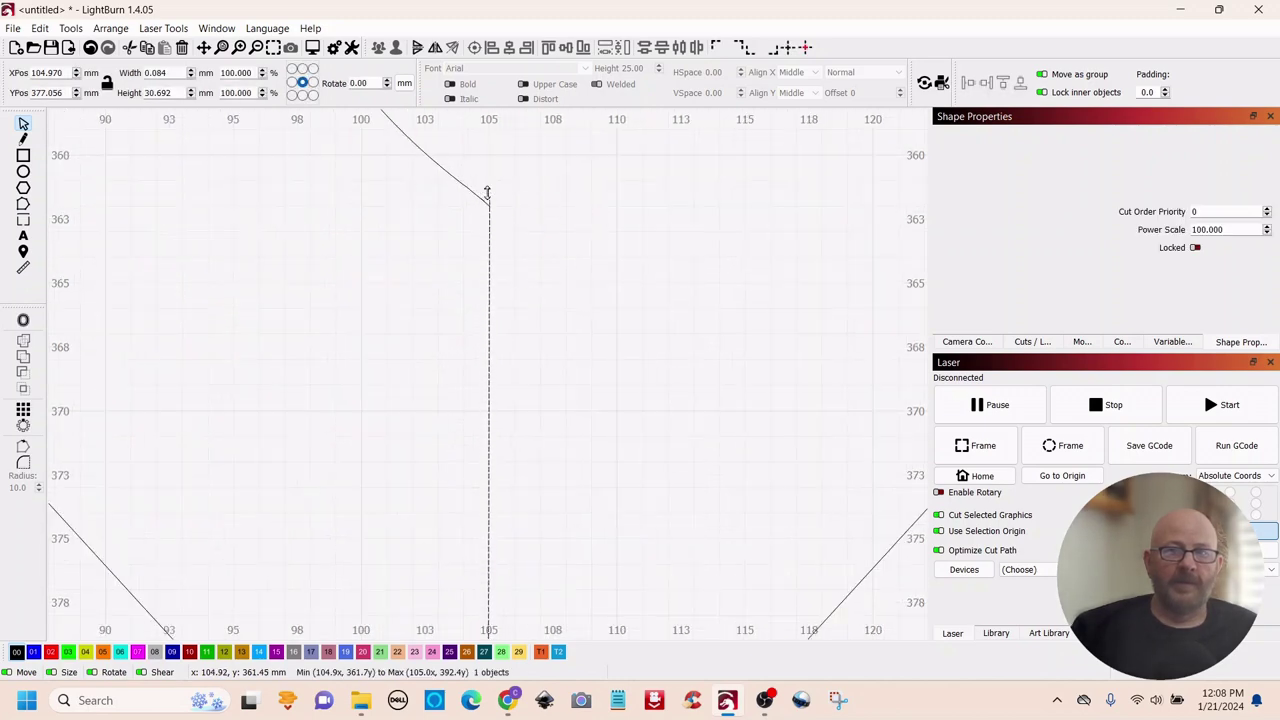
pyautogui.click(622, 271)
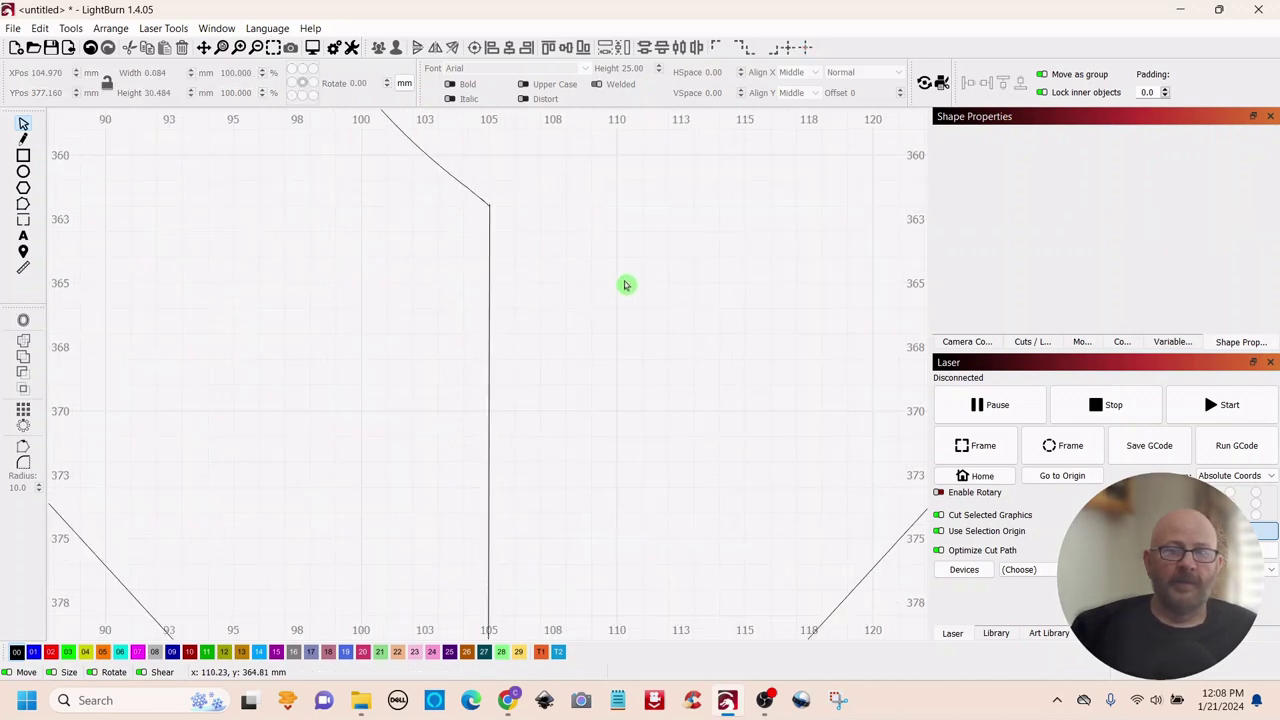
# Group the S-curve, the connecting line and both vertical lines inside the large heart into one dividing line
pyautogui.scroll(-8, 623, 277)
pyautogui.scroll(-2, 714, 357)
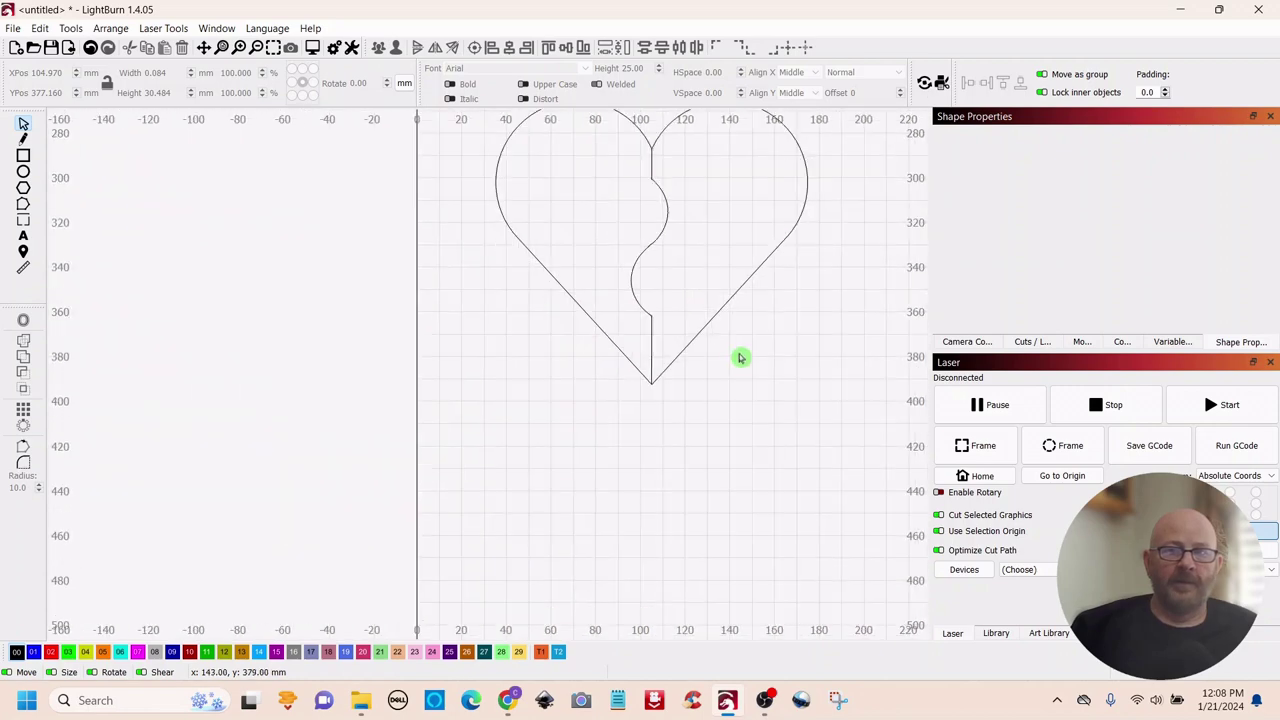
pyautogui.scroll(-3, 783, 389)
pyautogui.moveTo(751, 423); pyautogui.dragTo(594, 450)
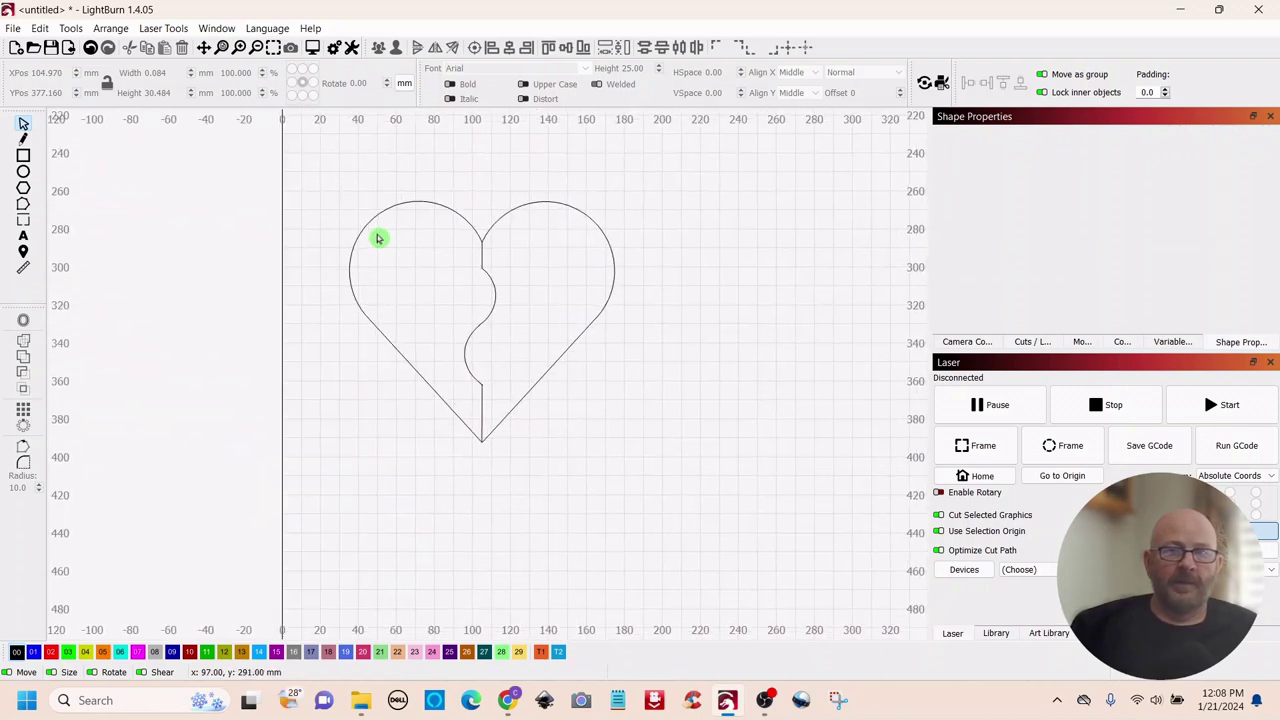
pyautogui.click(24, 123)
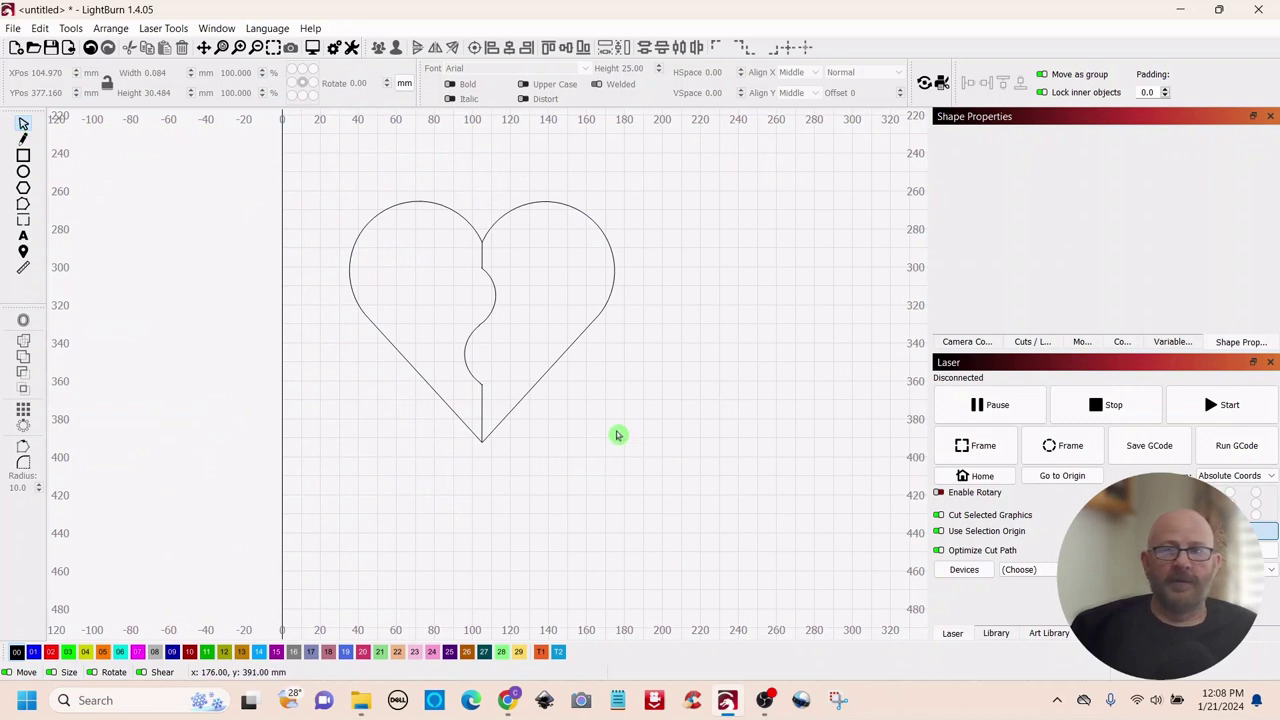
pyautogui.moveTo(545, 258); pyautogui.dragTo(452, 350)
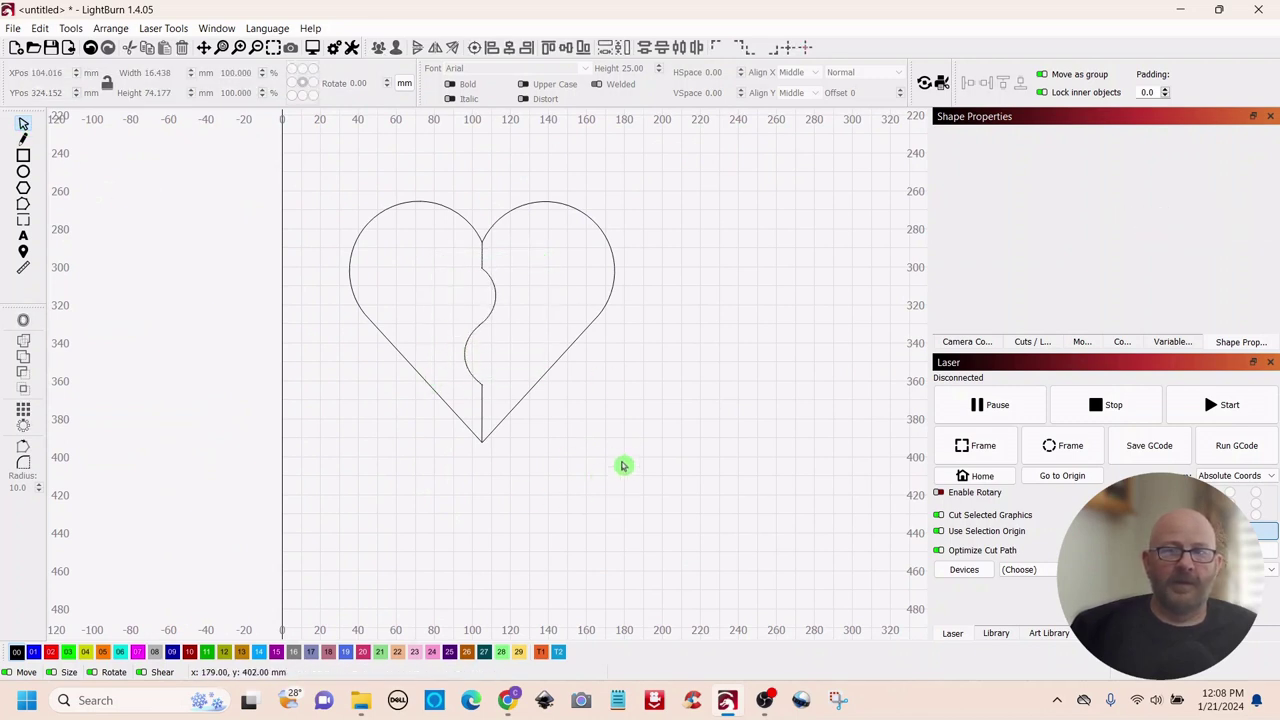
pyautogui.moveTo(496, 263); pyautogui.dragTo(465, 400)
pyautogui.rightClick(485, 342)
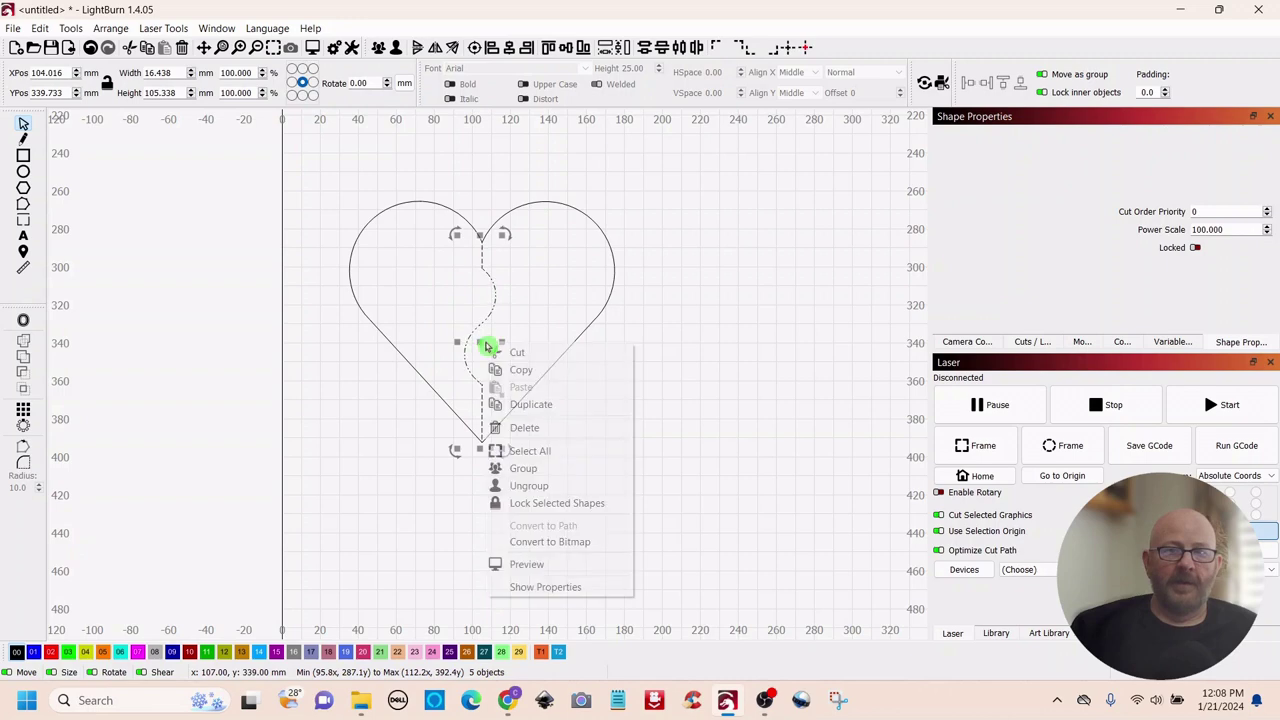
pyautogui.click(516, 469)
pyautogui.click(654, 467)
# Move the large heart together with its dividing line to a centre position of X 163, Y 341 mm
pyautogui.scroll(3, 660, 468)
pyautogui.scroll(-3, 663, 469)
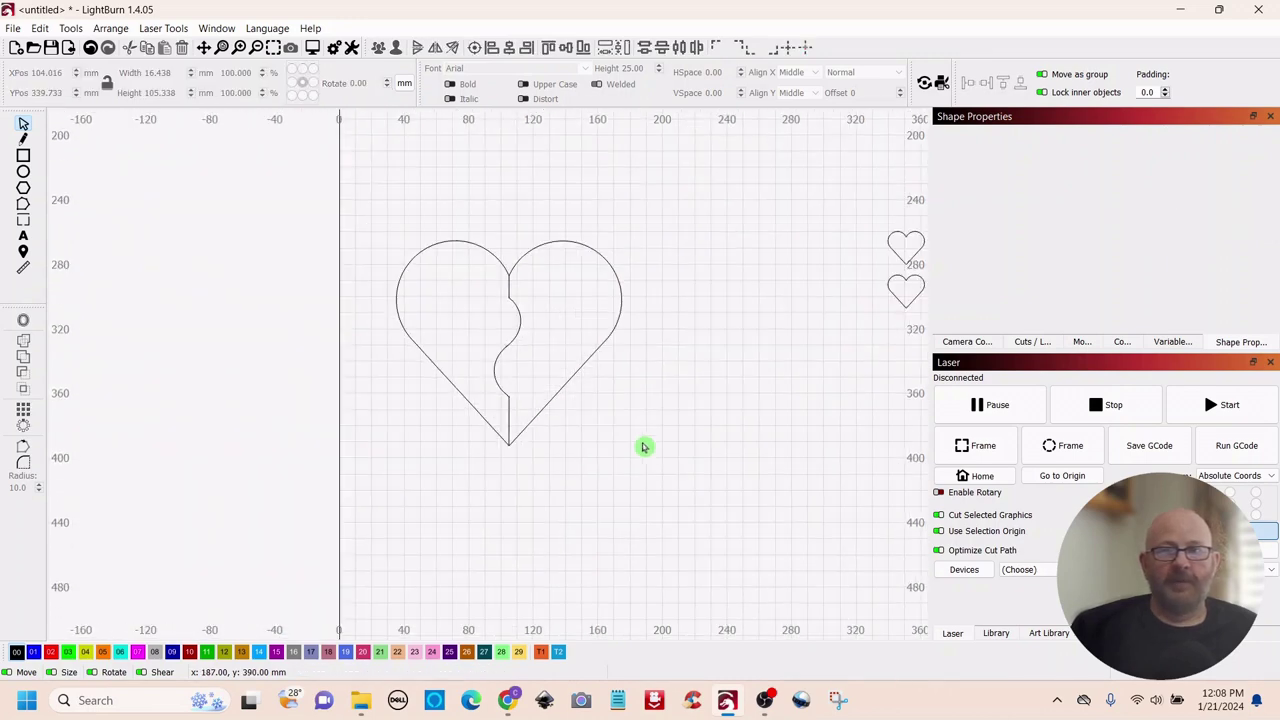
pyautogui.moveTo(665, 197); pyautogui.dragTo(370, 483)
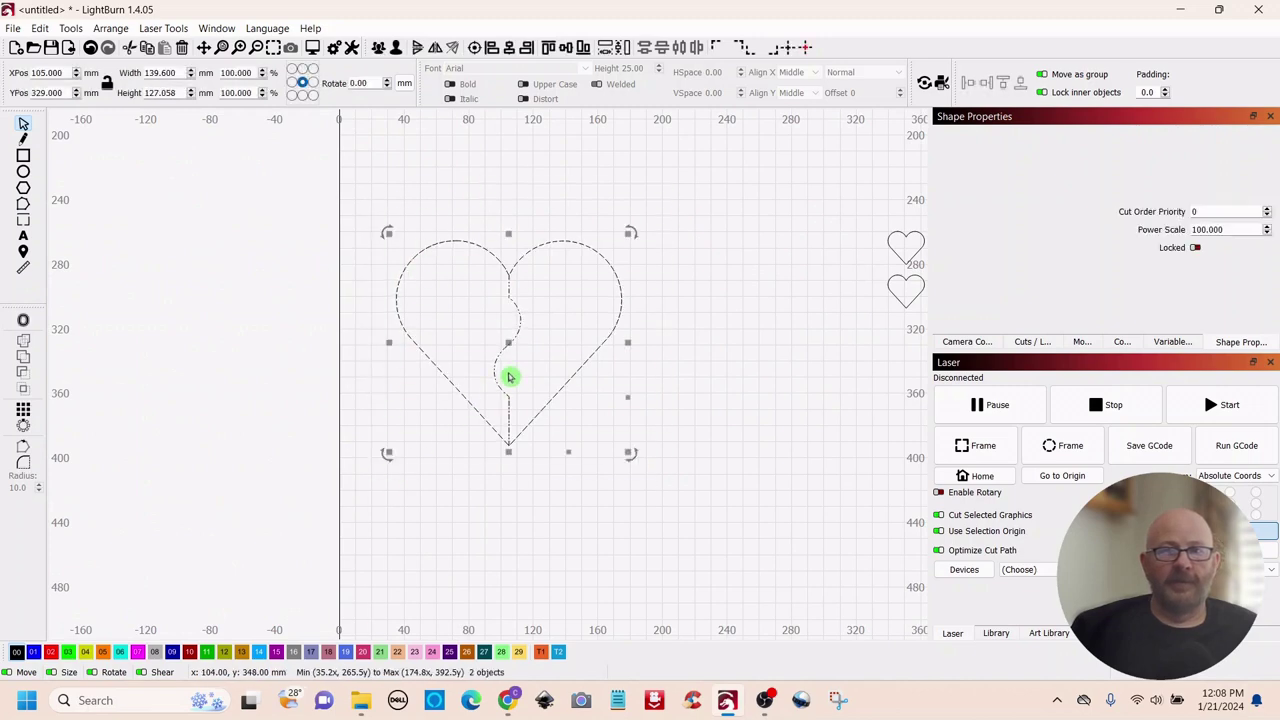
pyautogui.moveTo(508, 343); pyautogui.dragTo(604, 366)
pyautogui.moveTo(805, 487); pyautogui.dragTo(646, 480)
pyautogui.scroll(1, 655, 482)
pyautogui.scroll(3, 659, 484)
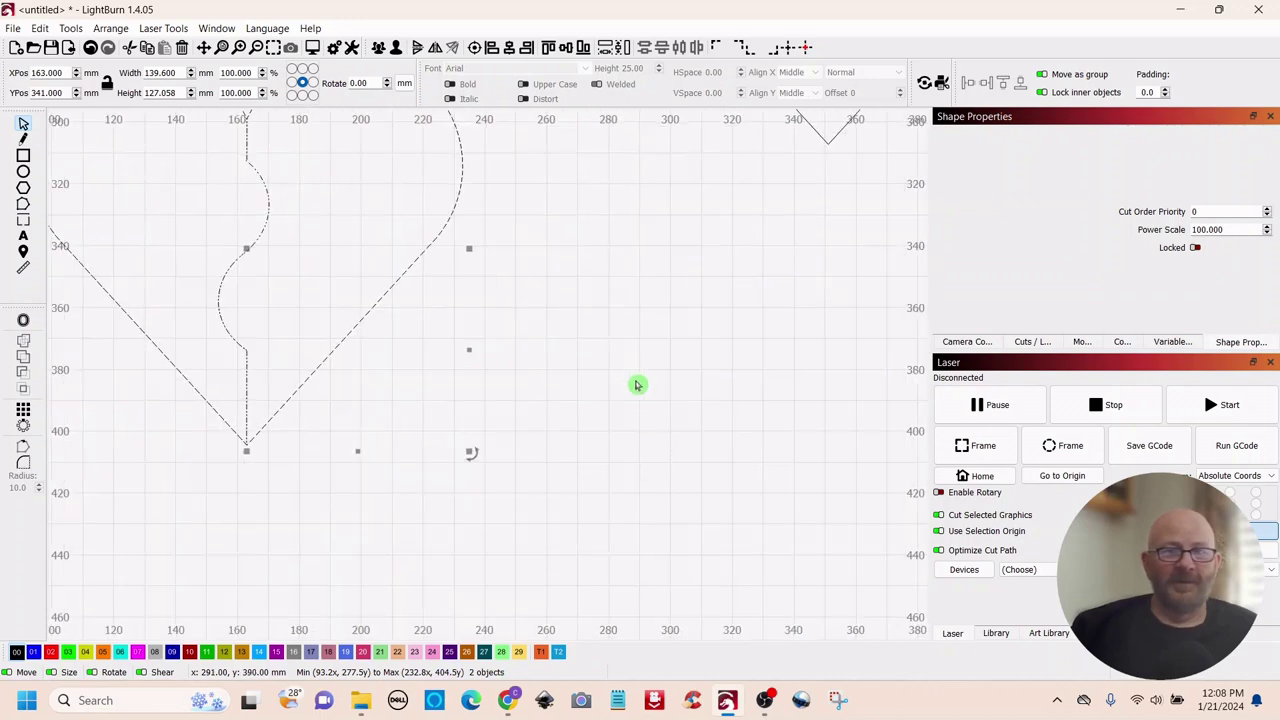
pyautogui.click(634, 373)
# Assign the grouped dividing line of the large heart to the green layer 03
pyautogui.scroll(-3, 634, 373)
pyautogui.scroll(1, 634, 382)
pyautogui.scroll(-1, 575, 410)
pyautogui.scroll(1, 620, 435)
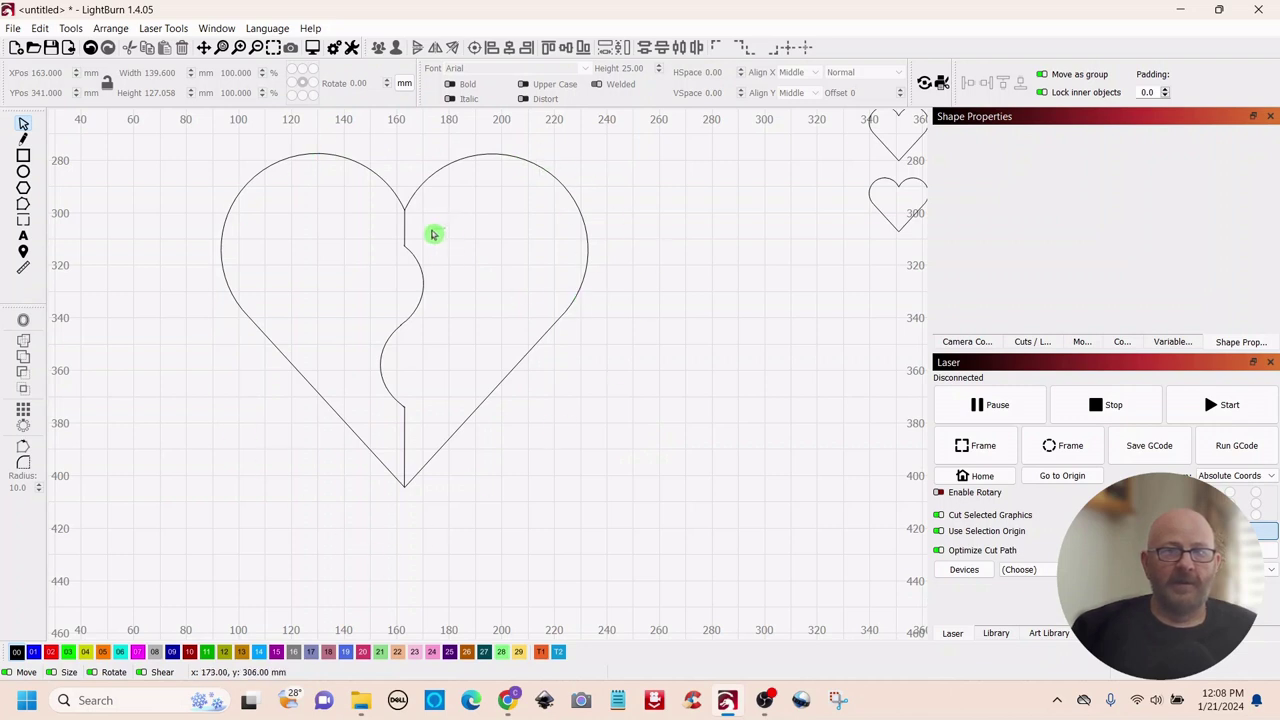
pyautogui.moveTo(391, 263); pyautogui.dragTo(391, 265)
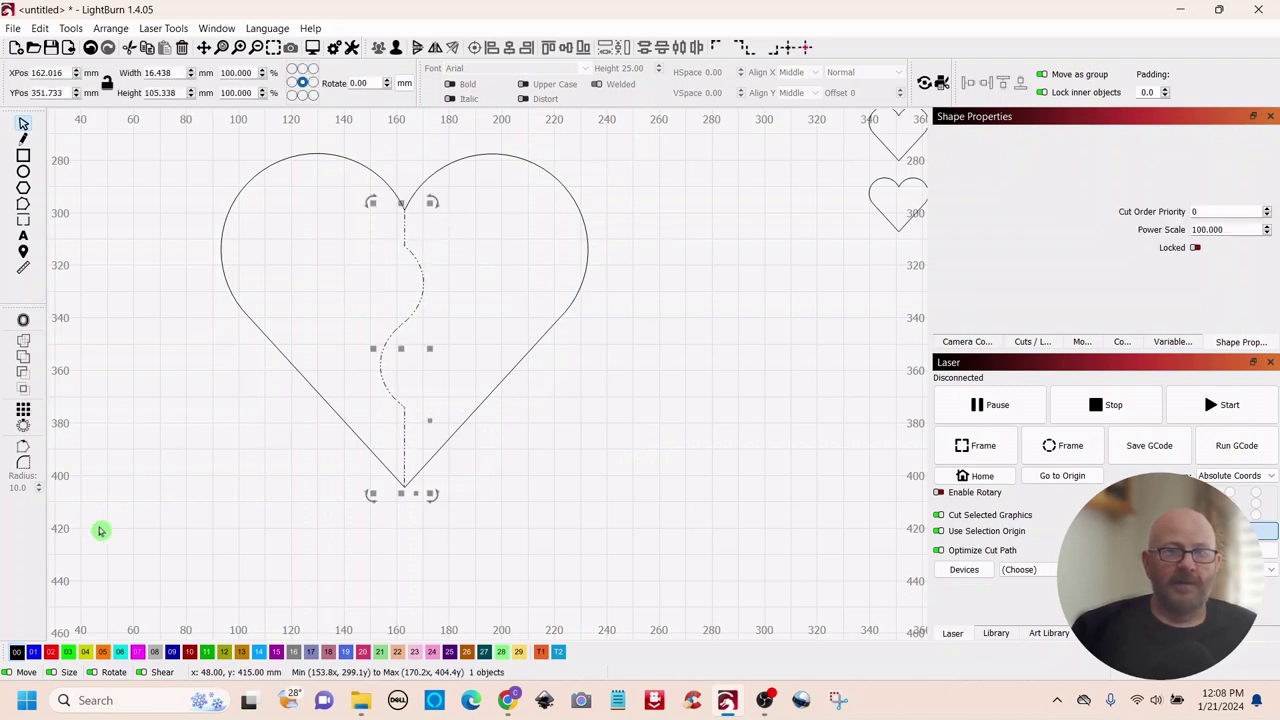
pyautogui.click(69, 654)
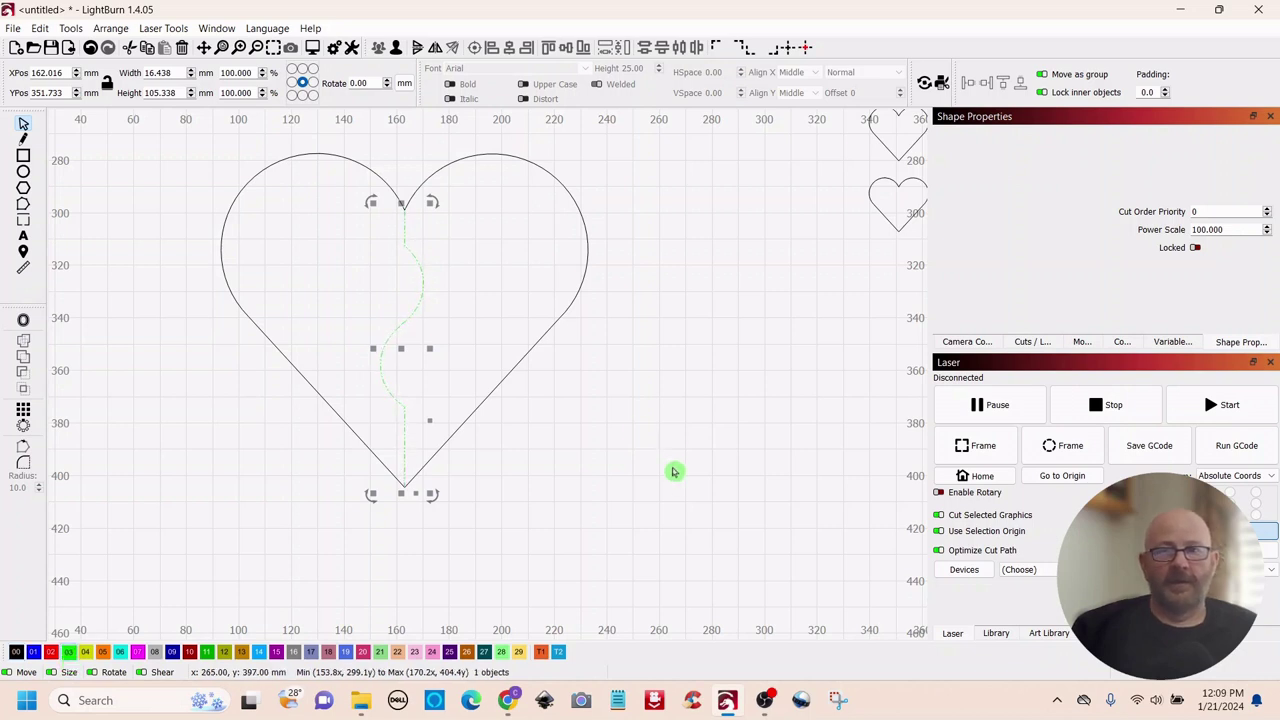
# Move the green layer C03 above the black layer C00 in the cut order and return it below
pyautogui.click(1033, 344)
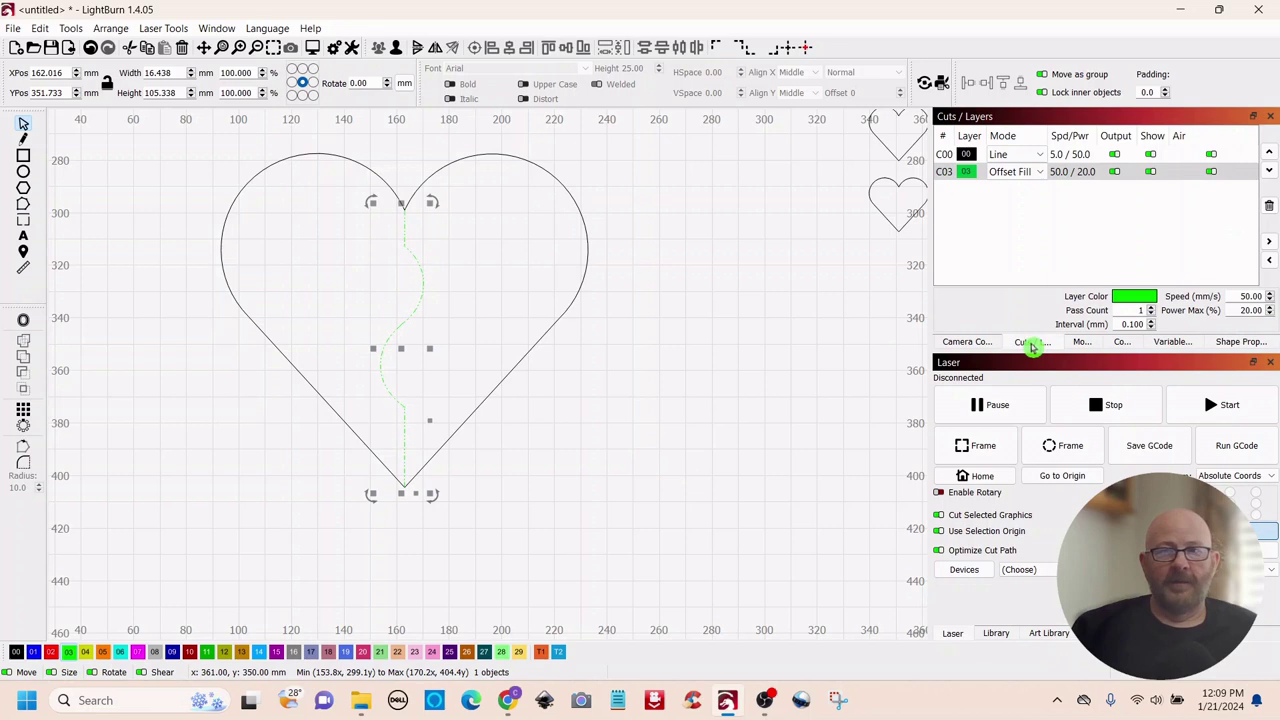
pyautogui.click(958, 180)
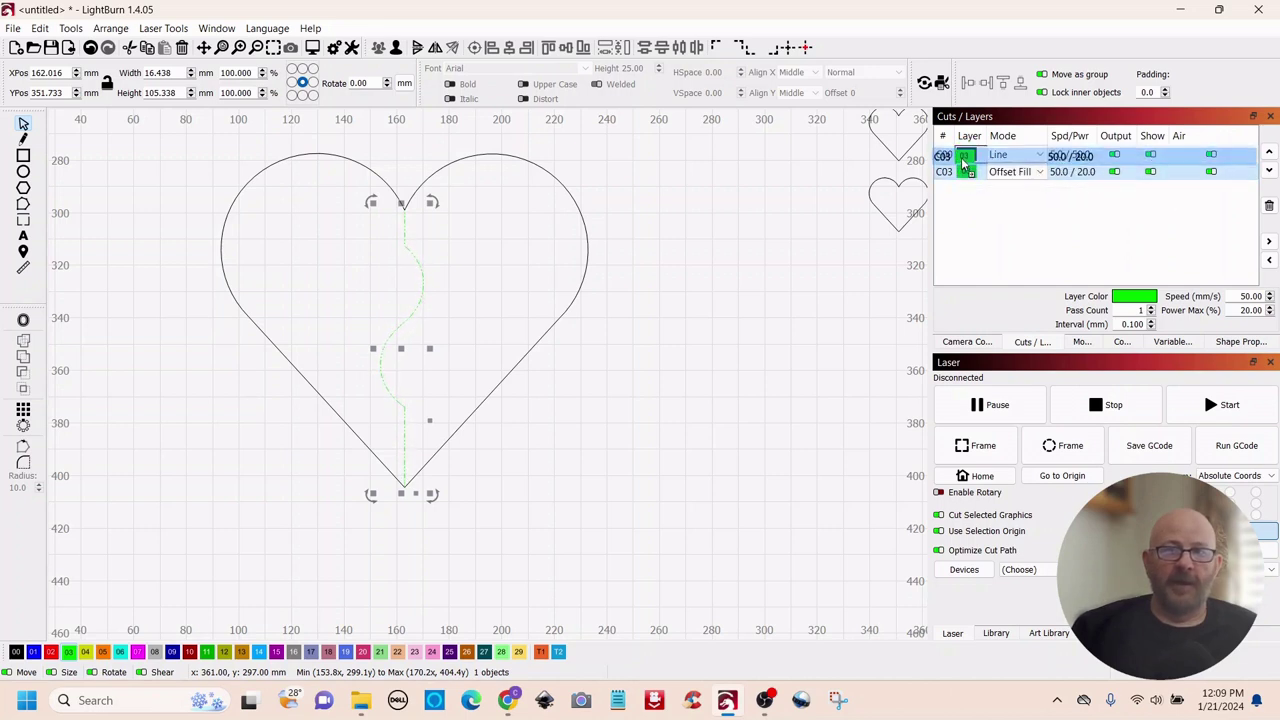
pyautogui.moveTo(964, 177); pyautogui.dragTo(964, 155)
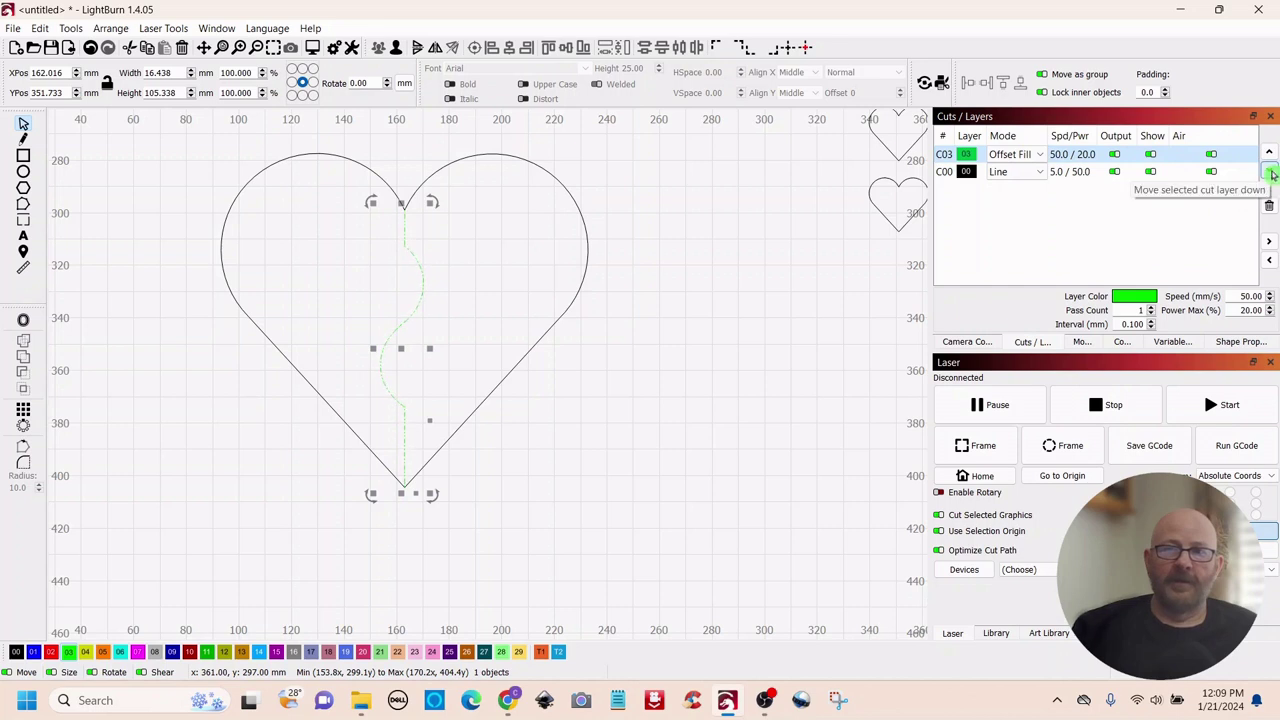
pyautogui.click(1270, 172)
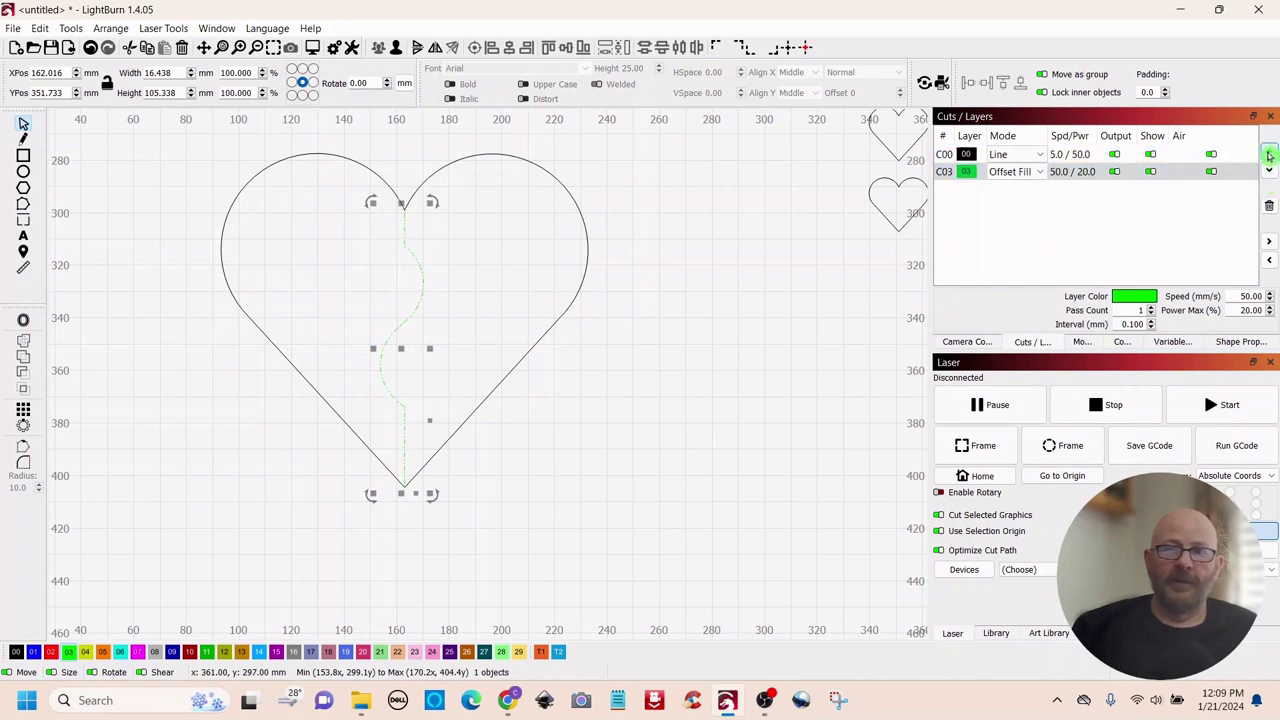
pyautogui.click(1272, 175)
pyautogui.click(1270, 176)
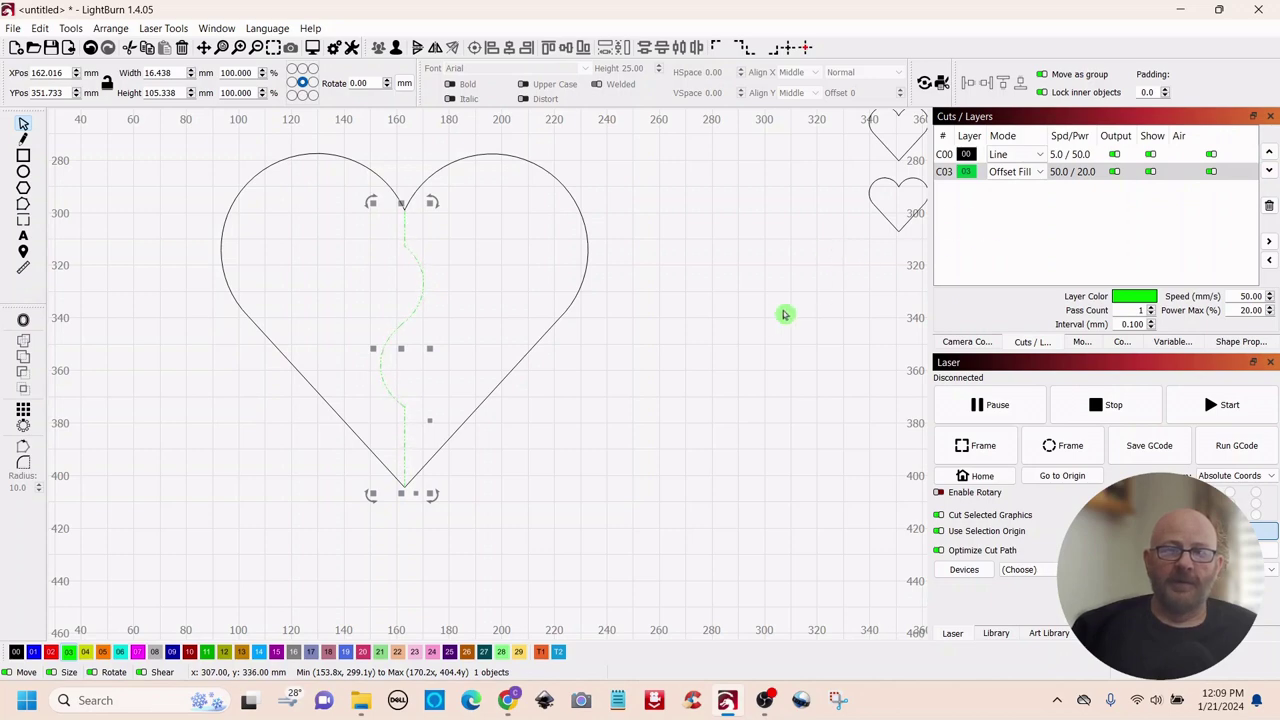
pyautogui.scroll(-2, 742, 335)
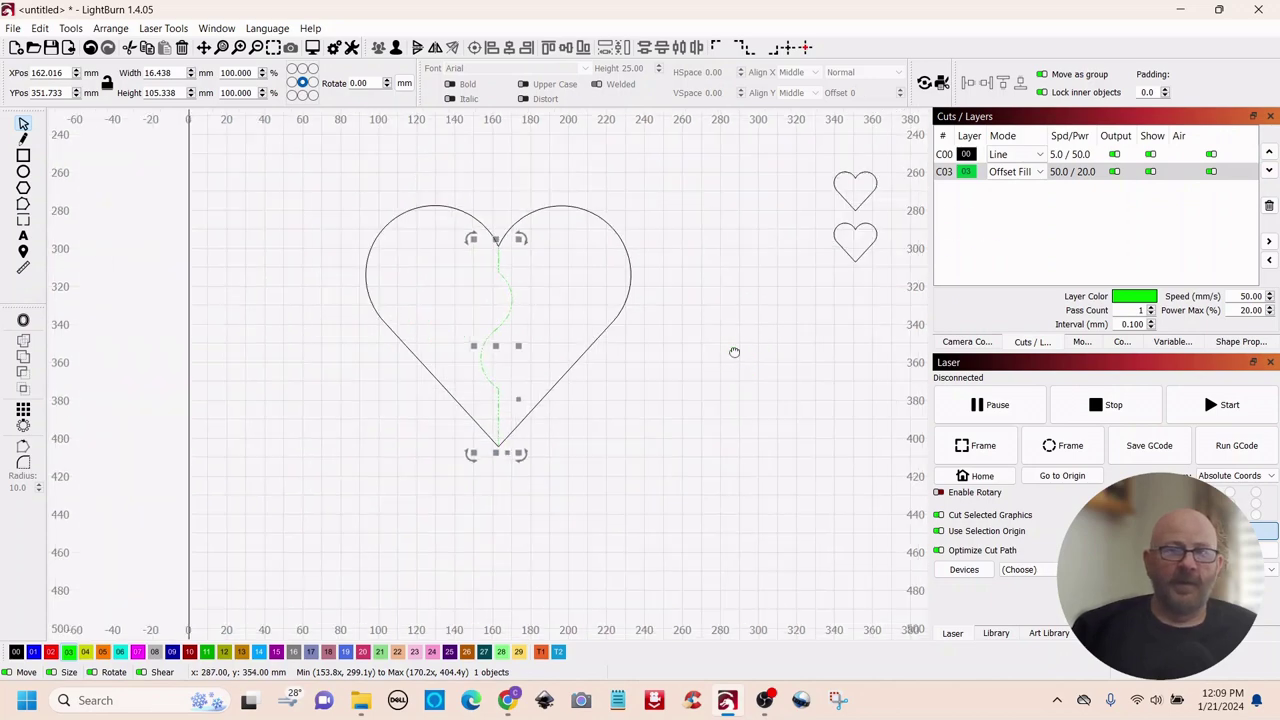
pyautogui.moveTo(736, 356); pyautogui.dragTo(652, 393)
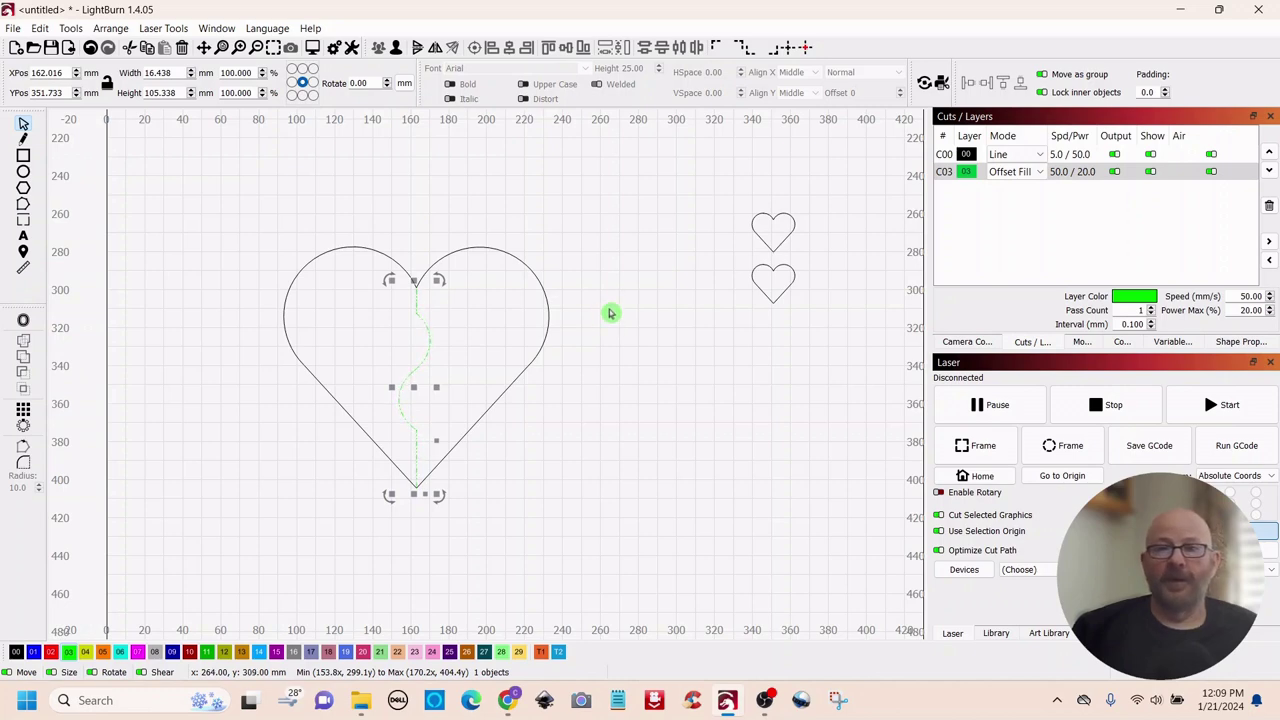
pyautogui.scroll(2, 619, 381)
pyautogui.scroll(1, 594, 400)
pyautogui.scroll(-1, 594, 400)
pyautogui.moveTo(571, 428); pyautogui.dragTo(657, 431)
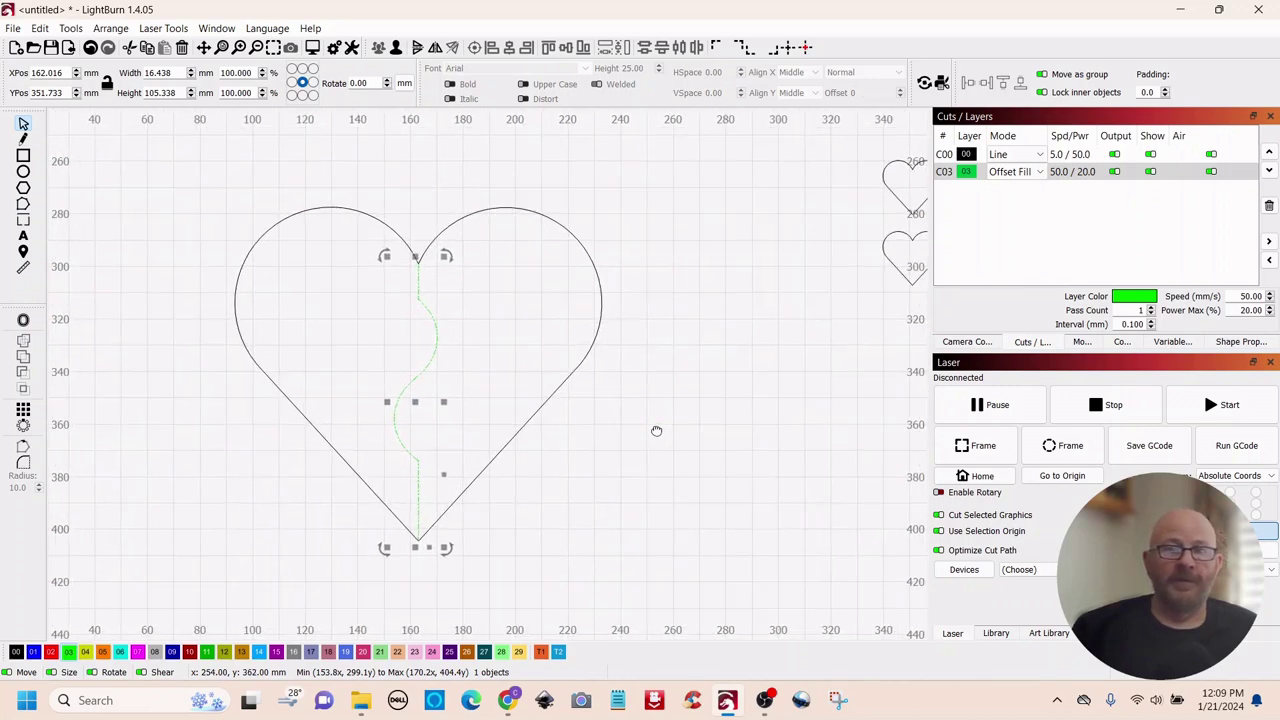
pyautogui.click(617, 440)
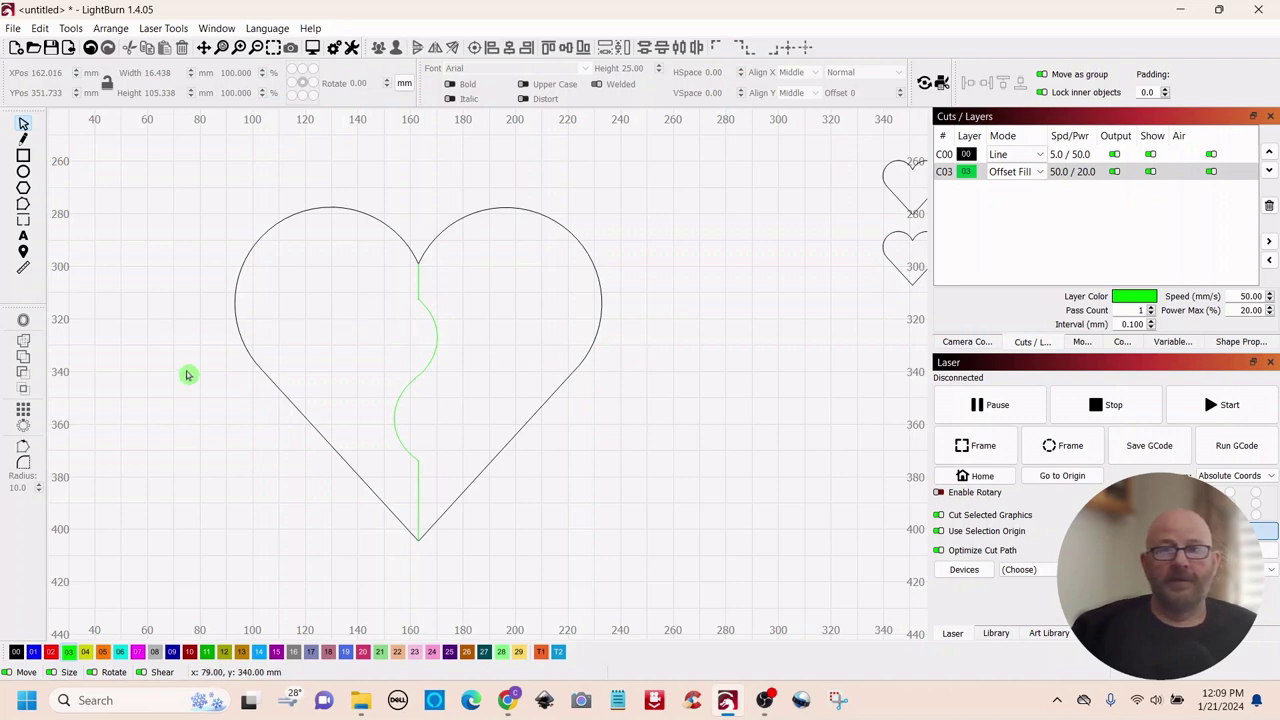
pyautogui.scroll(-1, 532, 384)
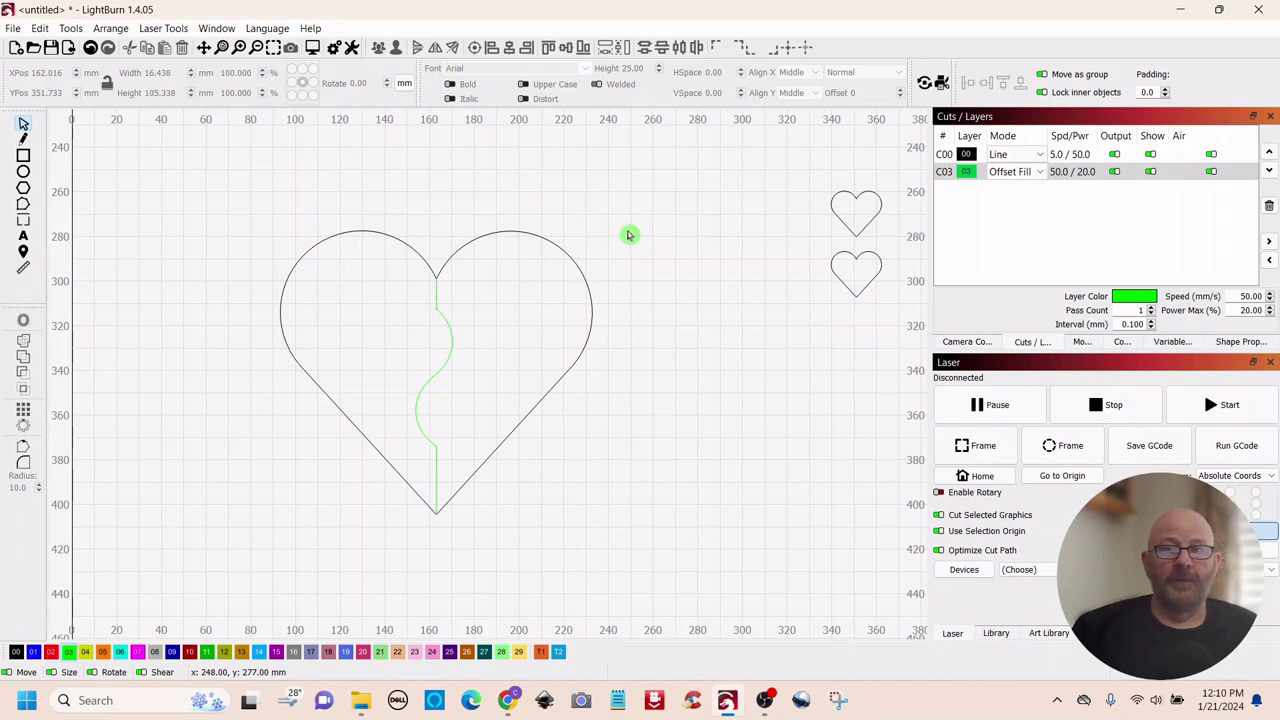
pyautogui.scroll(-1, 629, 235)
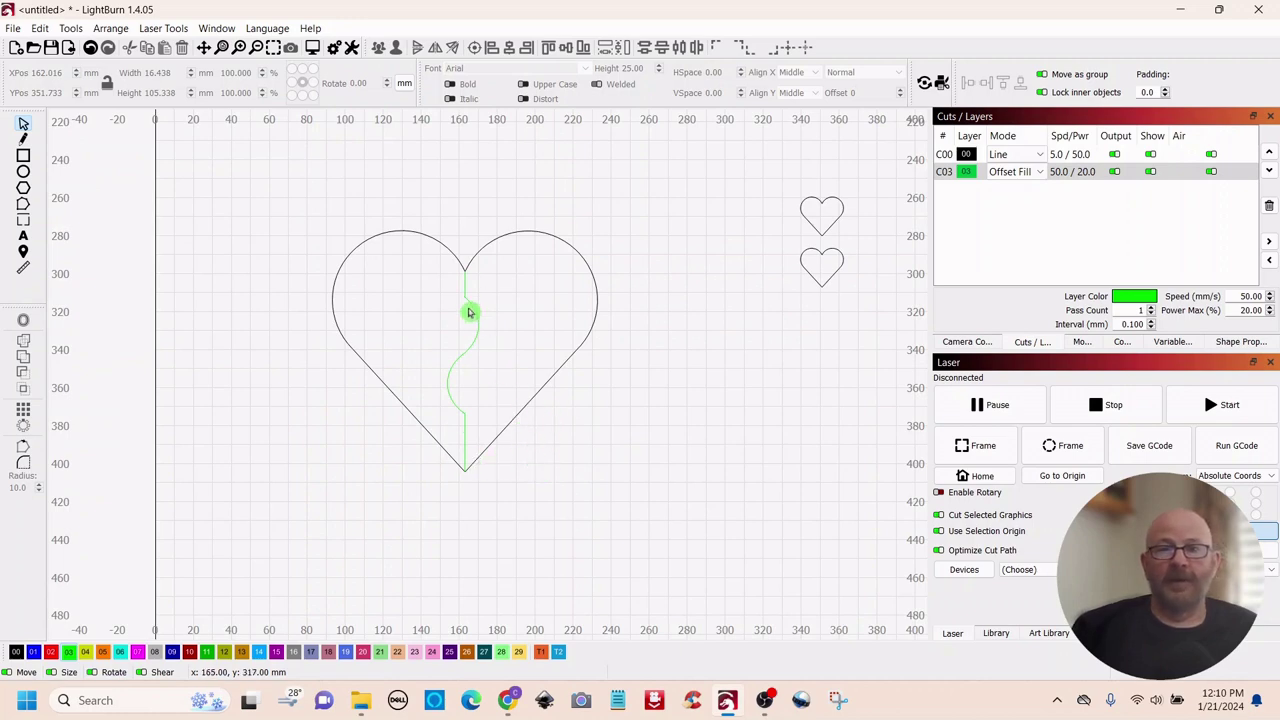
pyautogui.click(500, 435)
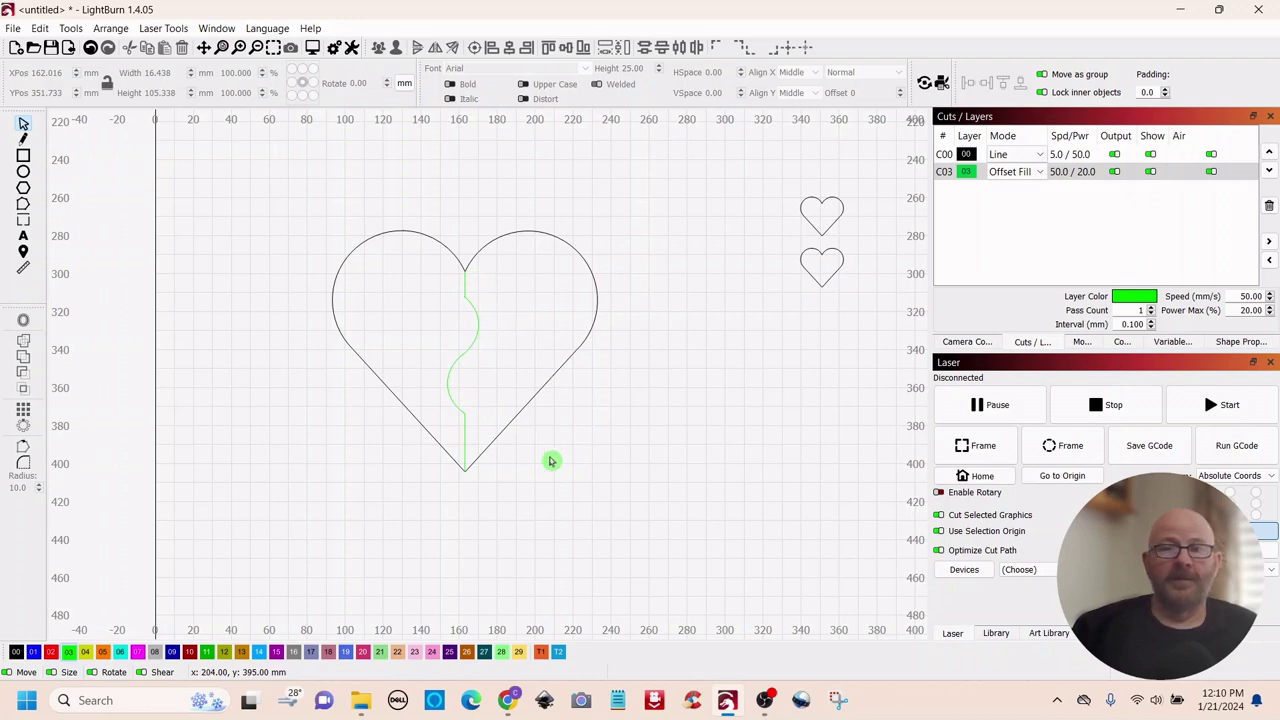
# Add a first name as text in the Forte font, 25 mm high, in the empty area below and left of the large heart
pyautogui.scroll(1, 577, 458)
pyautogui.scroll(1, 577, 458)
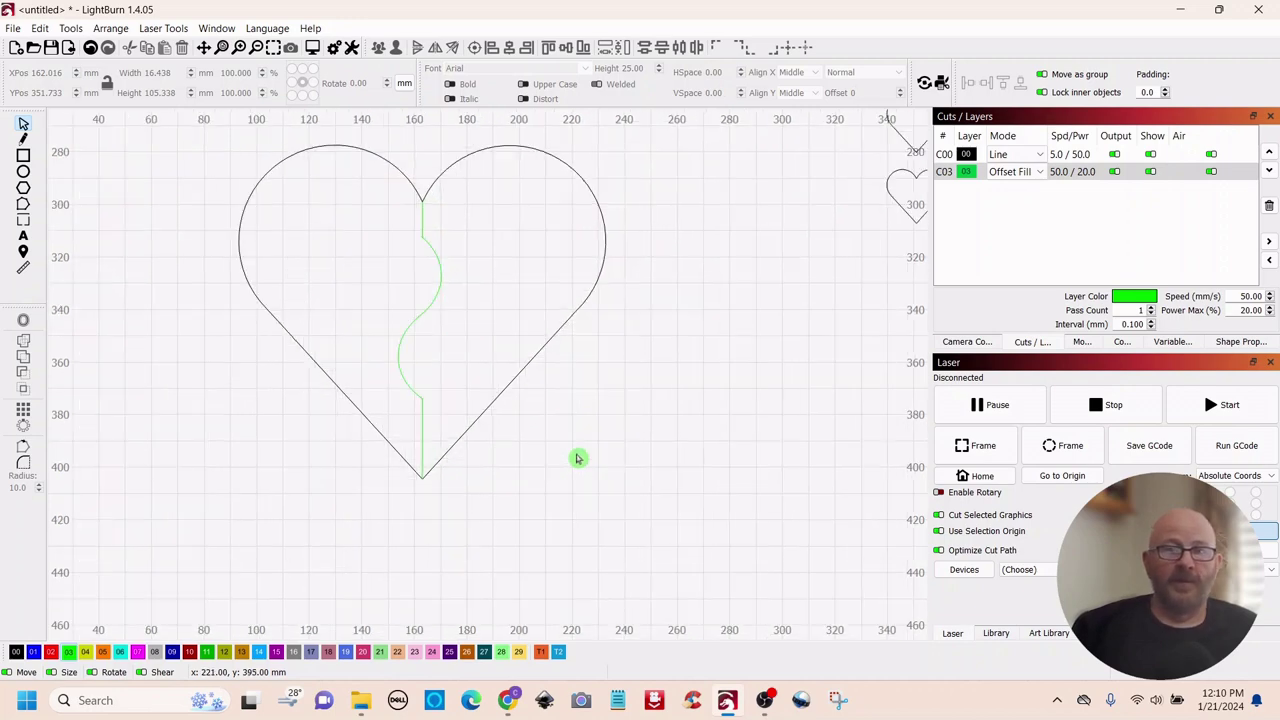
pyautogui.scroll(-2, 575, 458)
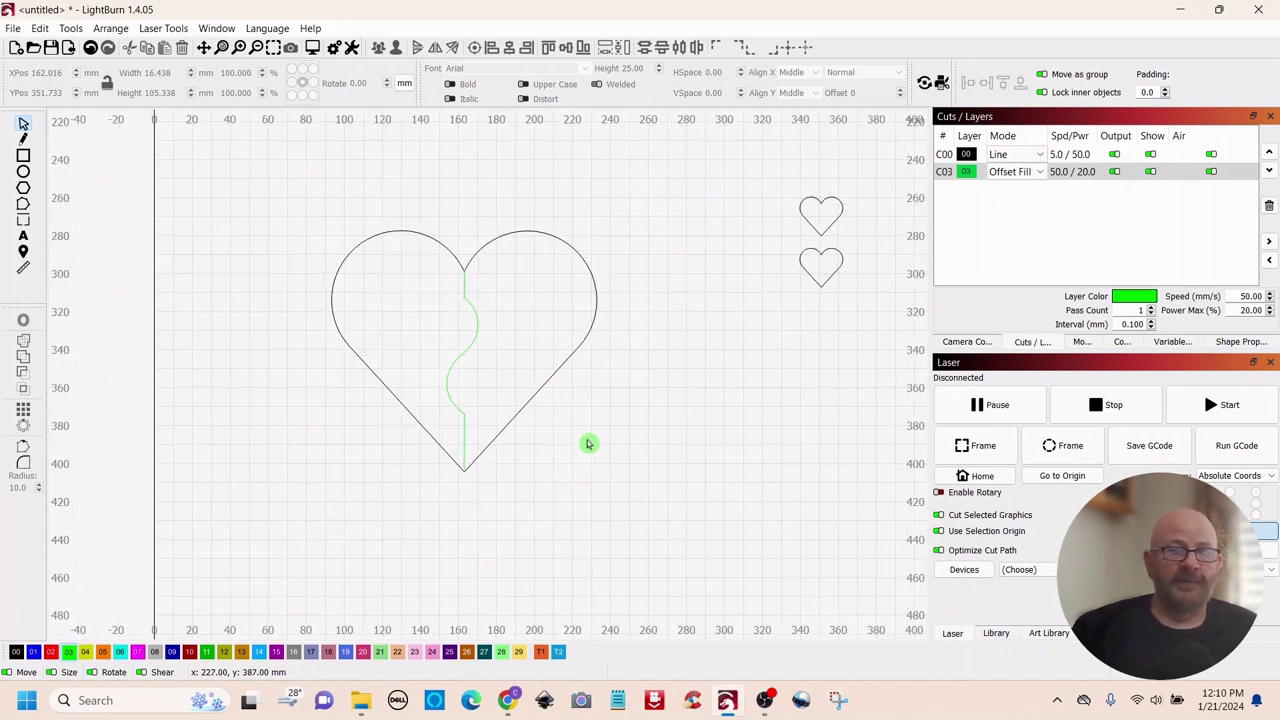
pyautogui.click(24, 237)
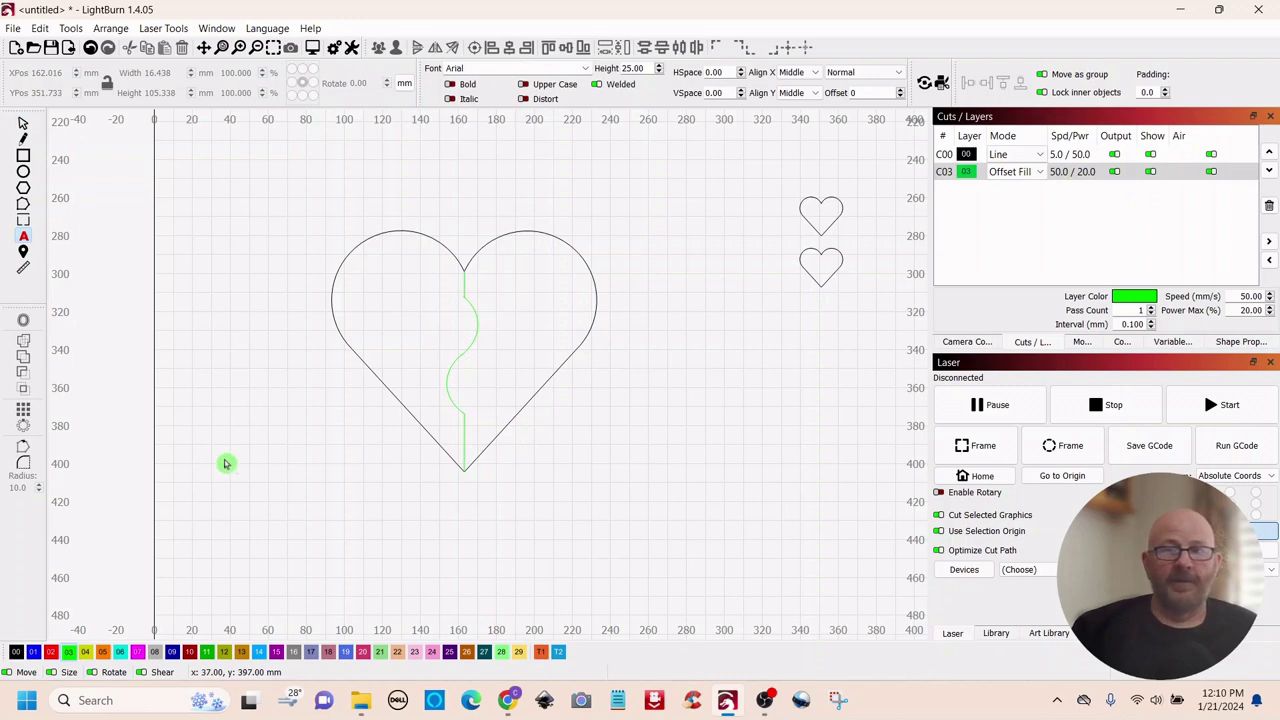
pyautogui.click(257, 473)
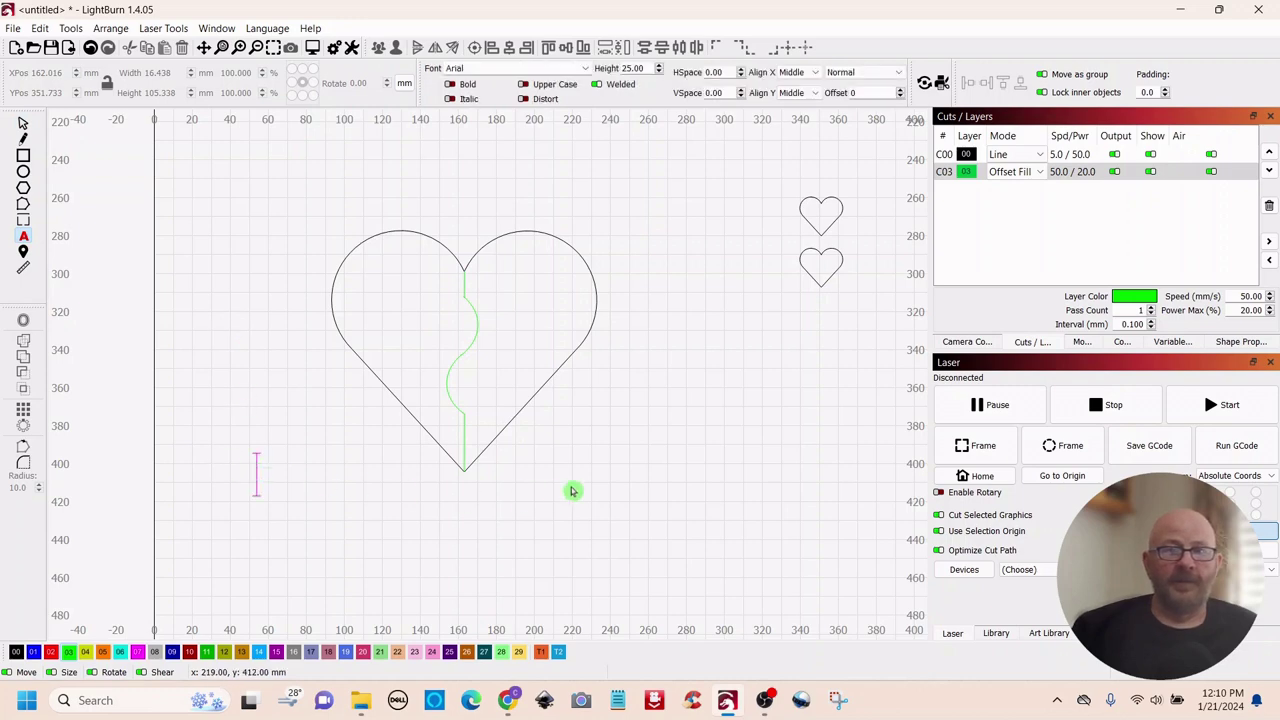
pyautogui.click(588, 69)
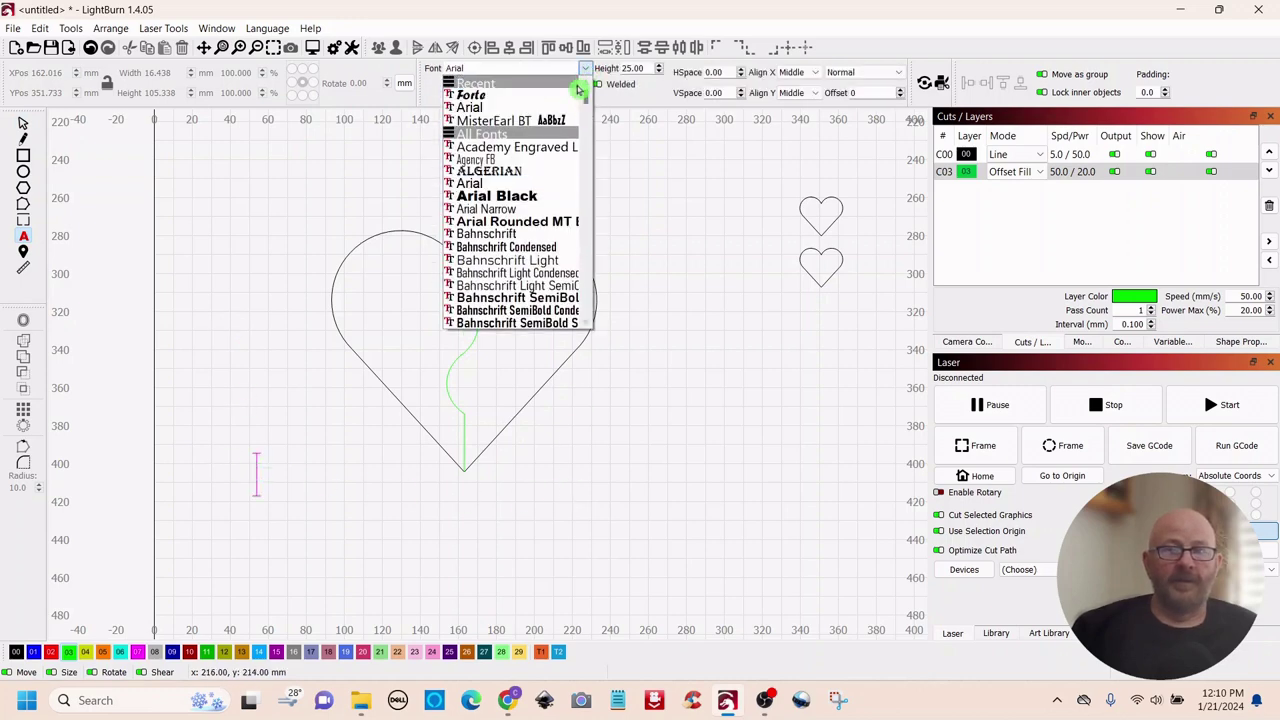
pyautogui.click(484, 96)
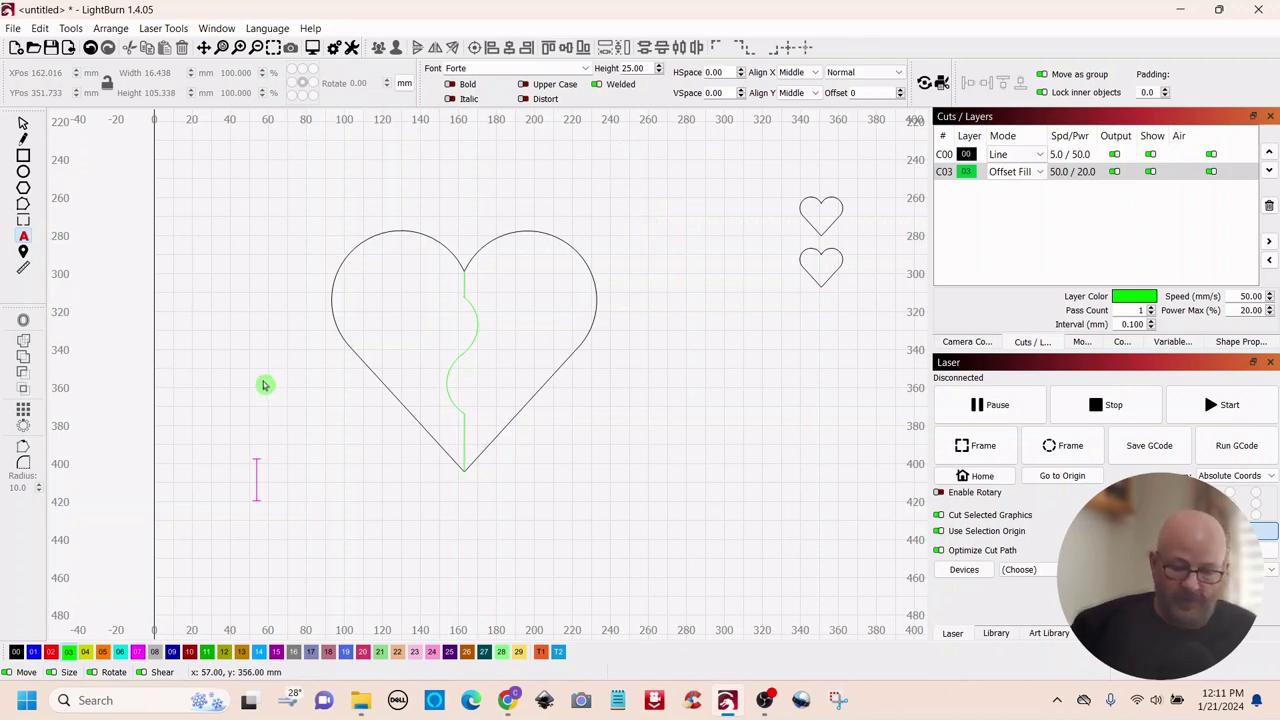
pyautogui.write('BOB')
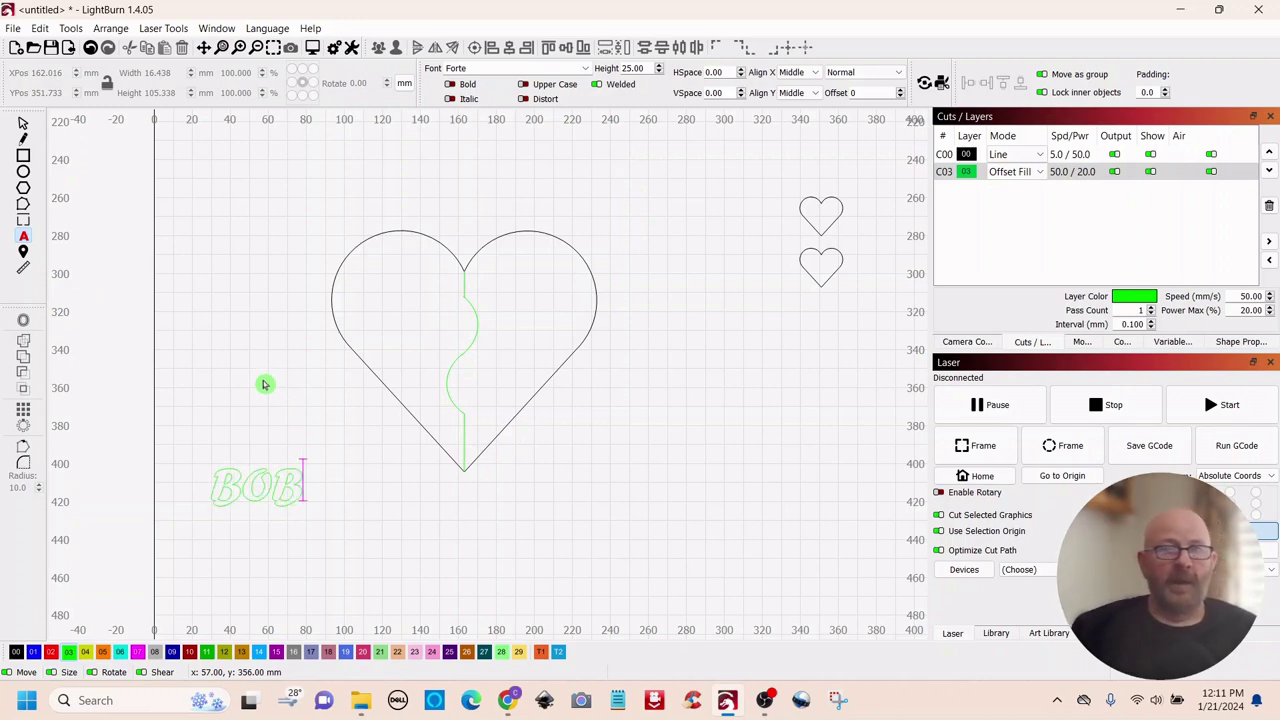
pyautogui.click(23, 123)
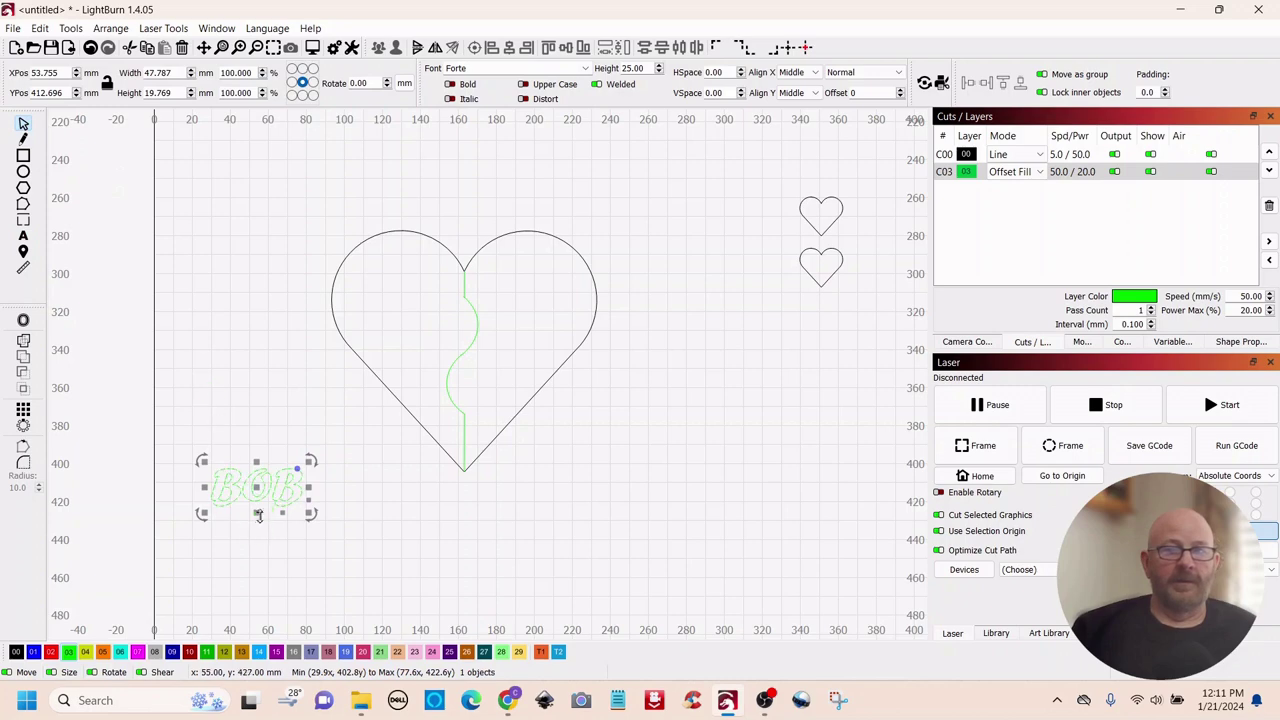
# Move the name into the left half of the large heart, centred at about X 129, Y 314 mm, and tilt it upwards to the right
pyautogui.moveTo(254, 487); pyautogui.dragTo(401, 305)
pyautogui.moveTo(455, 272); pyautogui.dragTo(446, 255)
pyautogui.click(300, 466)
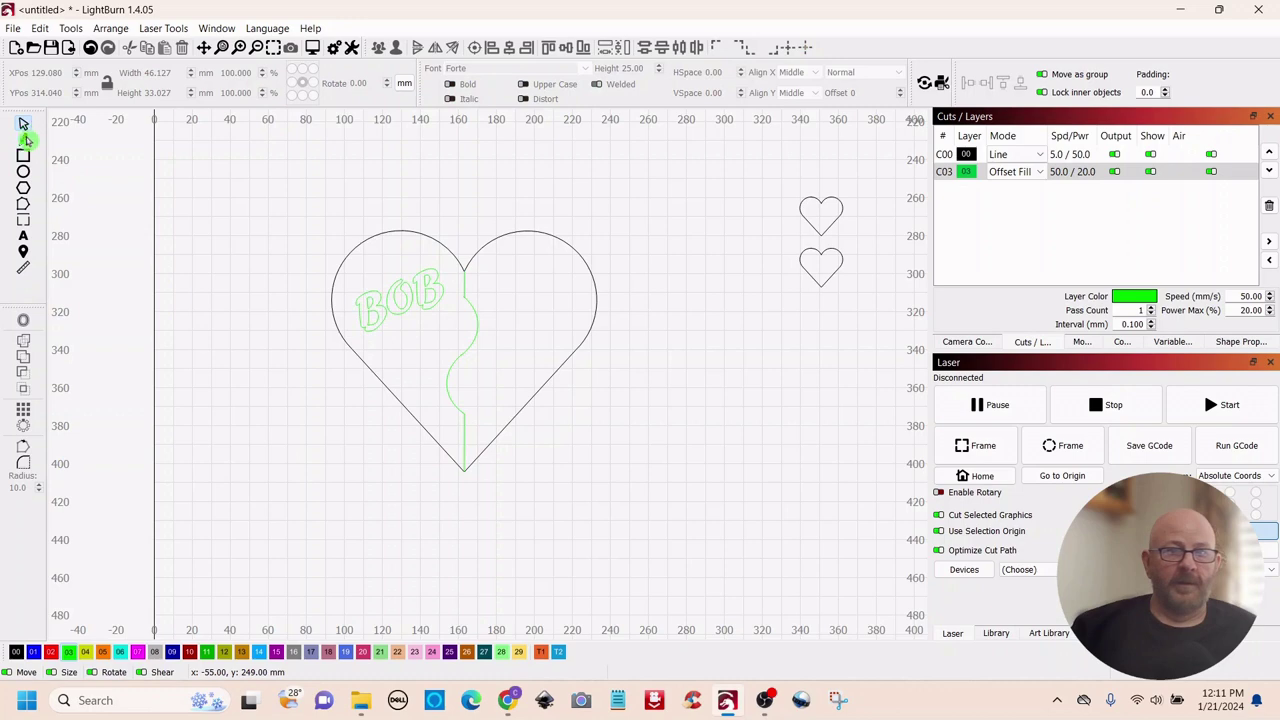
# Add a second first name as Forte text, 25 mm high, below and left of the large heart
pyautogui.click(25, 241)
pyautogui.click(236, 493)
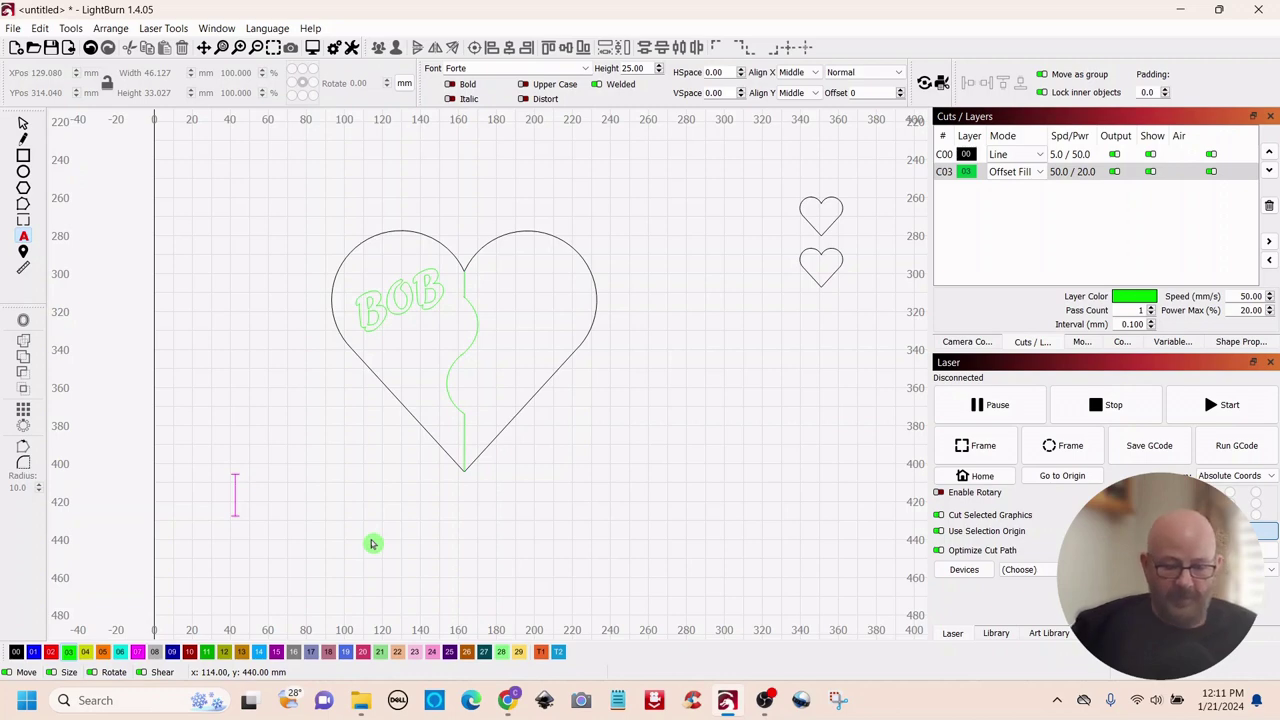
pyautogui.write('June')
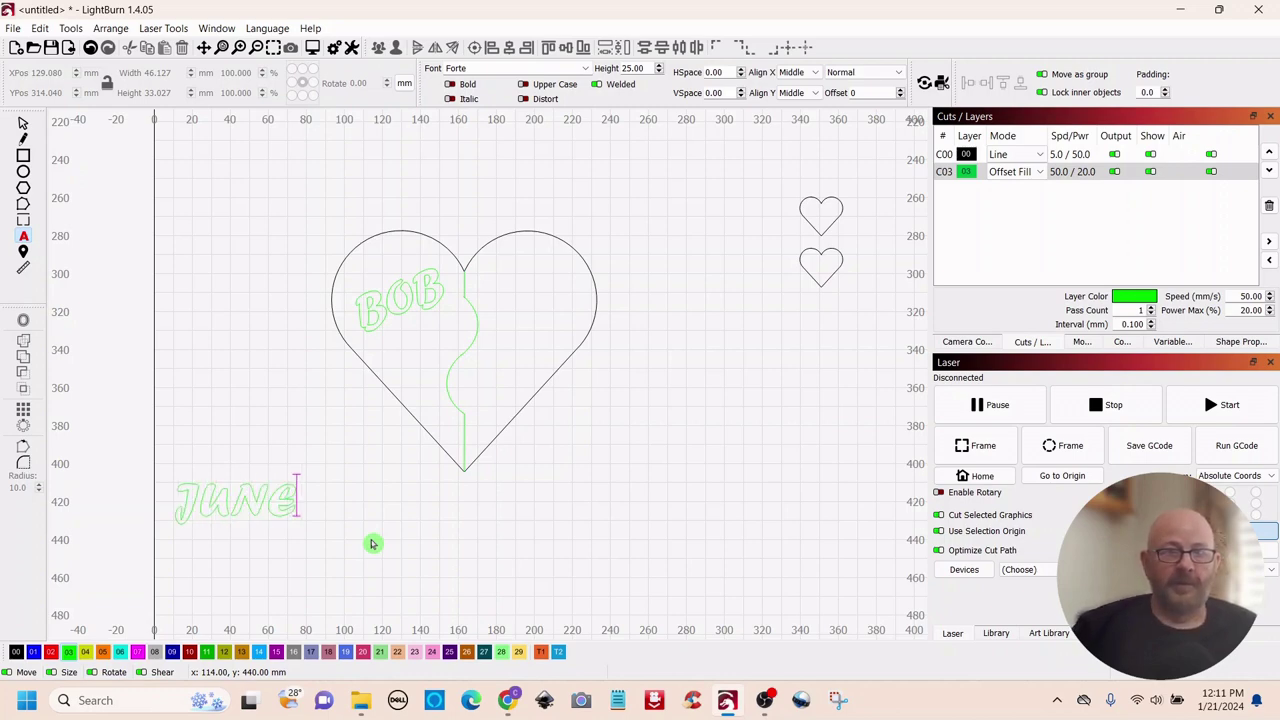
pyautogui.click(26, 125)
# Place the second name in the right half of the large heart at about X 192, Y 343 mm and rotate it about 29 degrees upwards
pyautogui.moveTo(239, 505); pyautogui.dragTo(521, 360)
pyautogui.moveTo(590, 327); pyautogui.dragTo(577, 337)
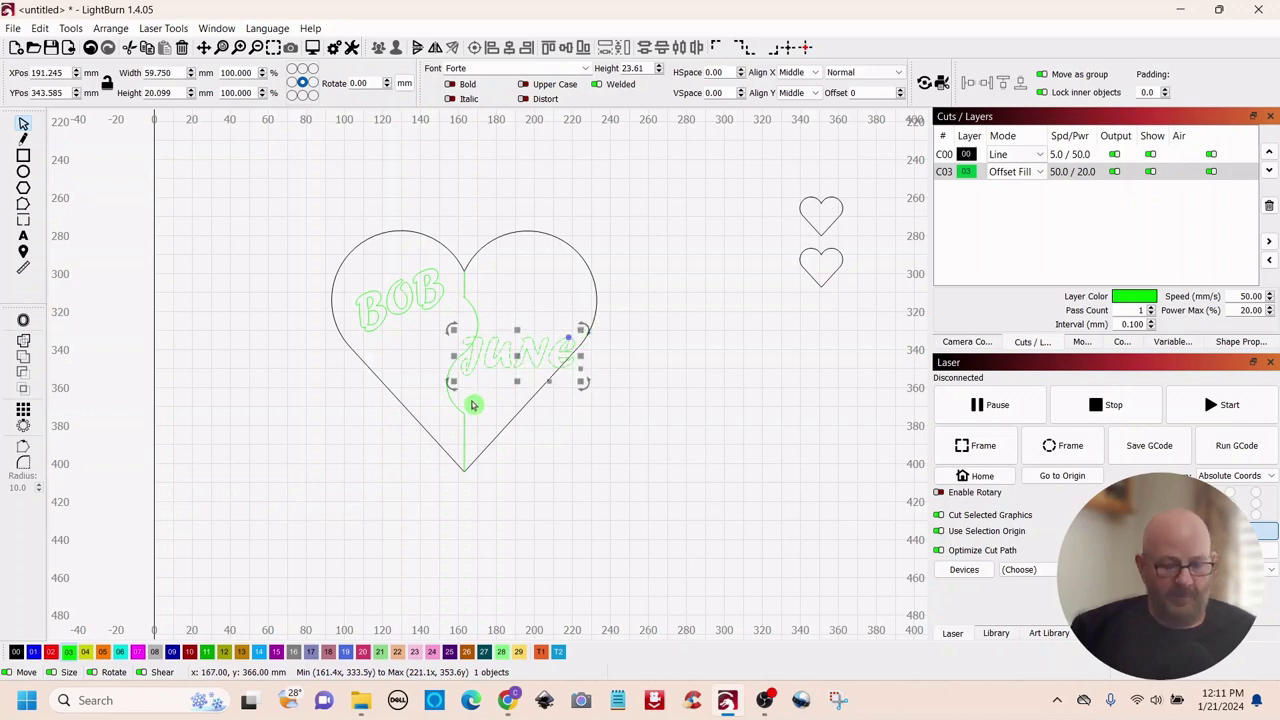
pyautogui.hotkey('ctrl', 'z')
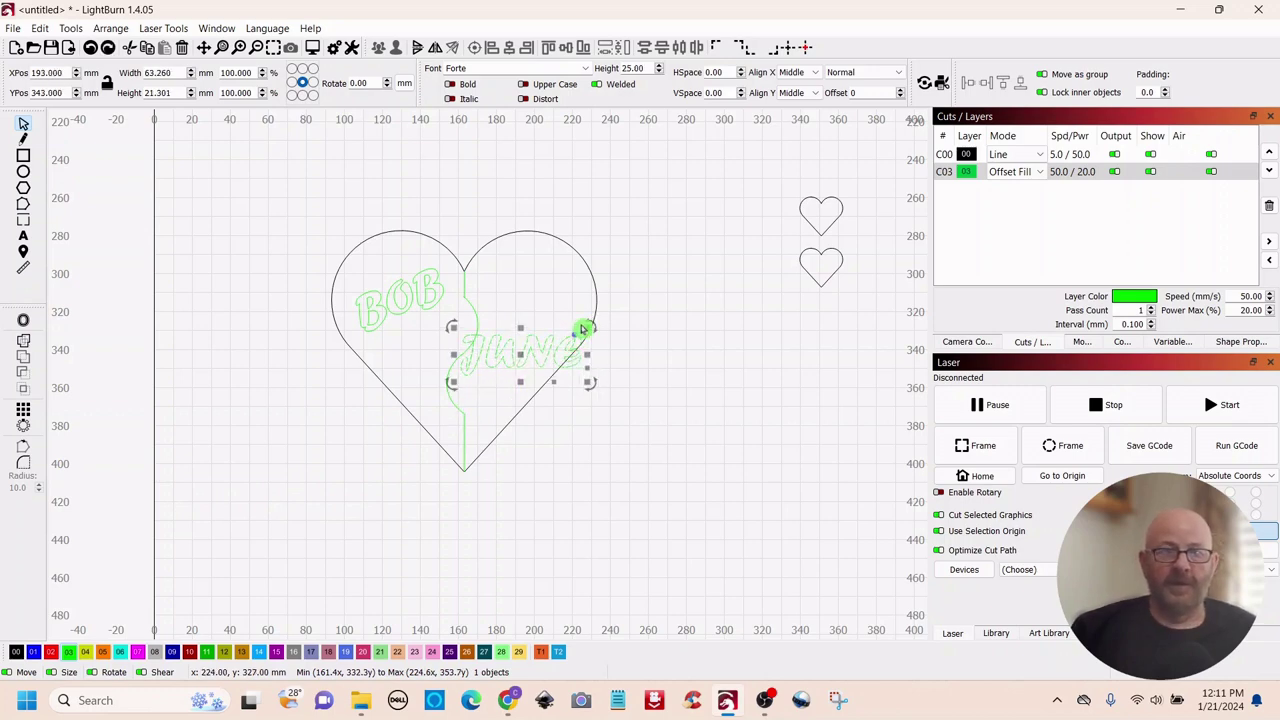
pyautogui.moveTo(590, 325); pyautogui.dragTo(577, 285)
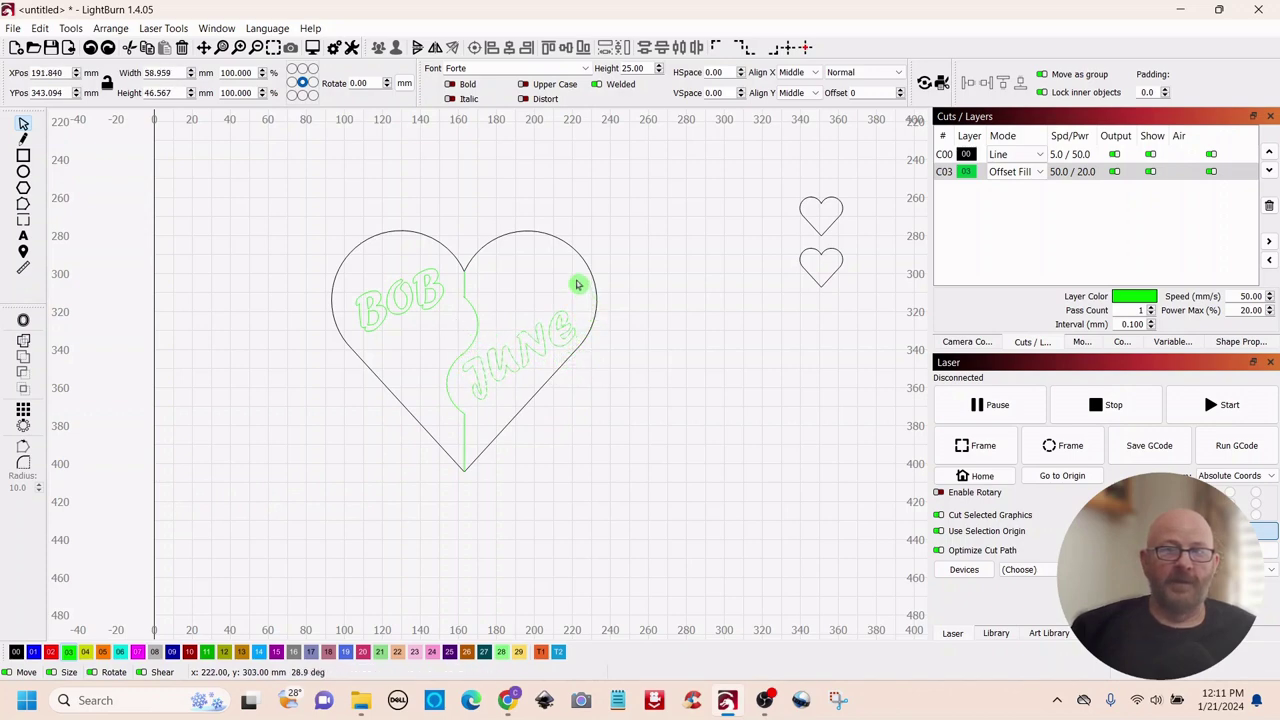
pyautogui.click(614, 430)
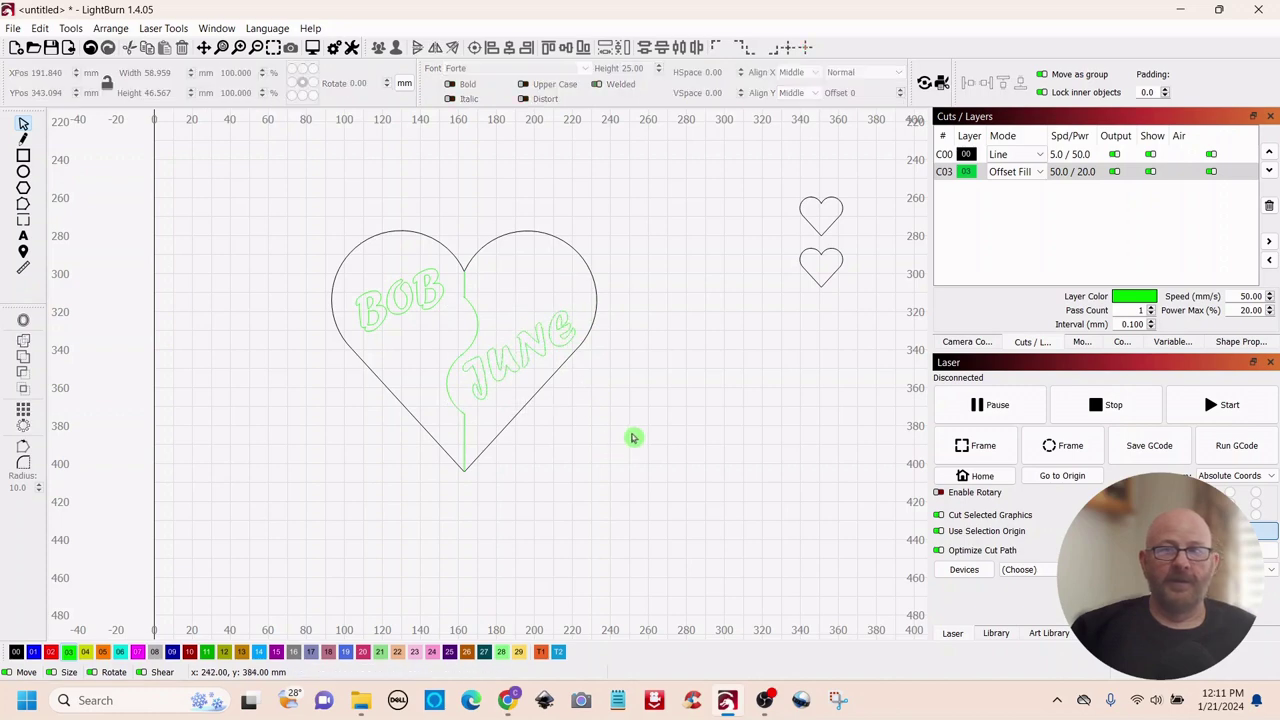
# Place one small heart above the second name at X 195, Y 303 mm and the other below the first name at X 135, Y 345 mm
pyautogui.click(796, 228)
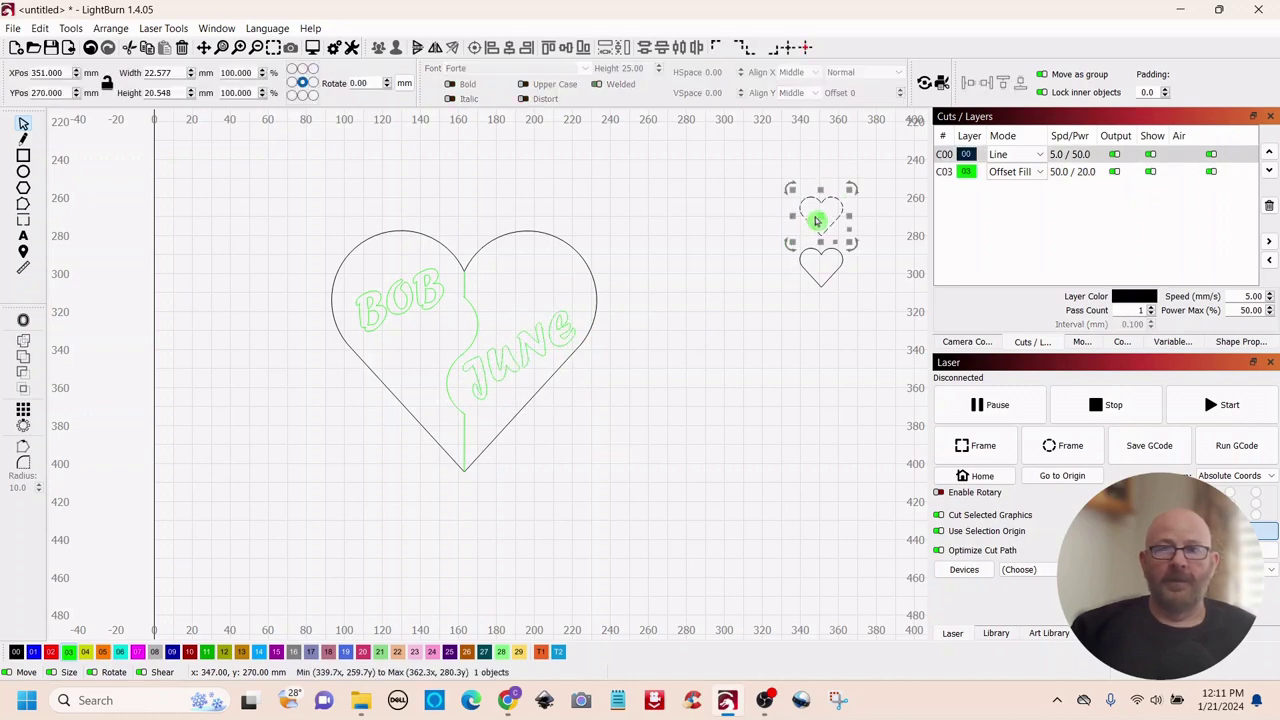
pyautogui.moveTo(822, 218); pyautogui.dragTo(525, 285)
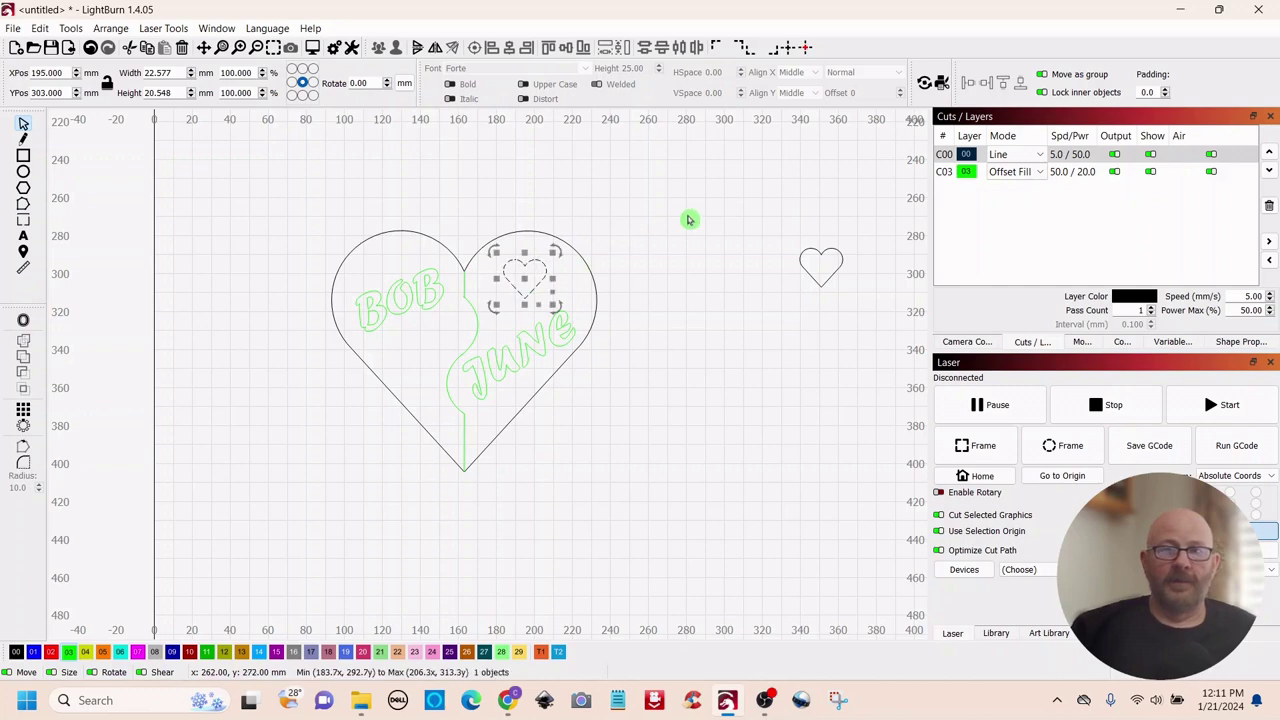
pyautogui.moveTo(855, 228); pyautogui.dragTo(412, 364)
# Assign both small hearts inside the large heart to the green layer 03
pyautogui.click(69, 652)
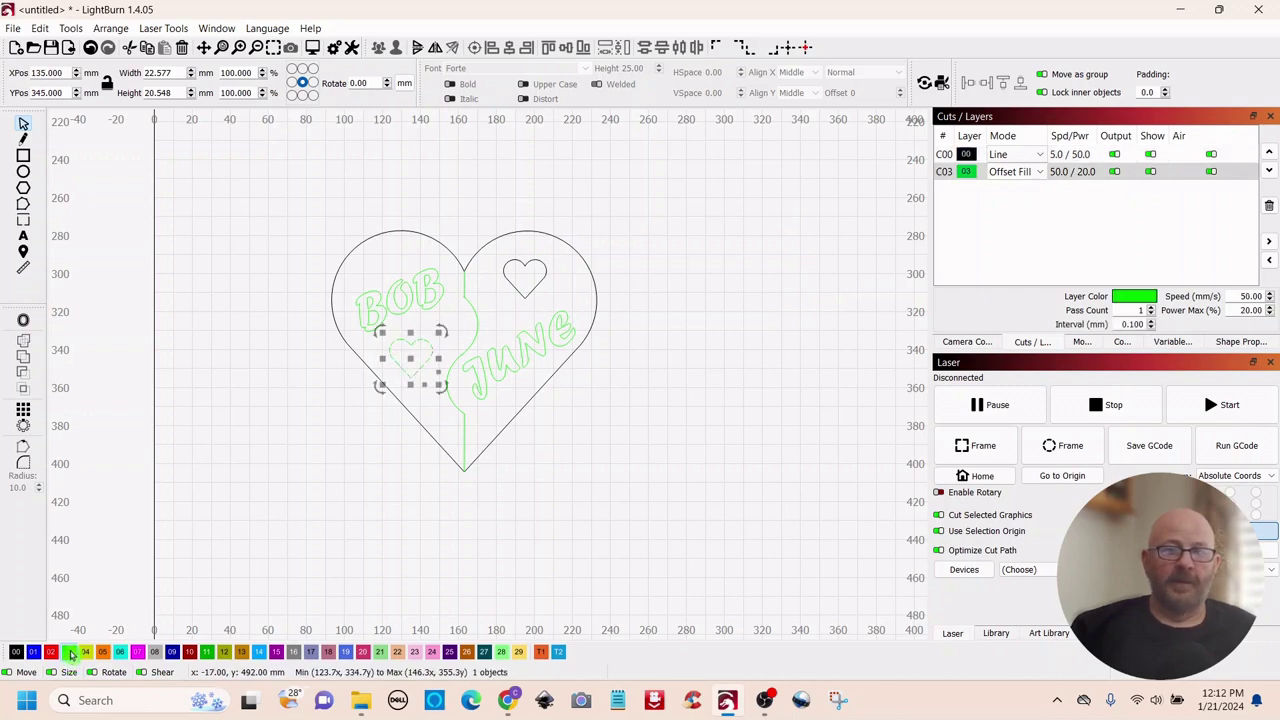
pyautogui.click(530, 268)
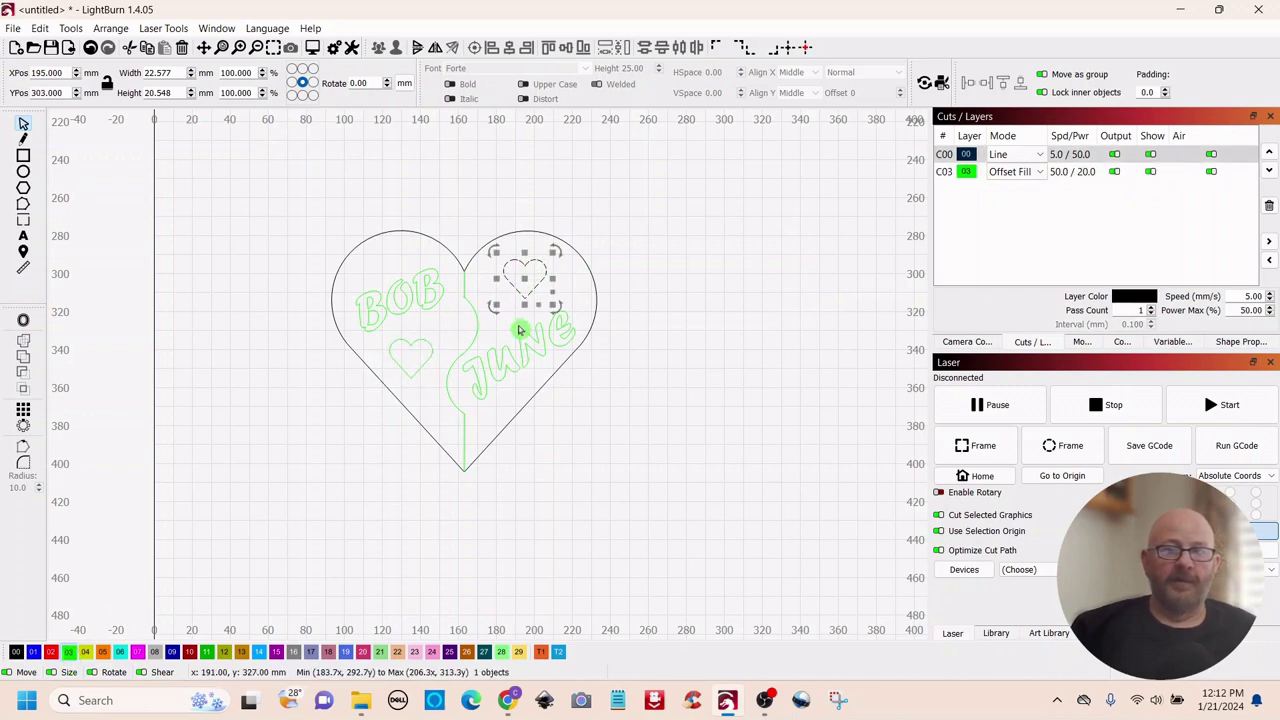
pyautogui.click(728, 410)
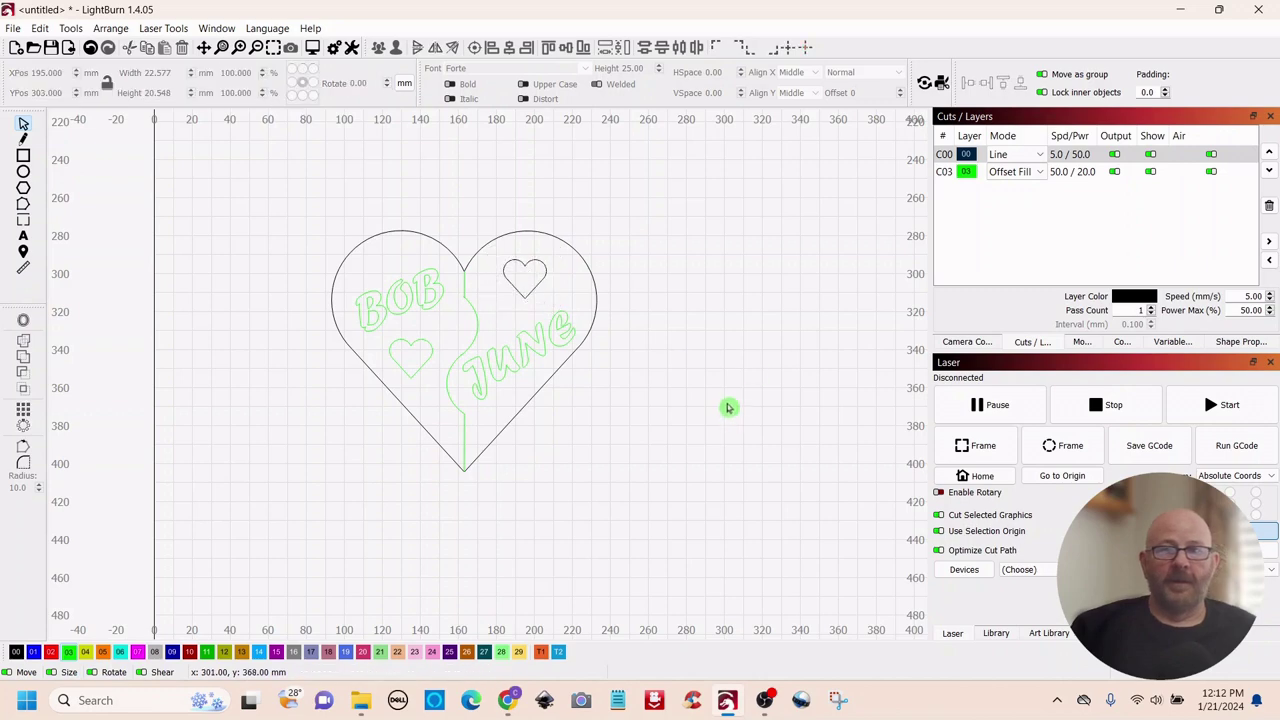
pyautogui.click(528, 272)
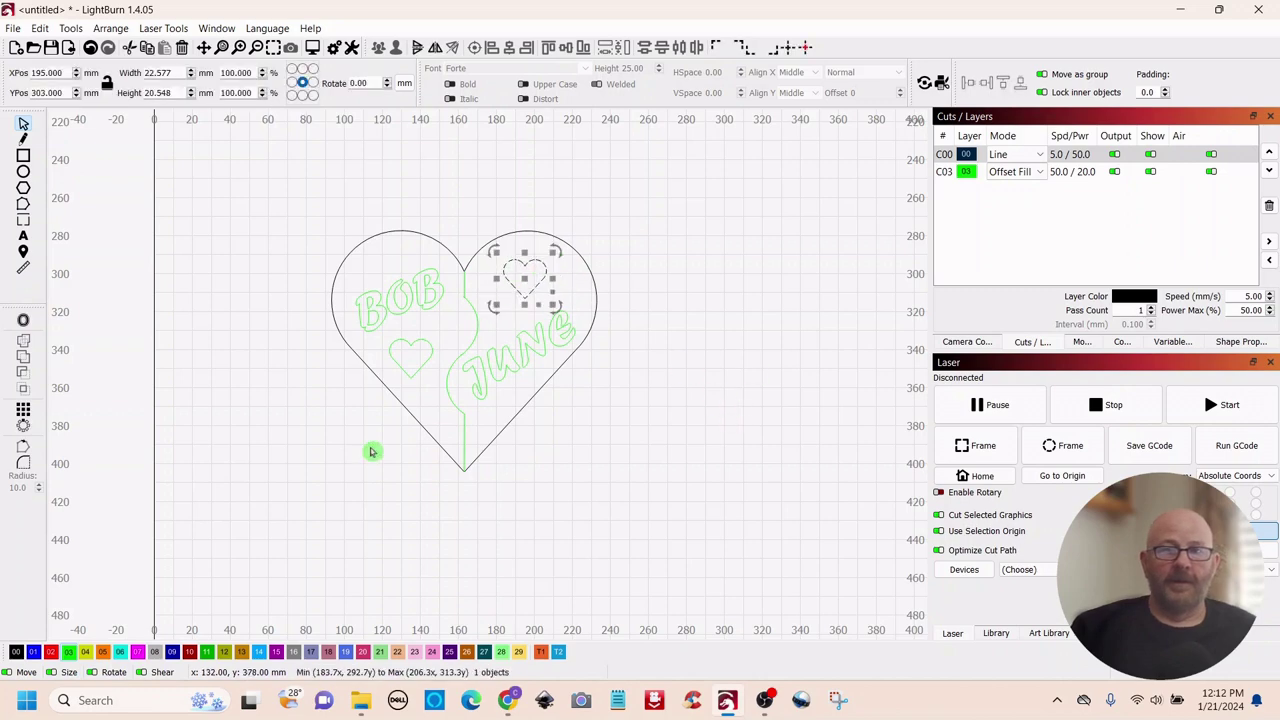
pyautogui.click(69, 652)
pyautogui.click(666, 424)
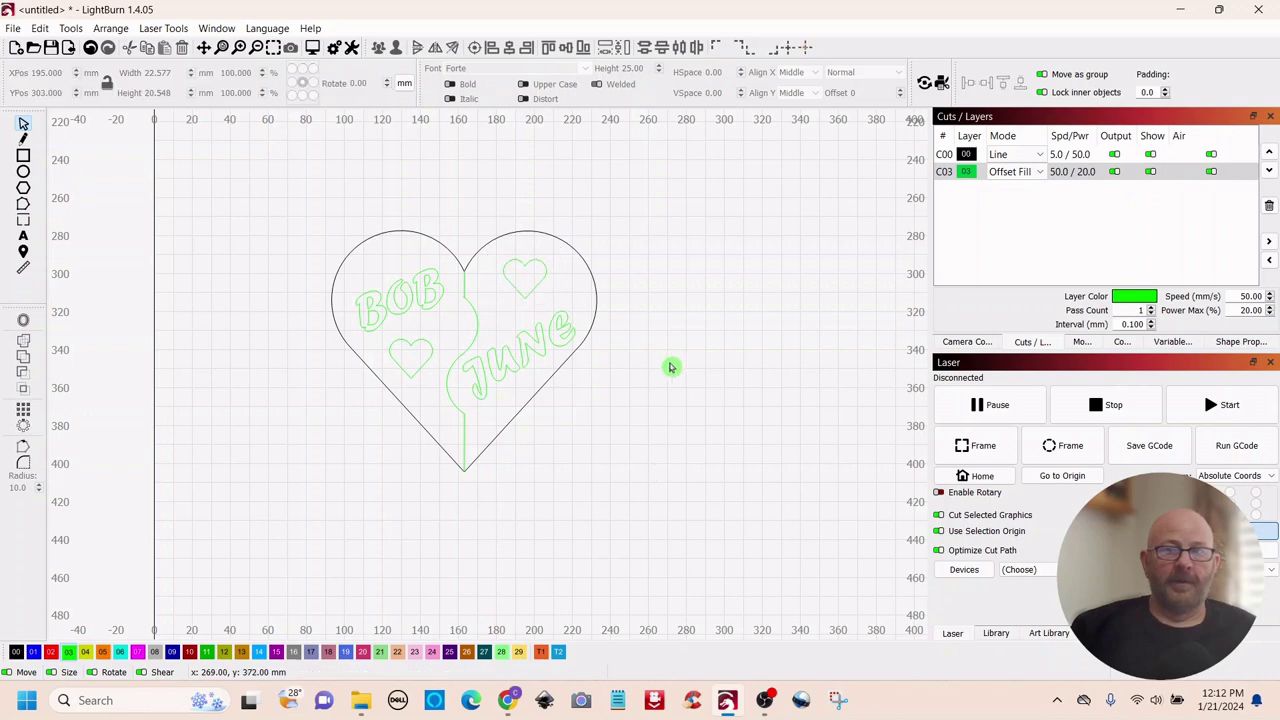
# Group the large heart, dividing line, both names and both small hearts into one object
pyautogui.moveTo(684, 200); pyautogui.dragTo(284, 512)
pyautogui.rightClick(466, 356)
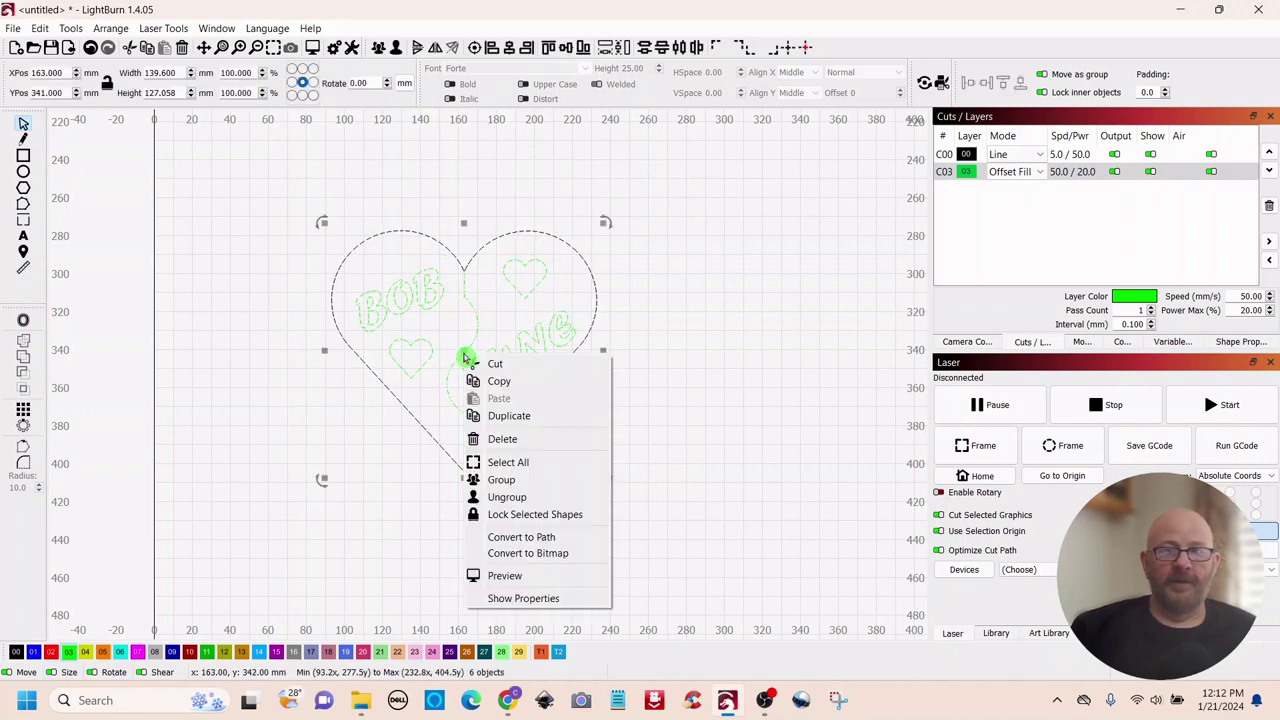
pyautogui.click(495, 481)
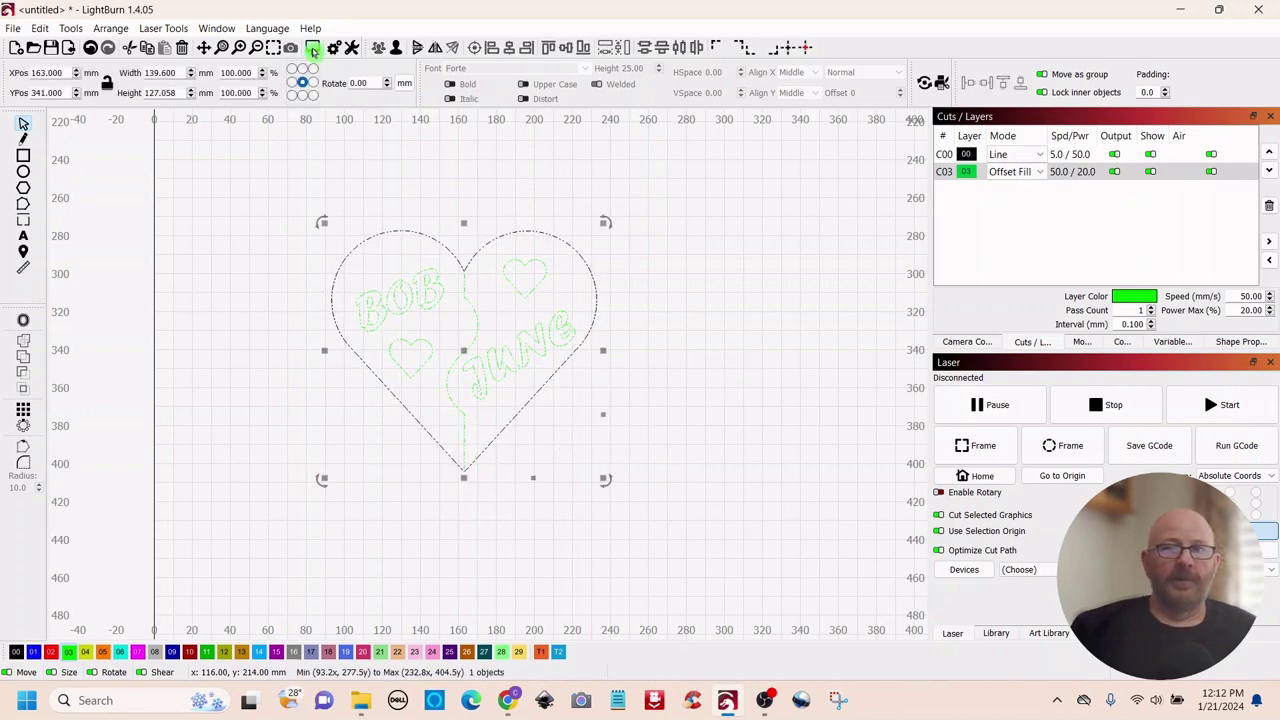
# Preview the job and have the unclosed shapes set to fill shown in the design
pyautogui.click(313, 50)
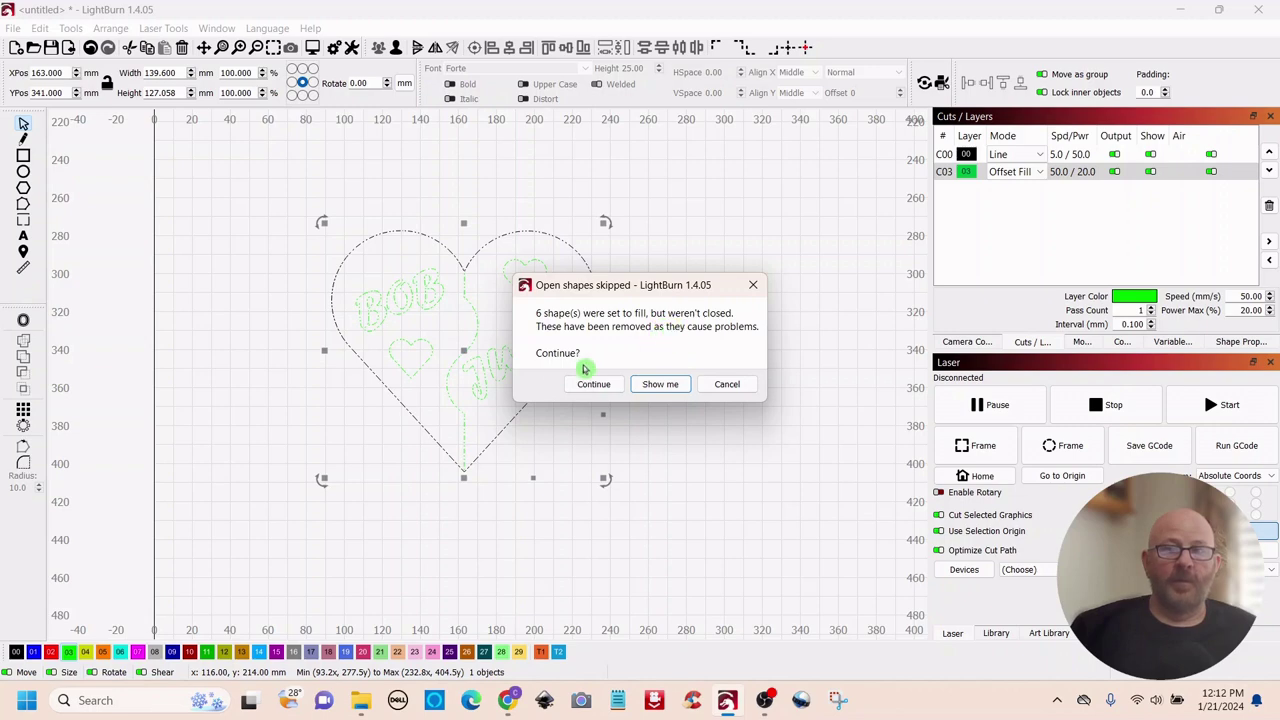
pyautogui.moveTo(632, 289); pyautogui.dragTo(752, 238)
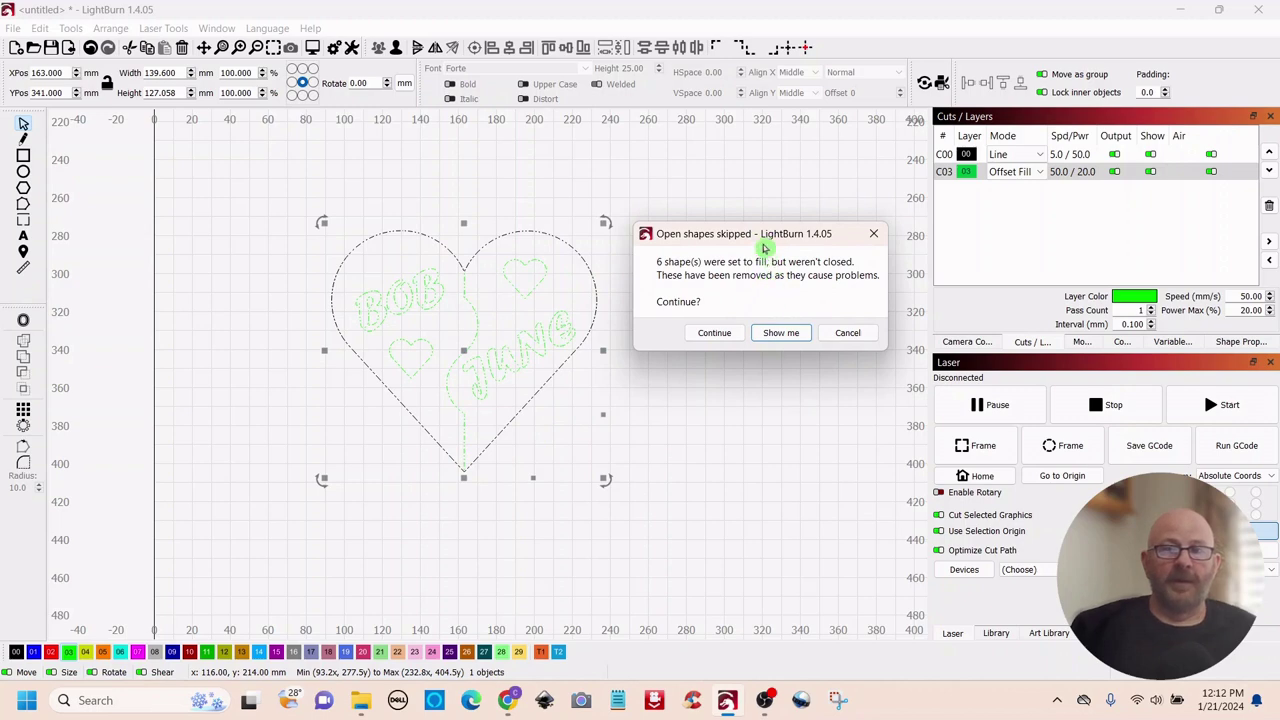
pyautogui.moveTo(752, 241); pyautogui.dragTo(712, 283)
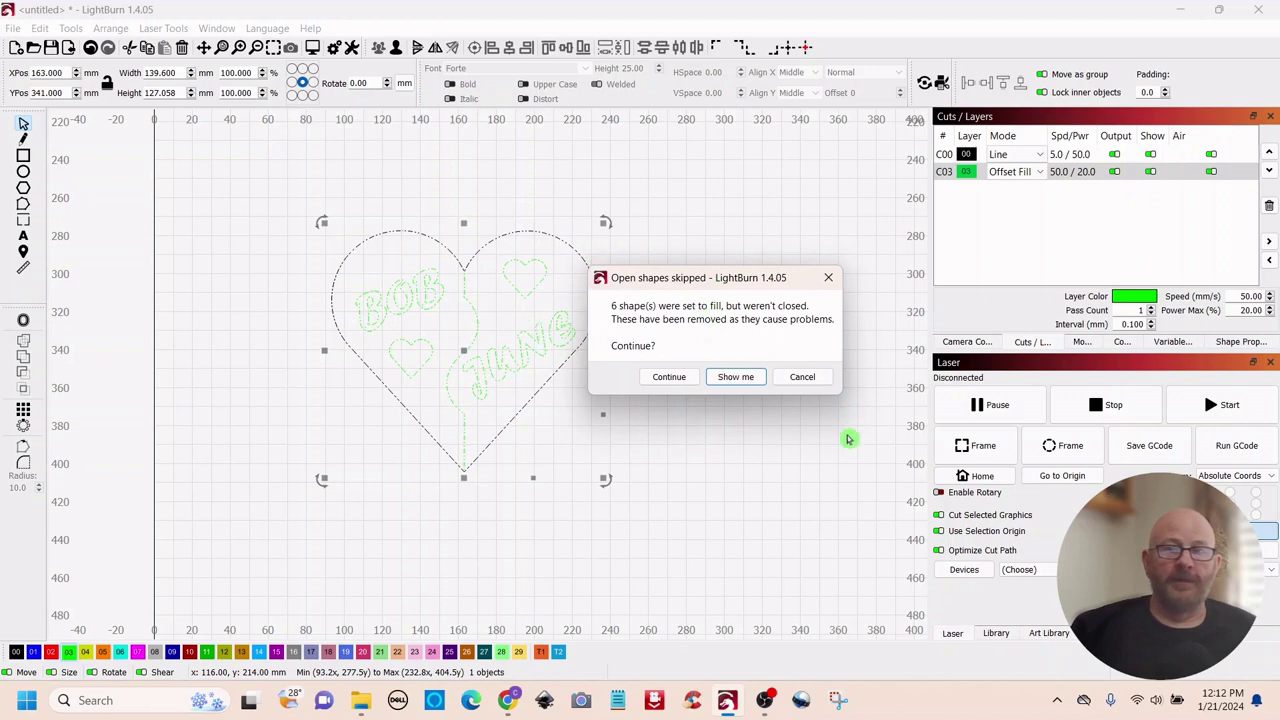
pyautogui.click(737, 380)
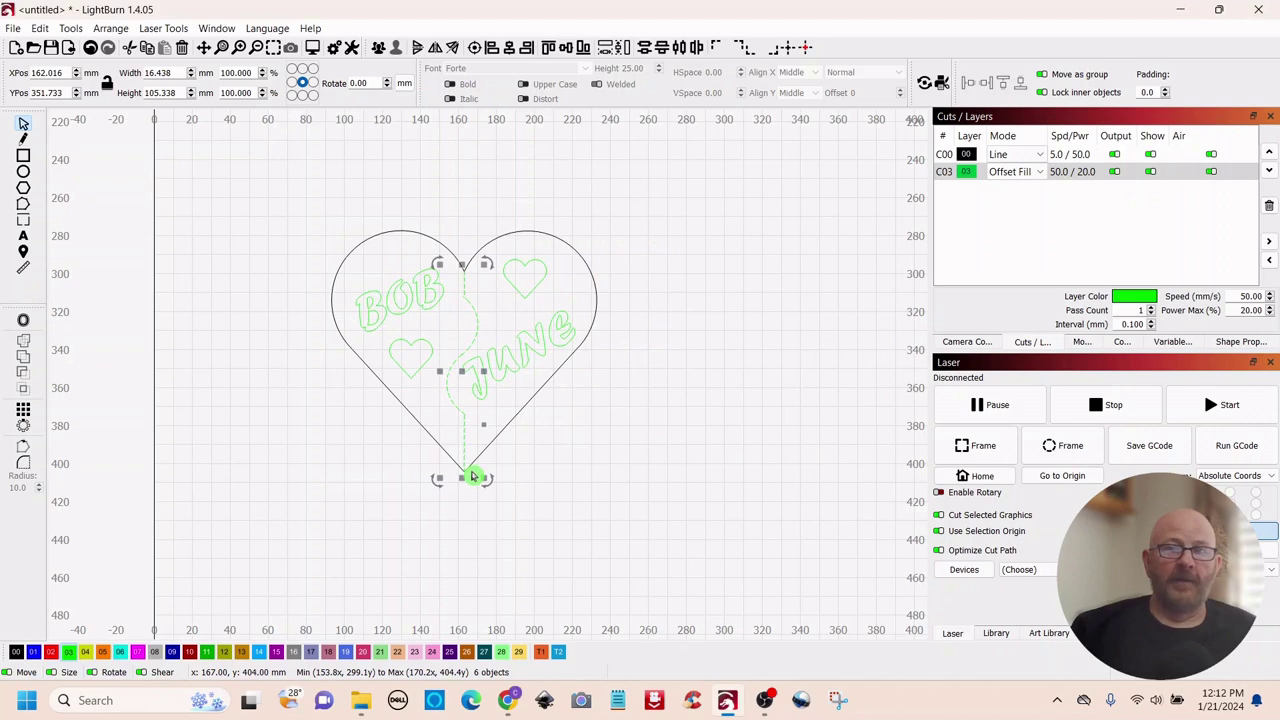
pyautogui.click(740, 386)
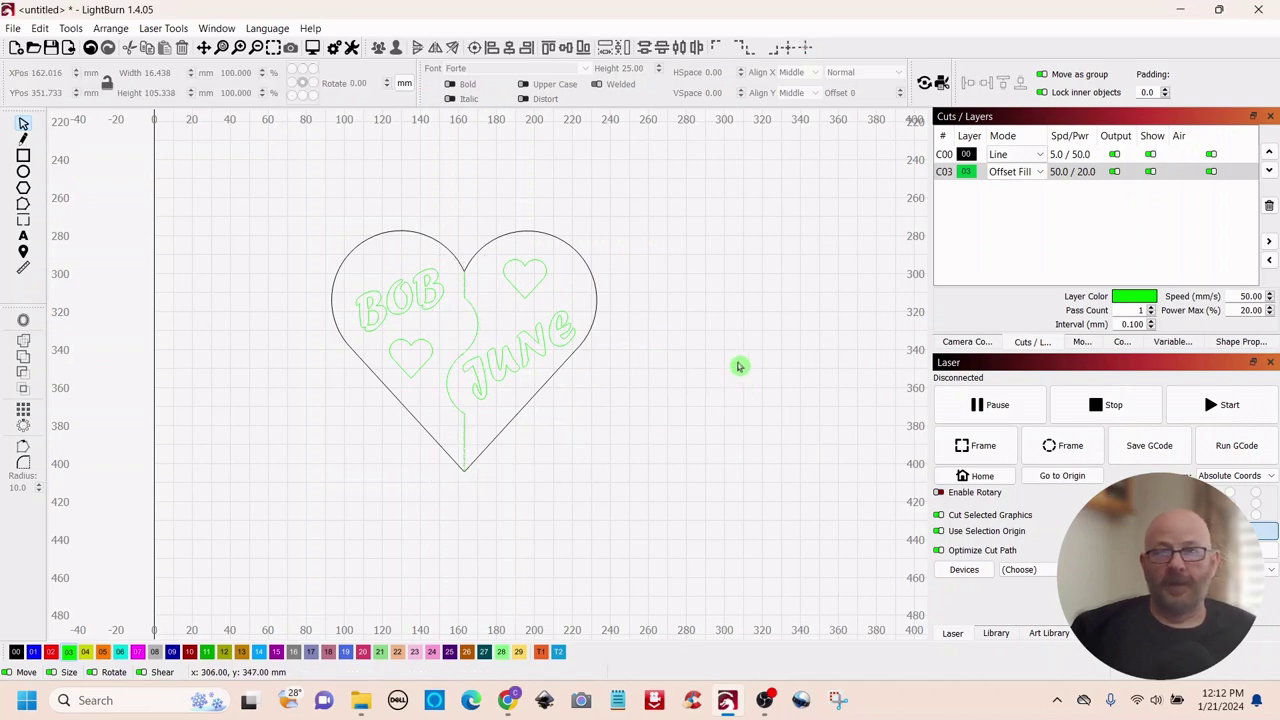
# Assign the upper straight segment and upper curve of the heart's dividing line to the red layer 02
pyautogui.click(473, 324)
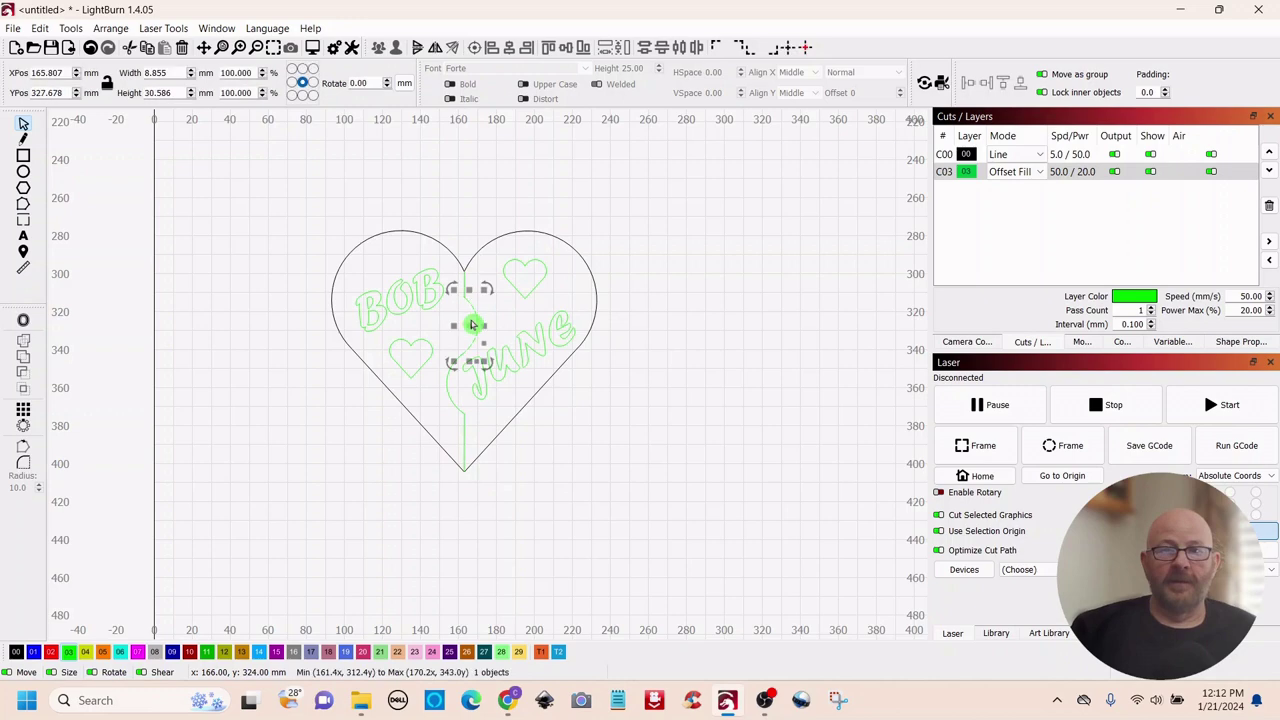
pyautogui.click(676, 411)
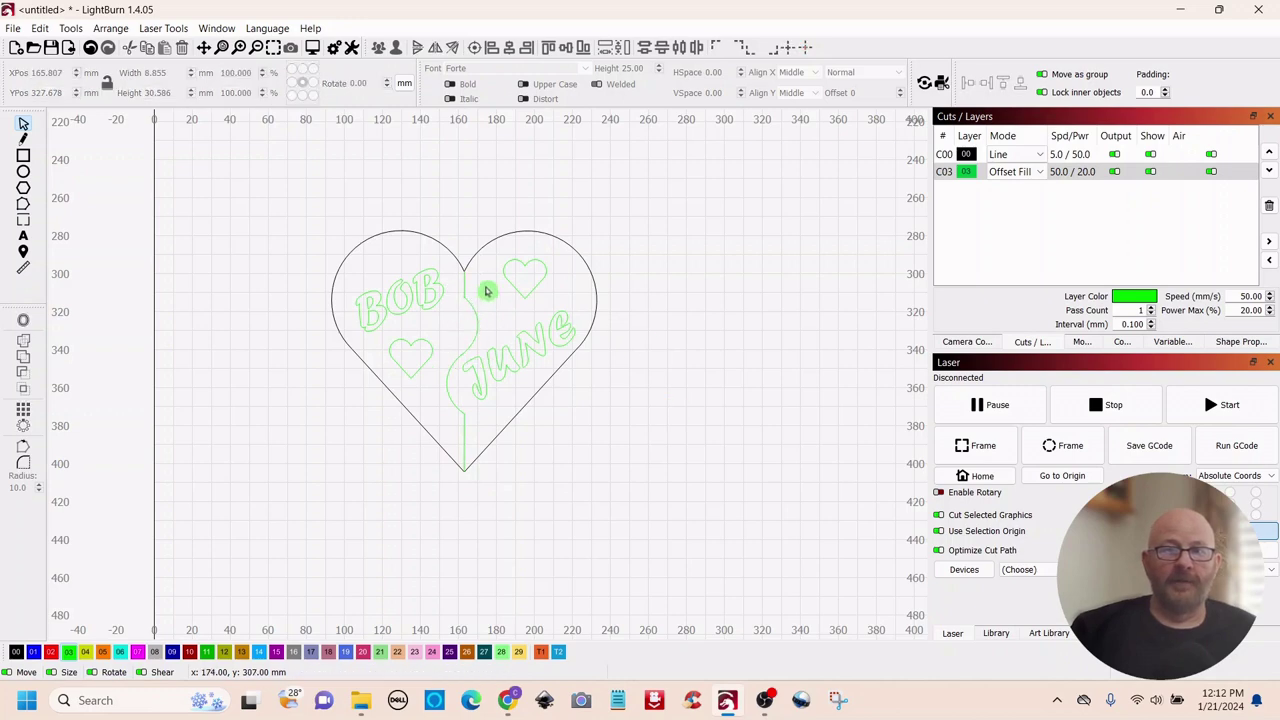
pyautogui.click(459, 335)
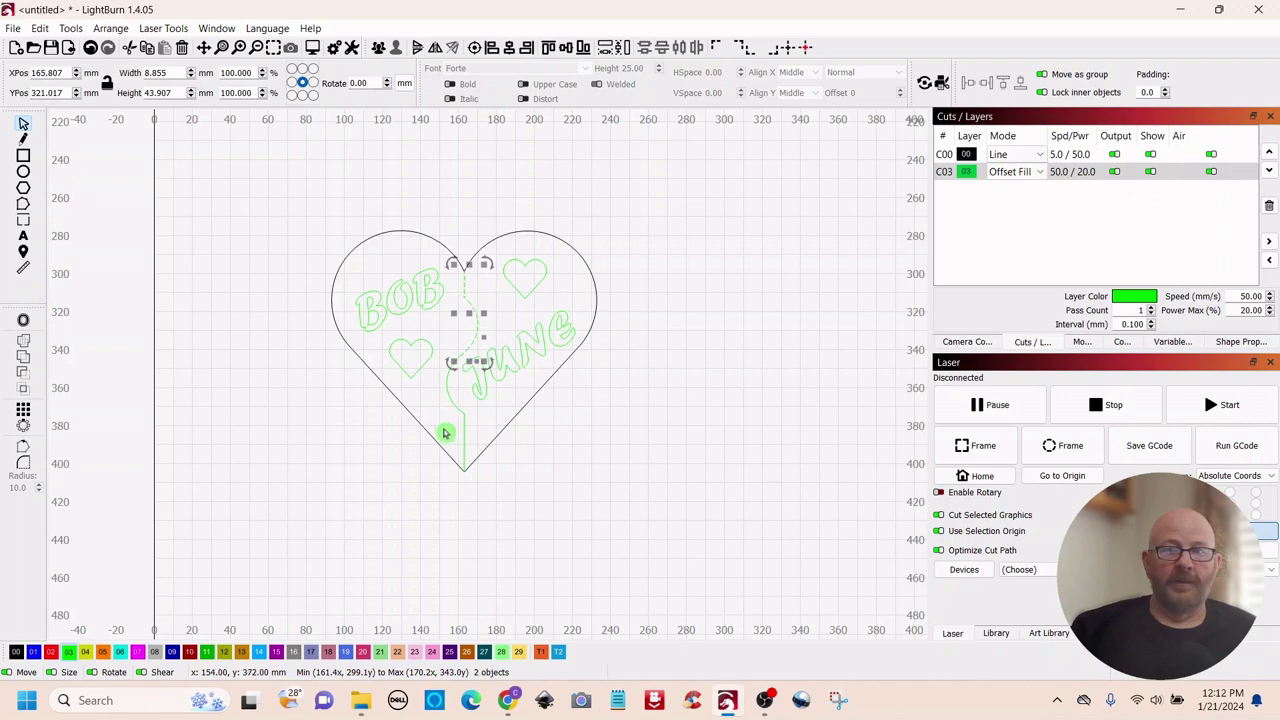
pyautogui.click(51, 653)
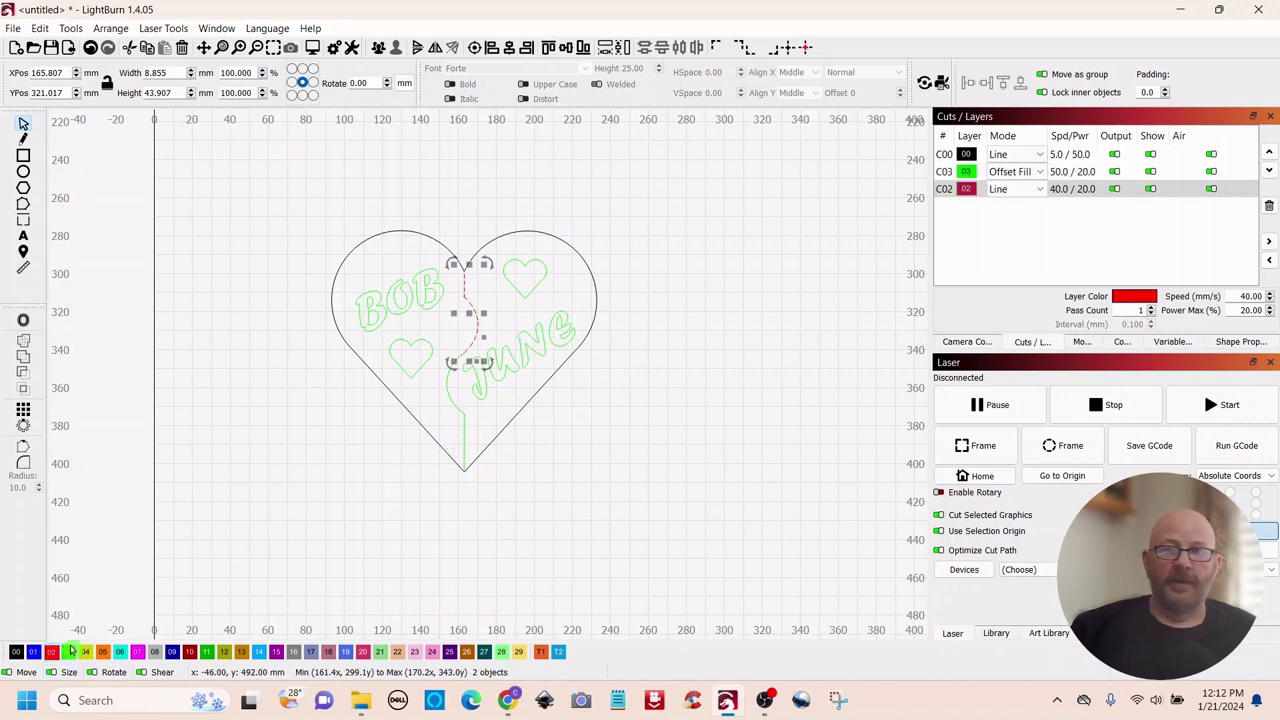
pyautogui.click(549, 432)
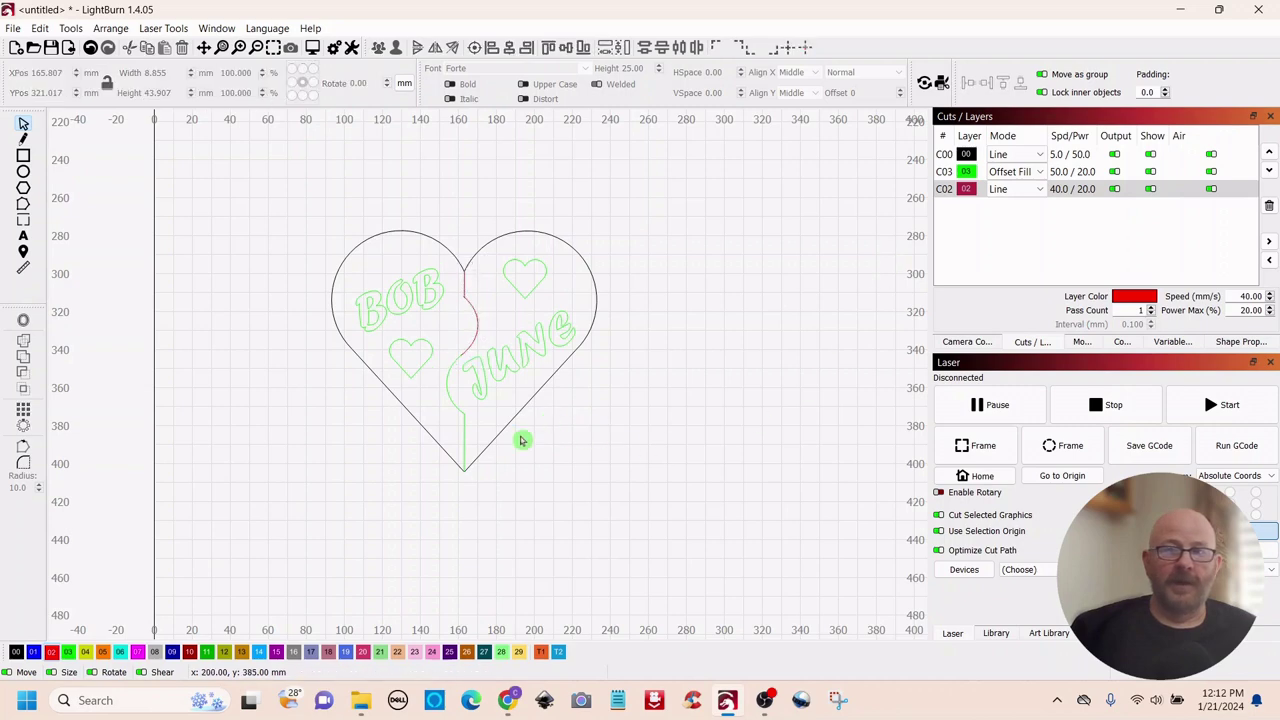
# Assign the lower curve and bottom straight segment of the dividing line to the red layer 02
pyautogui.click(443, 403)
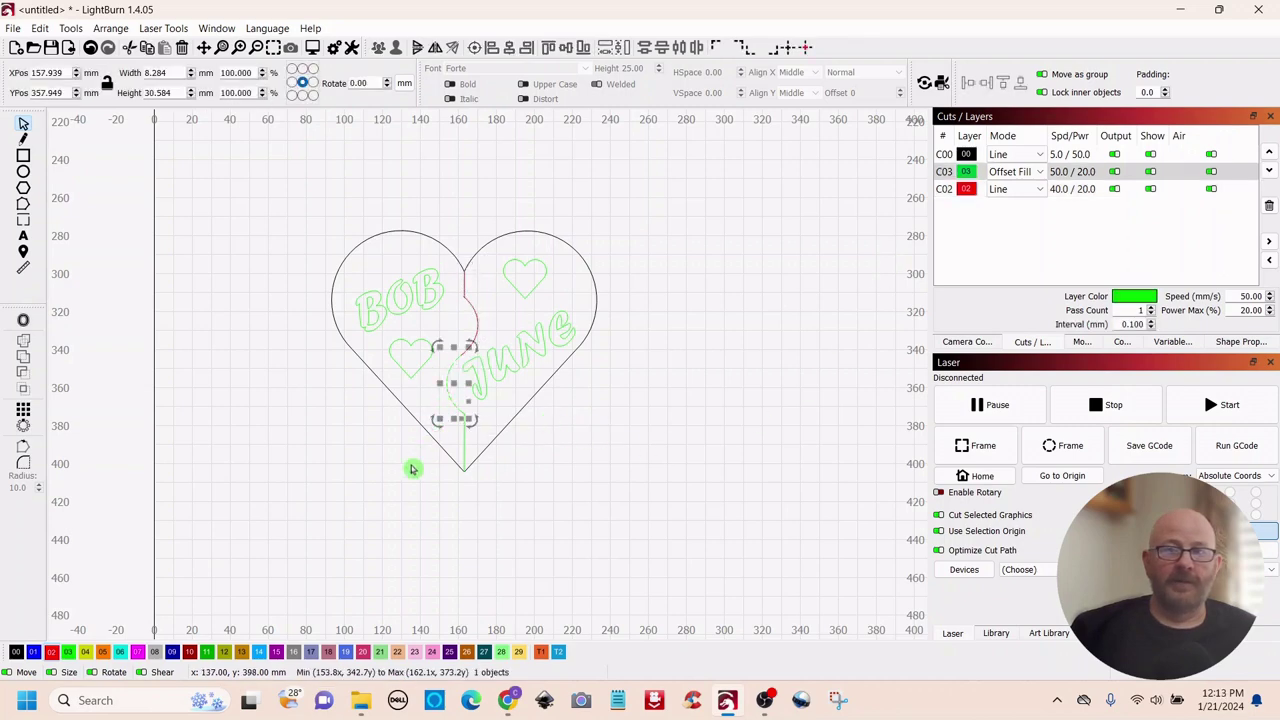
pyautogui.click(52, 653)
pyautogui.click(528, 458)
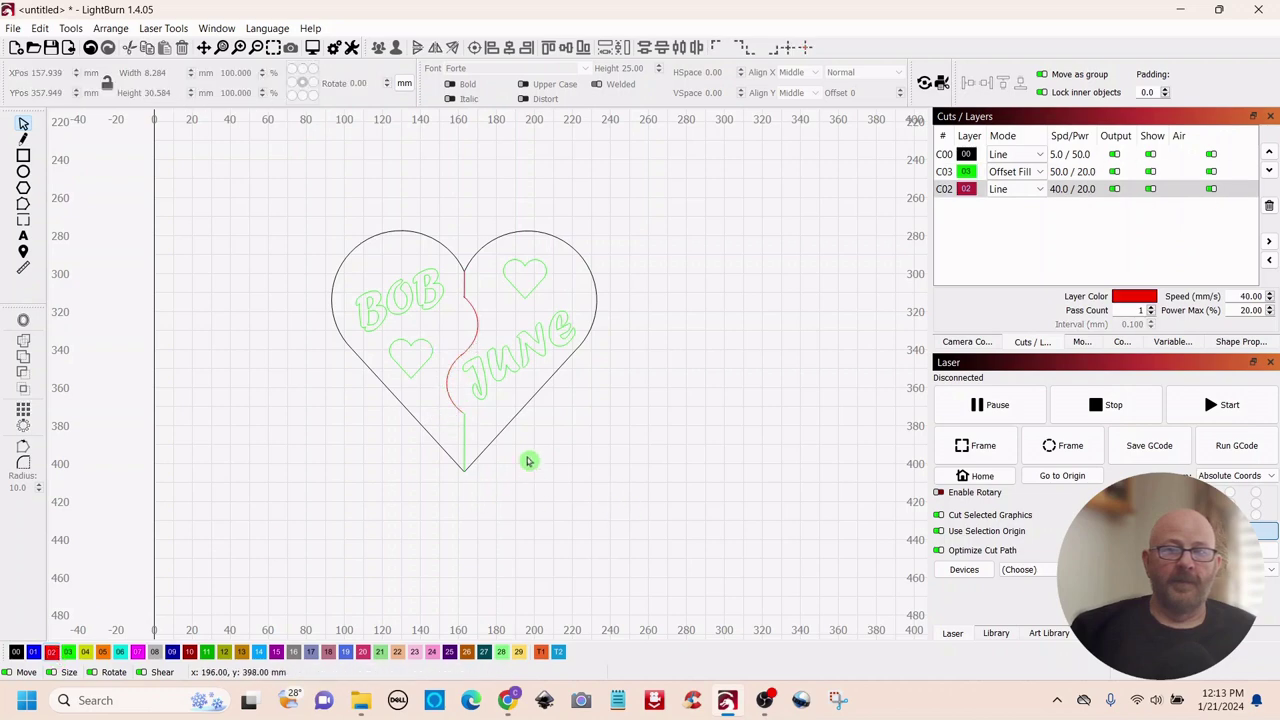
pyautogui.click(461, 445)
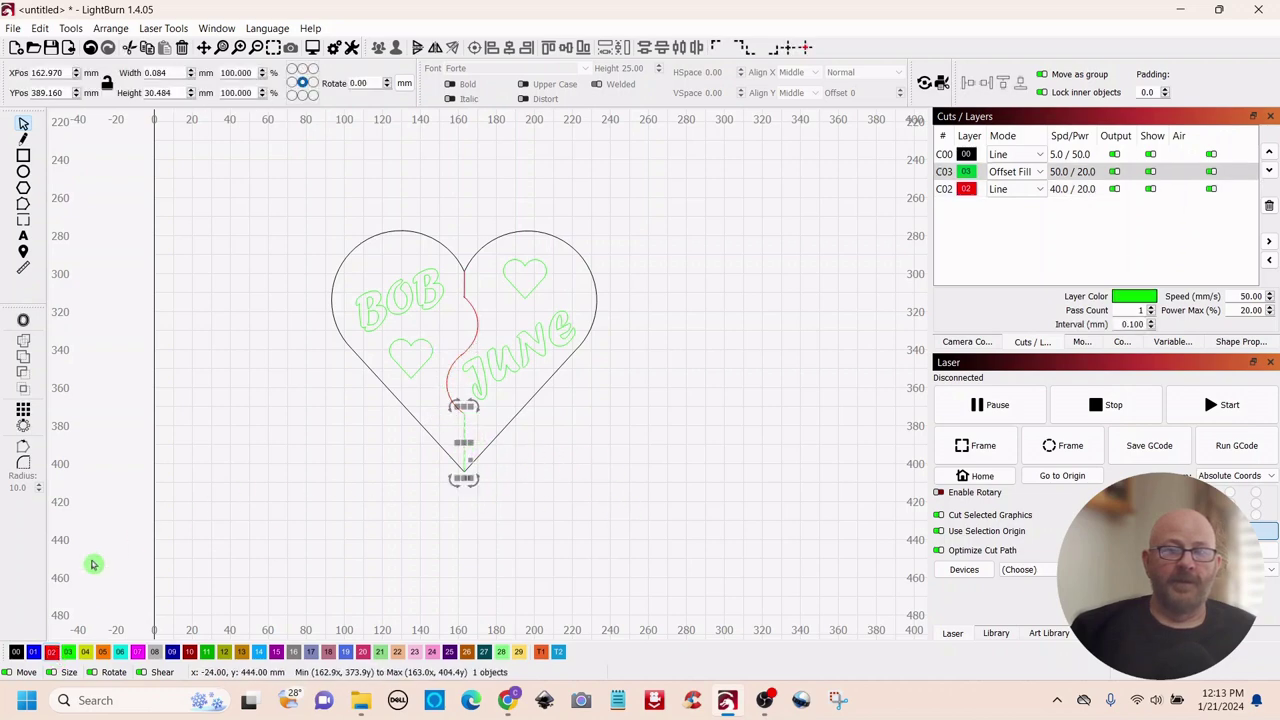
pyautogui.click(52, 653)
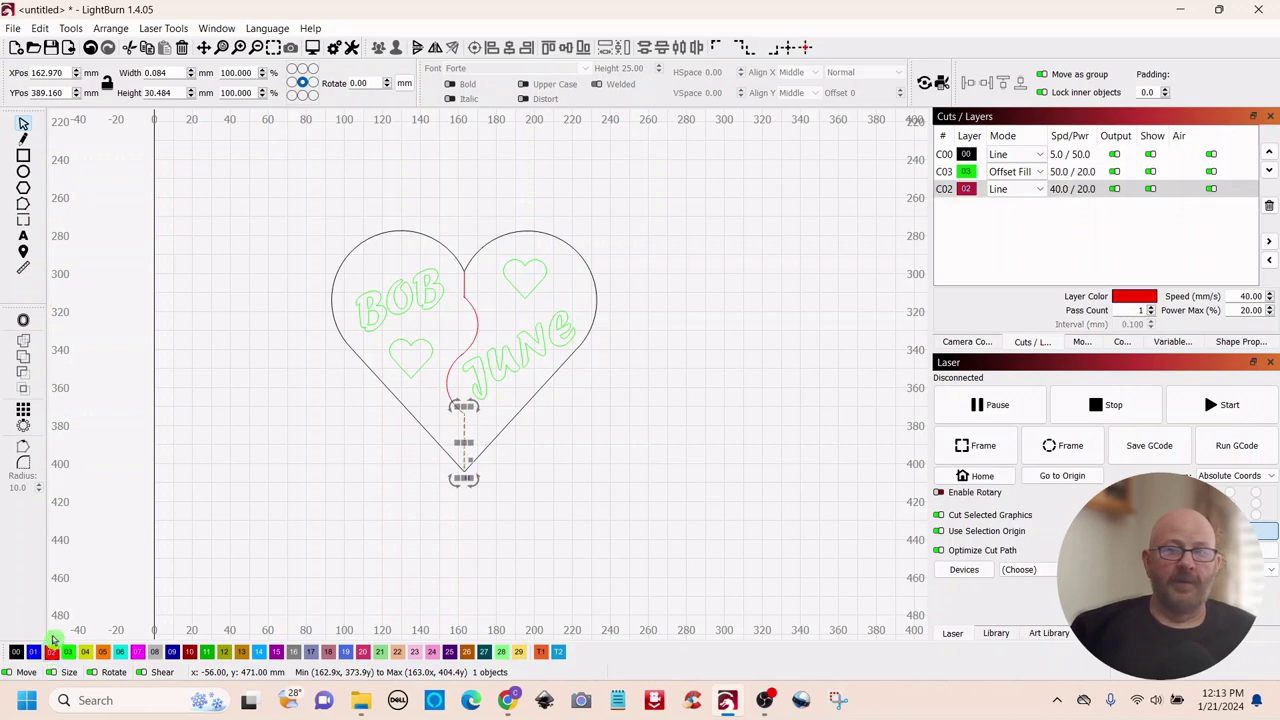
pyautogui.click(606, 517)
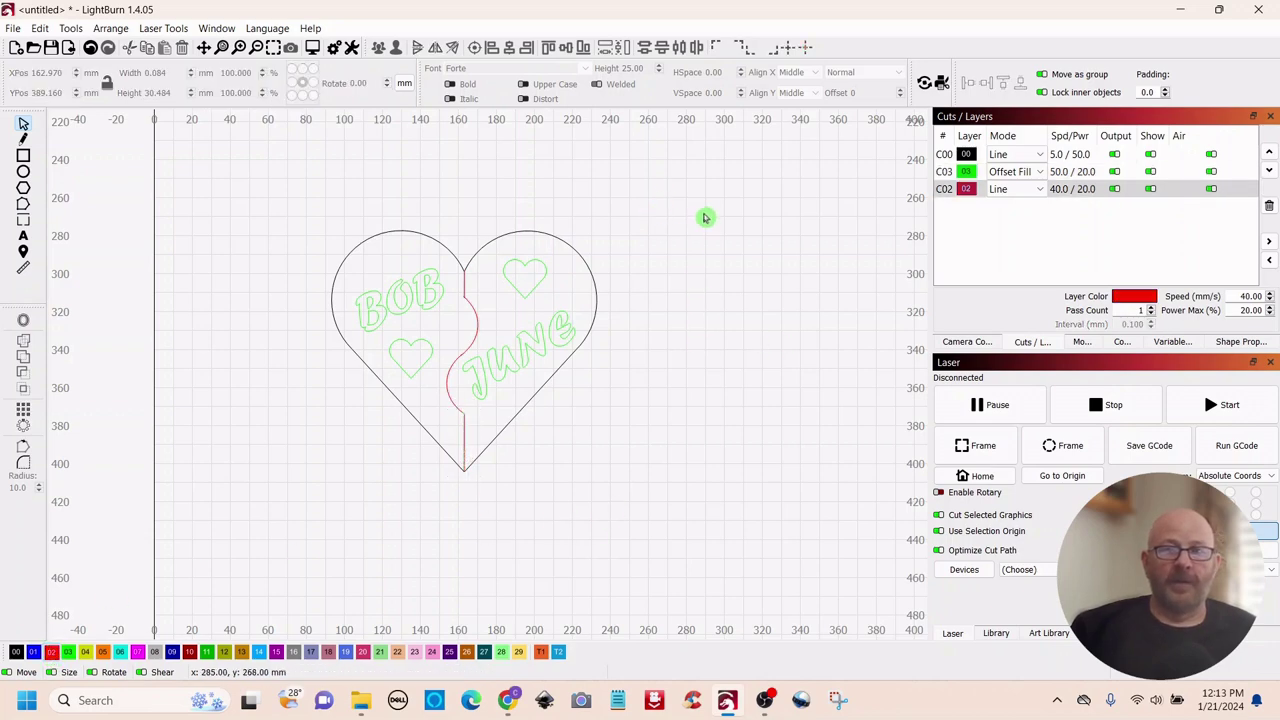
# Reorder the cut layers so red 02 runs first, green 03 second and black 00 last
pyautogui.click(965, 192)
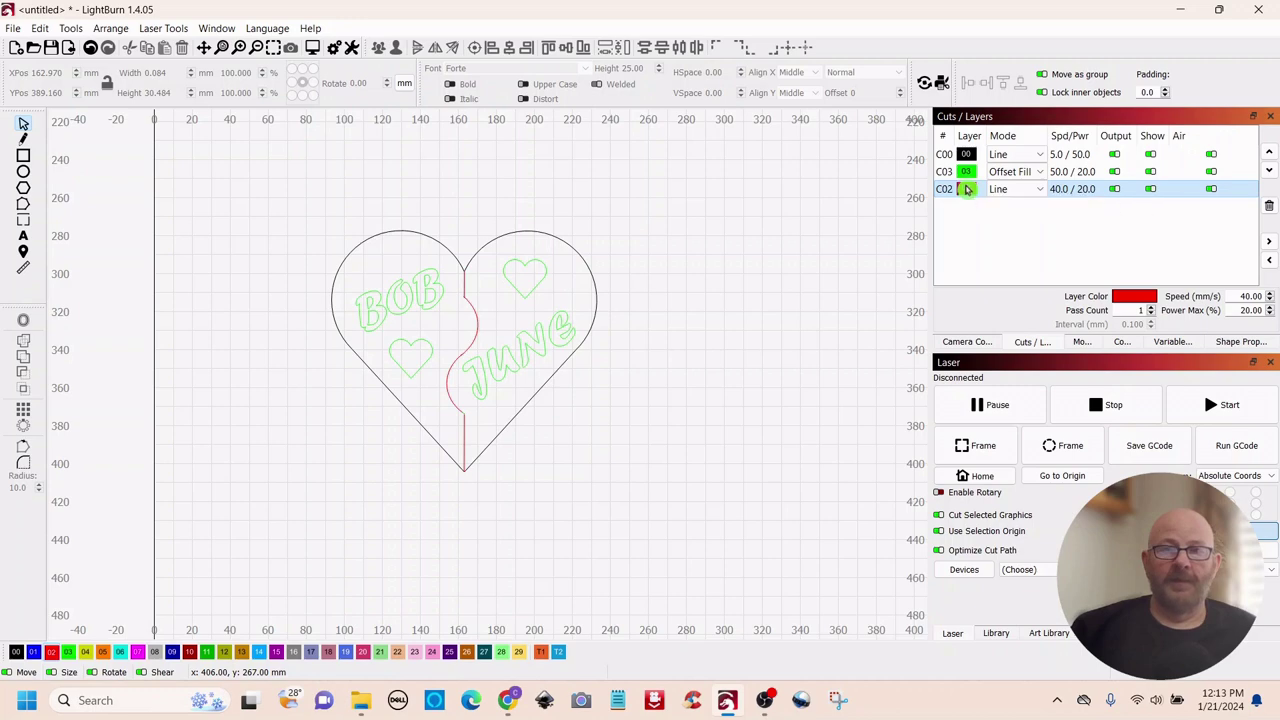
pyautogui.click(1268, 152)
pyautogui.click(1268, 152)
pyautogui.click(965, 190)
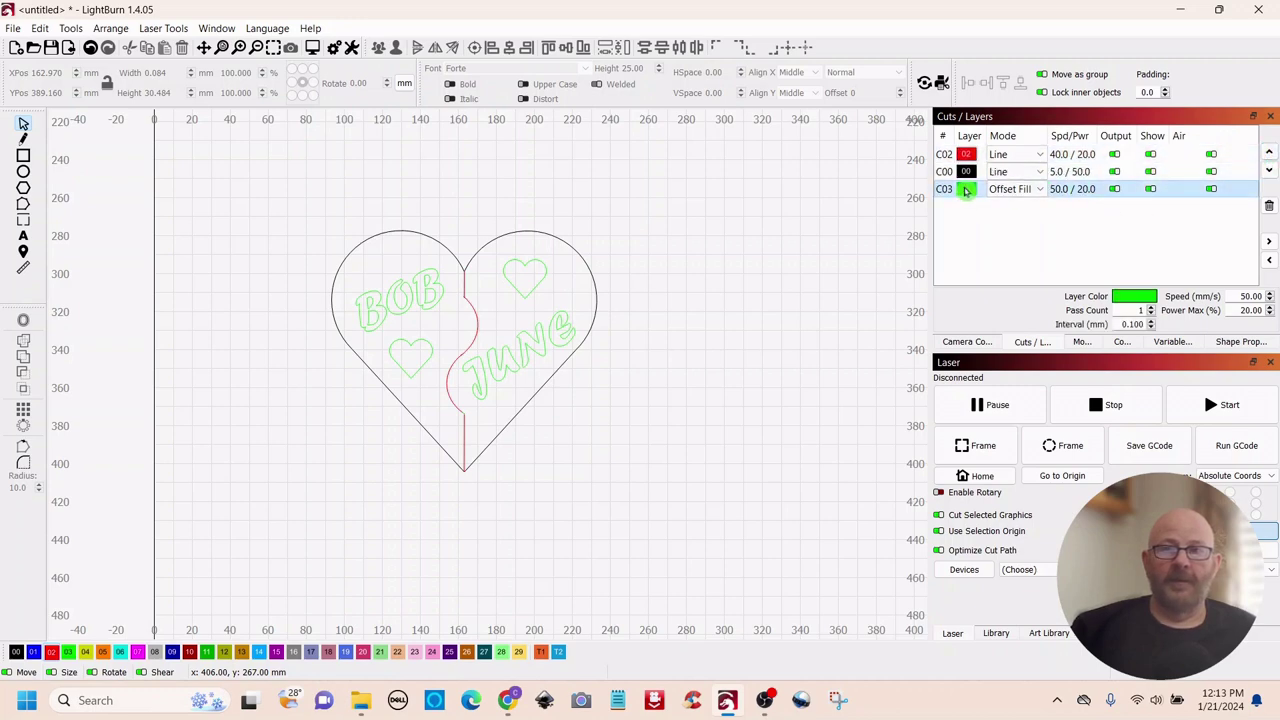
pyautogui.click(1268, 153)
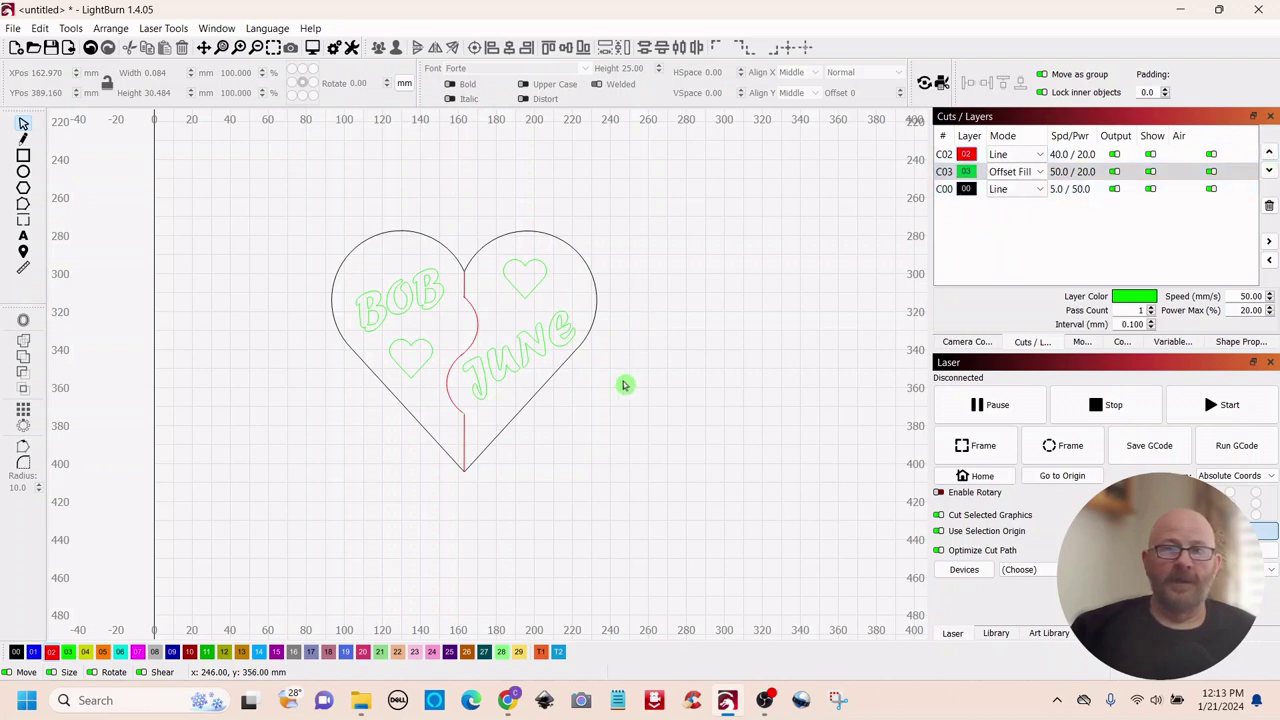
# Group the large heart, the red dividing line, both names and both small hearts into one object
pyautogui.moveTo(636, 192); pyautogui.dragTo(297, 508)
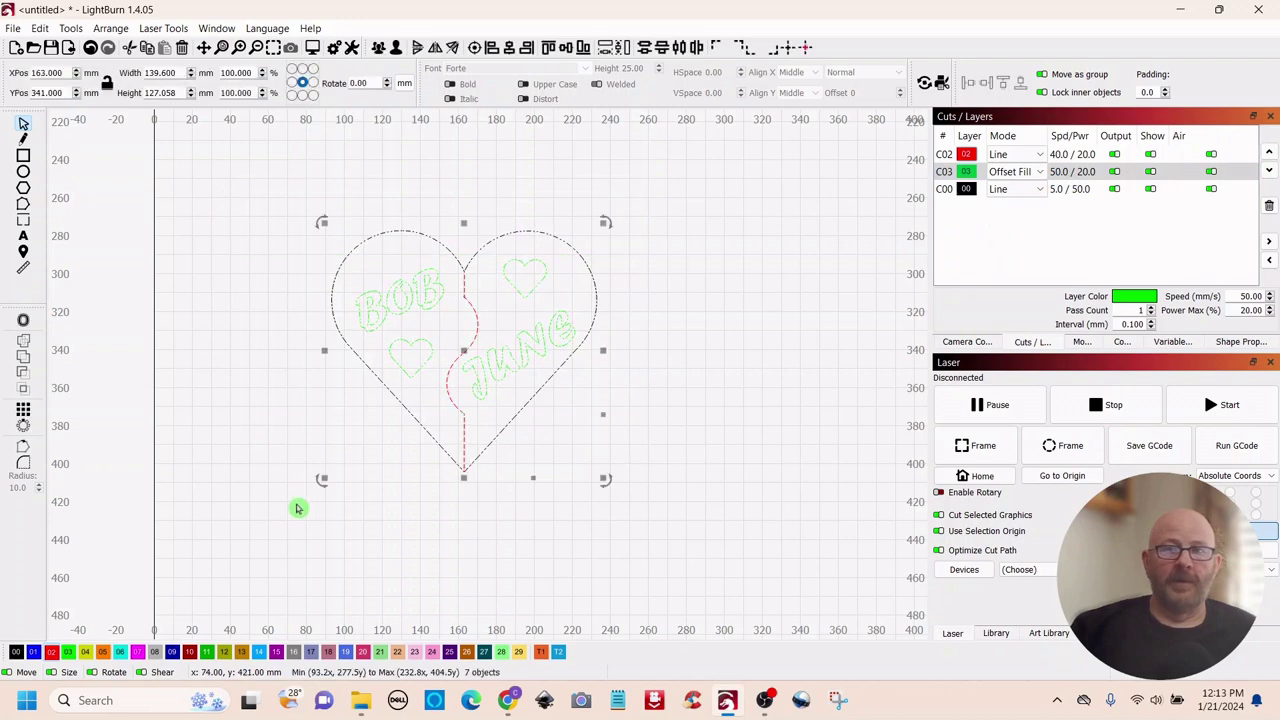
pyautogui.rightClick(468, 357)
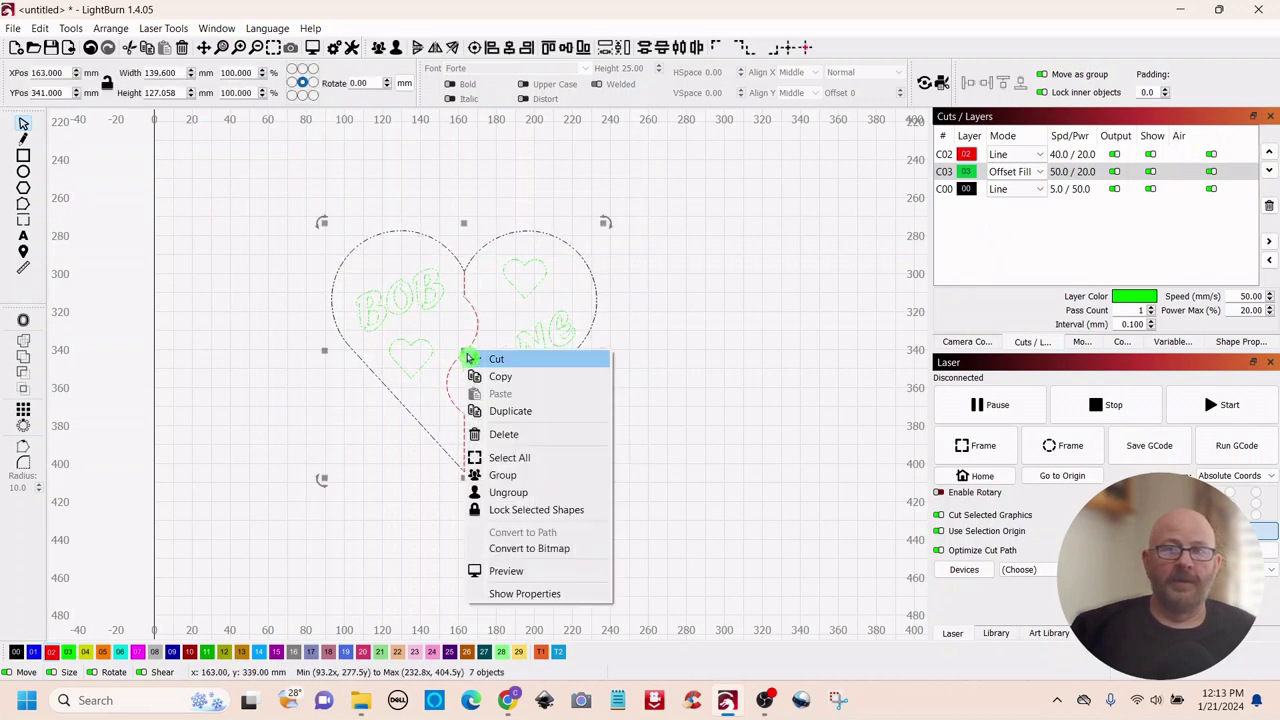
pyautogui.click(502, 474)
pyautogui.click(723, 421)
# Preview the grouped heart and have the remaining open shapes set to fill pointed out in the design
pyautogui.moveTo(618, 222); pyautogui.dragTo(445, 330)
pyautogui.click(314, 48)
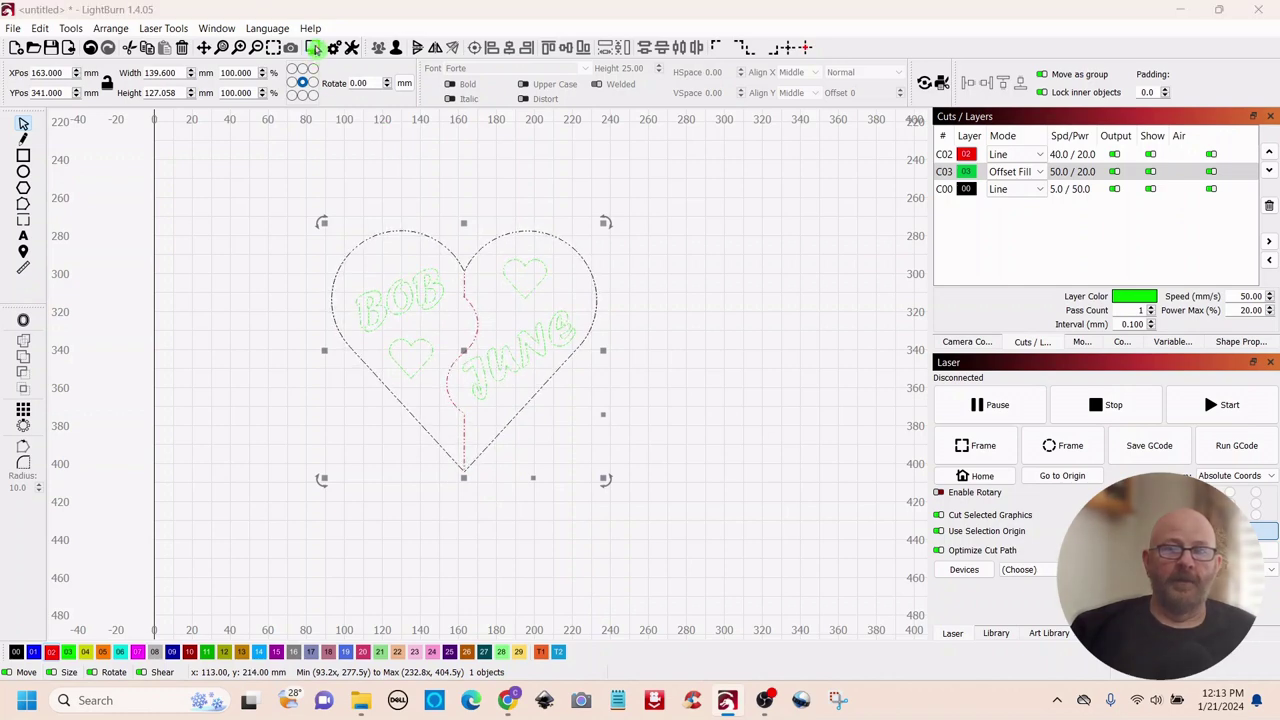
pyautogui.moveTo(647, 288); pyautogui.dragTo(785, 249)
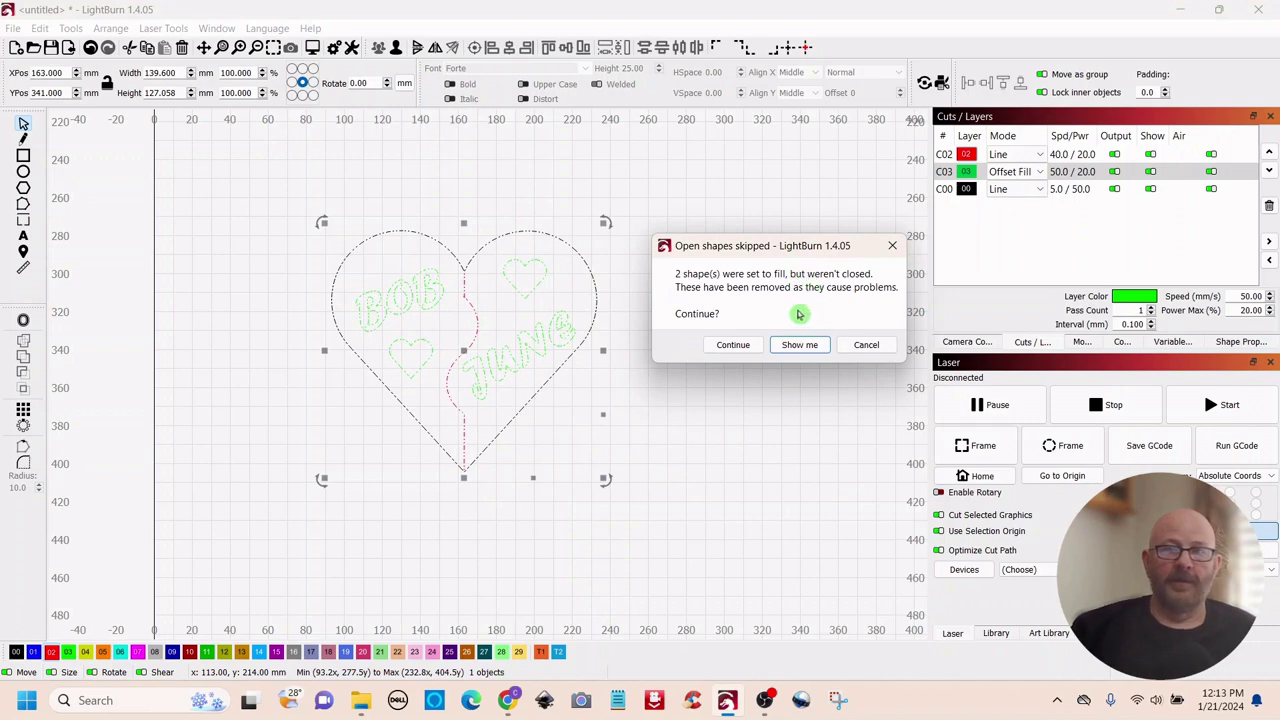
pyautogui.click(797, 347)
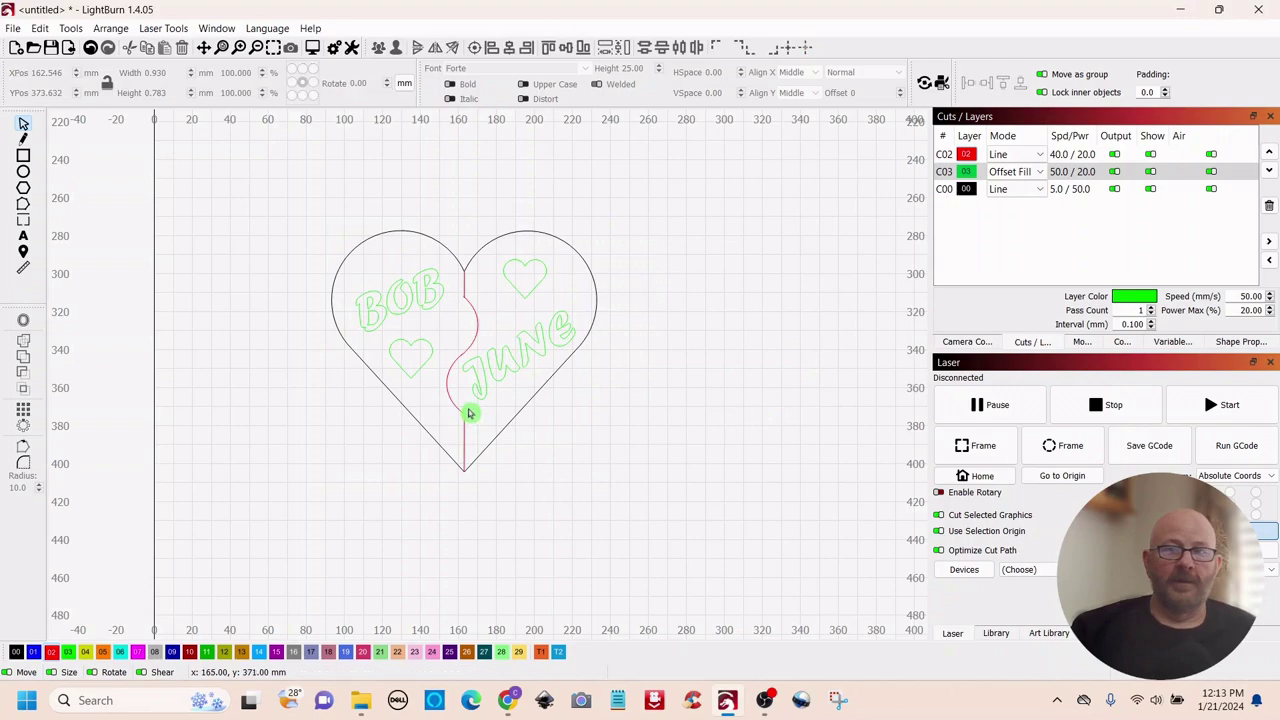
# Assign the two tiny green segments where the lower curve meets the bottom straight line to the red layer 02
pyautogui.click(470, 411)
pyautogui.scroll(4, 680, 440)
pyautogui.moveTo(601, 394); pyautogui.dragTo(760, 429)
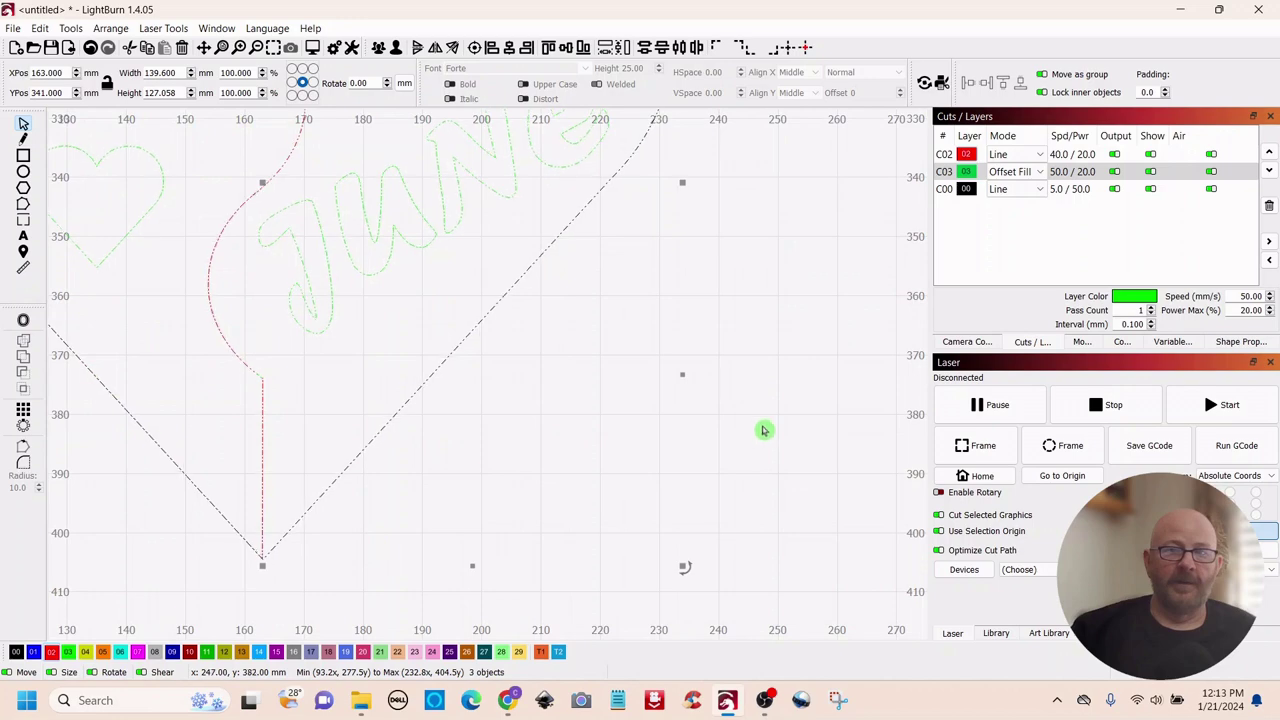
pyautogui.click(760, 429)
pyautogui.scroll(-3, 726, 426)
pyautogui.moveTo(671, 437); pyautogui.dragTo(745, 457)
pyautogui.scroll(4, 745, 457)
pyautogui.moveTo(554, 474); pyautogui.dragTo(817, 480)
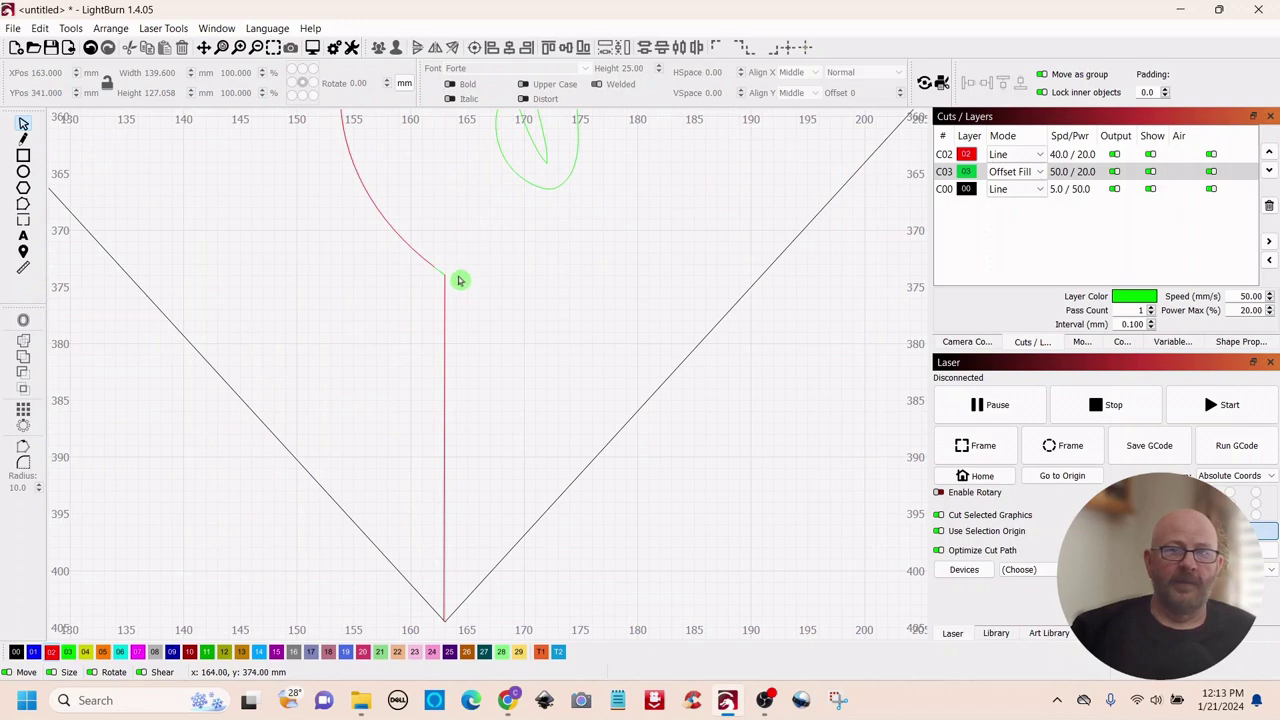
pyautogui.scroll(3, 457, 277)
pyautogui.scroll(8, 460, 266)
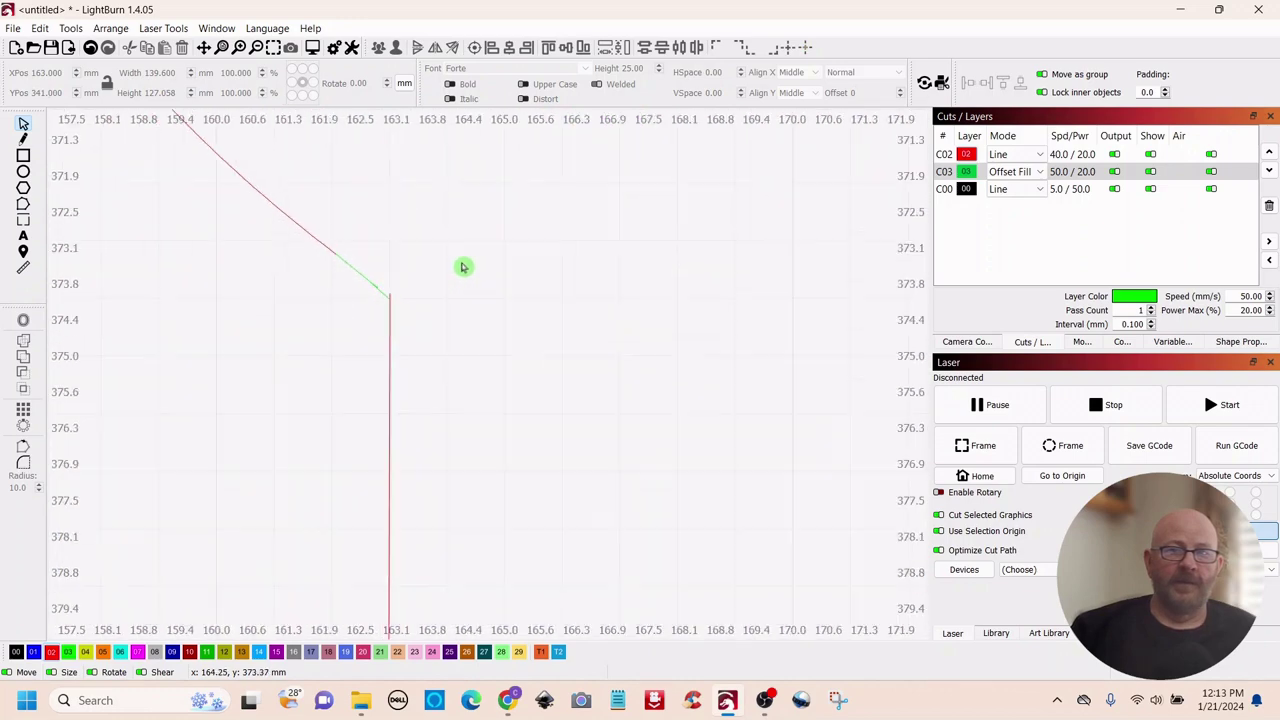
pyautogui.moveTo(660, 377); pyautogui.dragTo(680, 429)
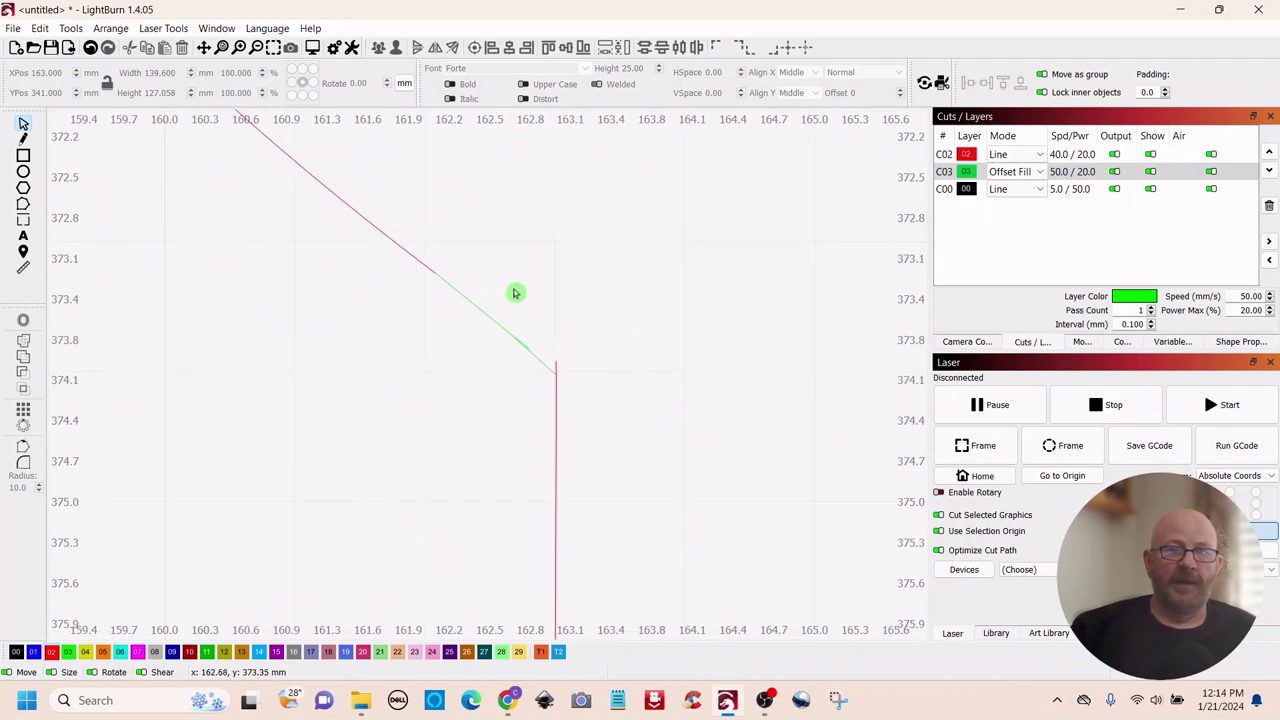
pyautogui.moveTo(553, 250); pyautogui.dragTo(452, 365)
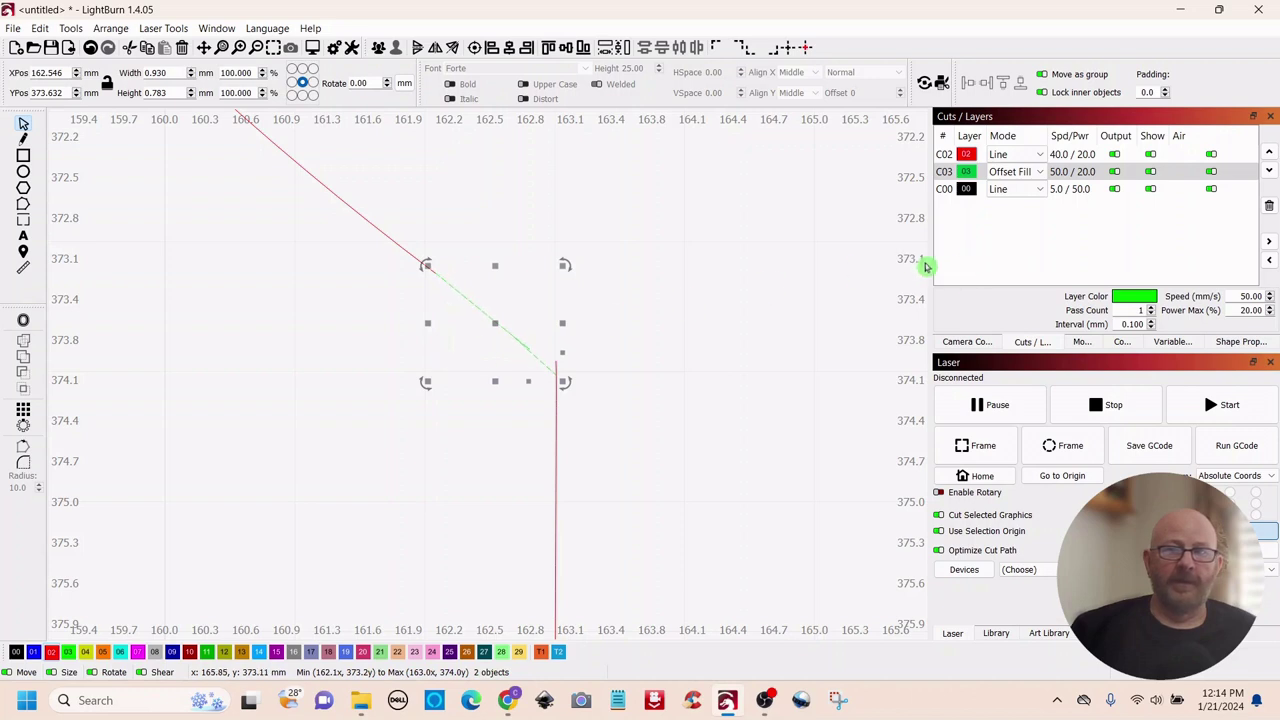
pyautogui.click(50, 654)
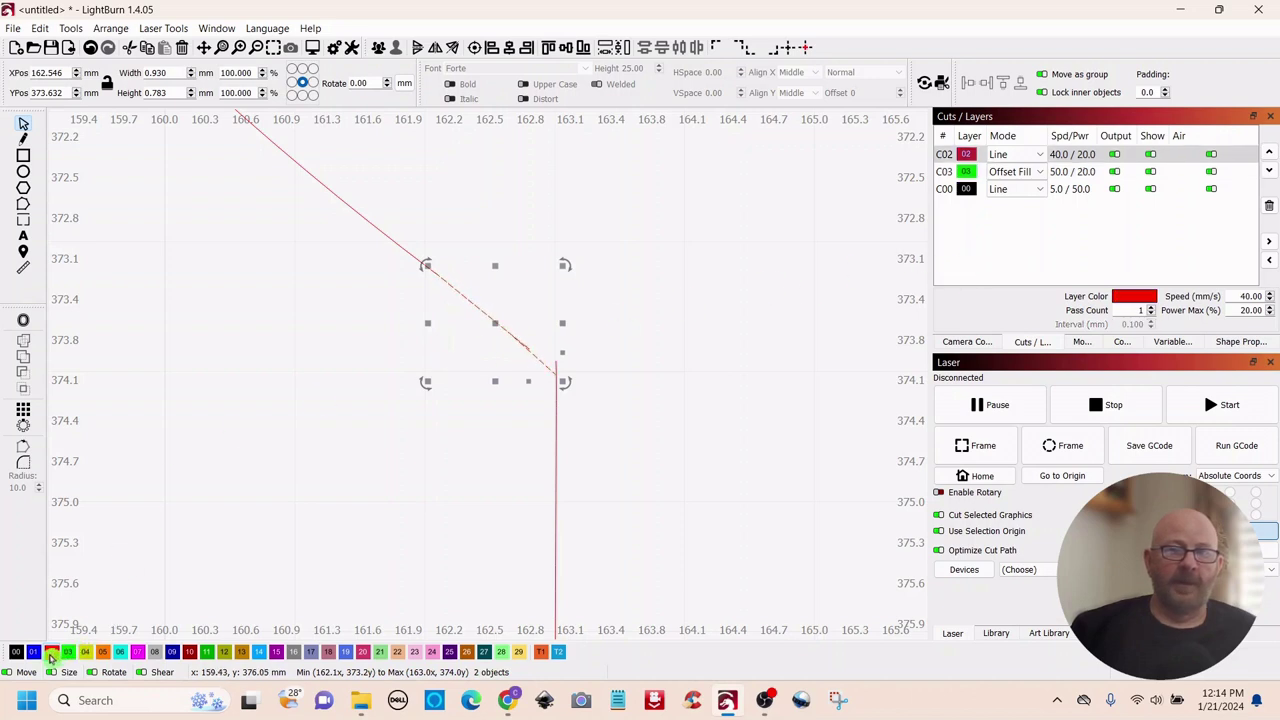
pyautogui.click(473, 494)
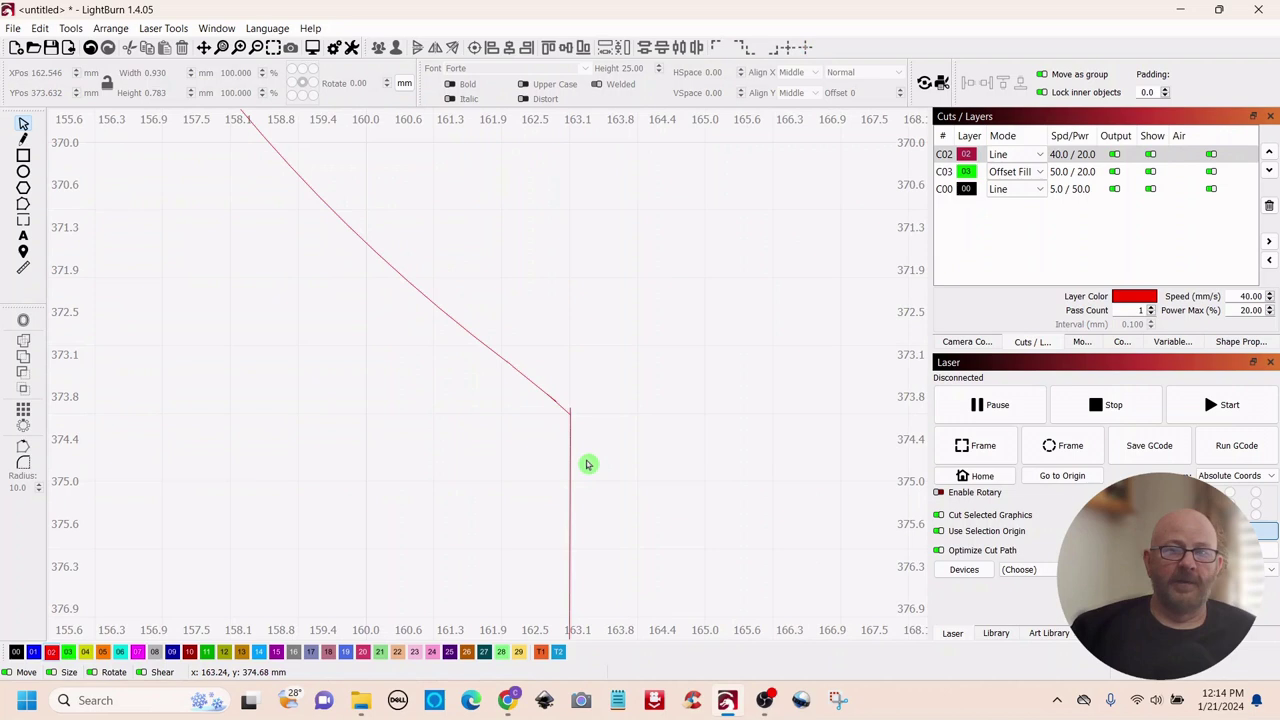
pyautogui.moveTo(573, 425); pyautogui.dragTo(547, 449)
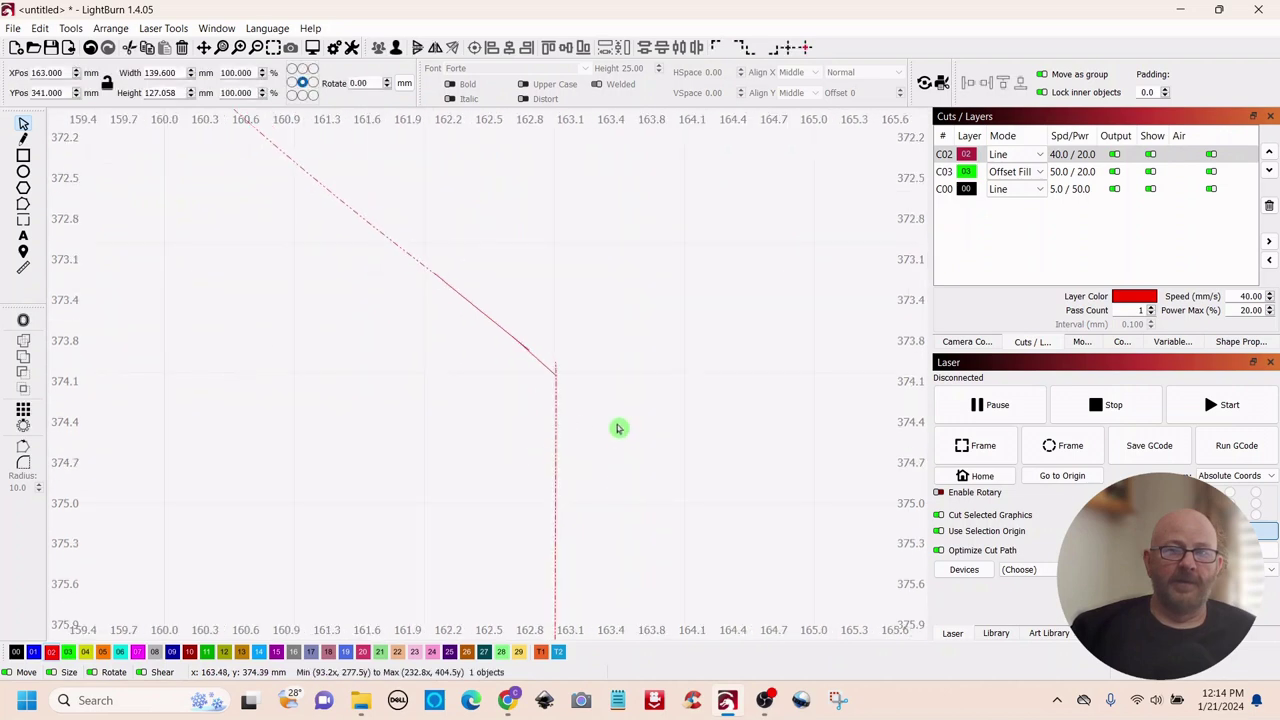
pyautogui.click(601, 417)
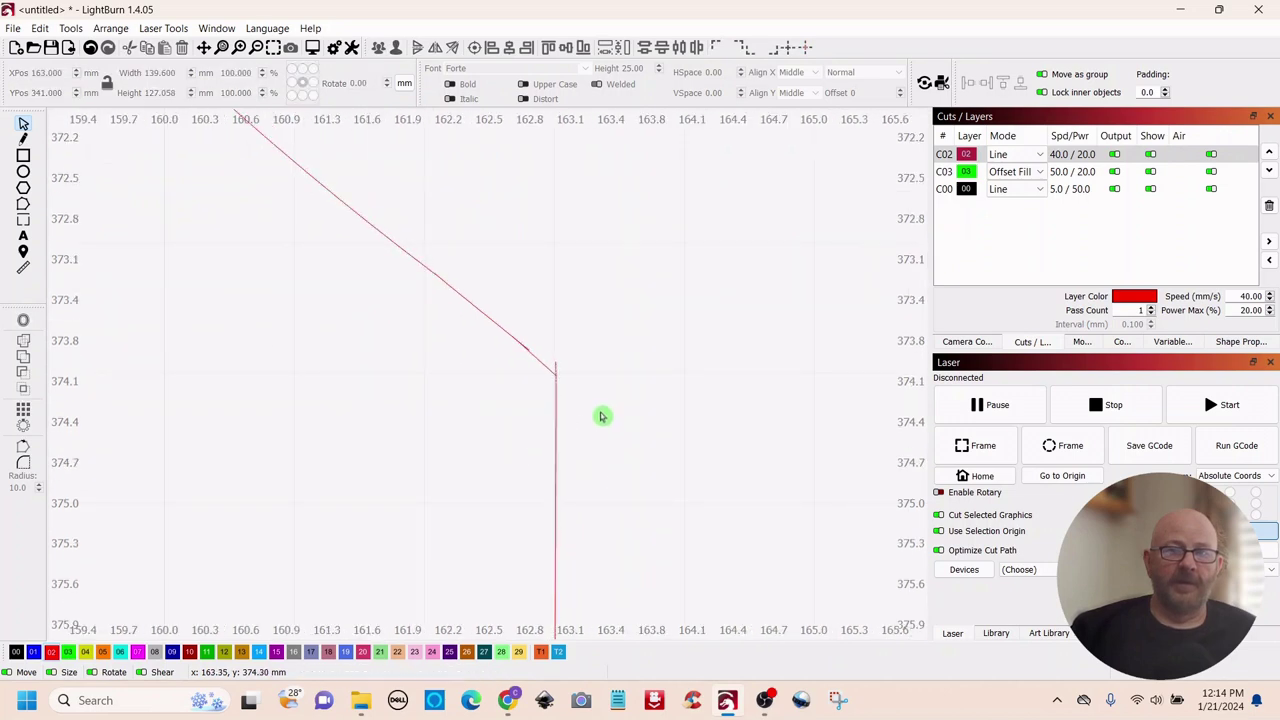
# Preview the complete split heart with its two names and small hearts, and examine the cuts and fills
pyautogui.scroll(-15, 601, 417)
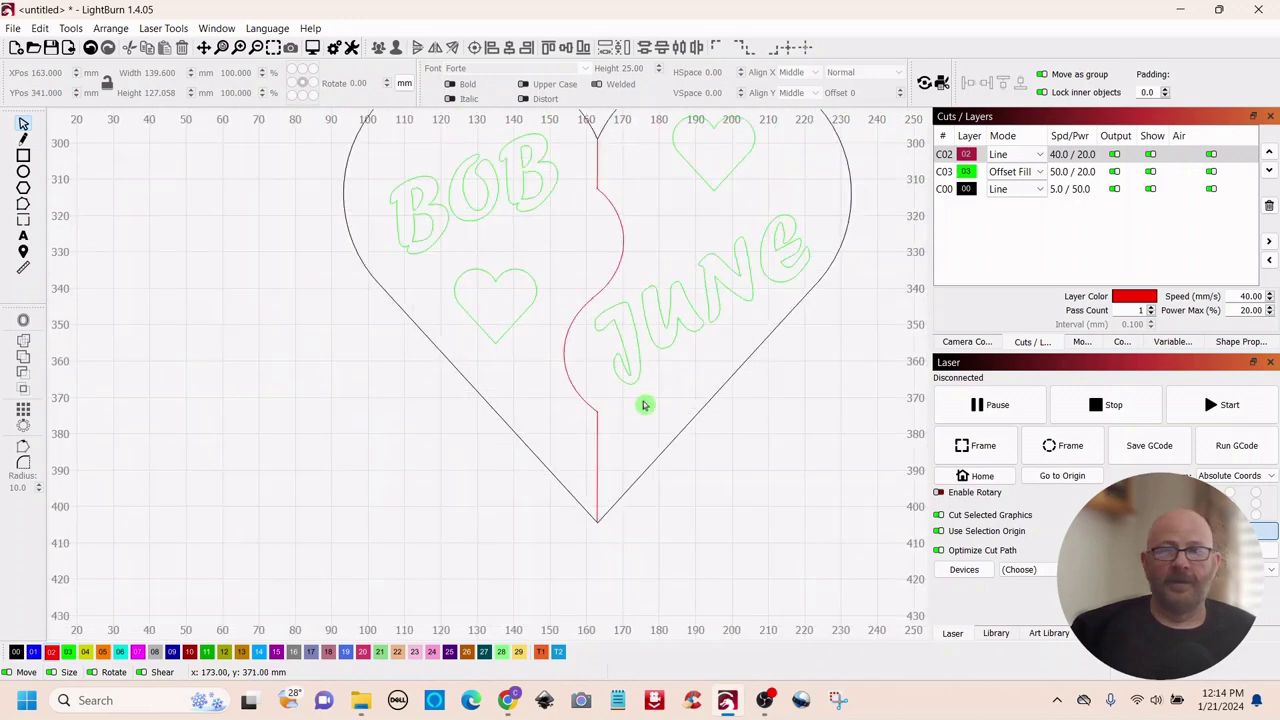
pyautogui.scroll(-10, 651, 457)
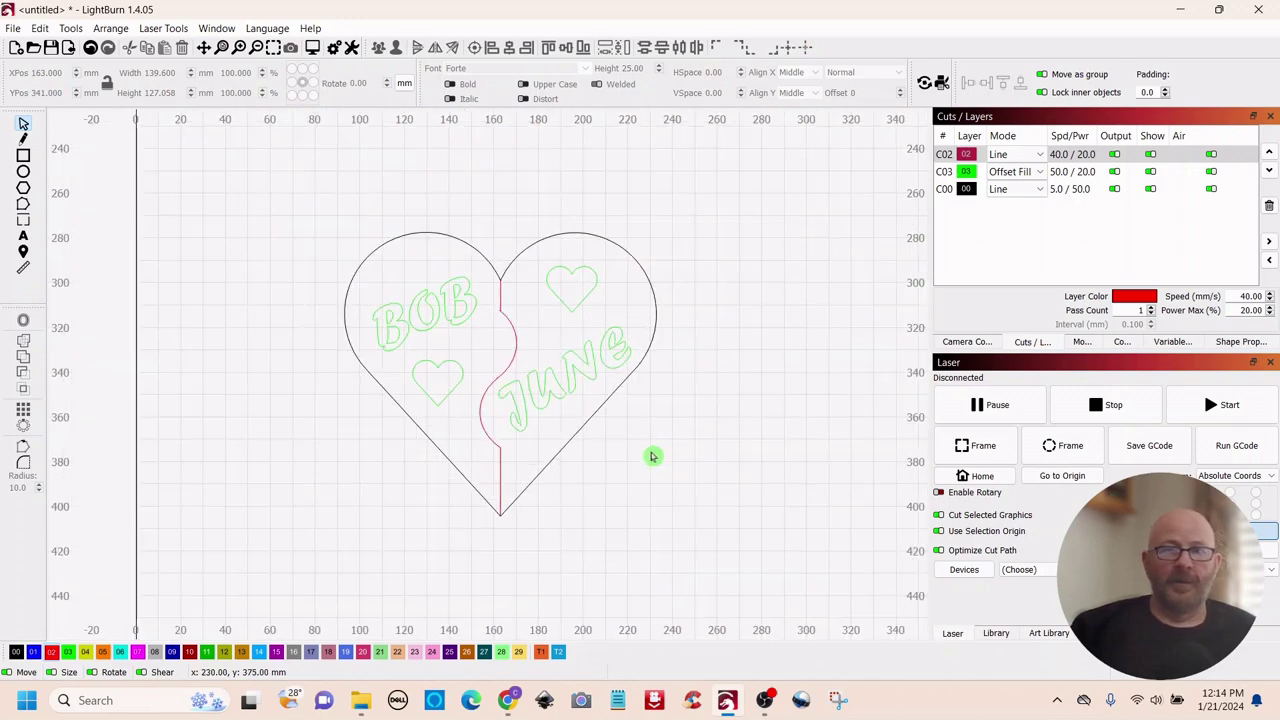
pyautogui.scroll(1, 651, 457)
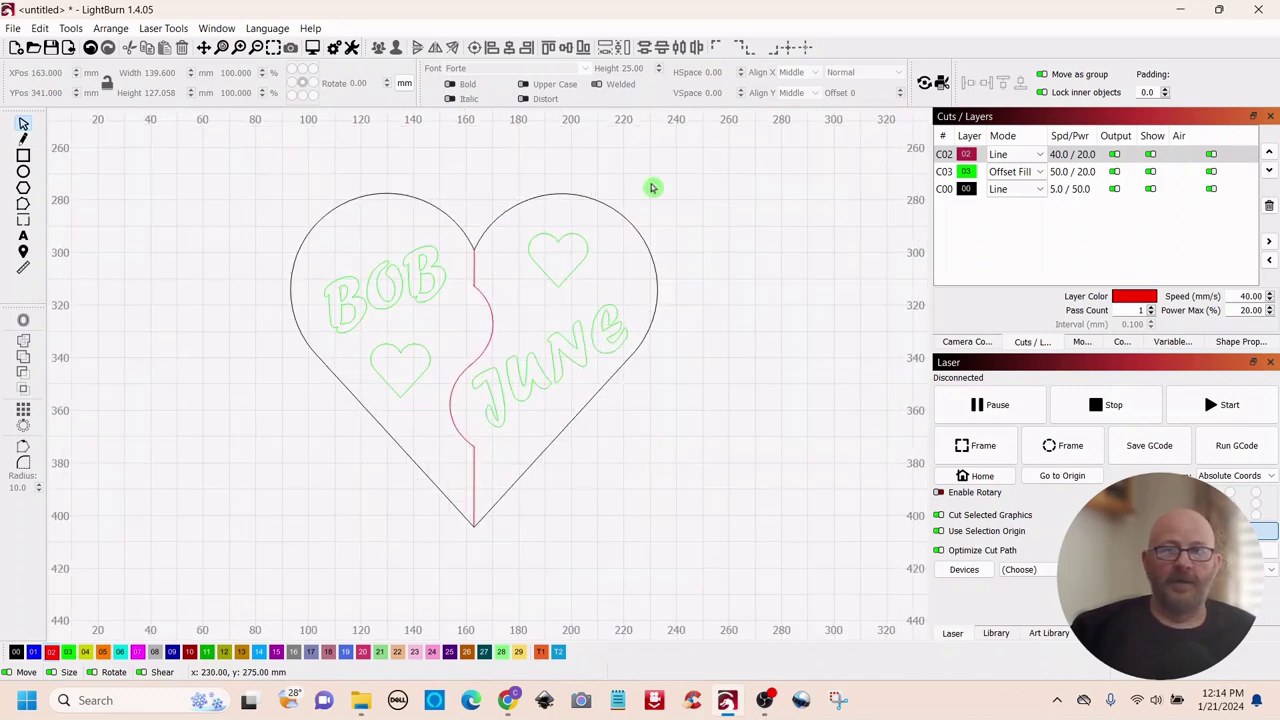
pyautogui.moveTo(703, 177); pyautogui.dragTo(281, 503)
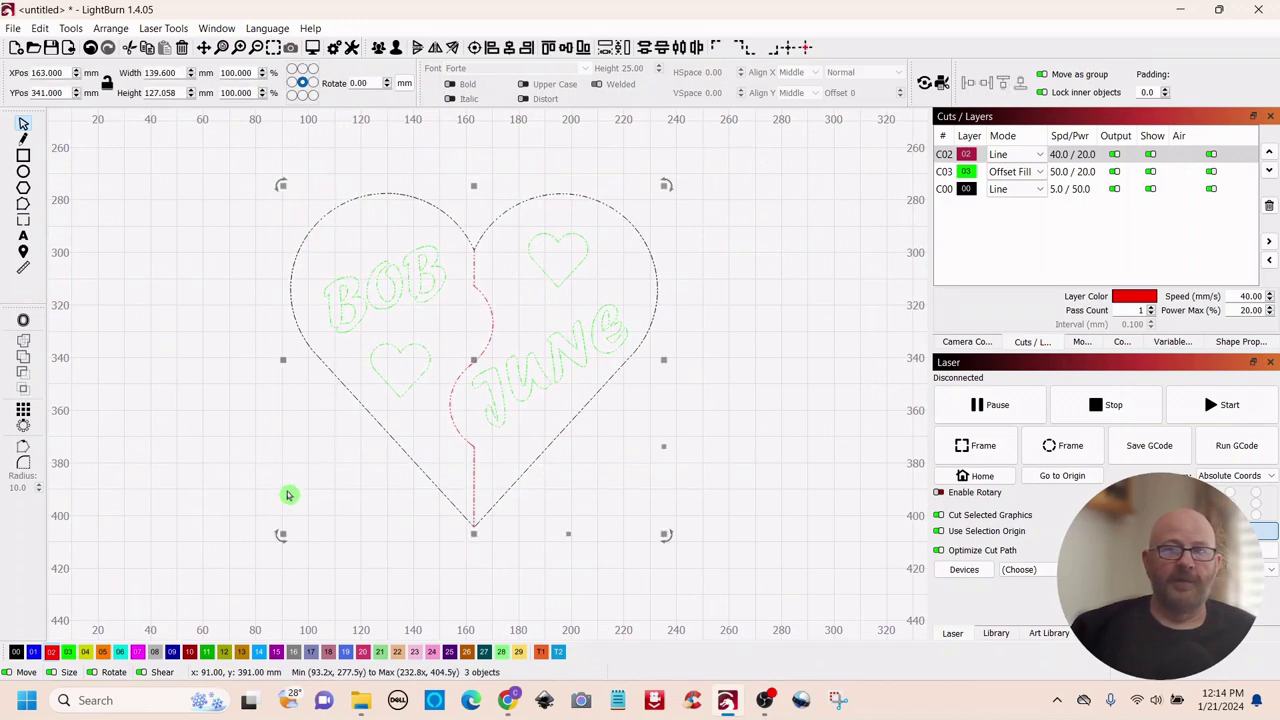
pyautogui.click(313, 48)
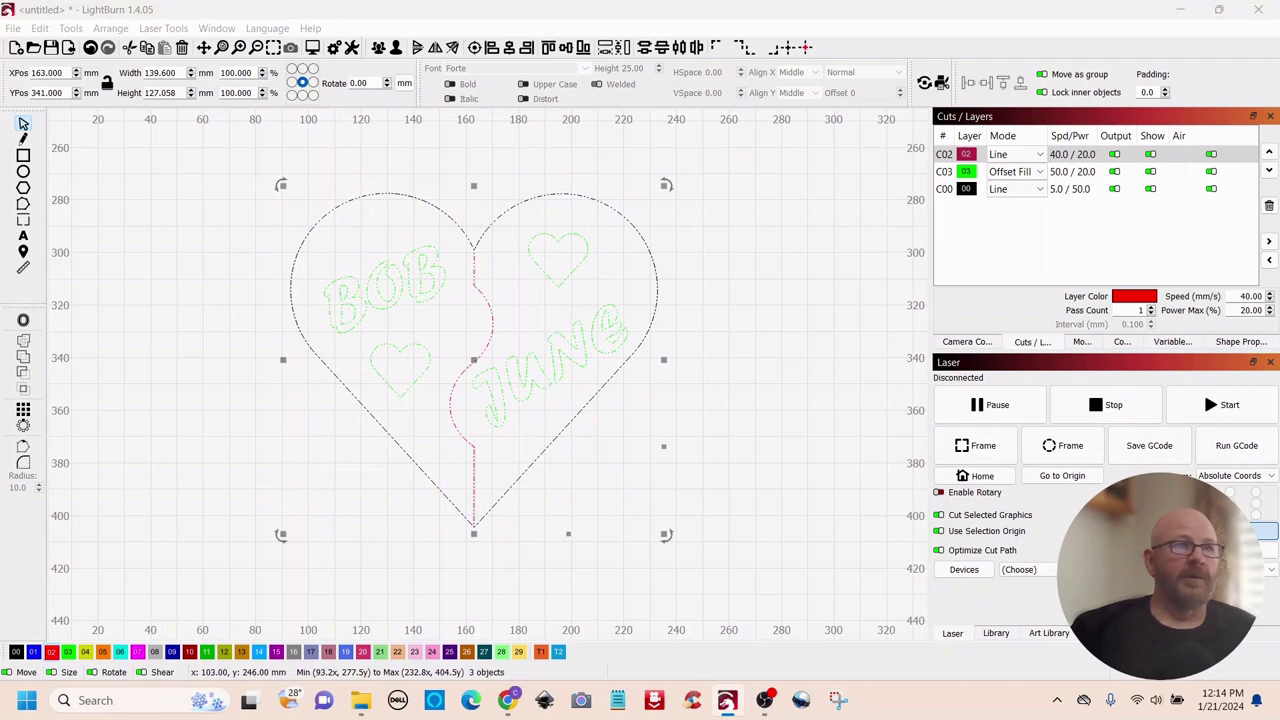
pyautogui.moveTo(789, 100); pyautogui.dragTo(537, 110)
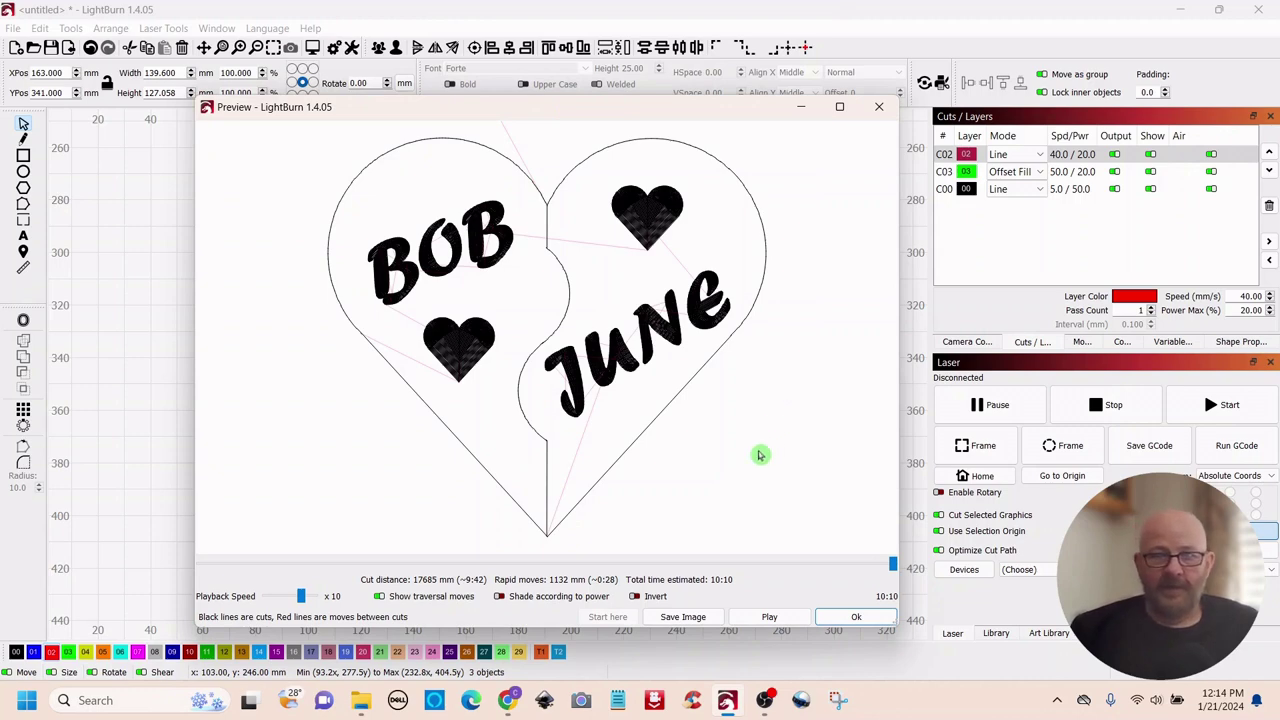
pyautogui.moveTo(611, 114); pyautogui.dragTo(715, 131)
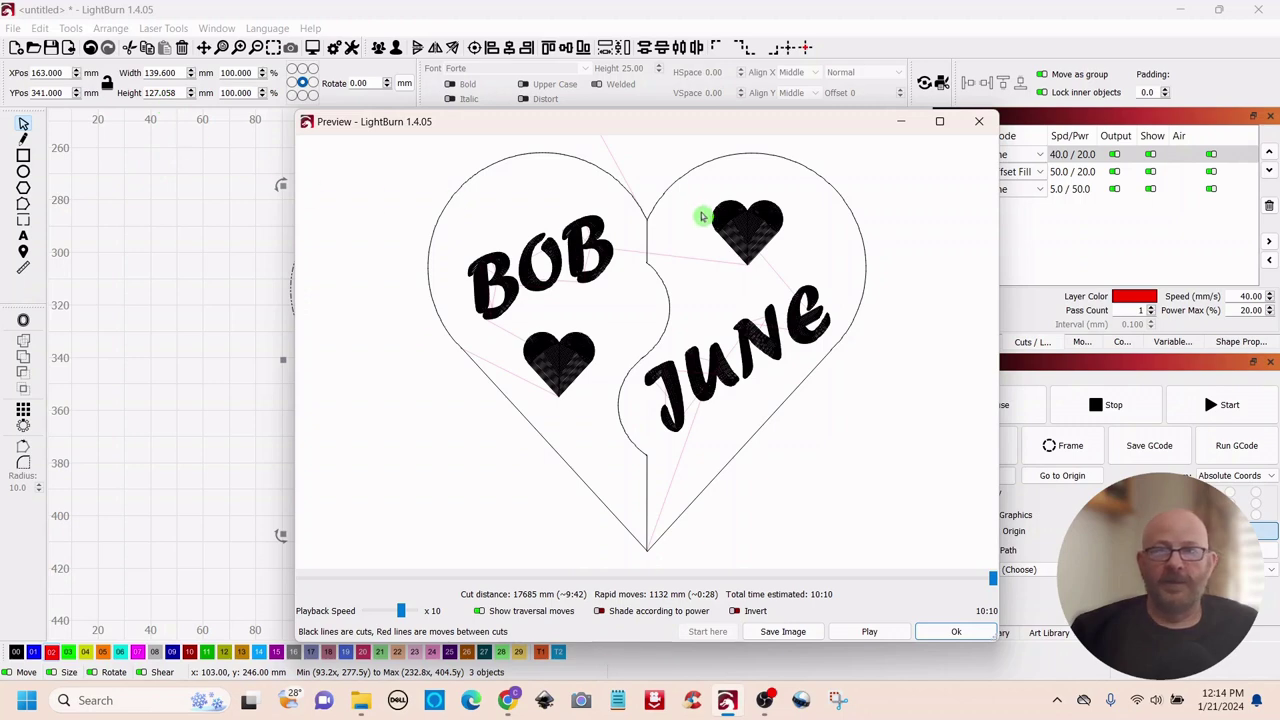
pyautogui.moveTo(680, 121); pyautogui.dragTo(566, 88)
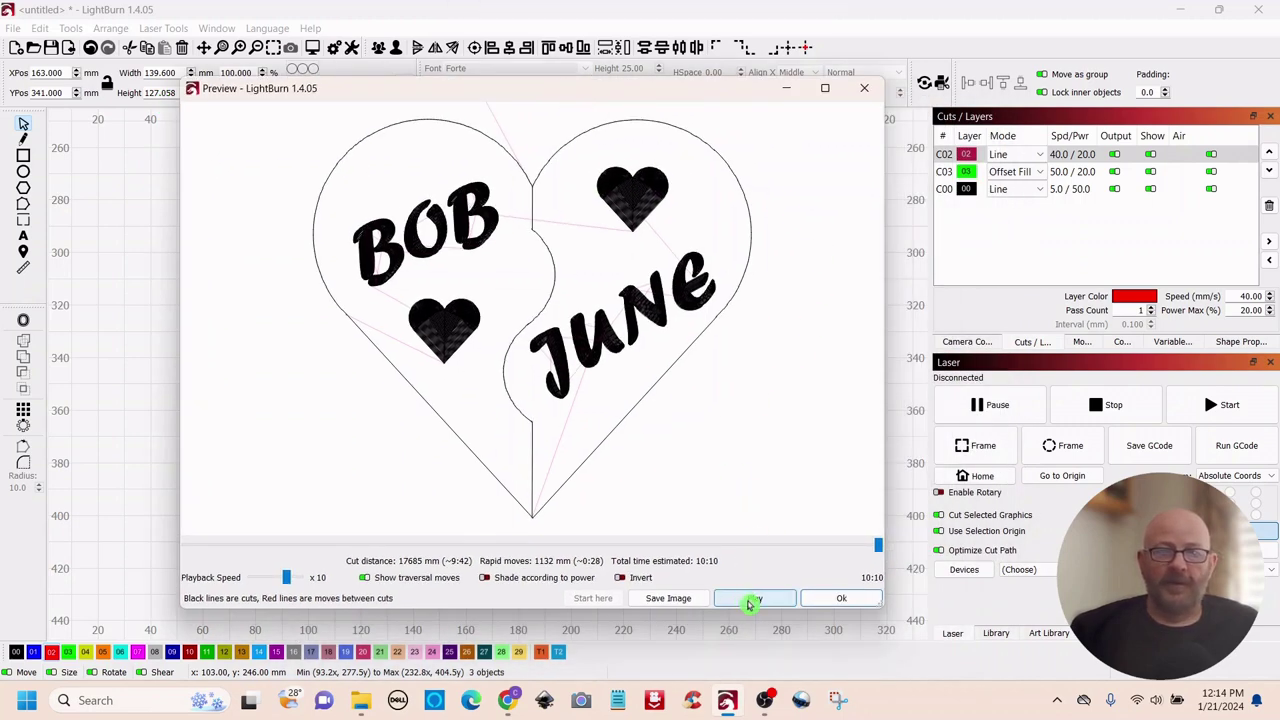
# Play back the cutting simulation of the split heart, skip it to the end and close the preview
pyautogui.click(749, 602)
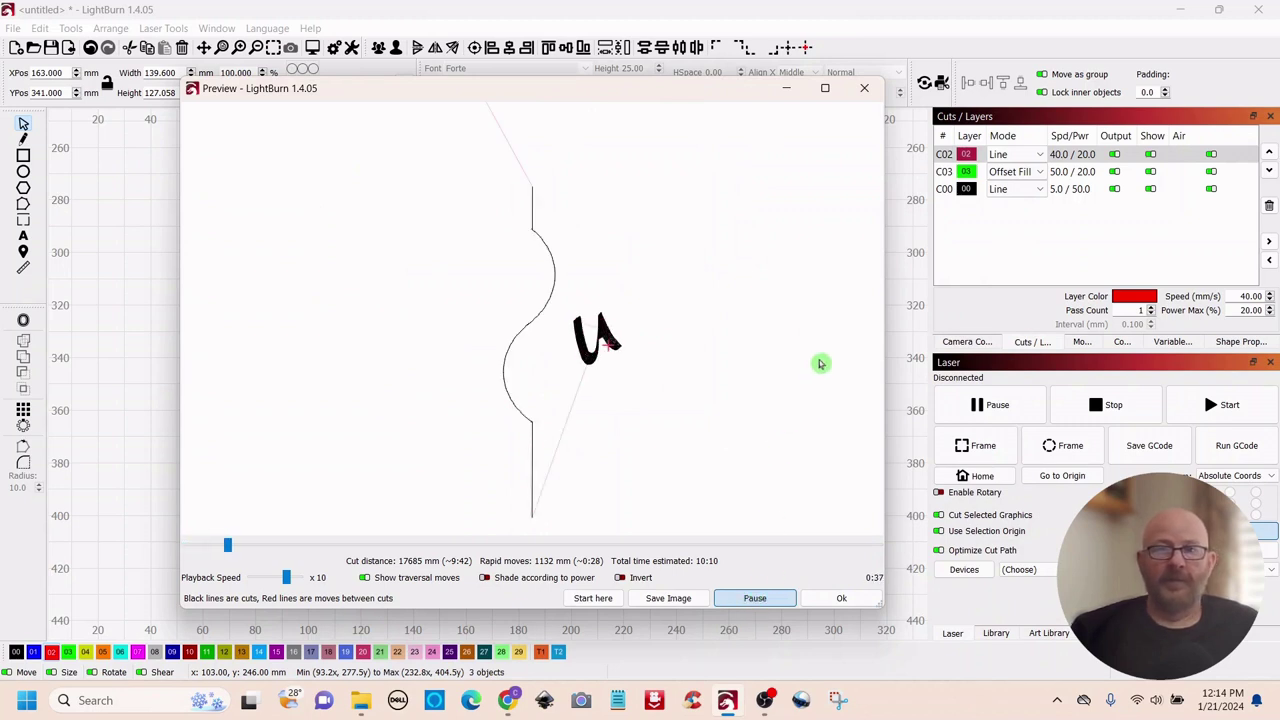
pyautogui.moveTo(248, 550)
pyautogui.mouseDown()
pyautogui.moveTo(747, 554)
pyautogui.moveTo(916, 570)
pyautogui.mouseUp()
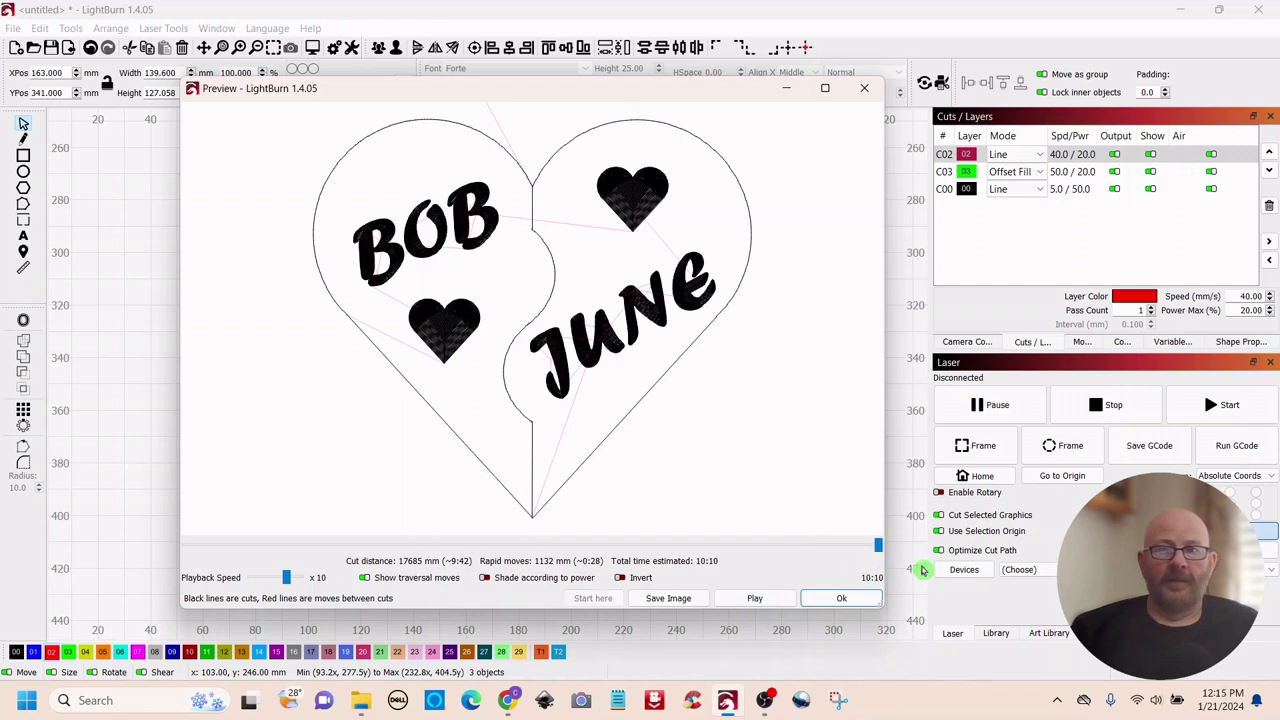
pyautogui.click(847, 602)
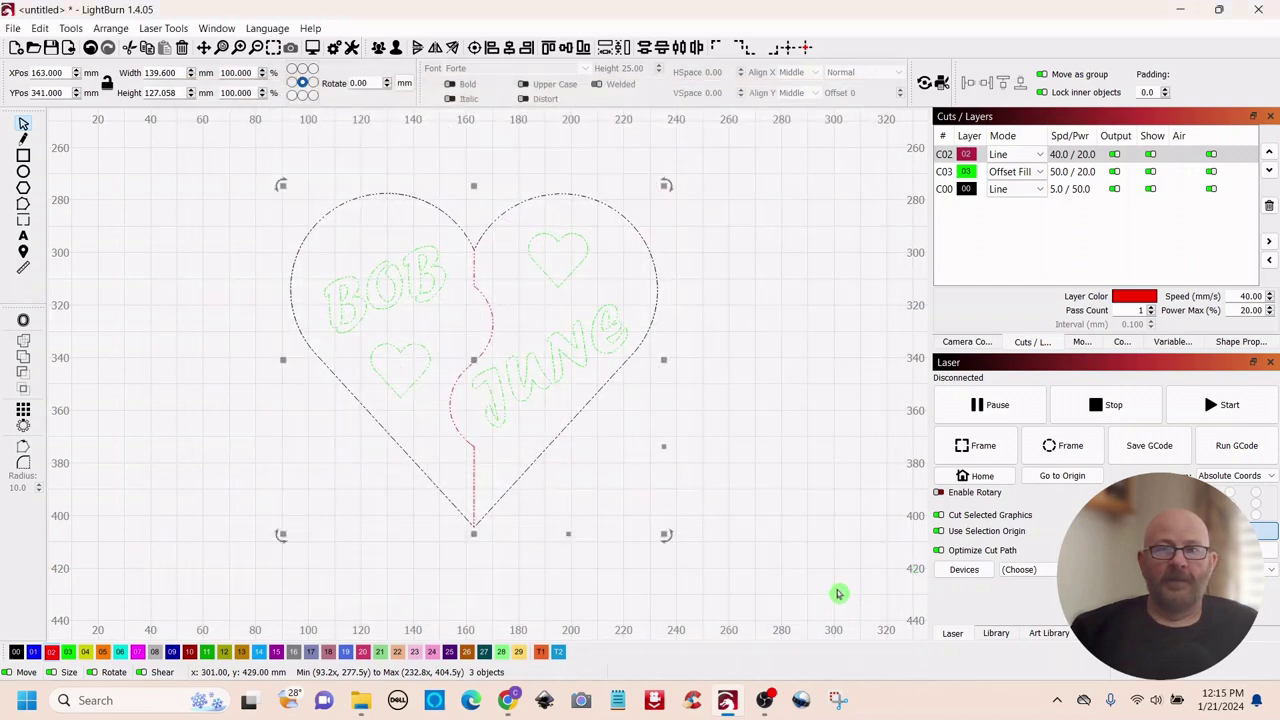
pyautogui.click(755, 388)
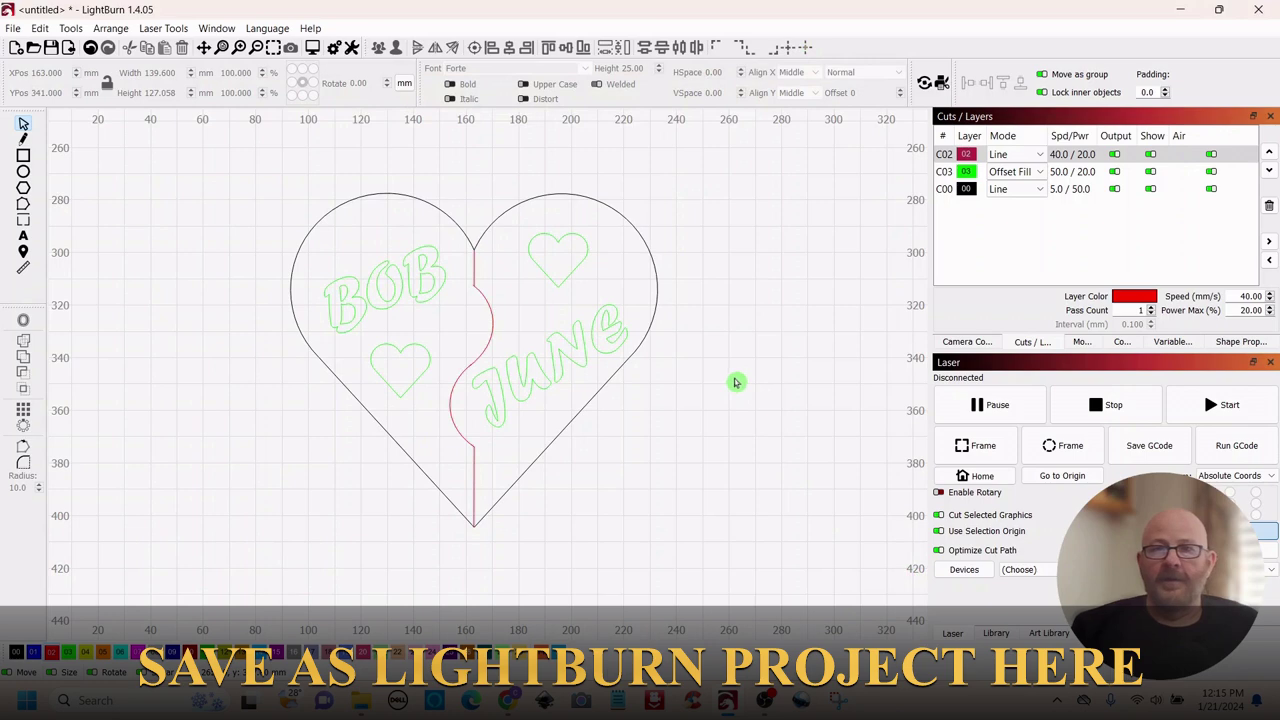
# Move the whole split heart design so its centre sits at about X 218 mm, Y 356 mm on the work area
pyautogui.scroll(-1, 734, 374)
pyautogui.scroll(-1, 734, 374)
pyautogui.scroll(-1, 728, 373)
pyautogui.moveTo(749, 426); pyautogui.dragTo(580, 391)
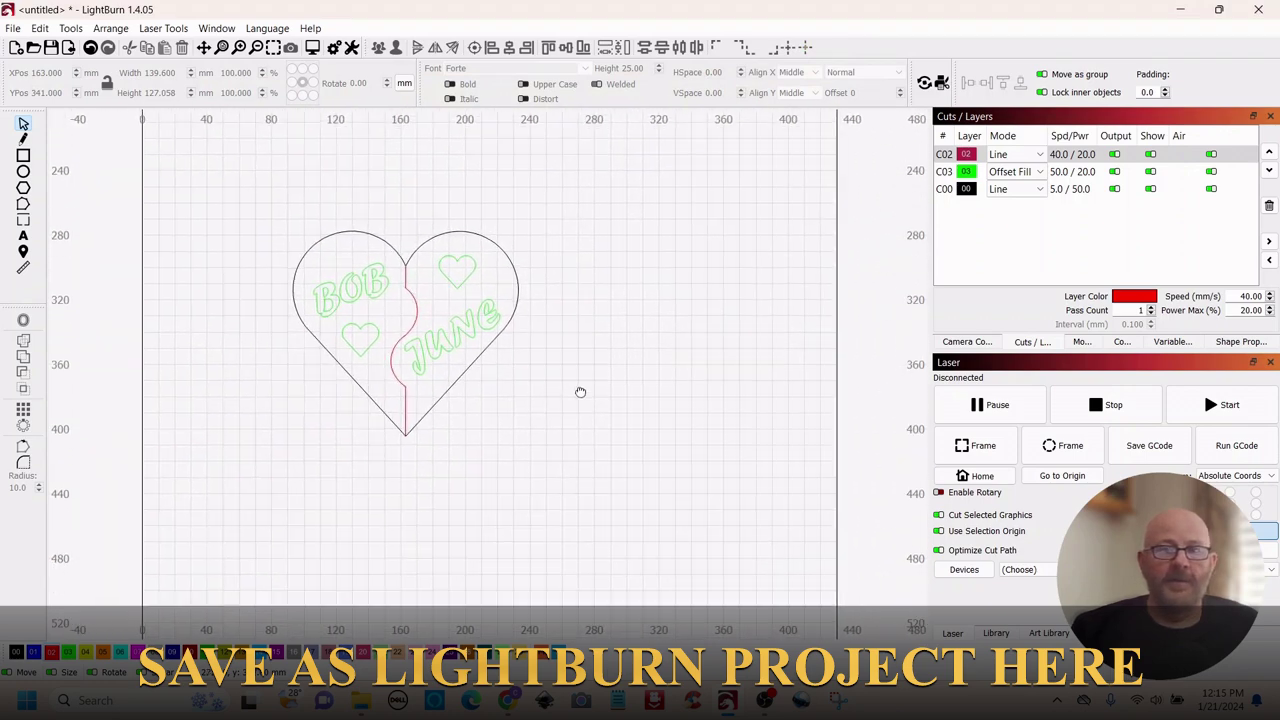
pyautogui.moveTo(561, 196); pyautogui.dragTo(265, 451)
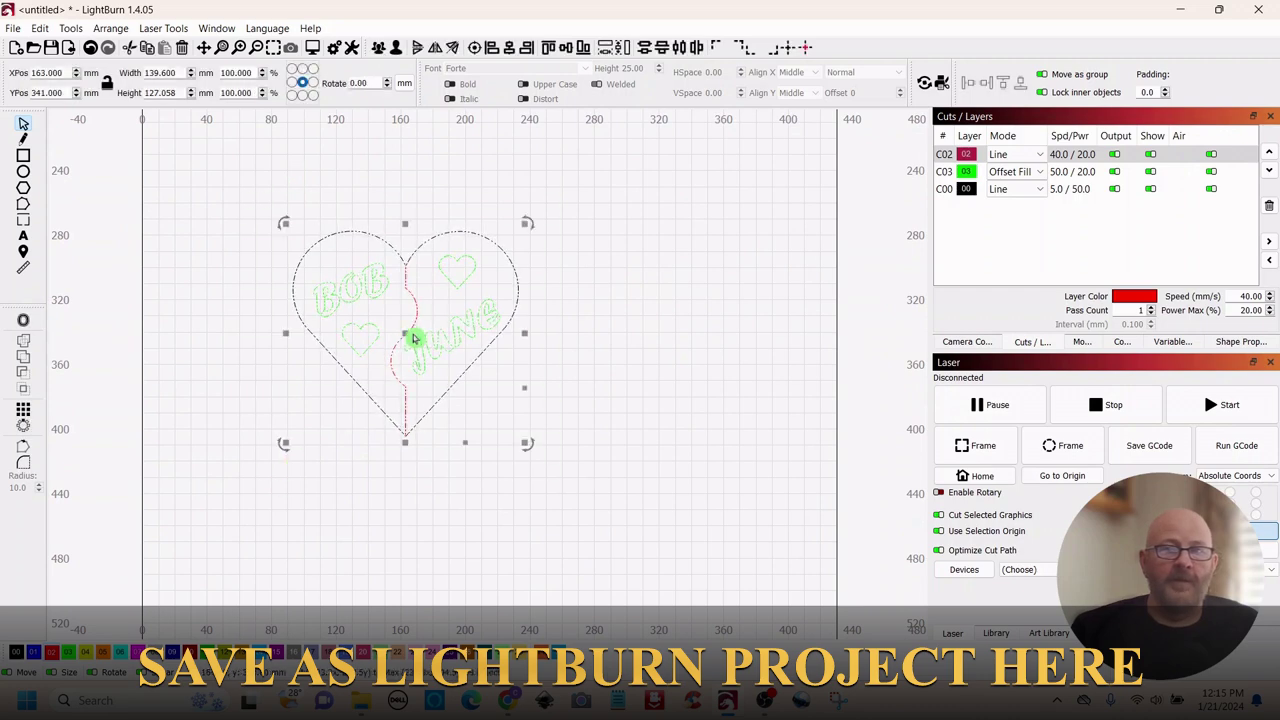
pyautogui.moveTo(413, 340); pyautogui.dragTo(495, 364)
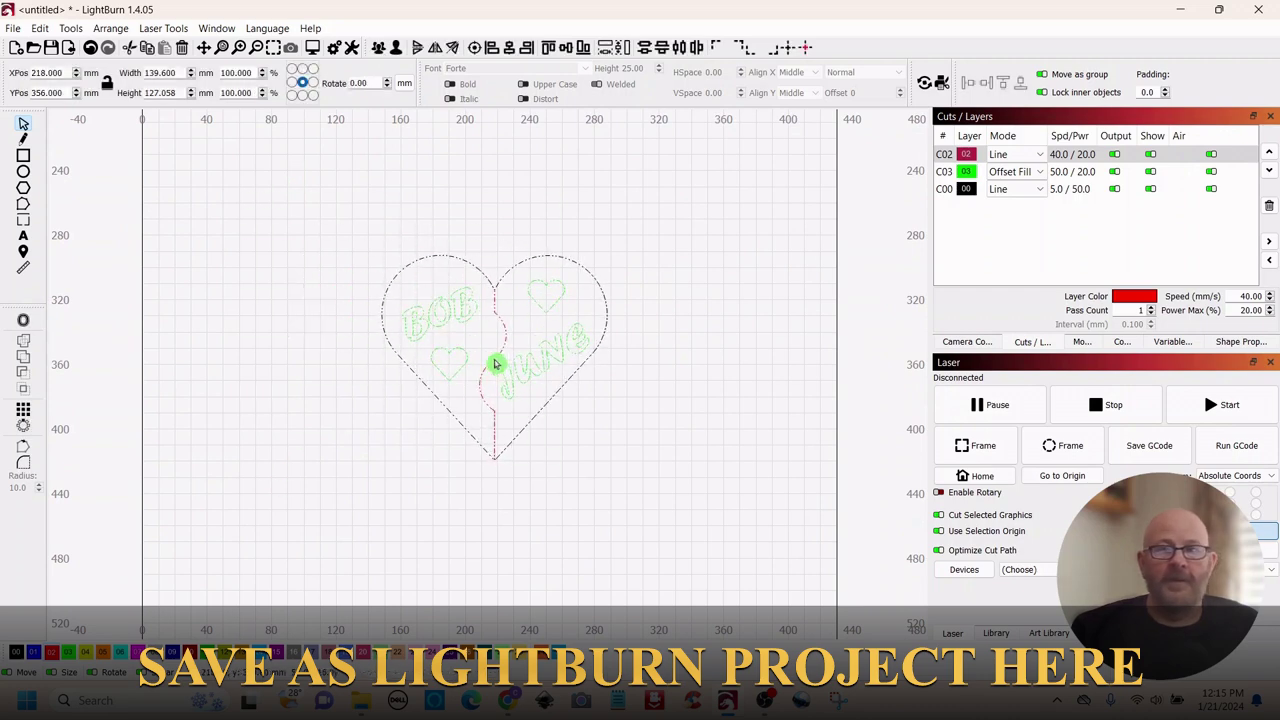
pyautogui.click(683, 333)
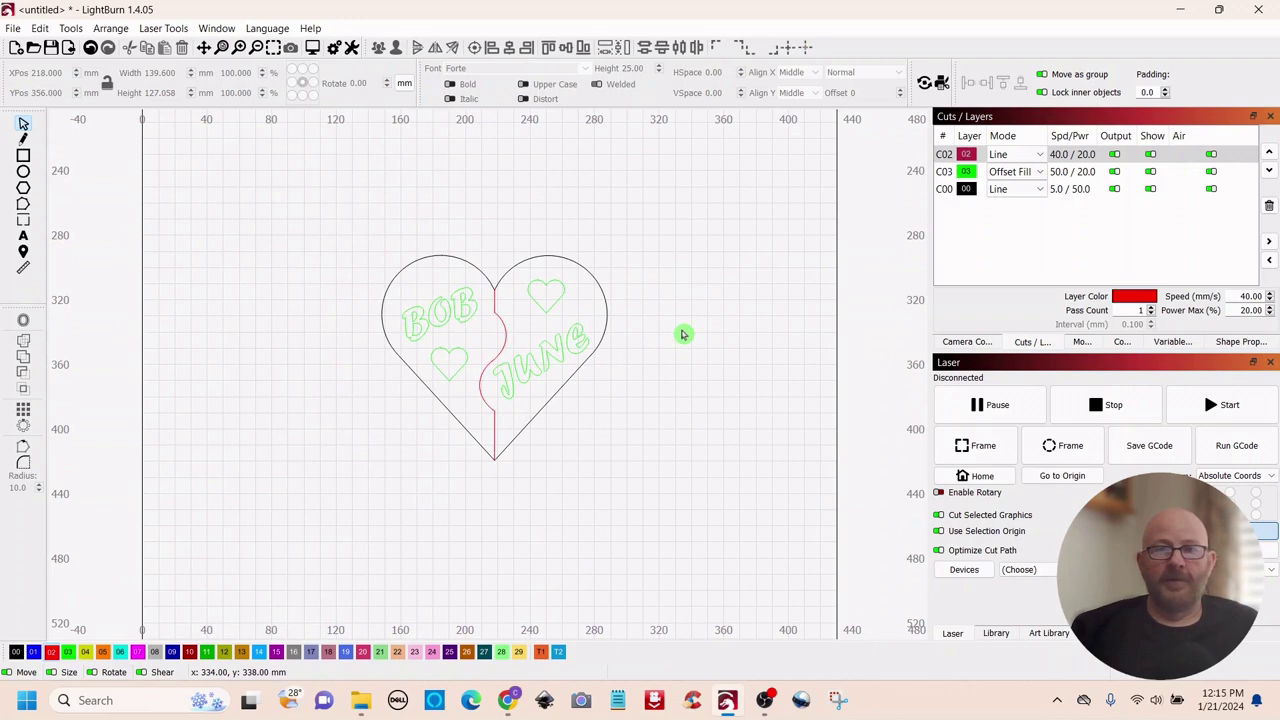